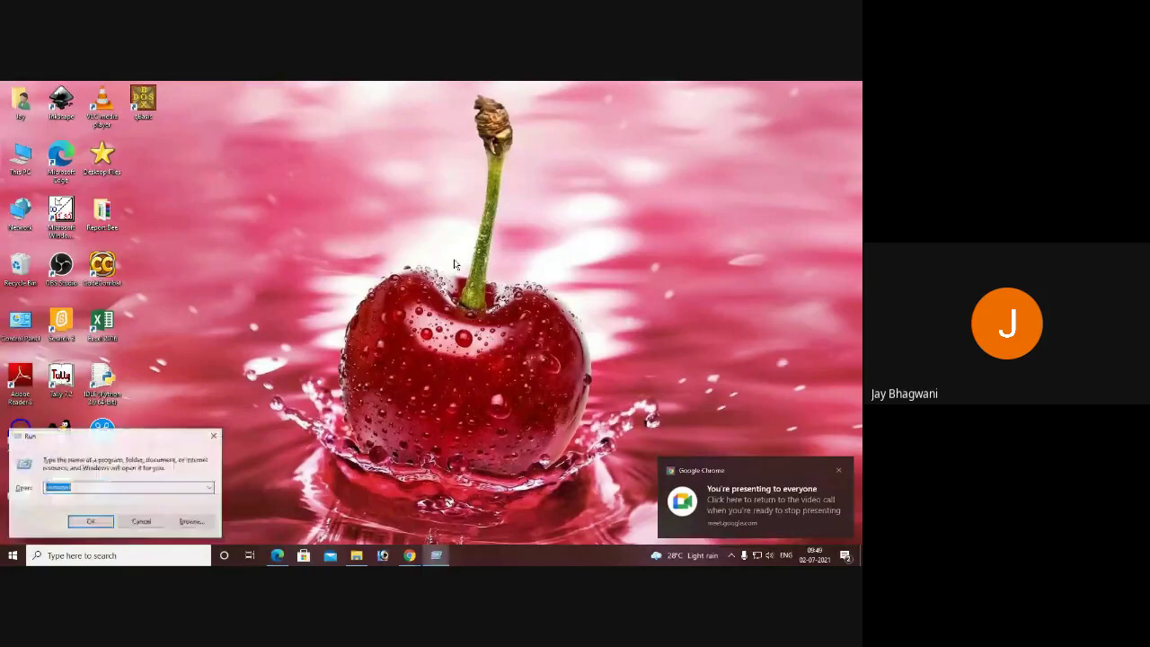
- Run the notepad command to open a blank text document, then enlarge and reposition its window
text(notepad)
key(Return)
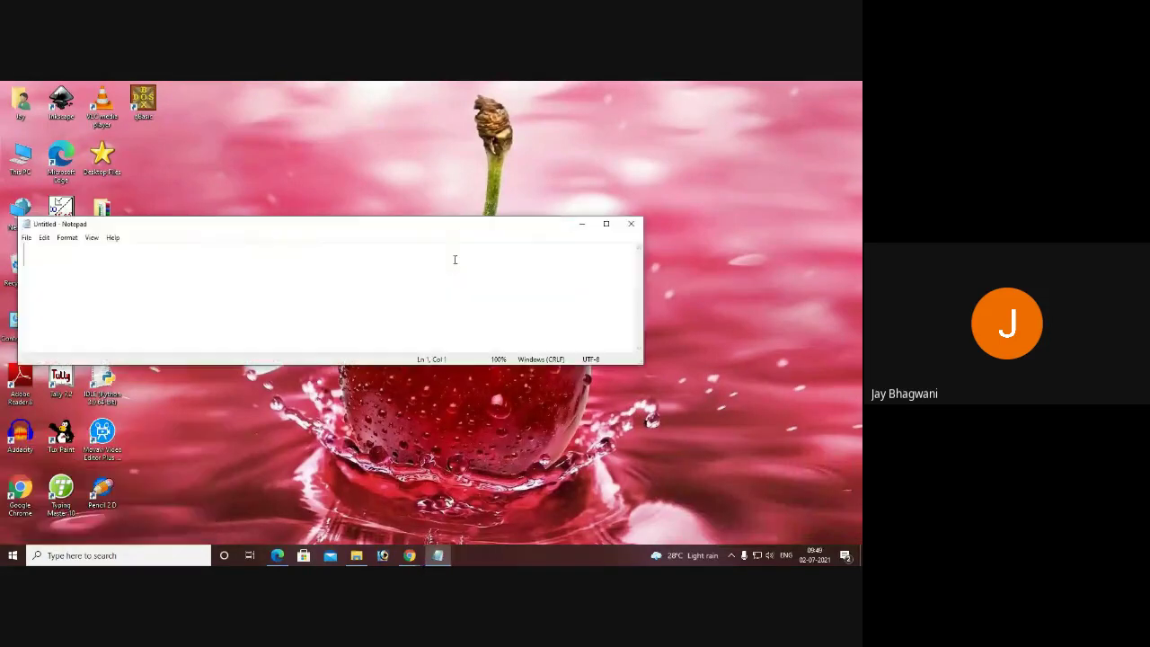
drag(641, 364, 826, 495)
drag(415, 225, 443, 168)
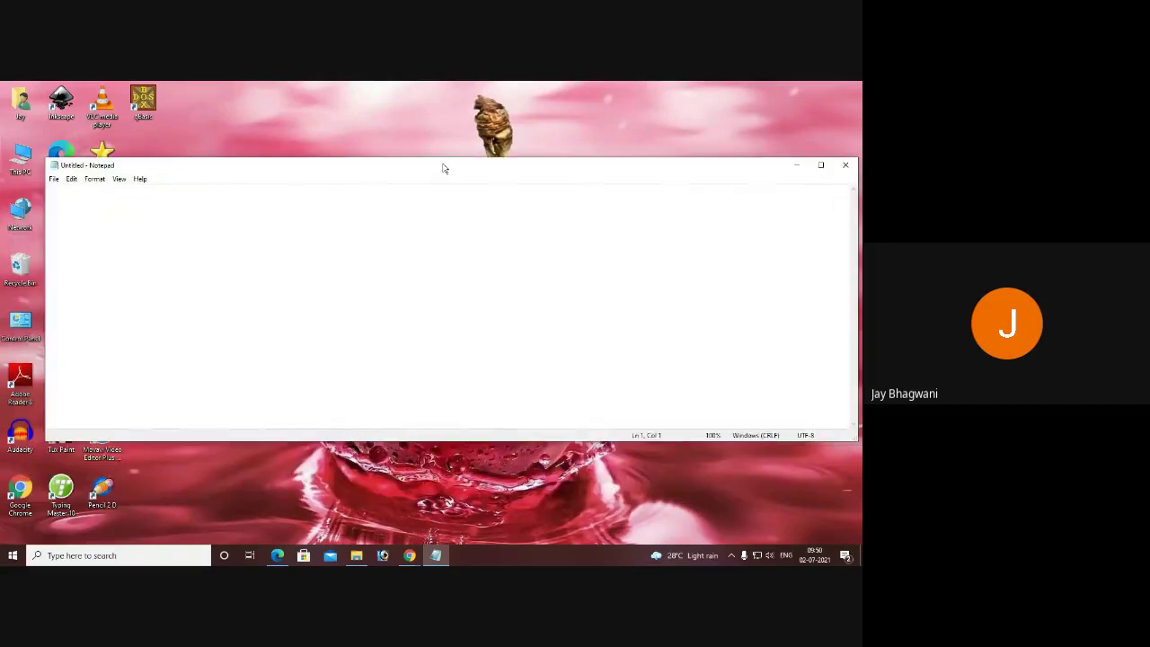
- Write the opening sentence "MS-Excel is a spreadsheet software means a large sheet containing rows and columsn." over two lines
text(MS-Exc)
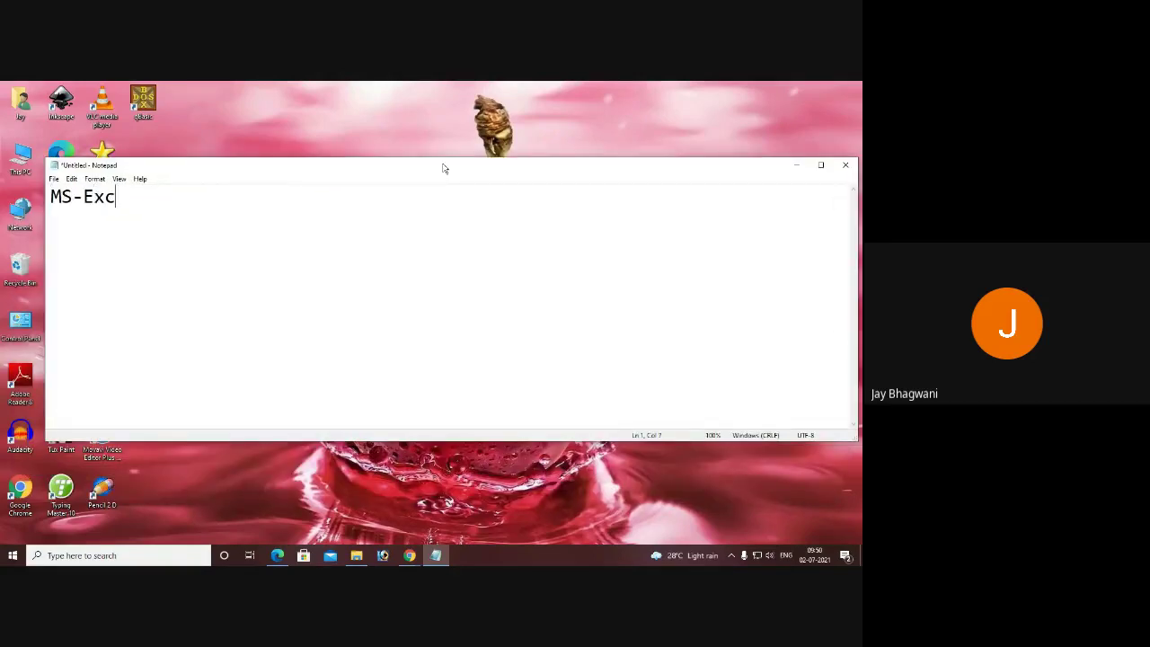
text(el is a spreadsheet so)
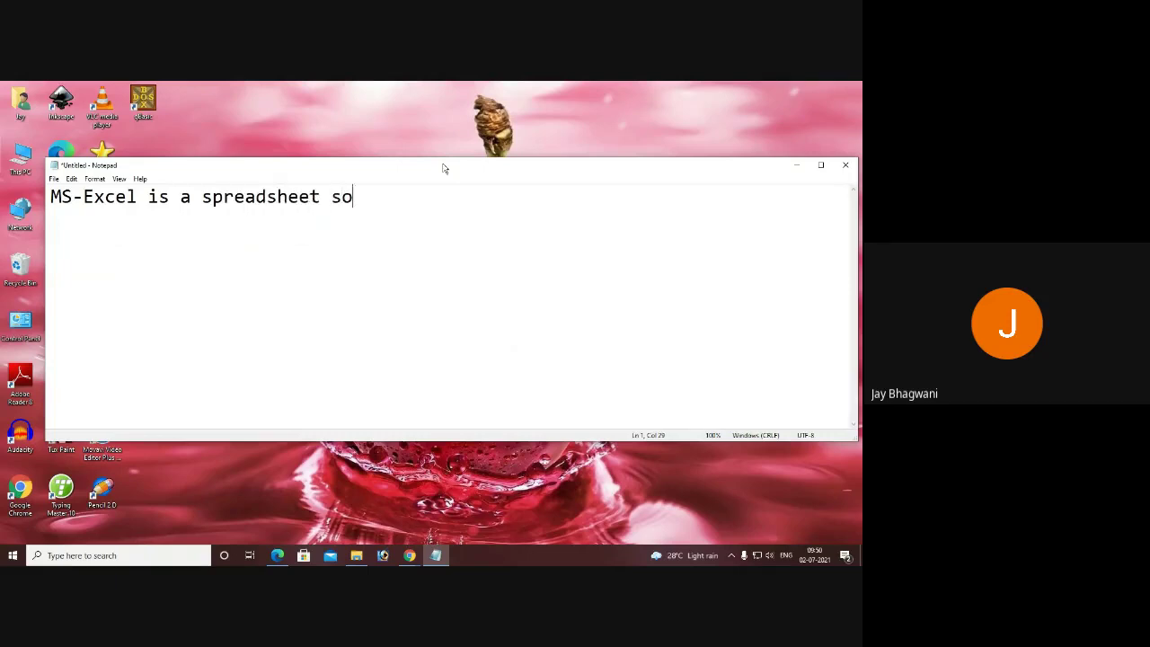
text(ftware means a la)
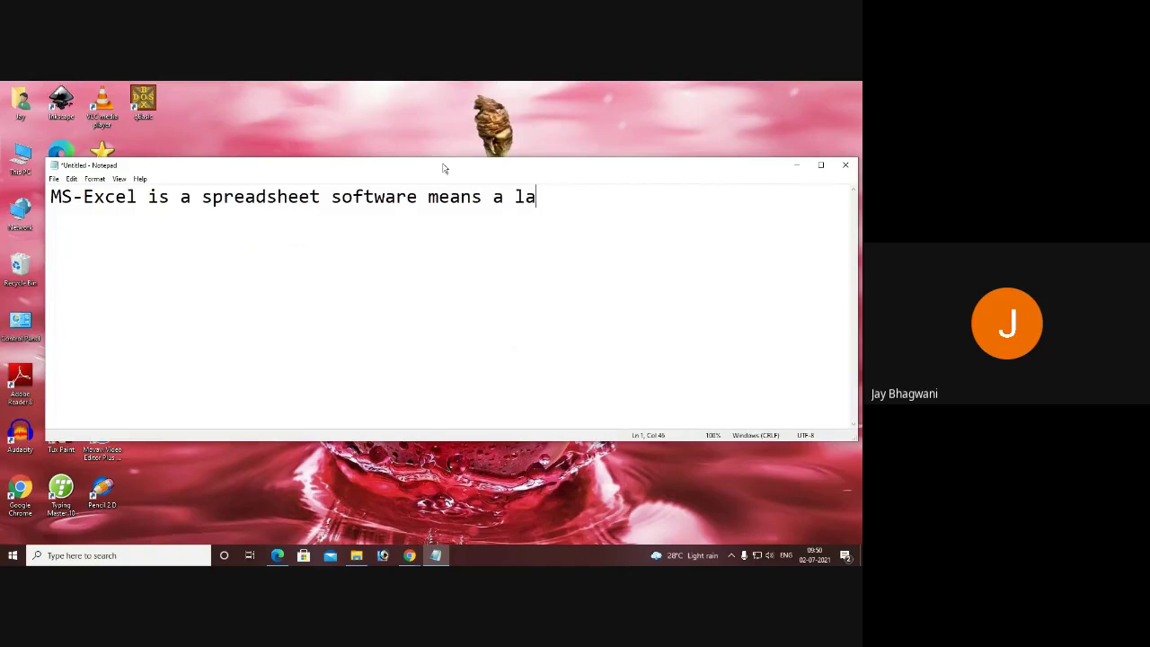
text(rge sheet containinjg)
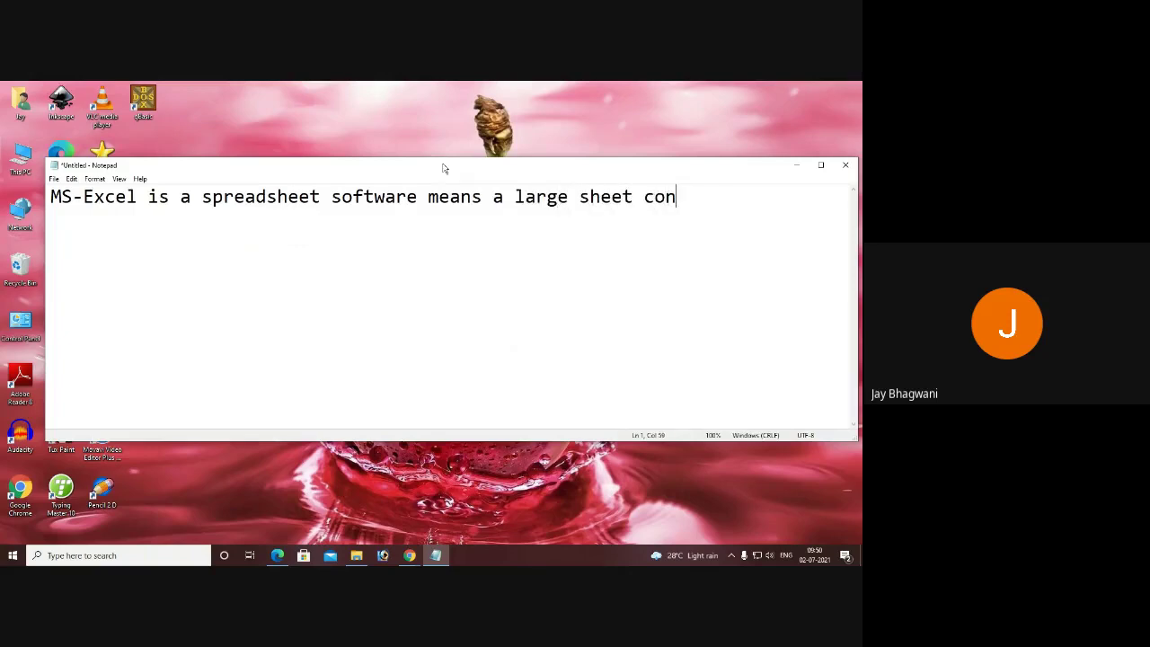
key(BackSpace)
key(BackSpace)
key(BackSpace)
text(ng)
key(Return)
text(reo)
key(BackSpace)
key(BackSpace)
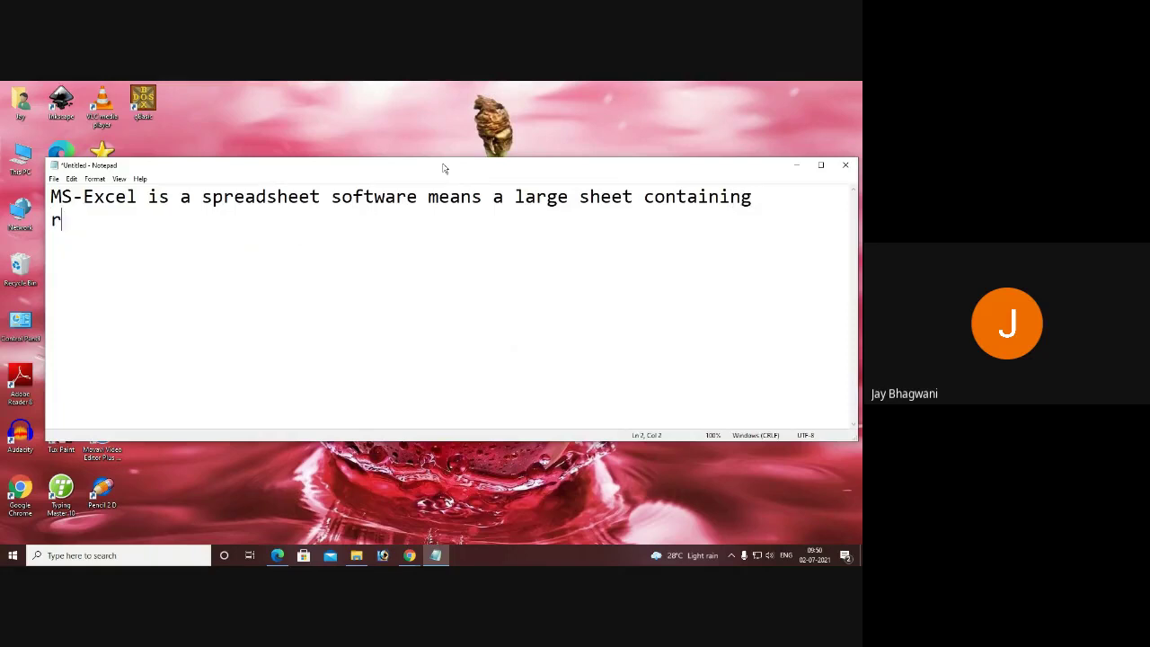
text(ows and columsn.)
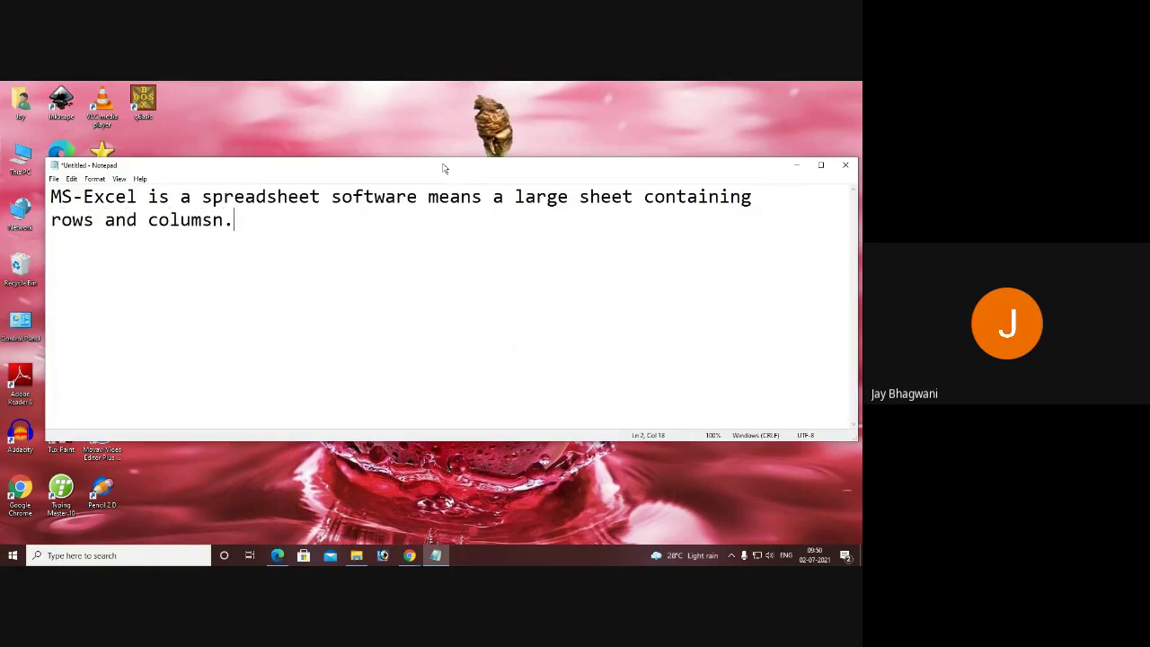
- Add the sentence "Data are stored in tabular form." on a new line
key(Return)
text(Data are stored in tablue)
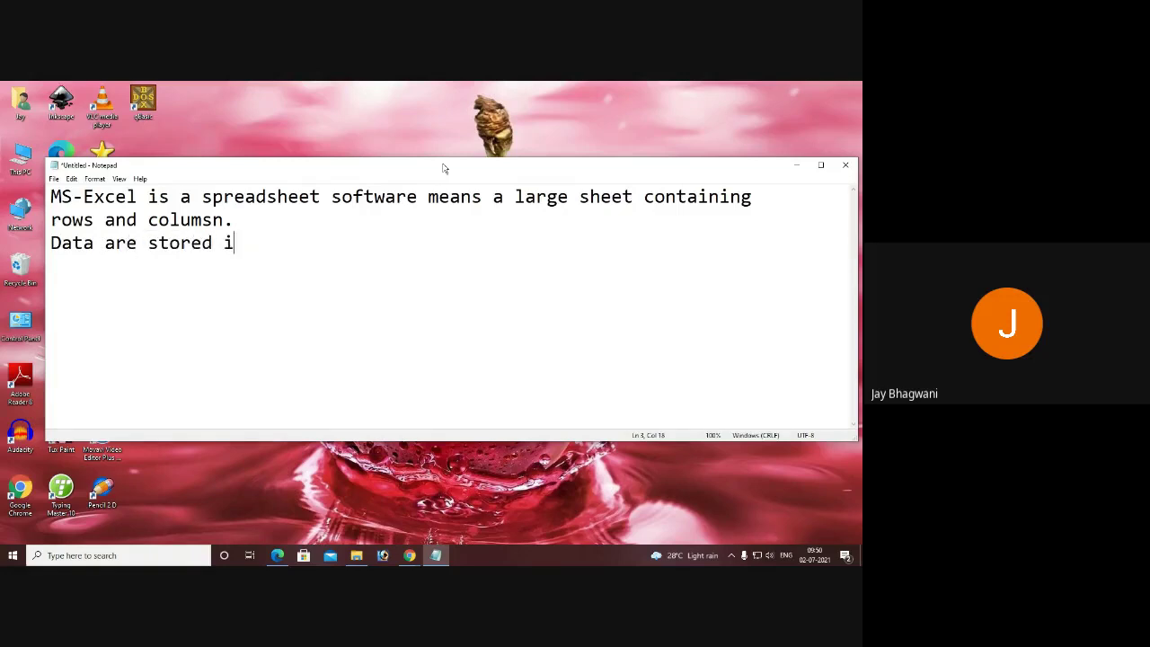
key(BackSpace)
key(BackSpace)
key(BackSpace)
text(ular )
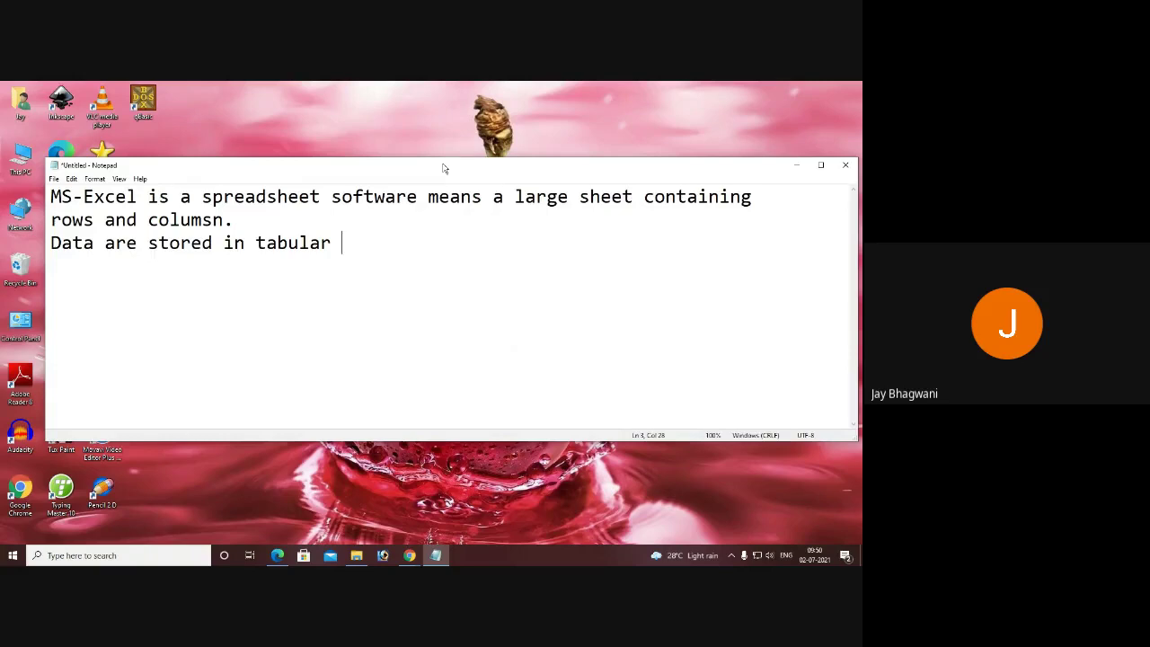
text(form.)
- Leave a blank line and add "We can perform calculation in Excel very easily."
key(Return)
key(Return)
text(We can d)
key(BackSpace)
text(perform )
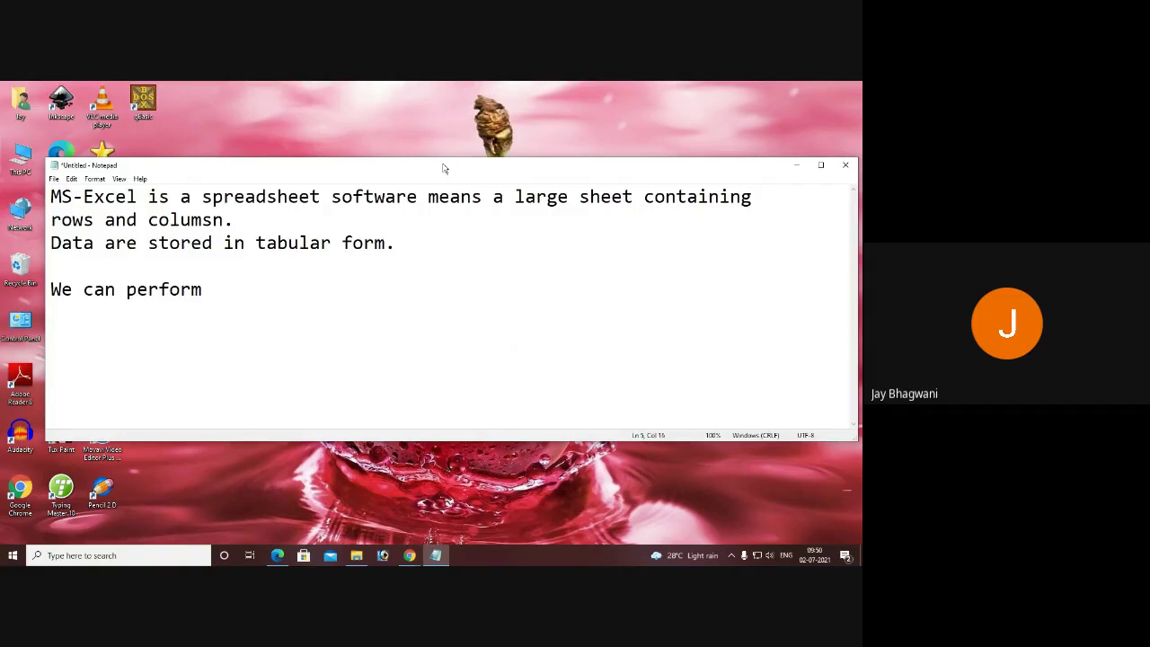
text(calculation in e)
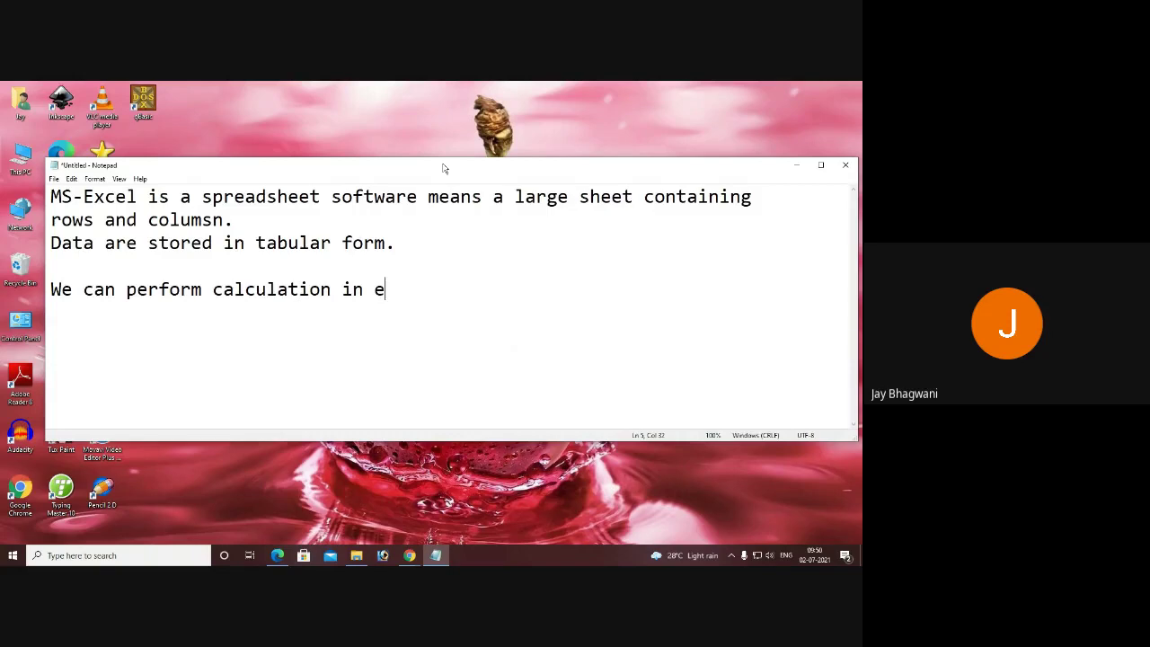
key(BackSpace)
text(Excel very)
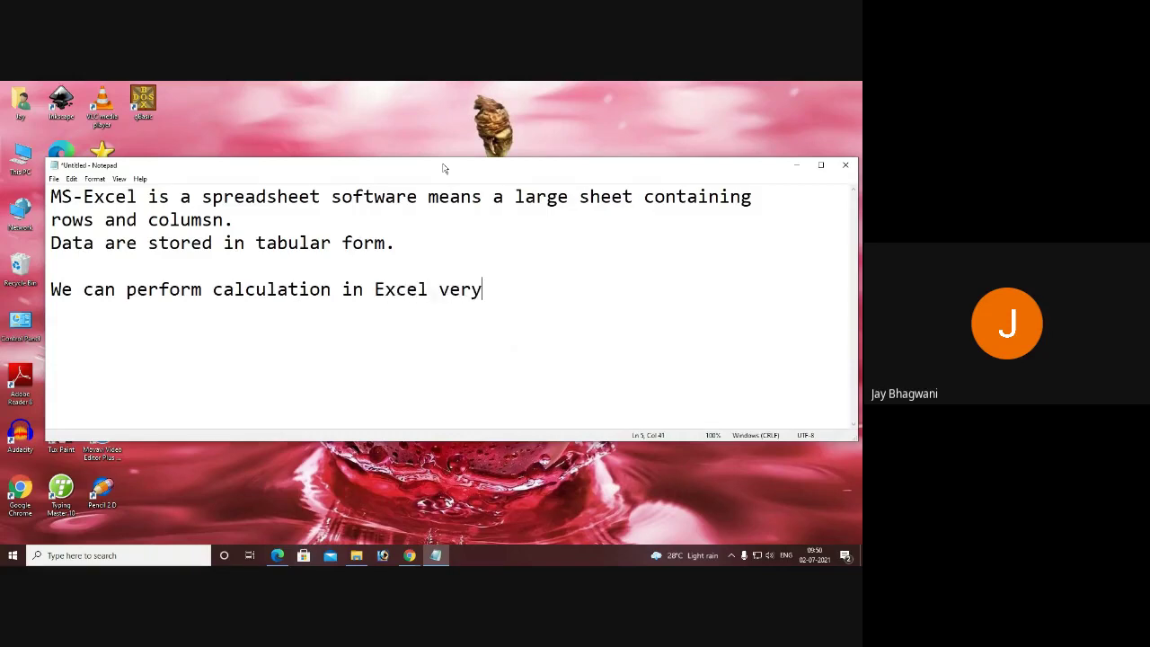
text( easily.)
- Leave a blank line and add the list of uses "Create bill, expenses report, Create marksheet of students,etc."
key(Return)
key(Return)
text(Create bi)
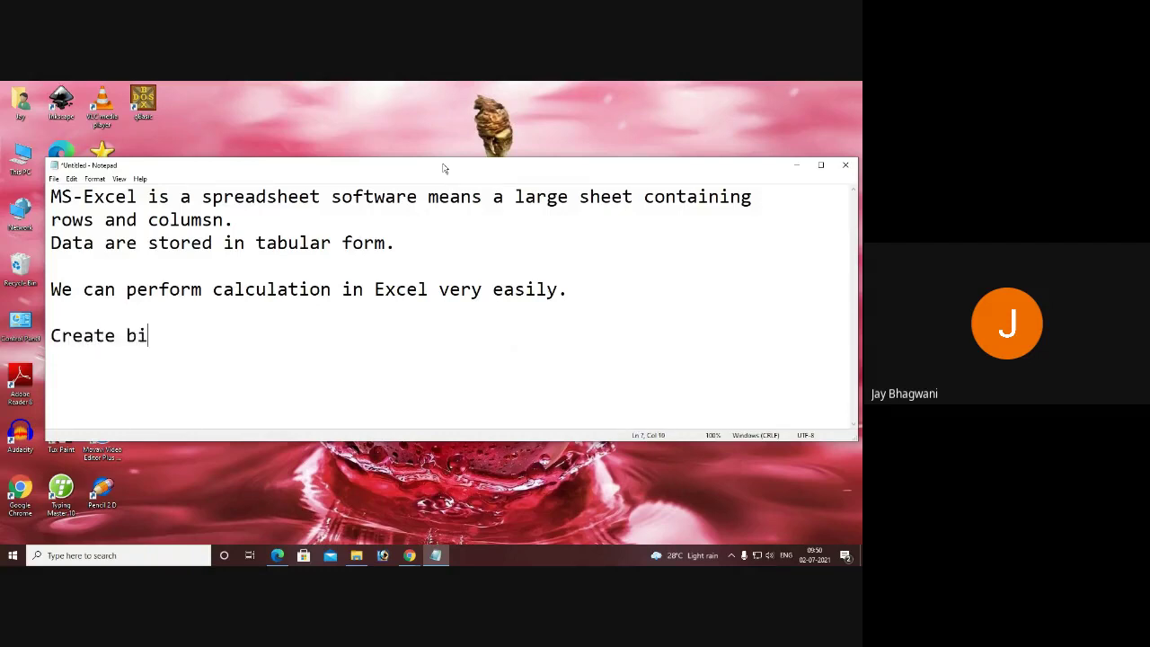
text(ll, expenses roe)
key(BackSpace)
key(BackSpace)
text(e)
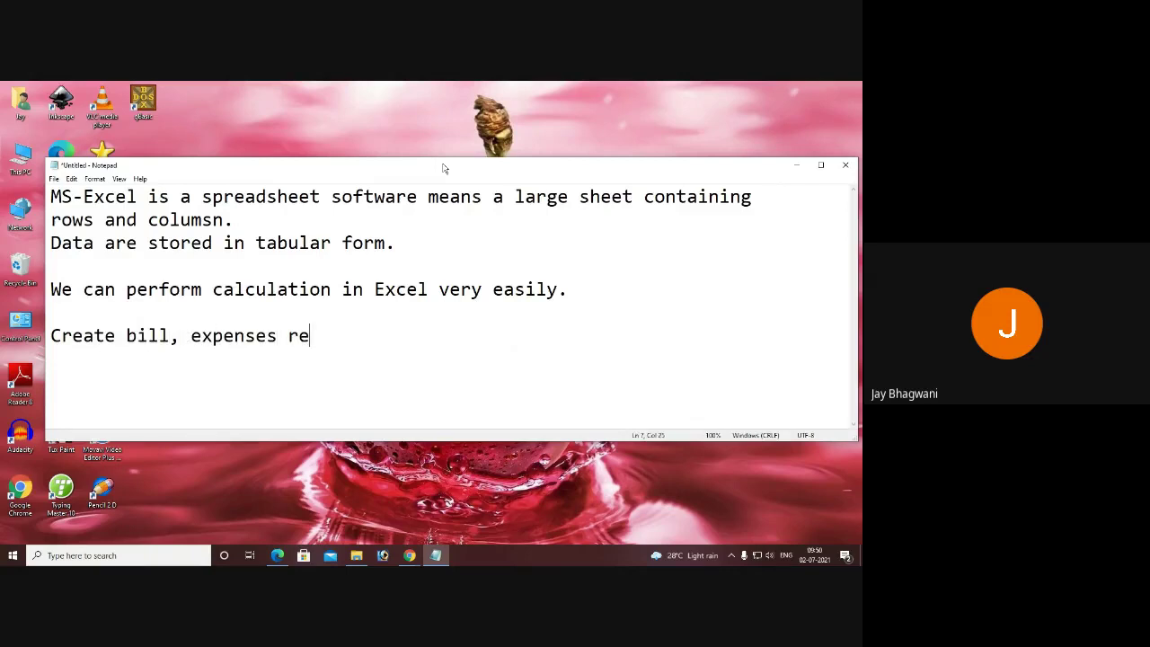
text(port, Crea)
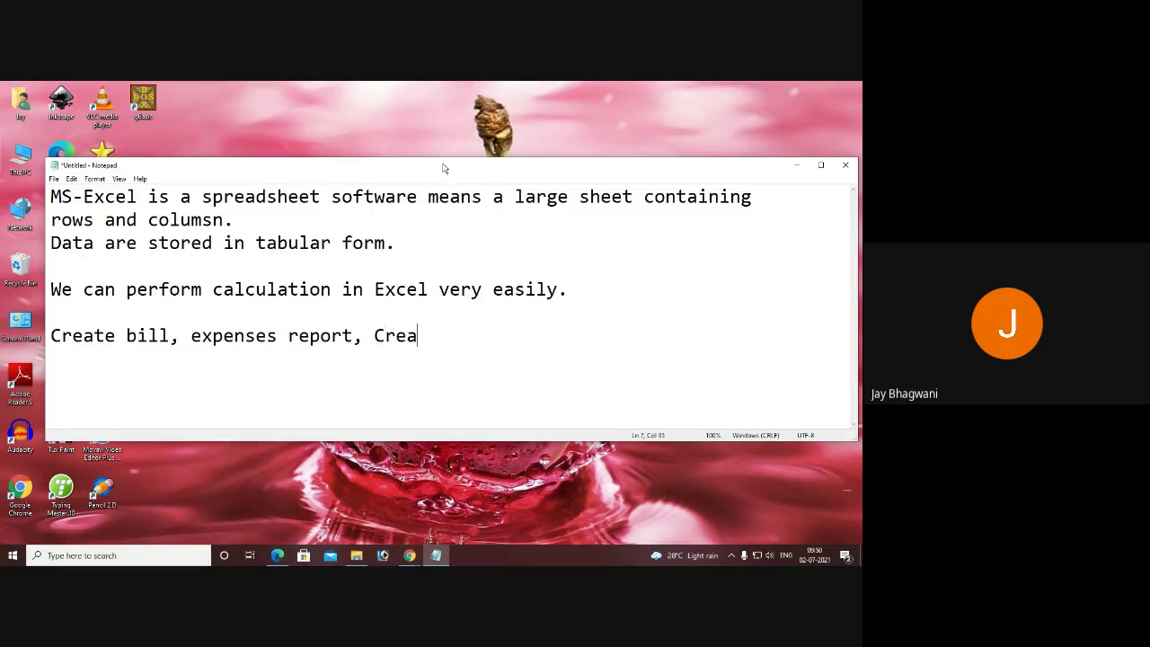
text(te marksheet of)
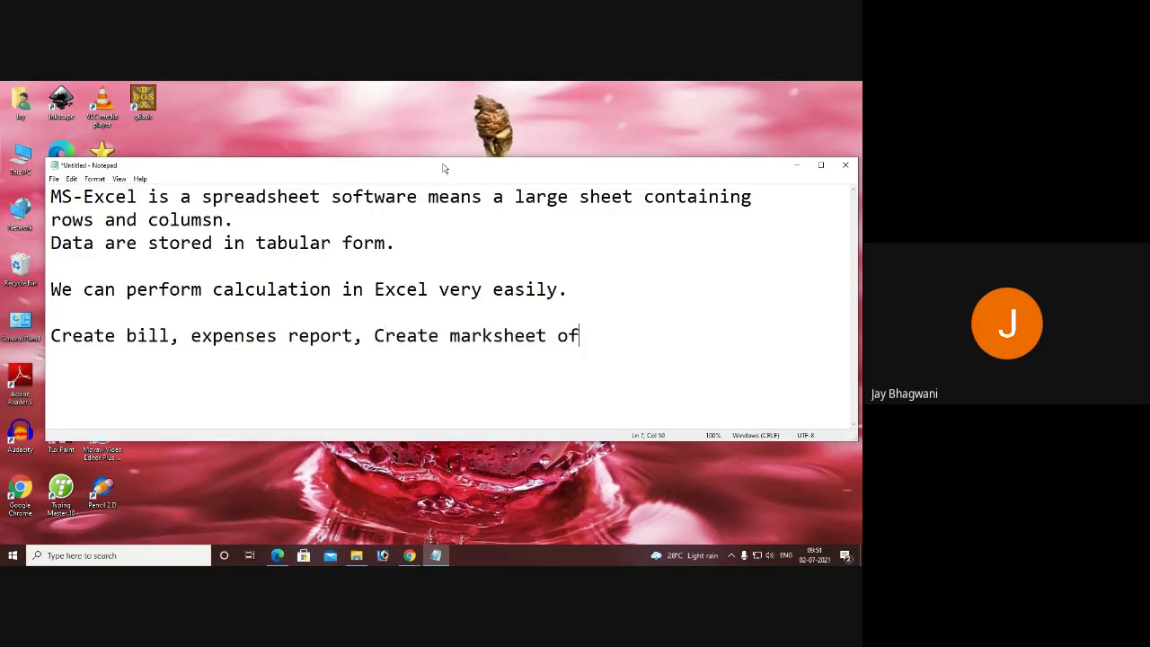
text( students,)
key(Return)
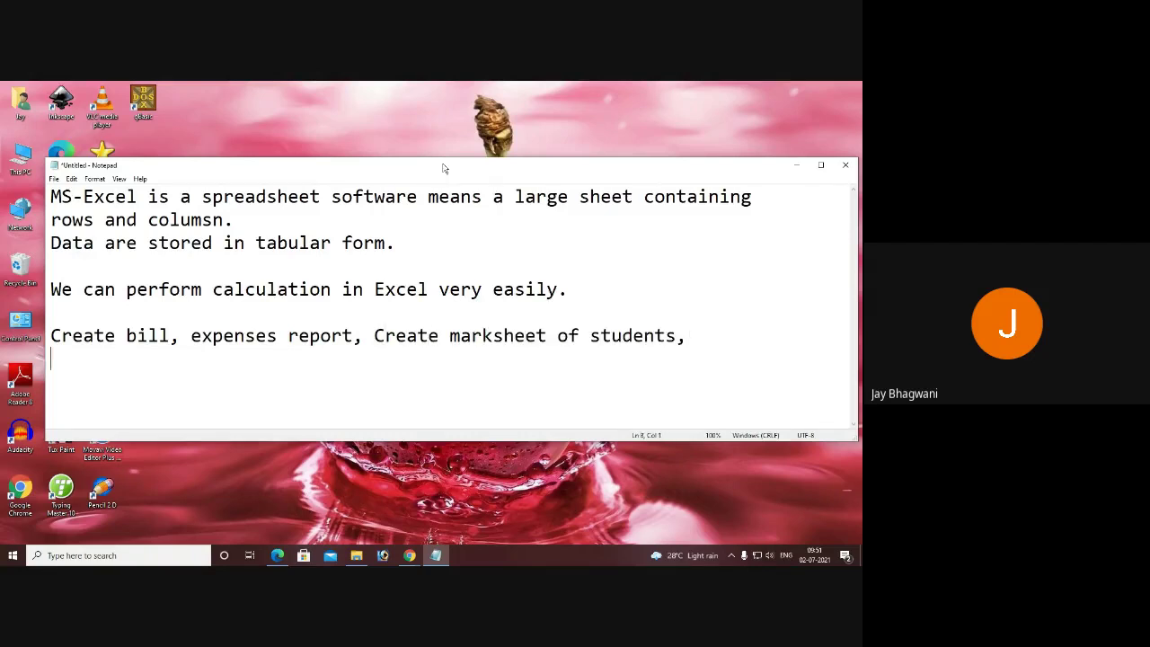
key(BackSpace)
text(etc.)
- Leave a blank line and add the heading "Shortcut way to start ms excel."
key(Return)
key(Return)
text(Shortcut way to start )
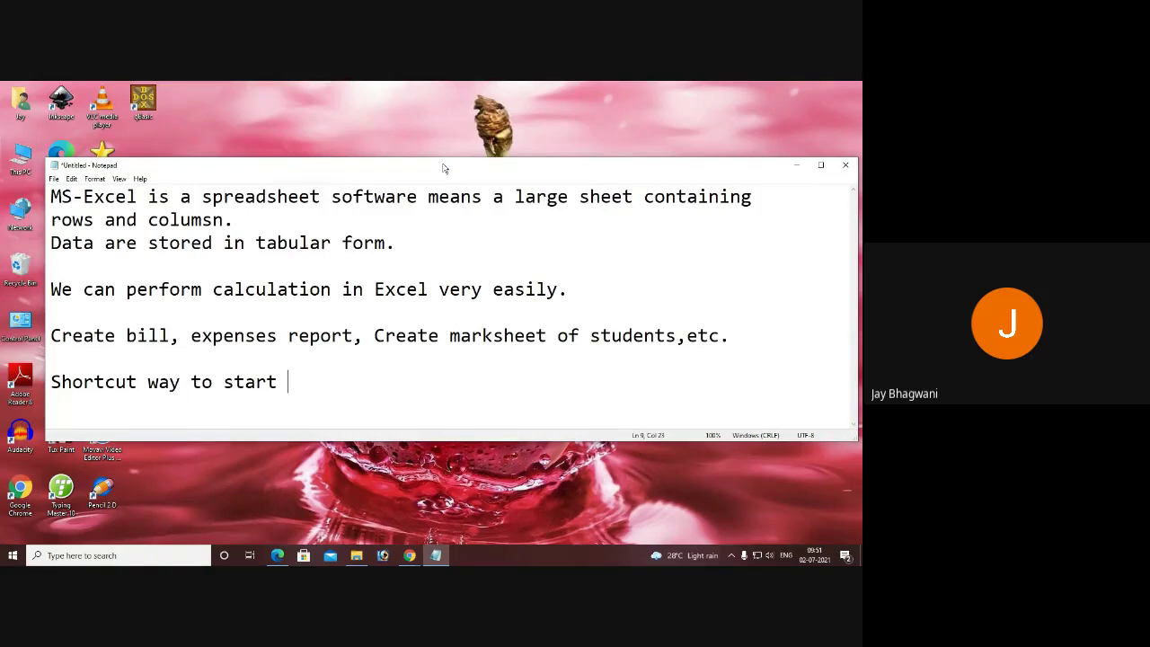
text(ms excel.)
- Write "Win key + R" below the shortcut heading, with a blank line between them
key(Return)
key(Return)
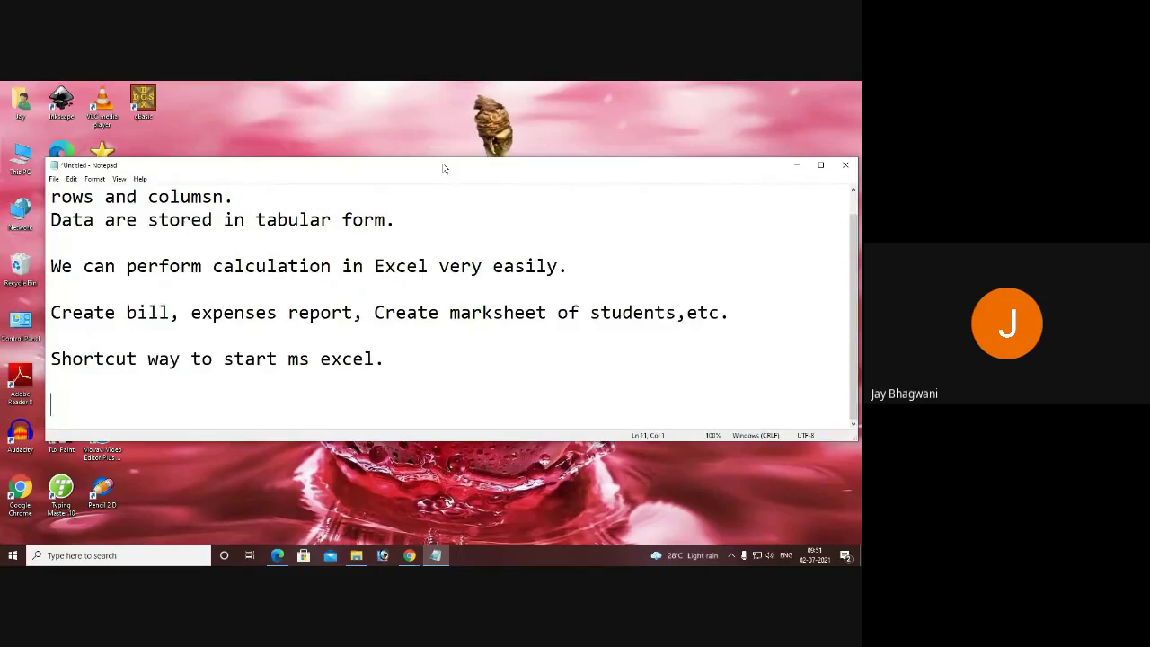
text(S)
key(BackSpace)
text(Give)
key(BackSpace)
key(BackSpace)
key(BackSpace)
key(BackSpace)
text(Win key + R)
key(Return)
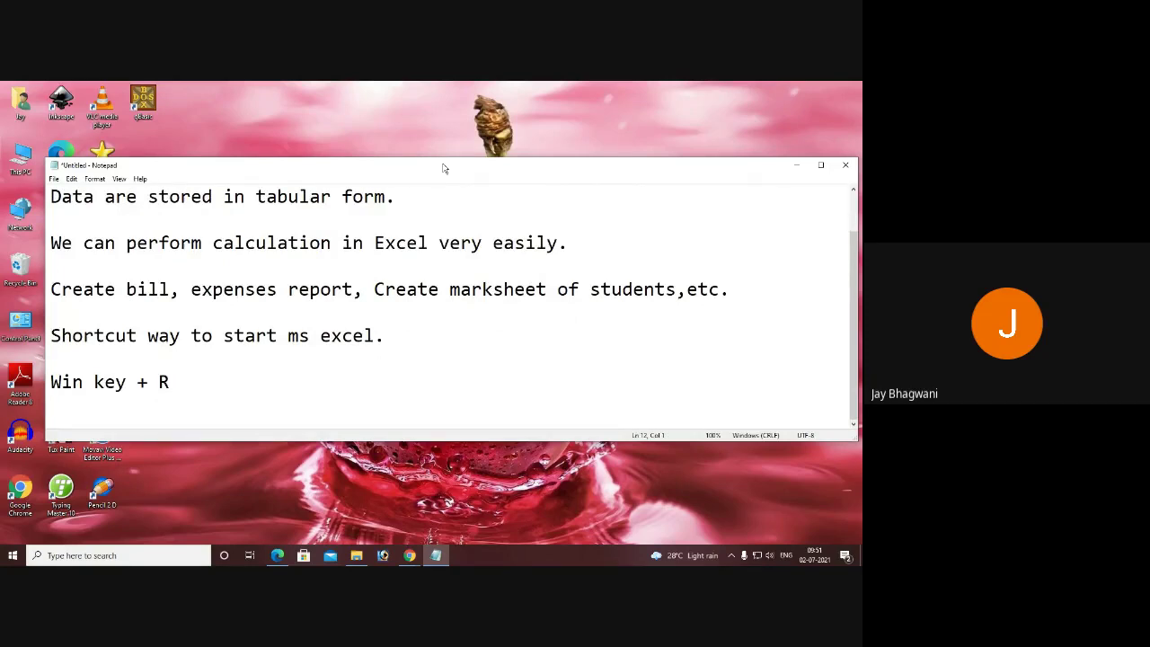
- Launch Excel by running the command excel from the Run dialog
key(super+r)
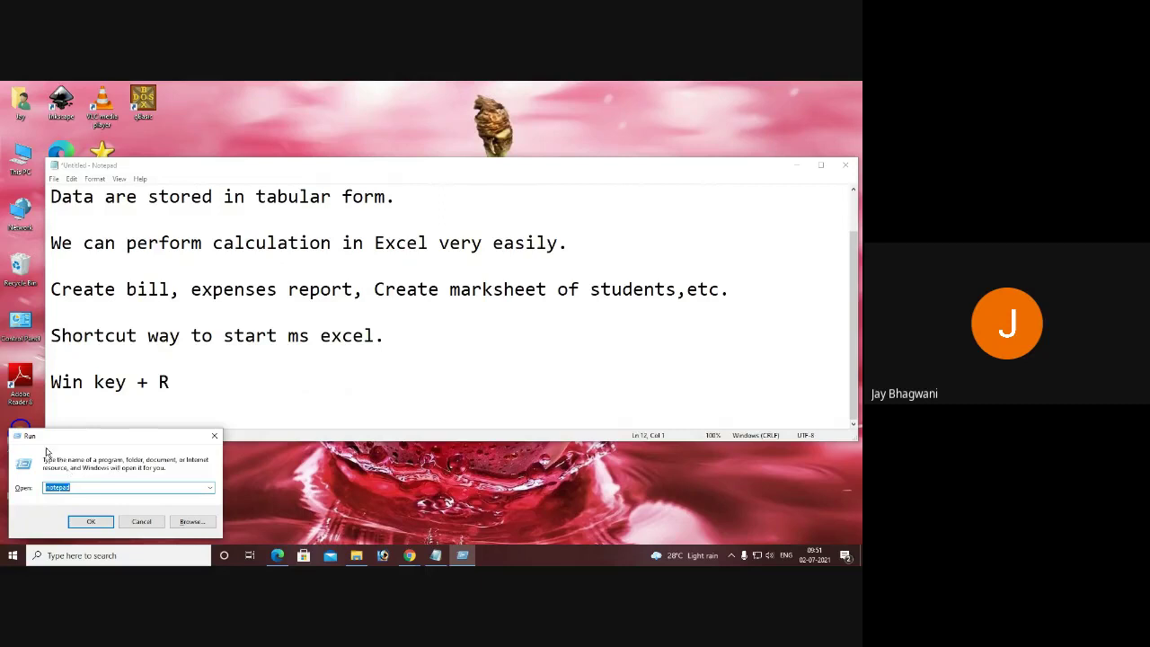
text(e)
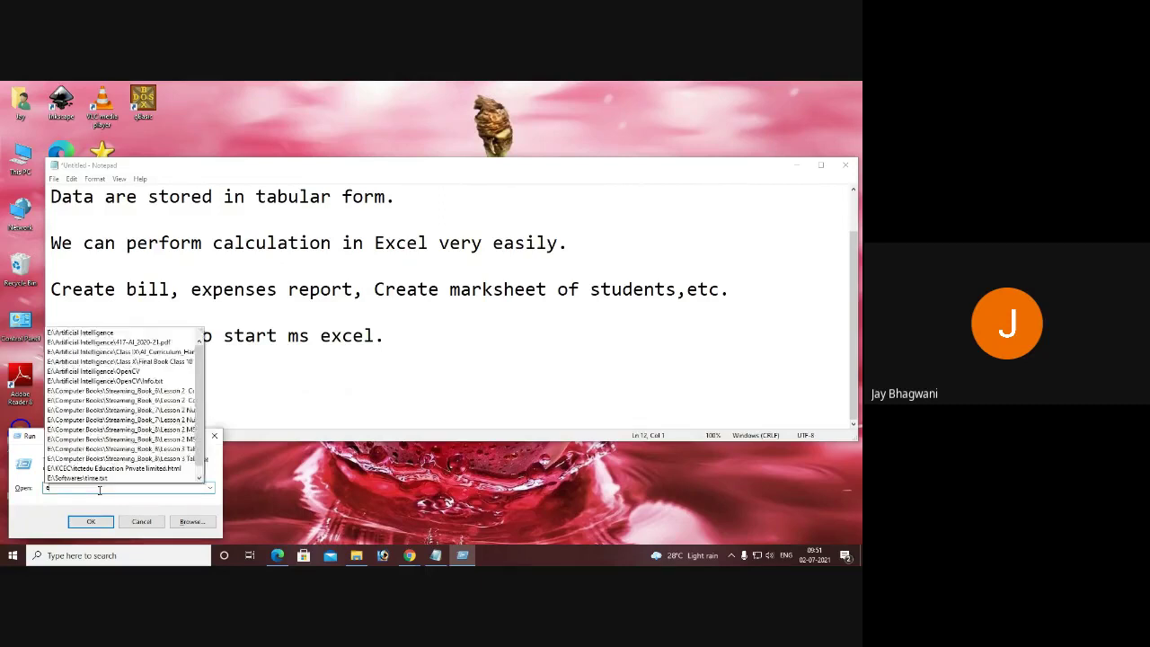
text(xcel)
key(Return)
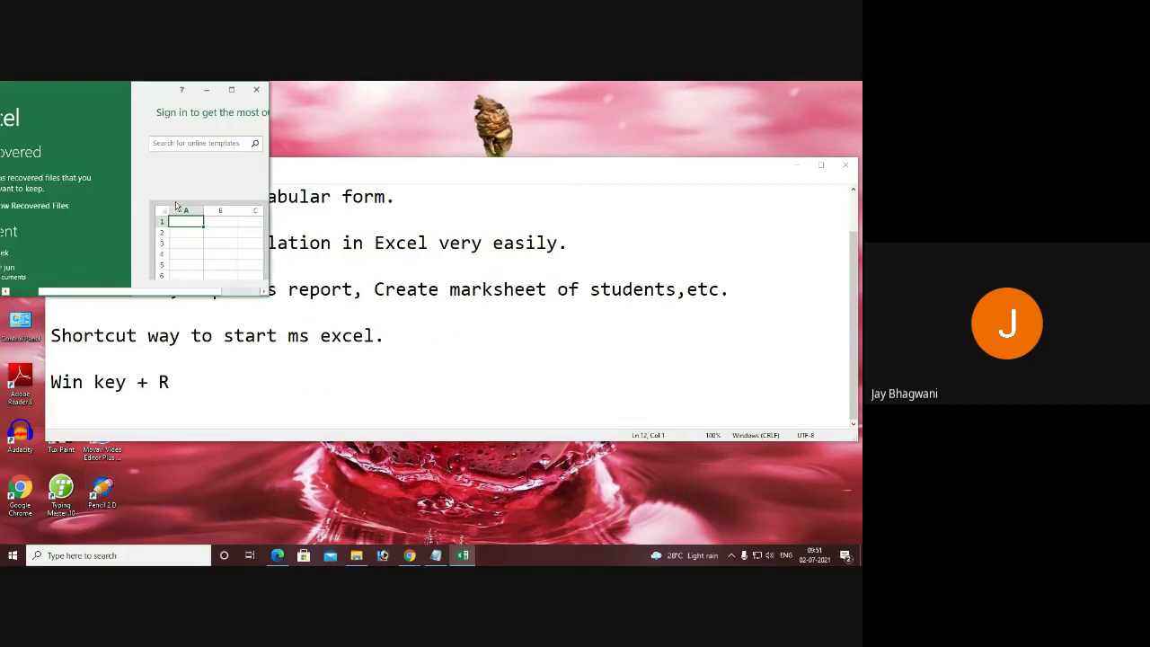
- Return to the notes and add the line In the run command, "type excel" below "Win key + R"
click(194, 384)
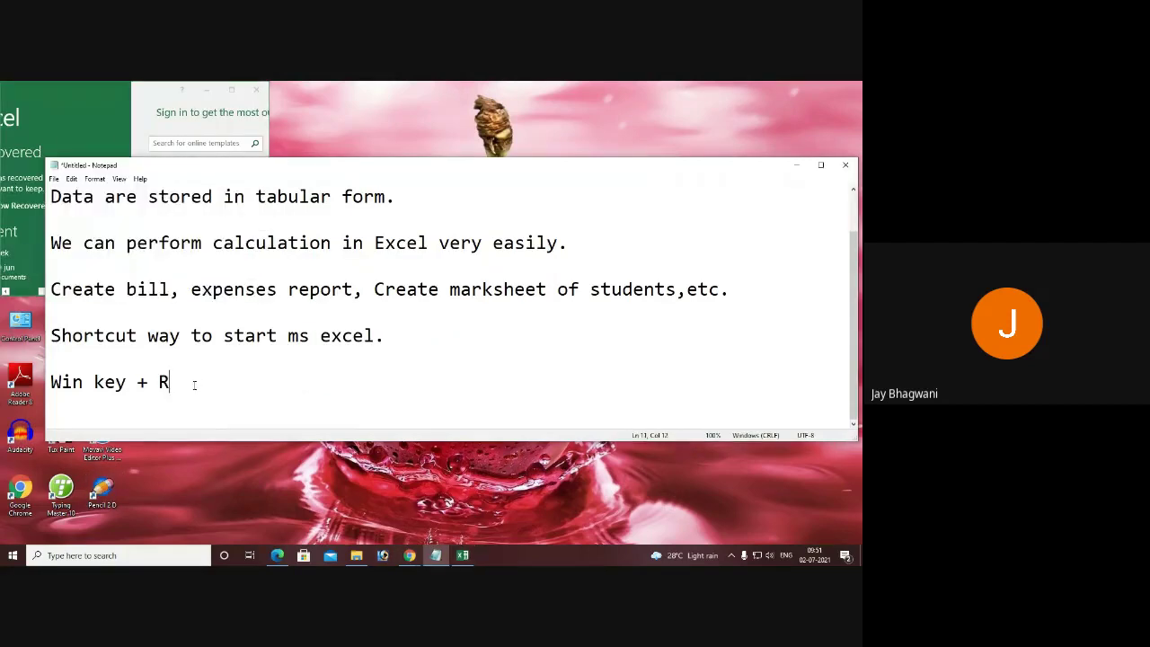
key(Return)
text(In the ru)
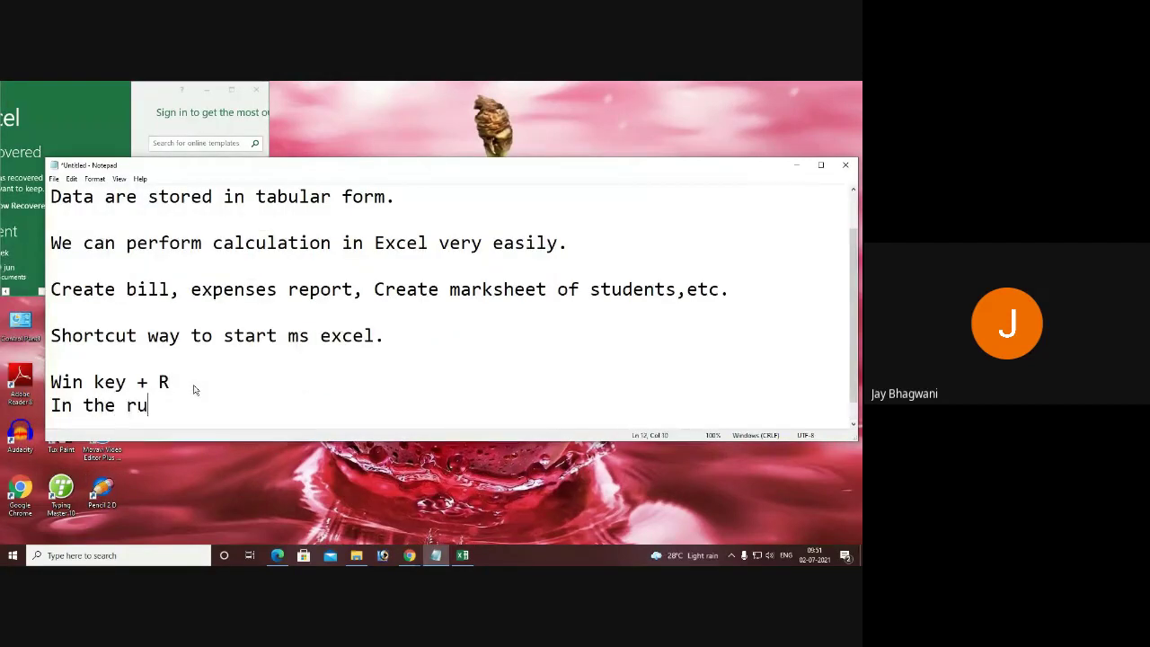
text(n command, typ)
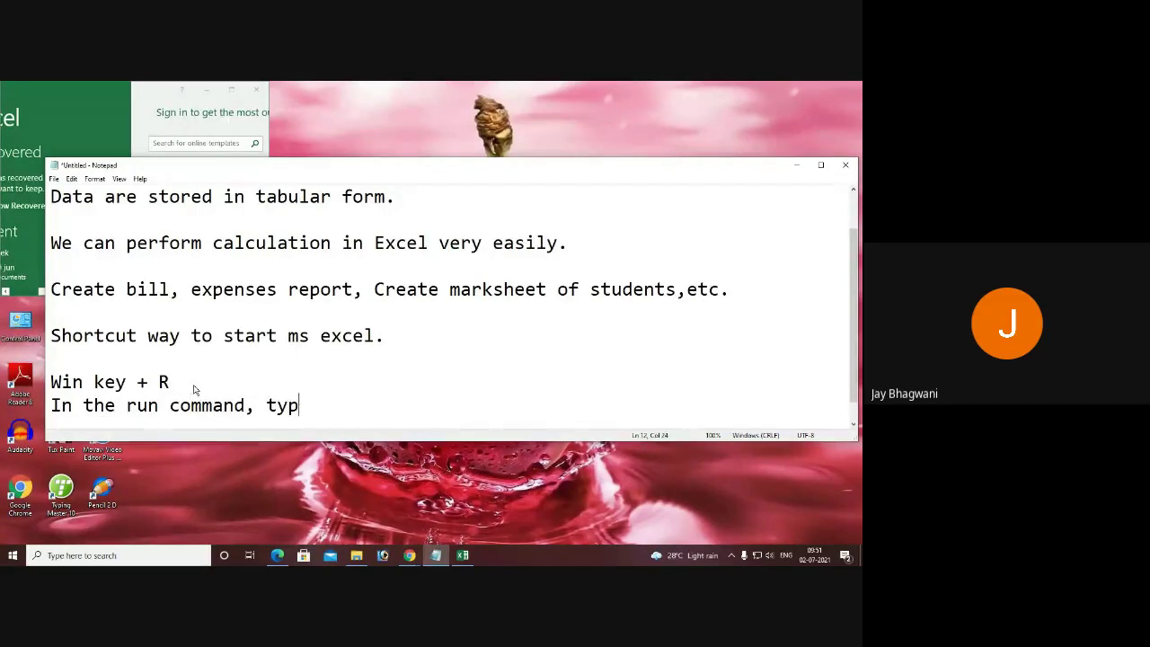
text(e excel")
key(Left)
key(Left)
key(Left)
key(Left)
key(Left)
key(Left)
key(Left)
key(Left)
key(Left)
key(Left)
key(Left)
text(")
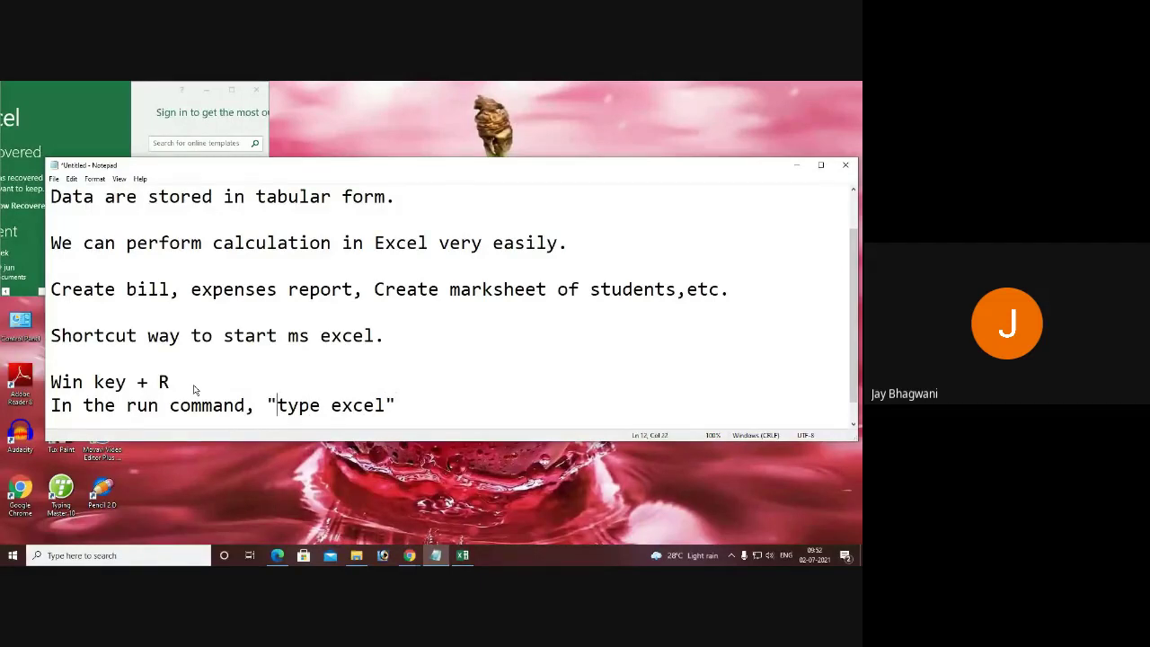
- Minimize the notes, maximize the Excel start window, and close Excel
click(796, 166)
double_click(139, 102)
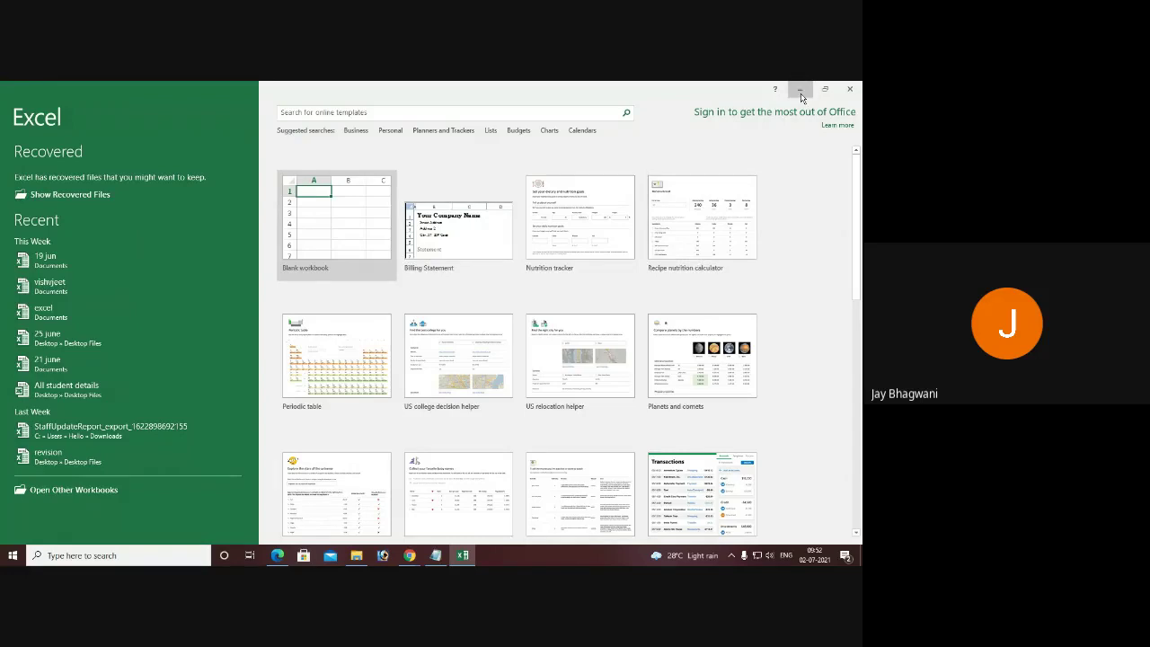
click(849, 89)
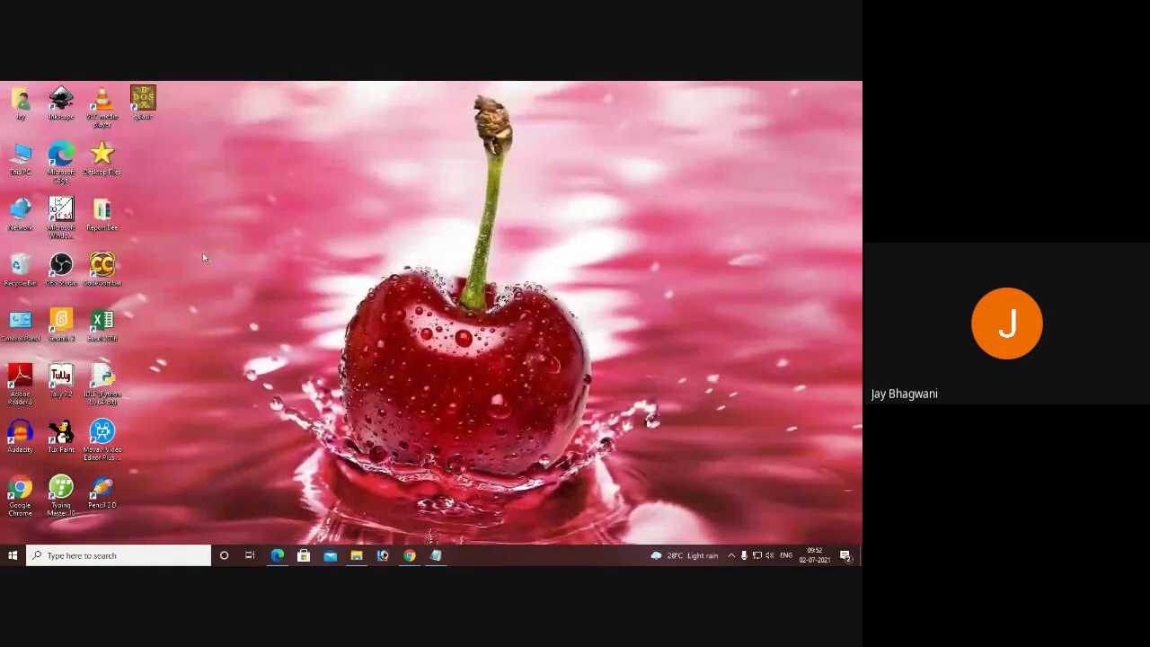
- Start Excel again with the Run command excel and create a blank workbook
click(106, 330)
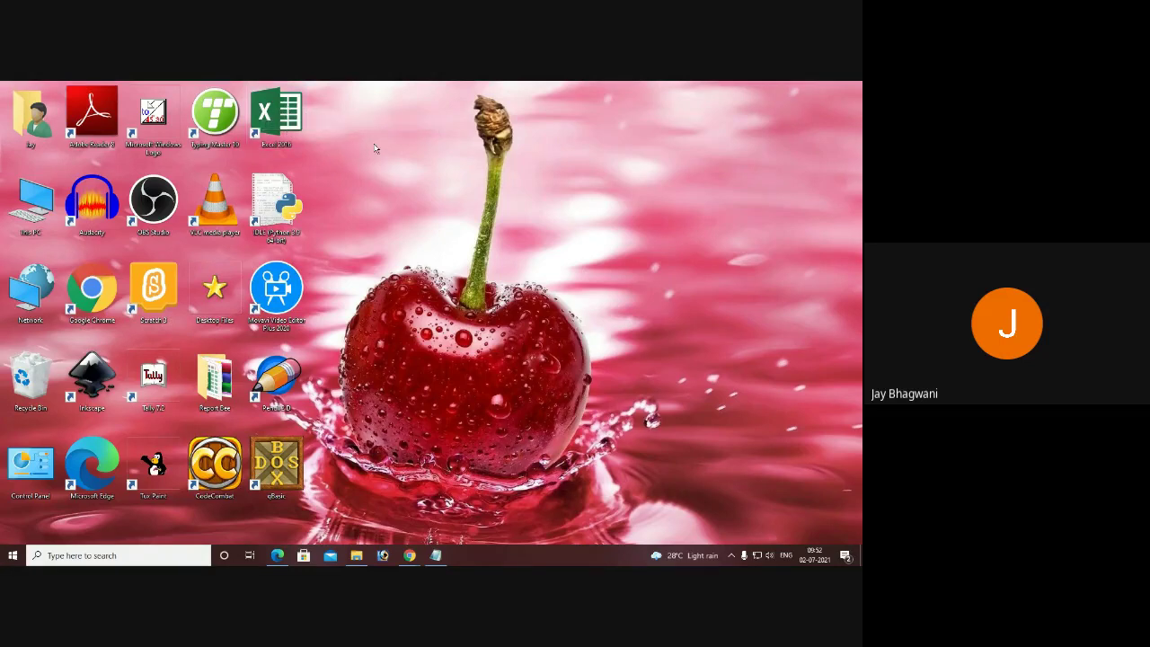
key(super+r)
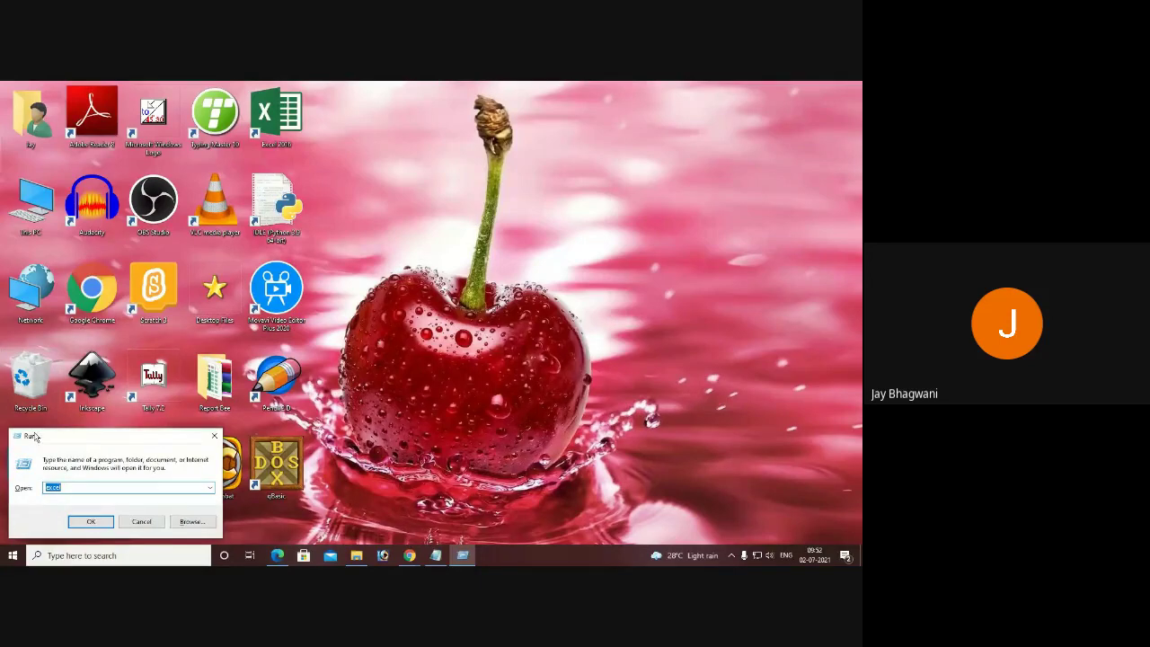
click(71, 488)
drag(71, 488, 19, 491)
text(excel)
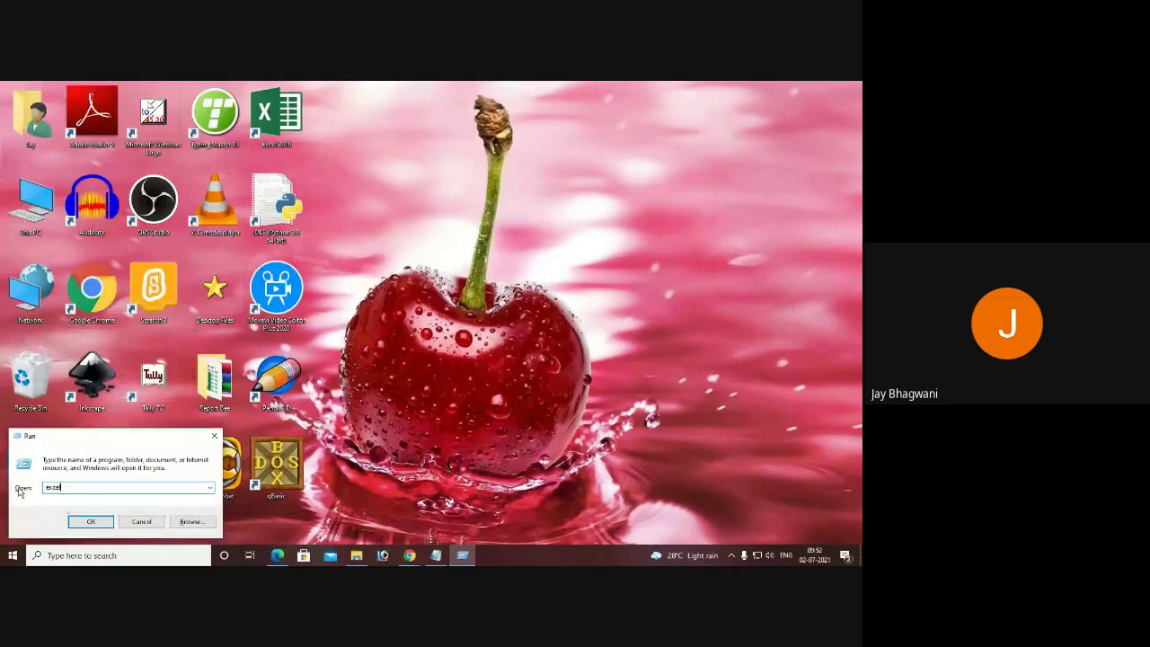
key(Return)
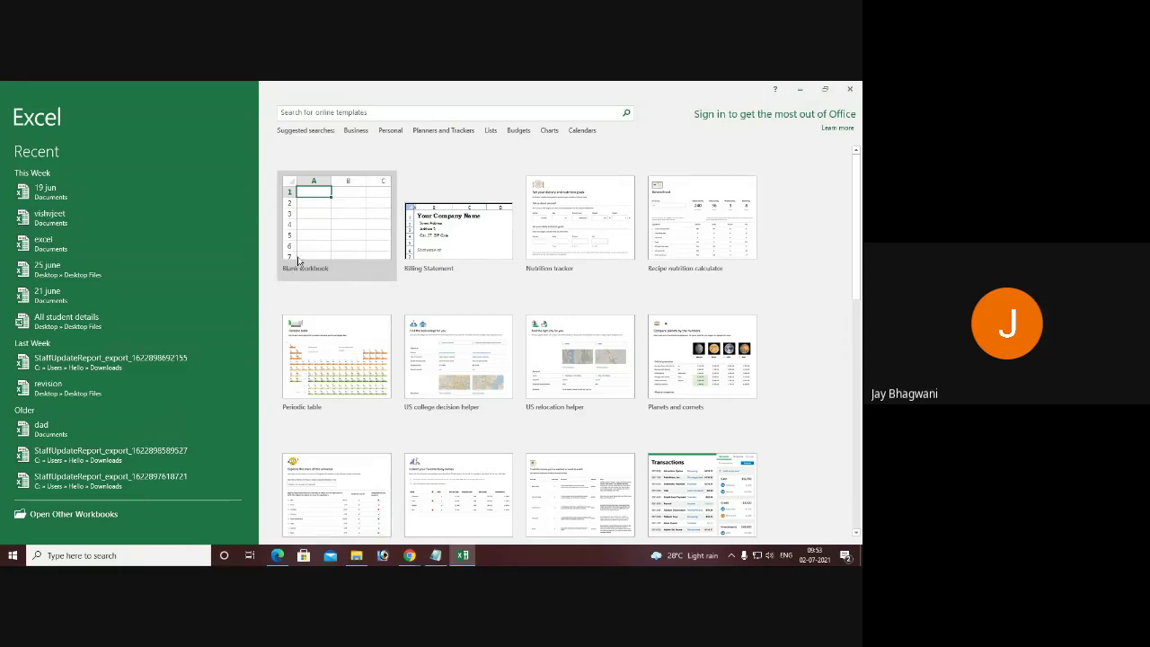
click(341, 226)
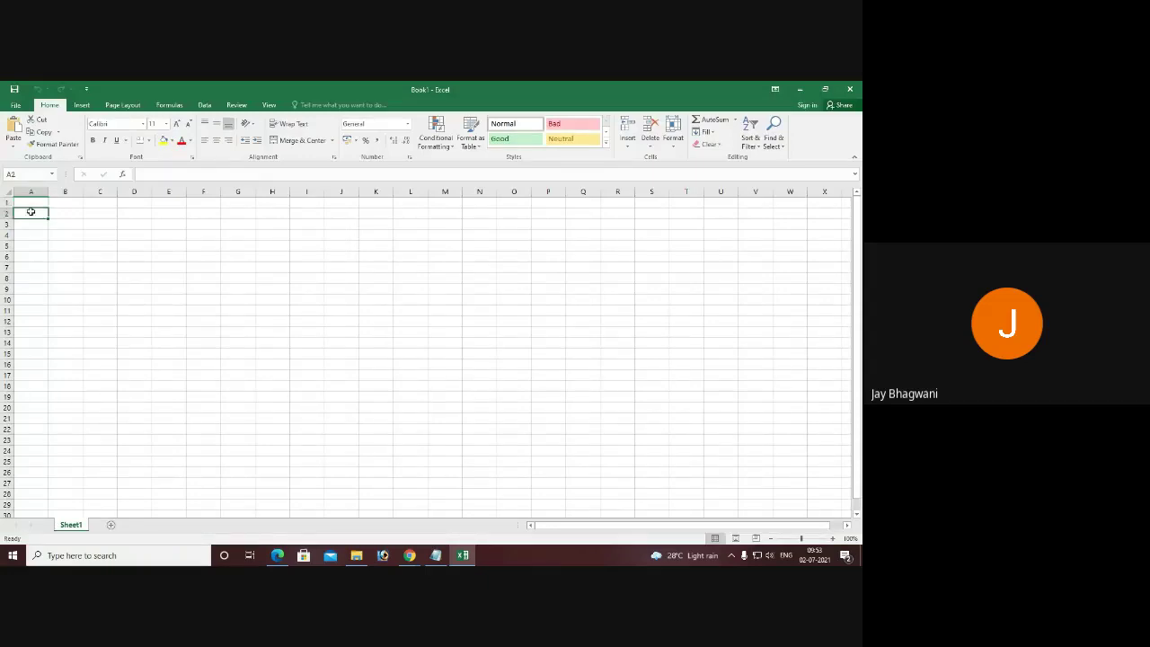
- Move the cell selection to various cells across the blank sheet, ending at cell I13
key(Right)
key(Right)
key(Right)
key(Down)
key(Down)
key(Down)
click(288, 255)
click(358, 314)
click(286, 330)
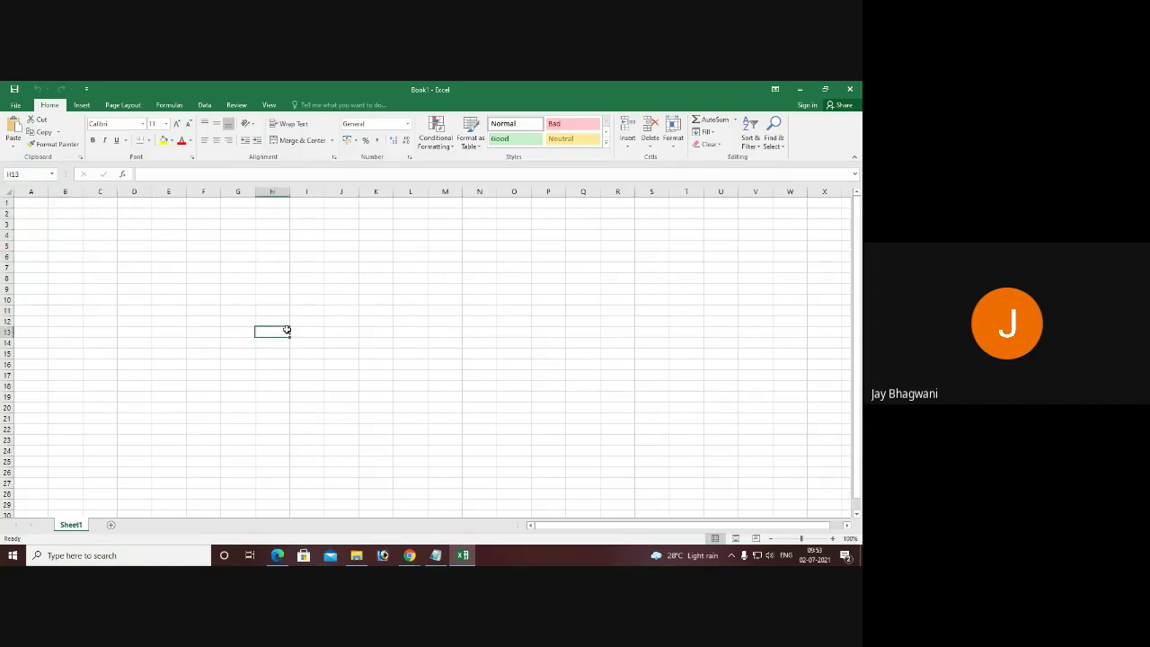
click(428, 259)
click(292, 268)
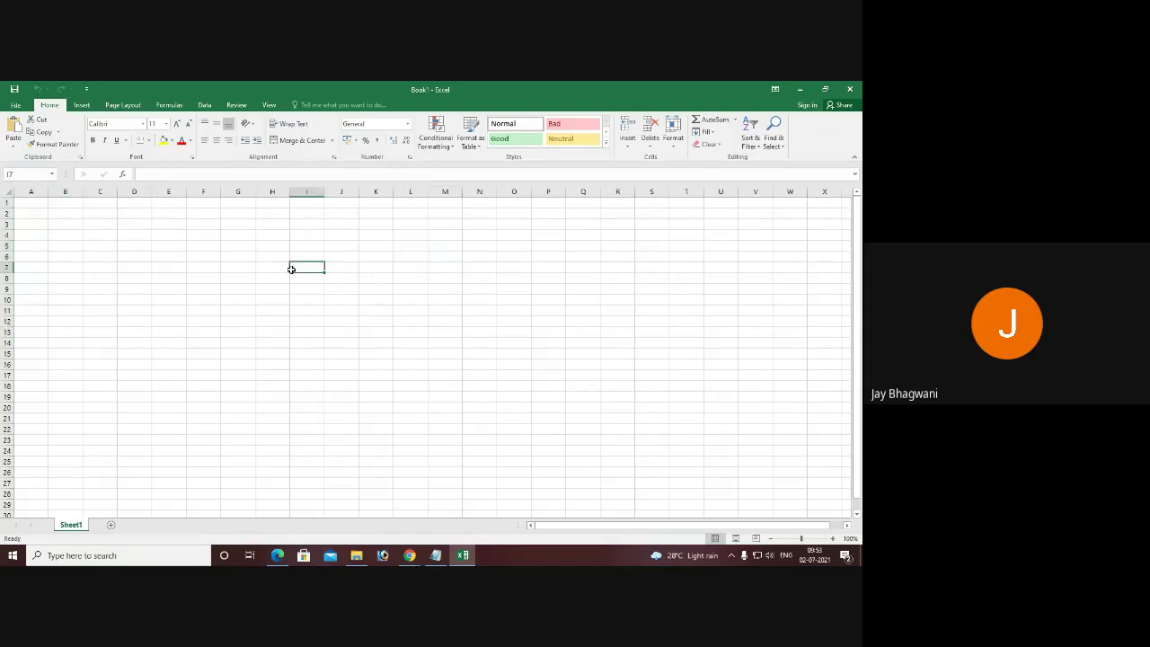
click(313, 333)
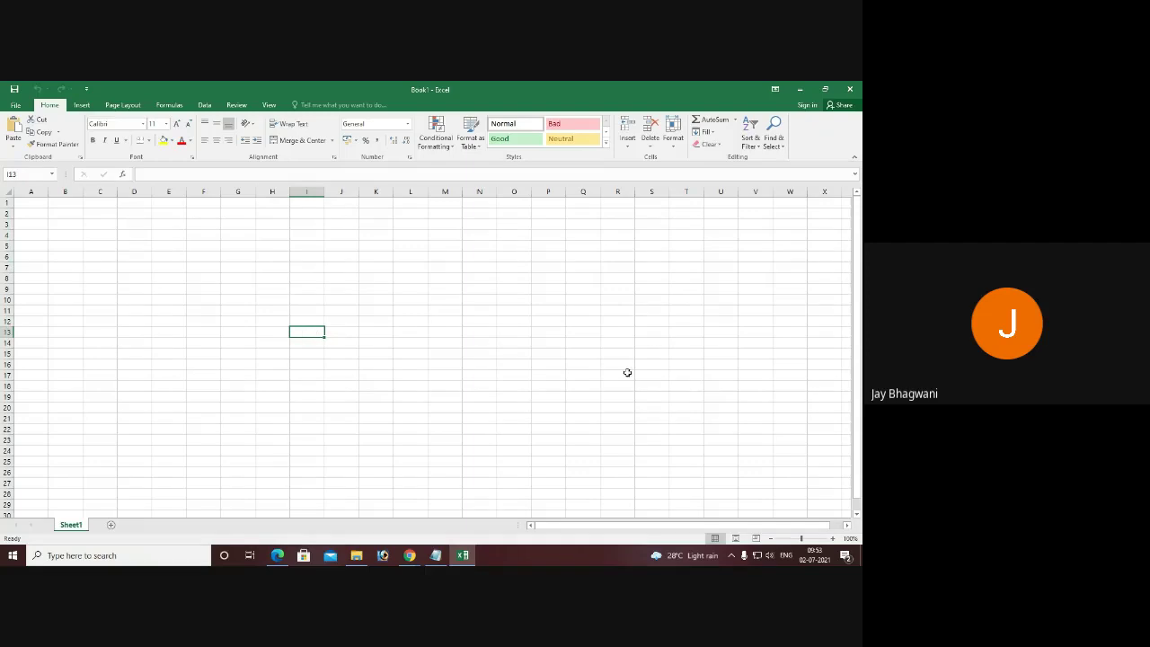
- Zoom the worksheet in to 200%
click(833, 541)
click(833, 541)
click(833, 541)
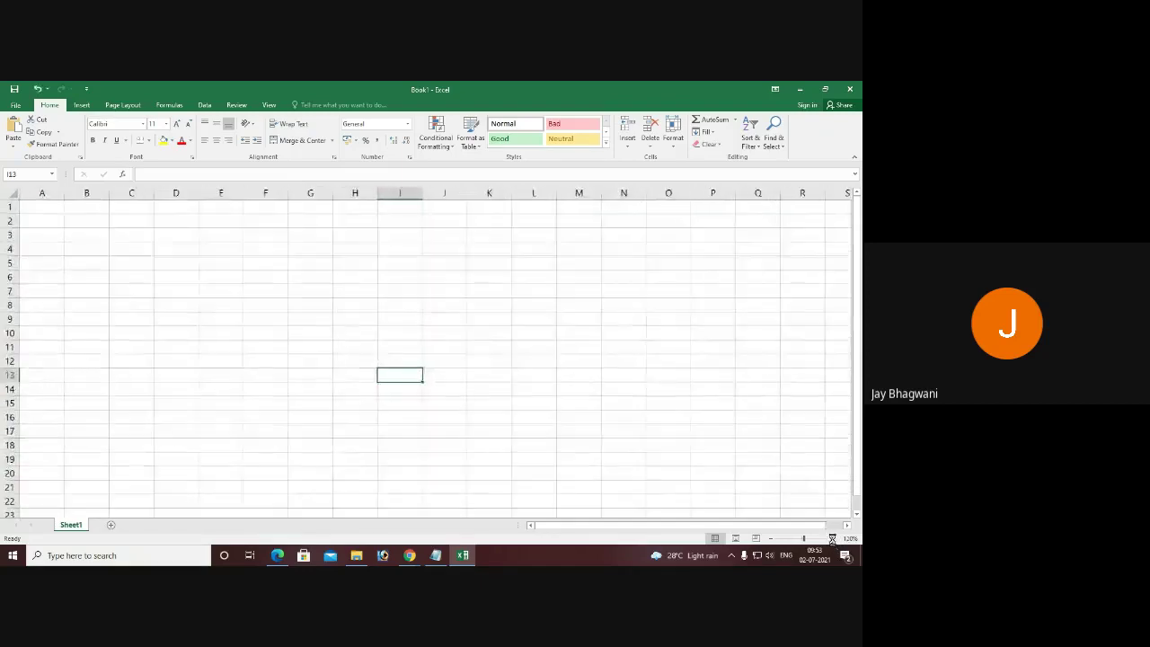
click(834, 540)
click(834, 541)
click(833, 540)
click(833, 541)
click(834, 540)
click(834, 540)
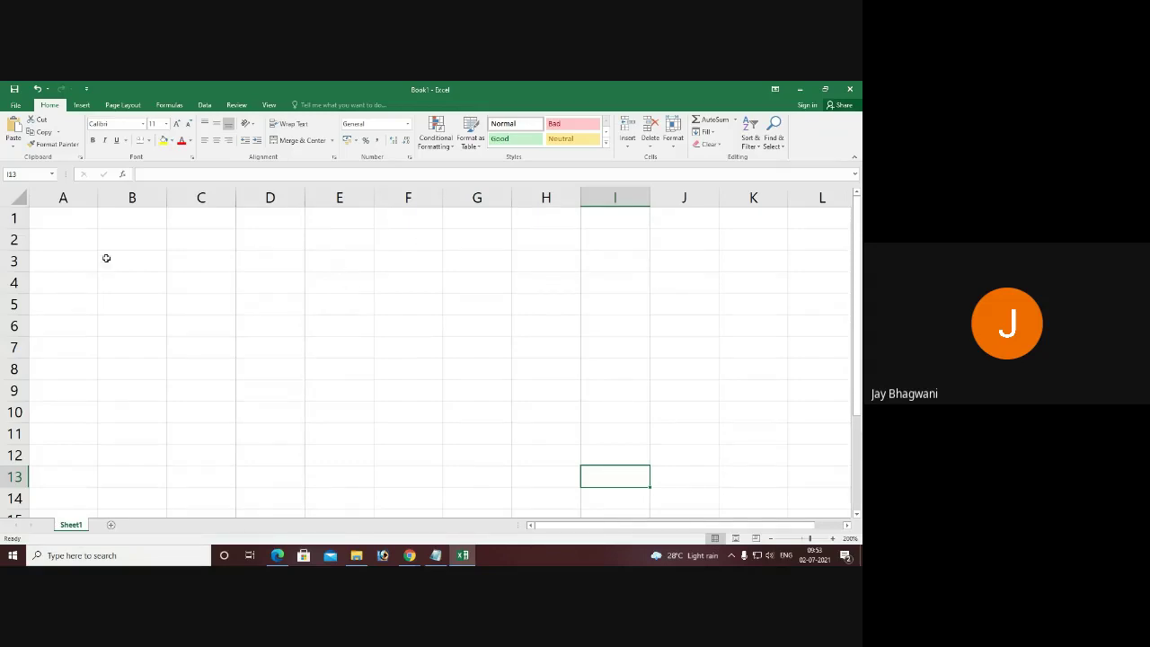
- Highlight columns B through F one after another, starting from cell A2 and ending on cell D3
click(71, 242)
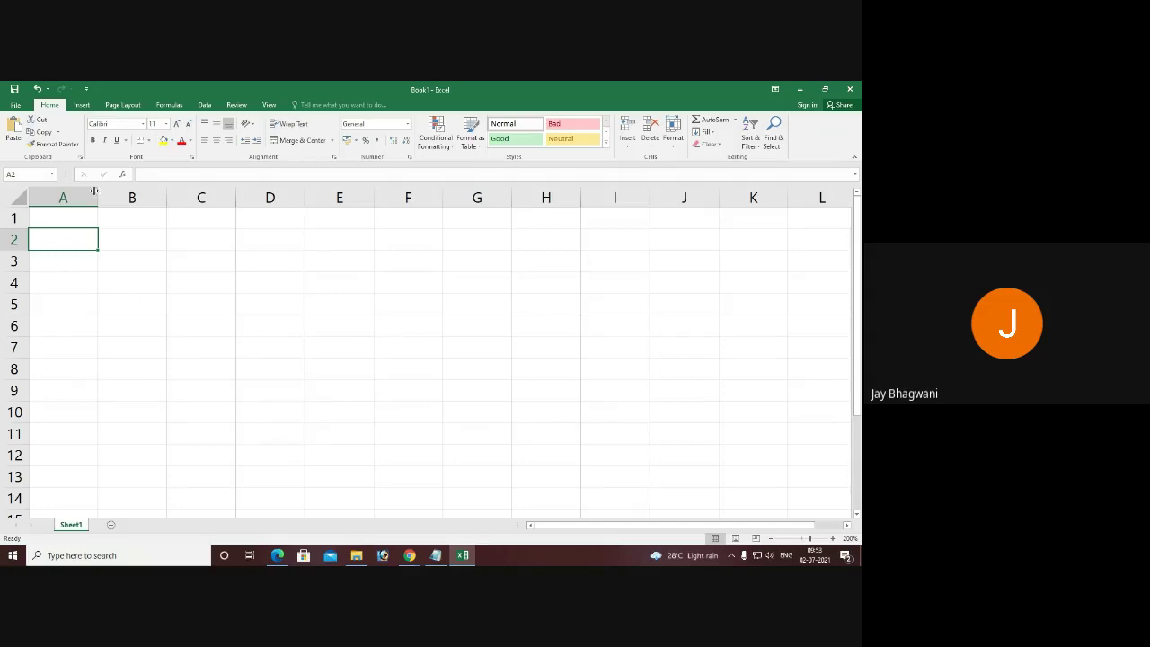
click(142, 196)
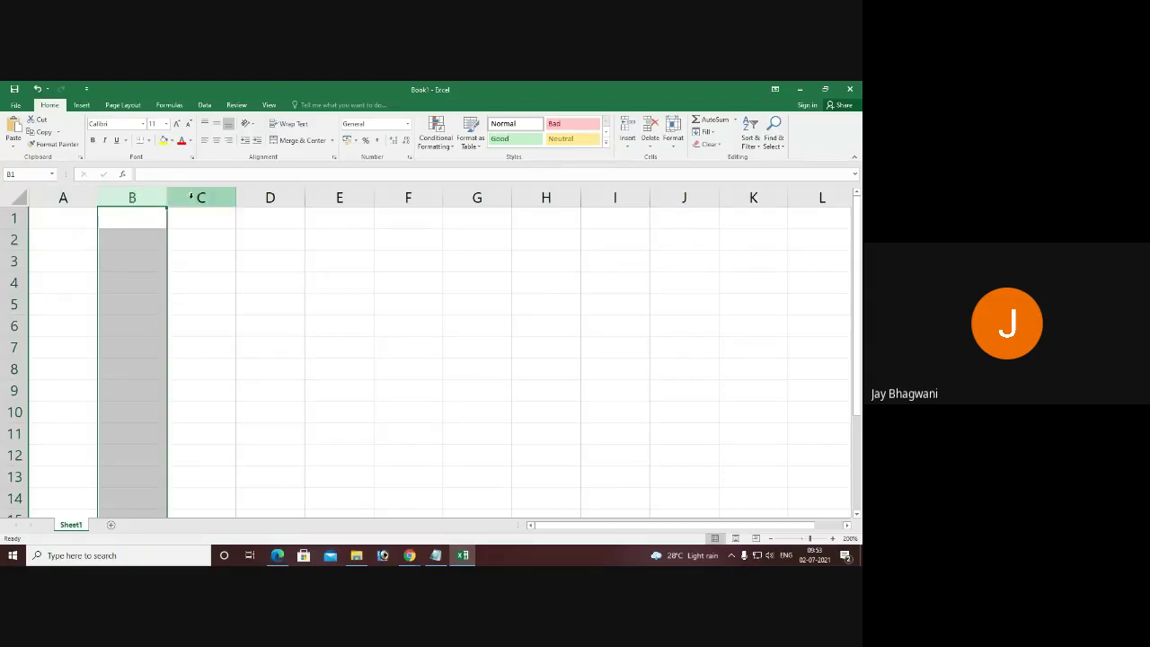
click(184, 196)
click(282, 197)
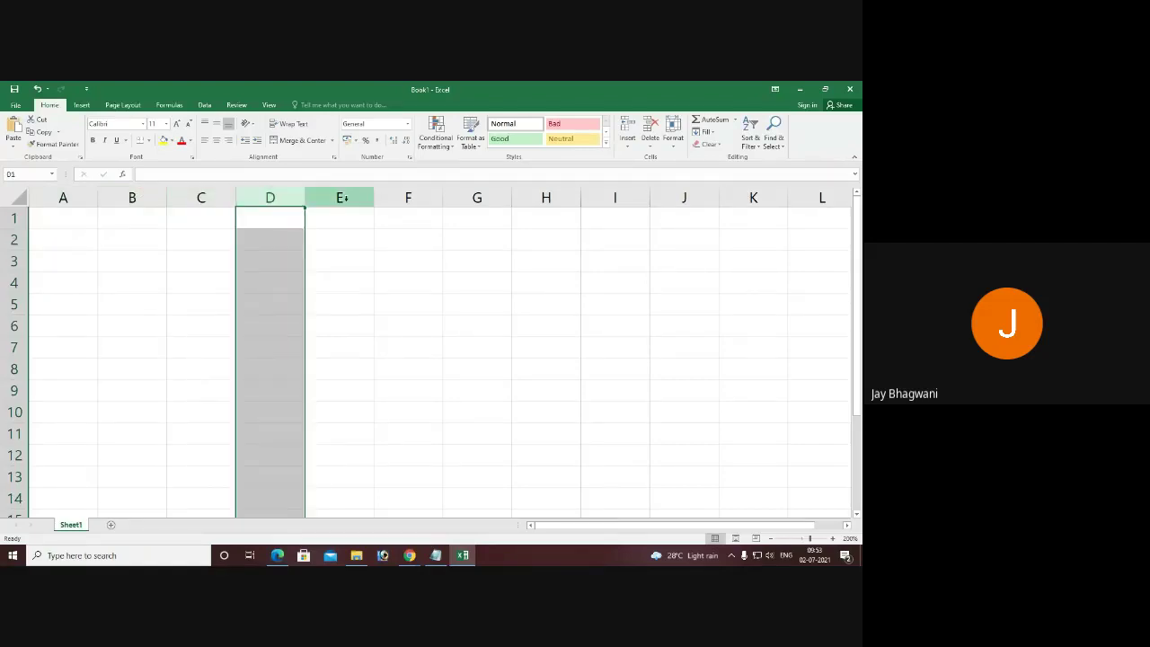
click(342, 198)
click(409, 197)
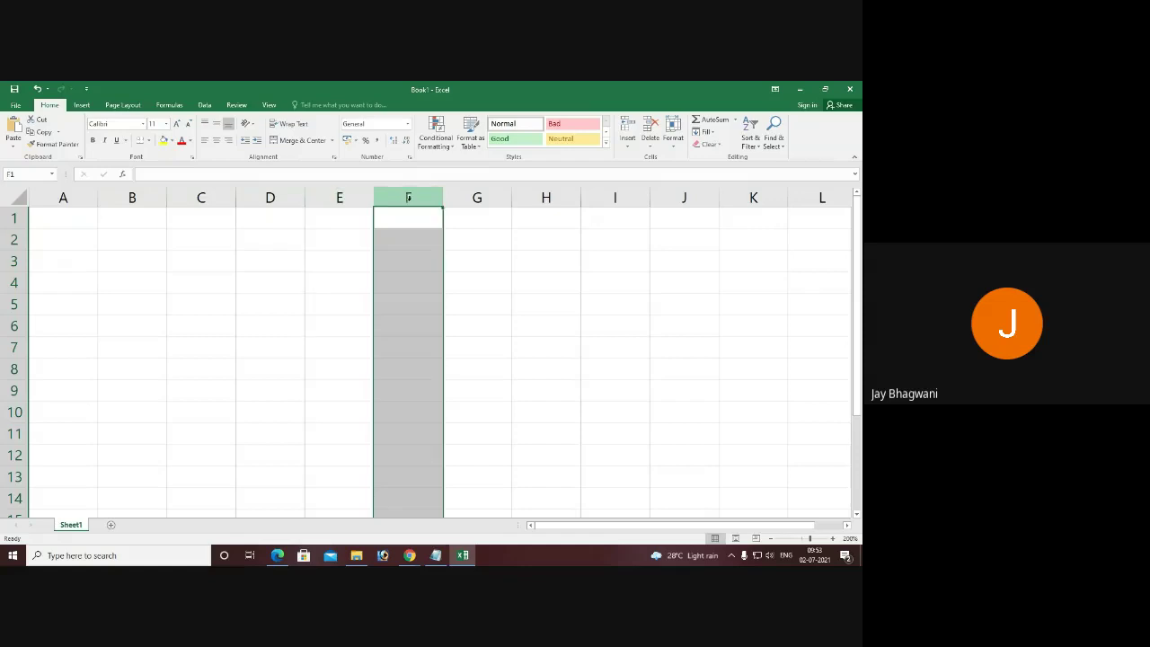
click(243, 260)
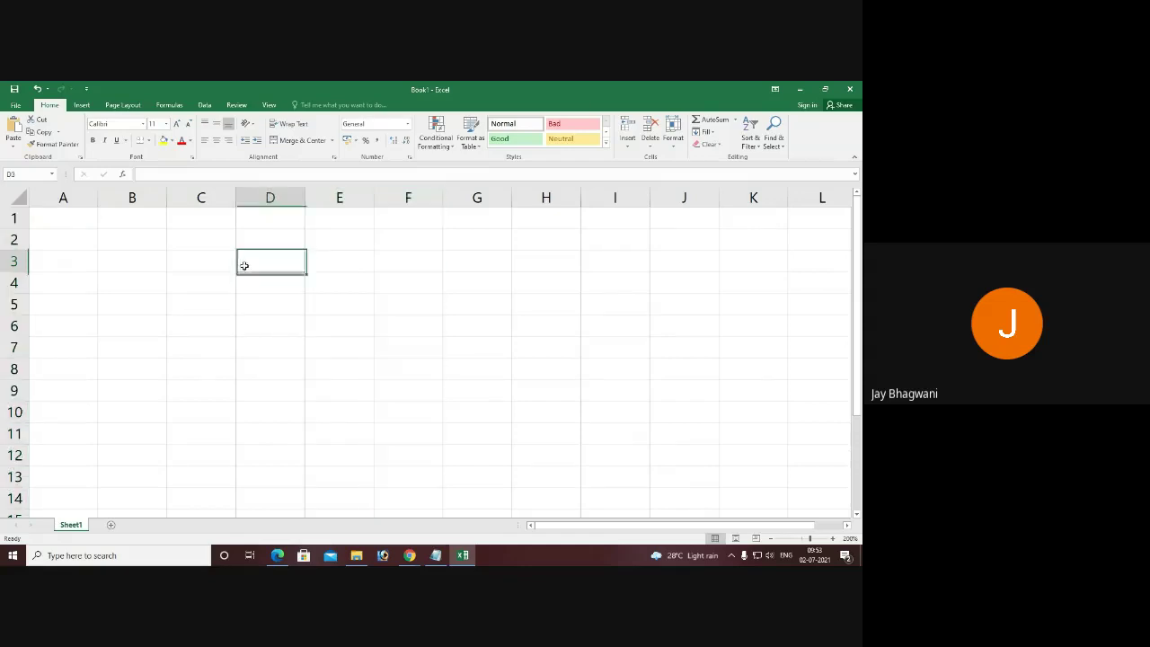
- Highlight rows 1 through 5 one after another, and go back to rows 3 and 2
click(15, 219)
click(16, 239)
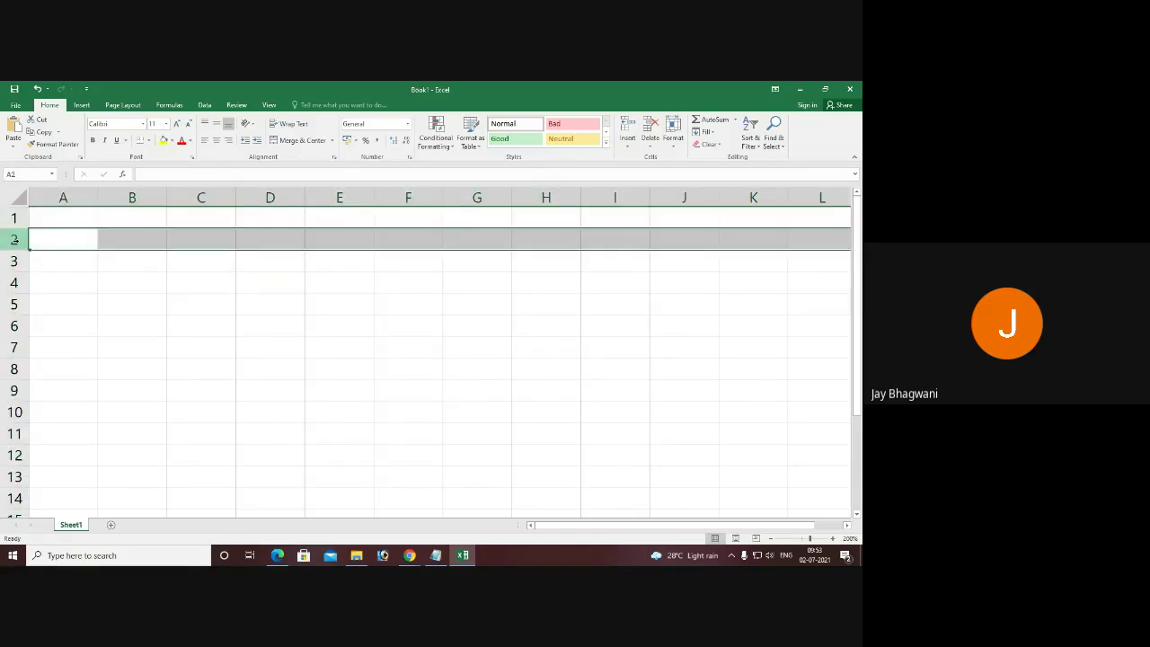
click(15, 260)
click(15, 282)
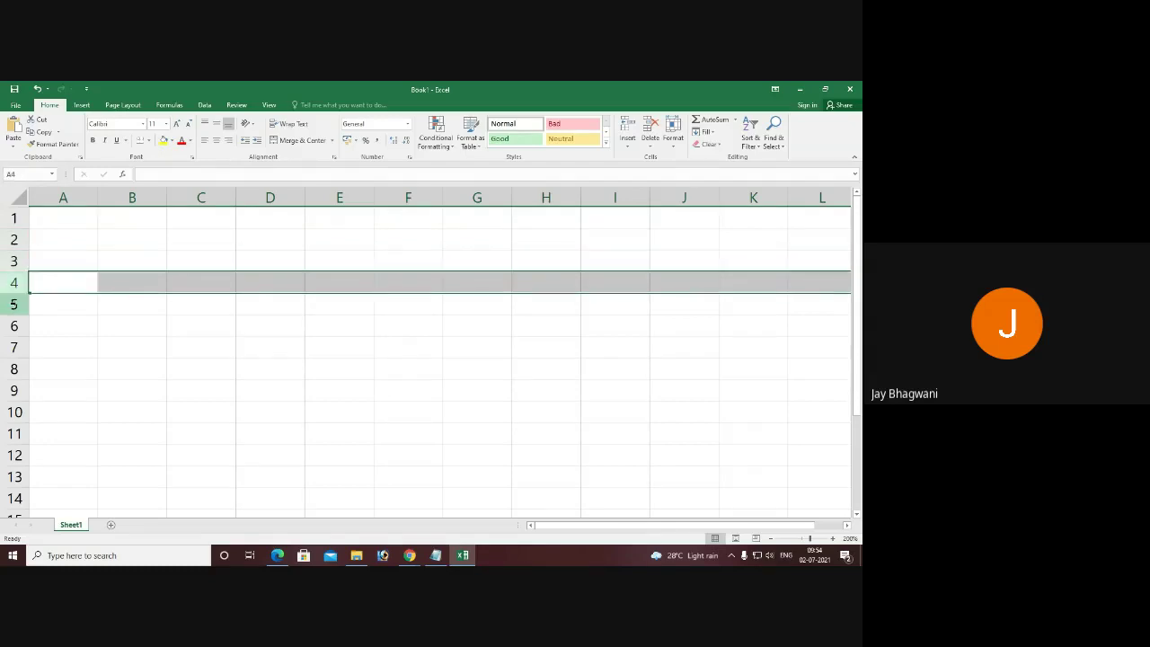
click(15, 303)
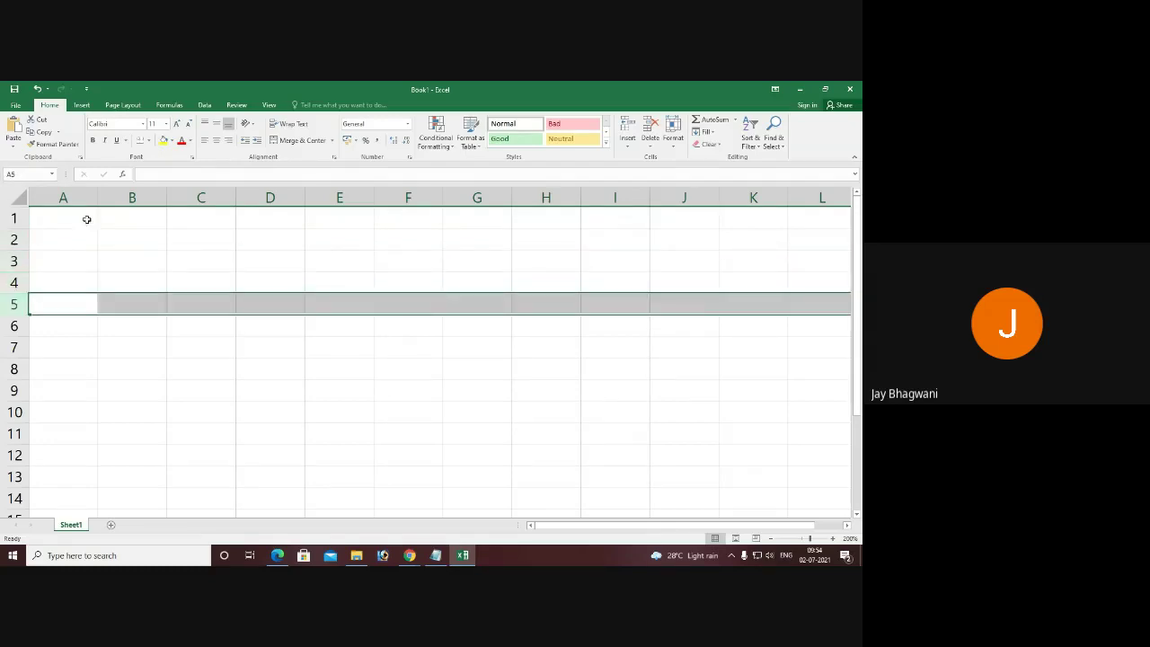
click(14, 261)
click(14, 239)
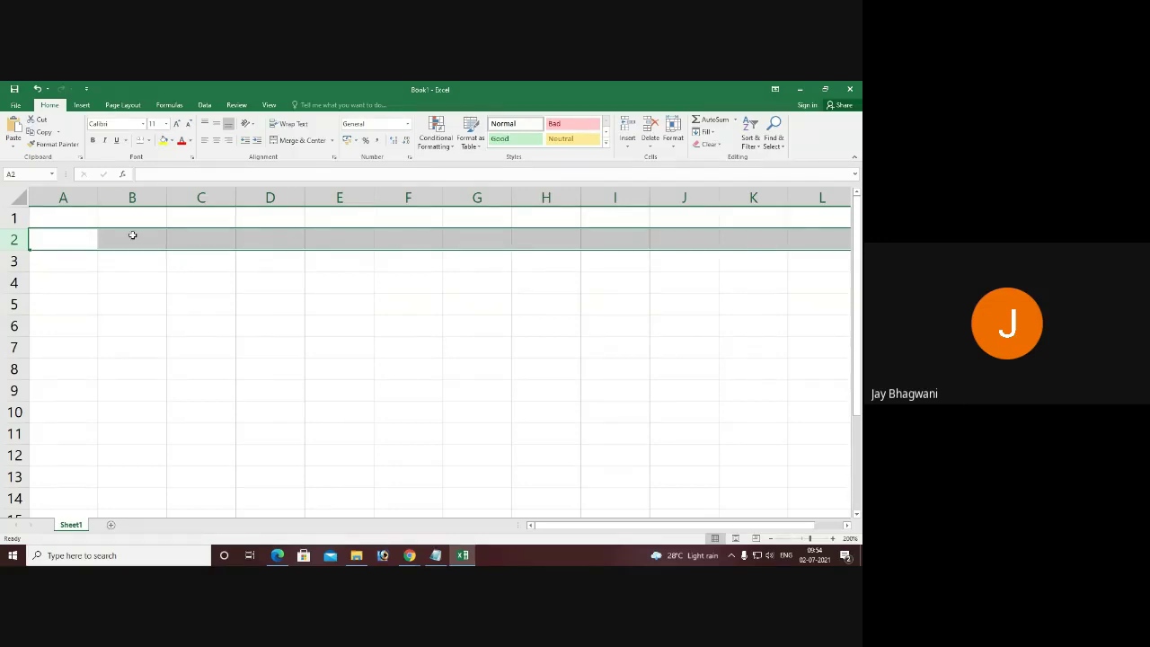
- Highlight whole columns B, C, D, E and F in turn
click(139, 197)
click(200, 197)
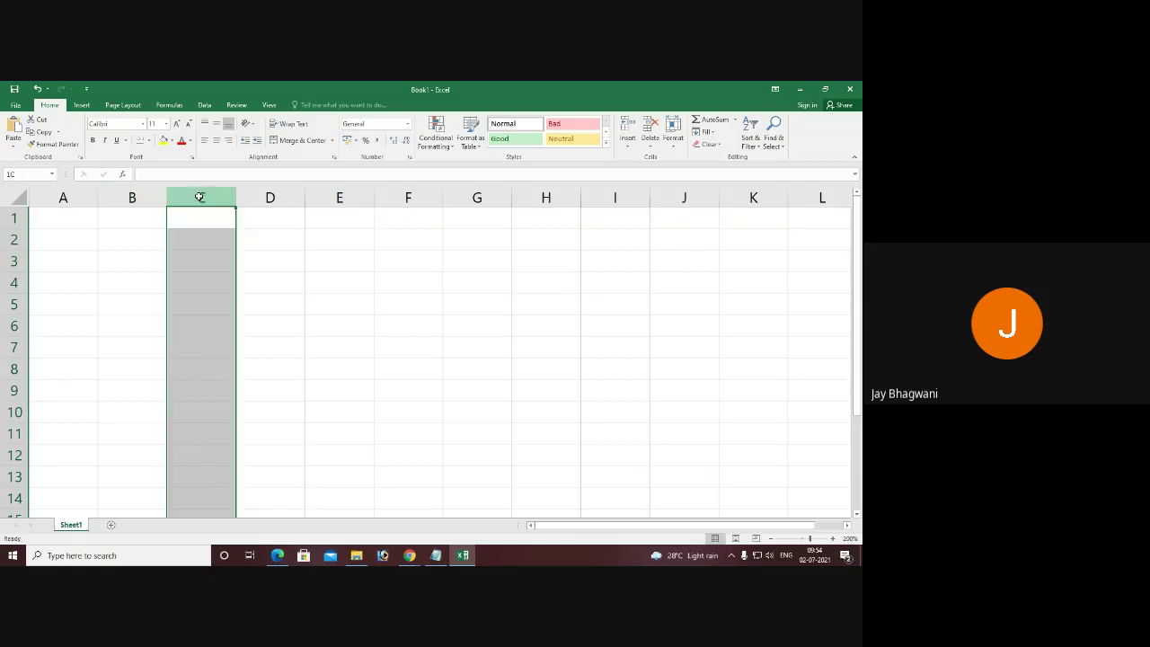
click(270, 197)
click(341, 198)
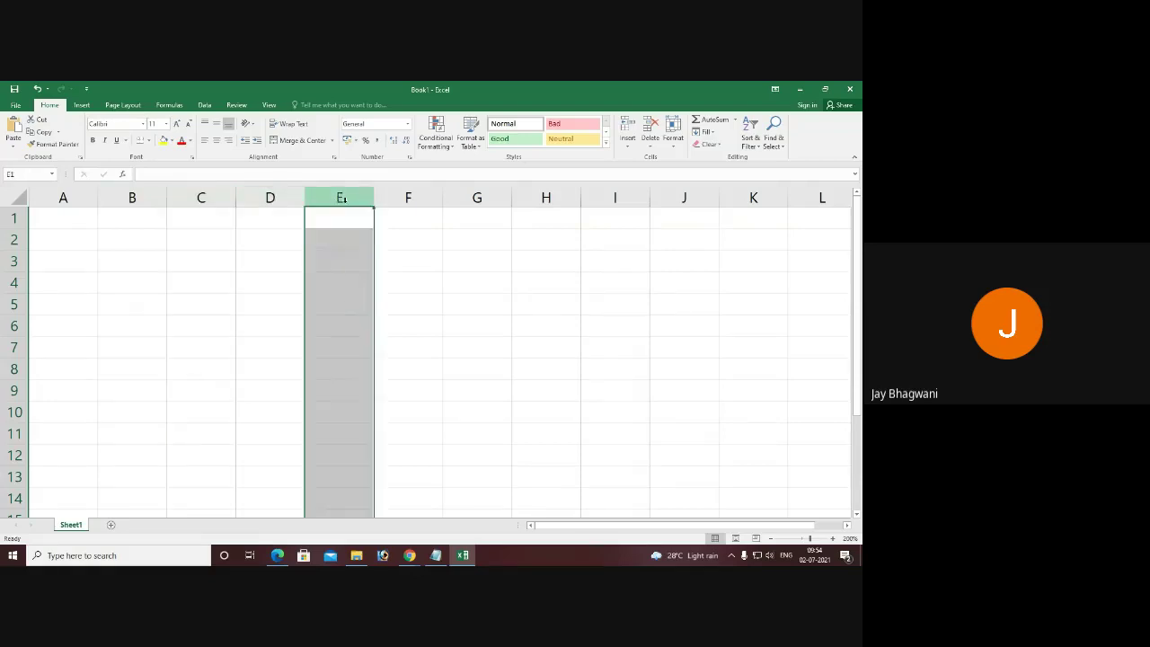
click(409, 198)
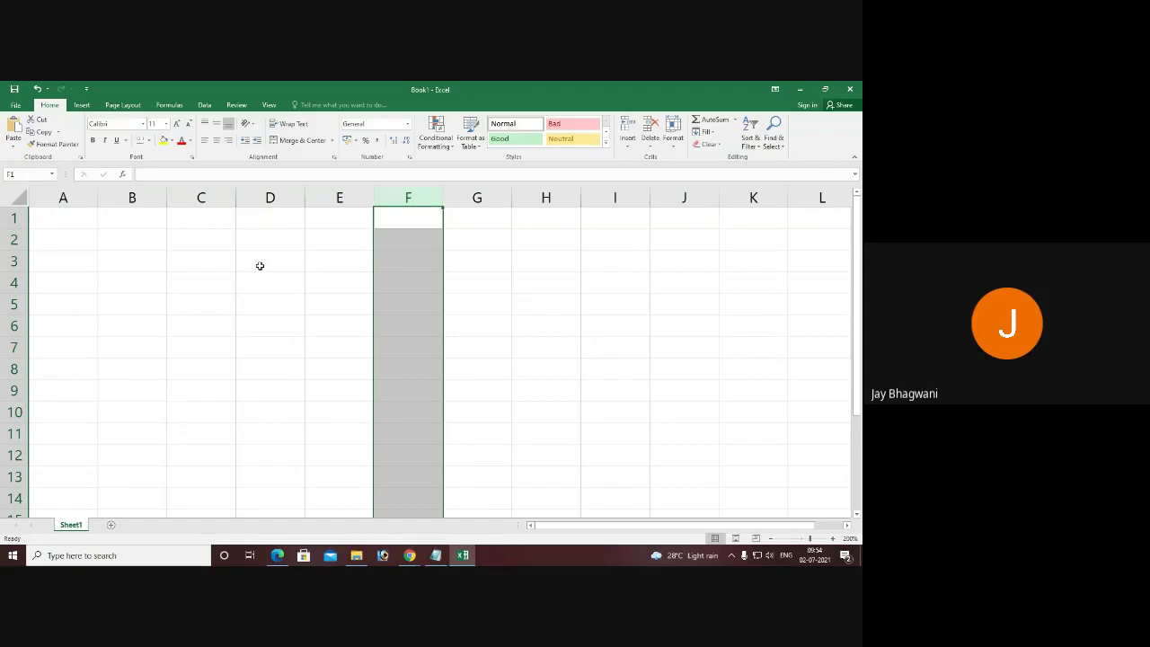
- Select row 2, column B and their shared cell B2, followed by cells C3, D4, D5 and D7 individually
click(15, 239)
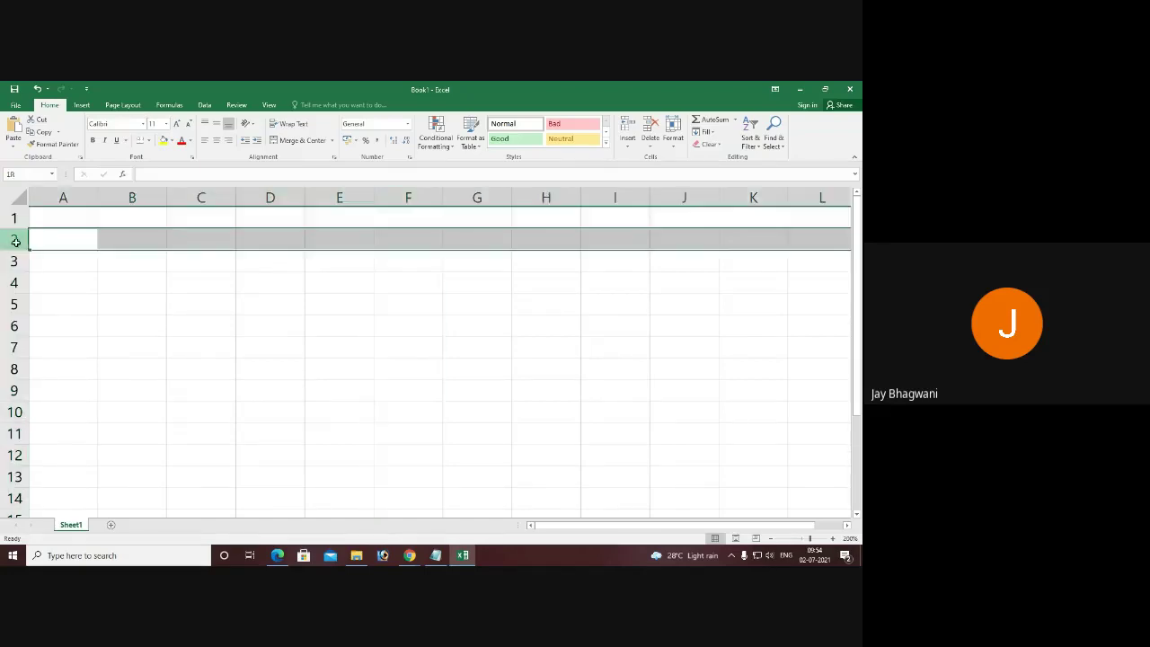
click(128, 197)
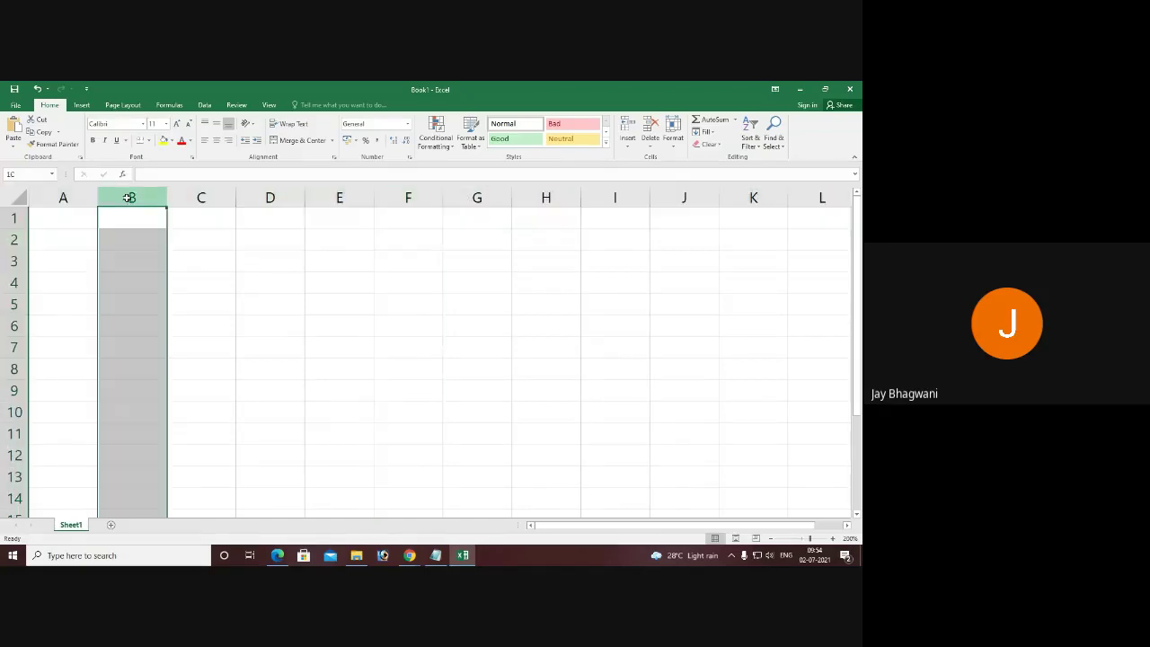
click(134, 244)
click(208, 262)
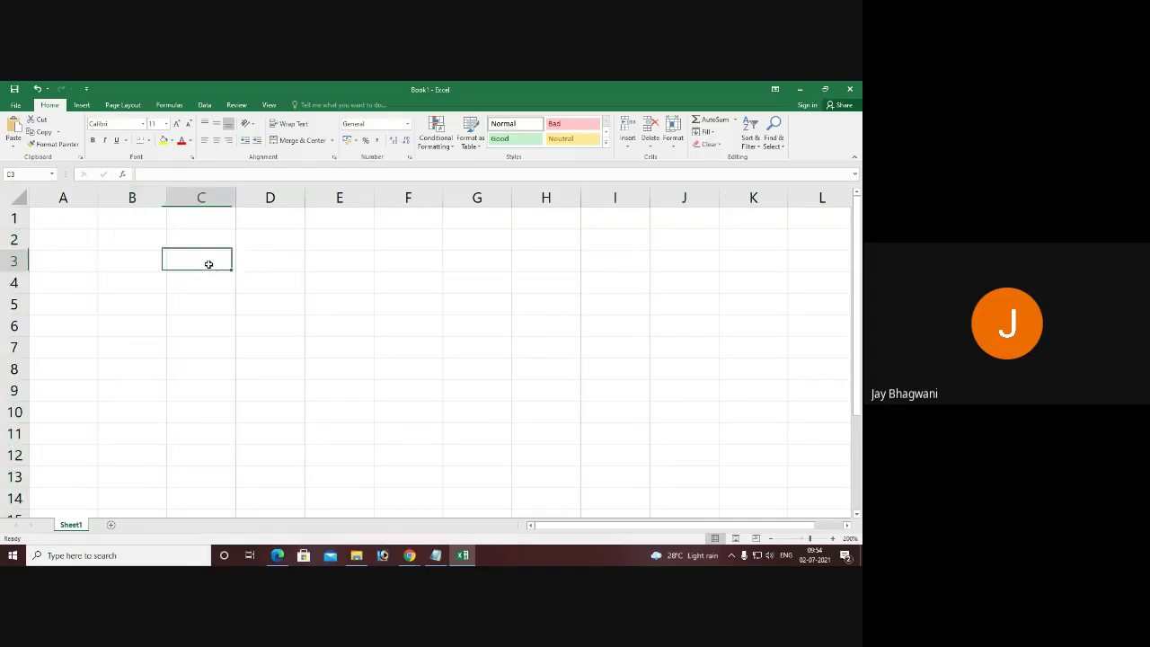
click(263, 282)
click(274, 303)
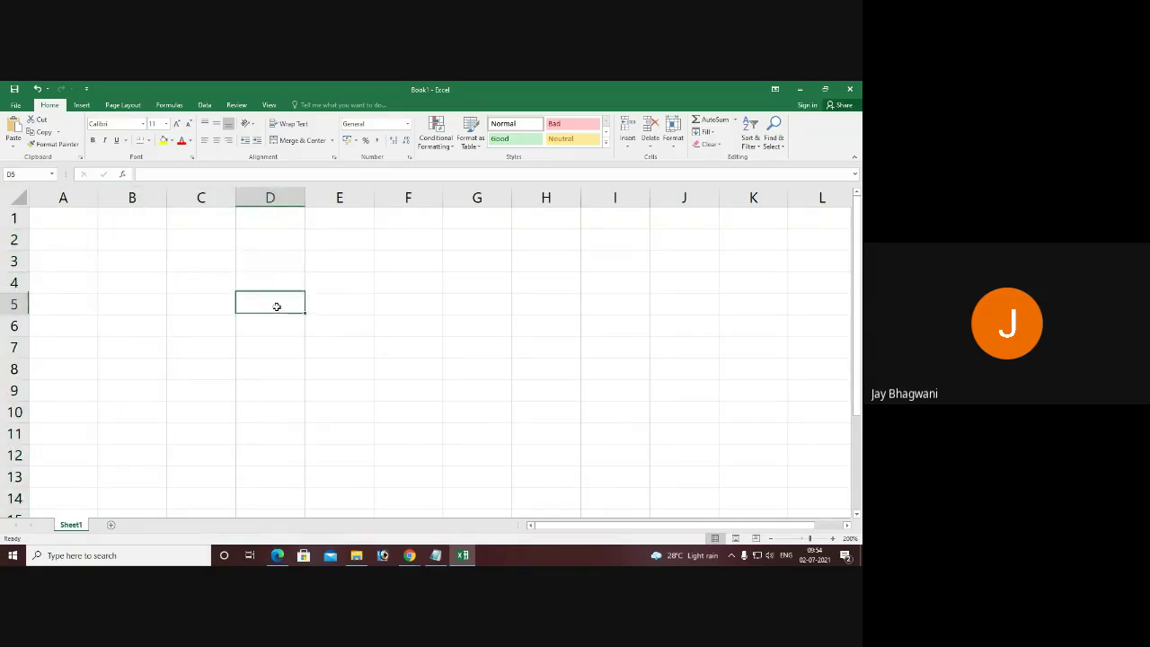
click(282, 354)
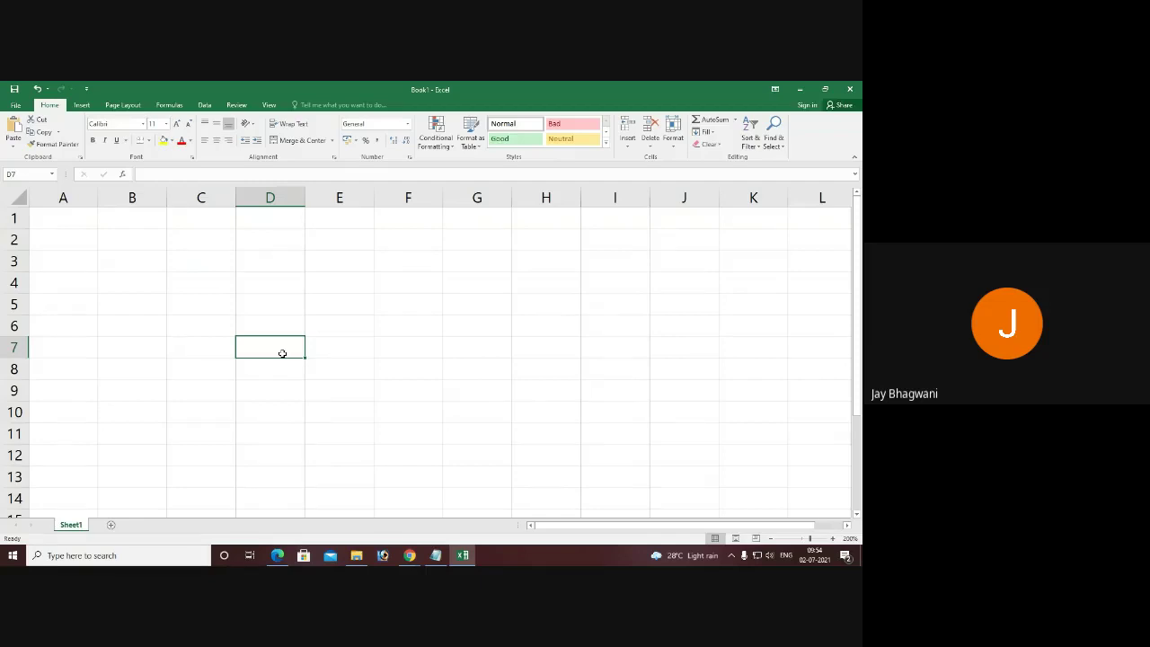
- Select cell E5, highlight its row 5 and column E, and return to the cell
click(335, 303)
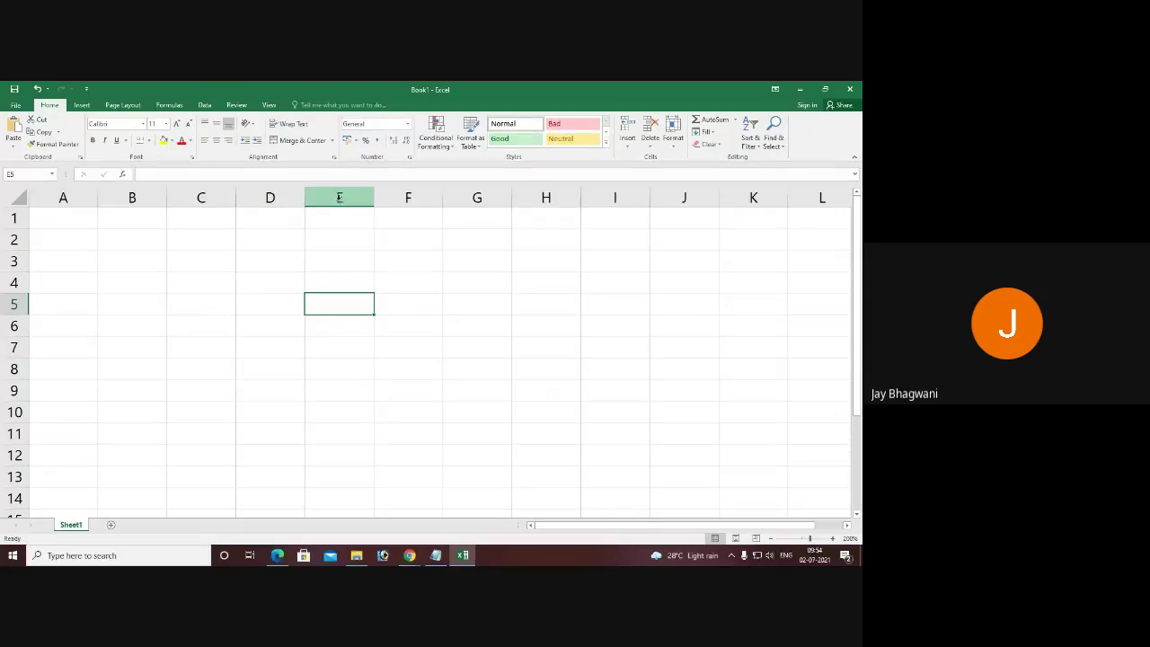
click(11, 305)
click(339, 196)
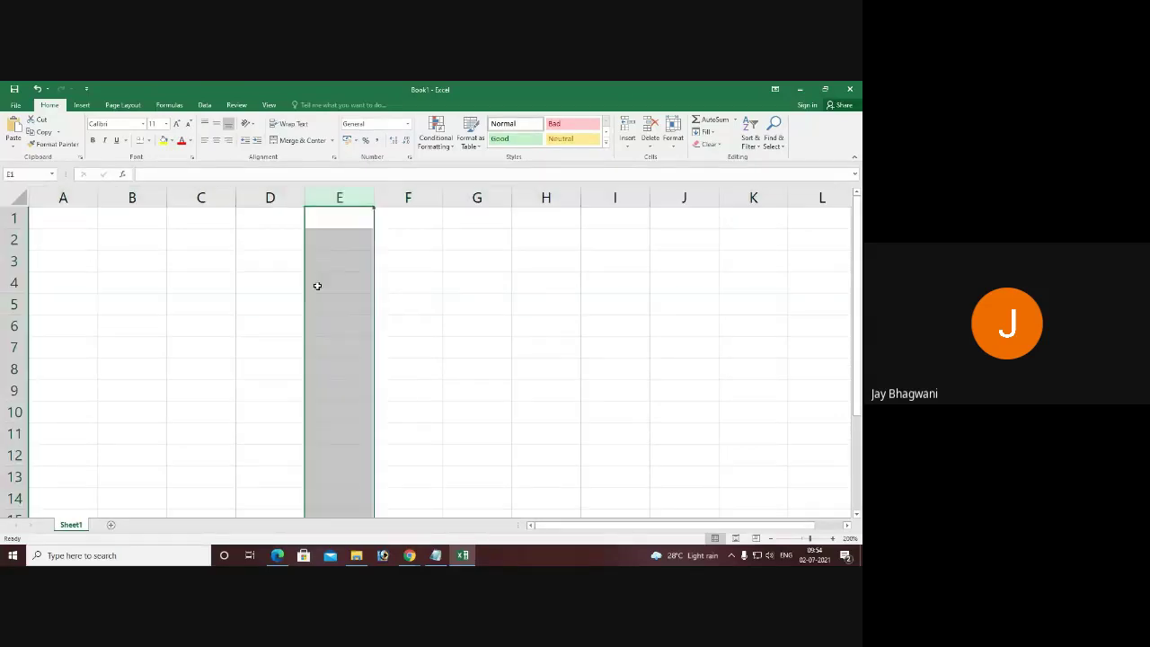
click(334, 308)
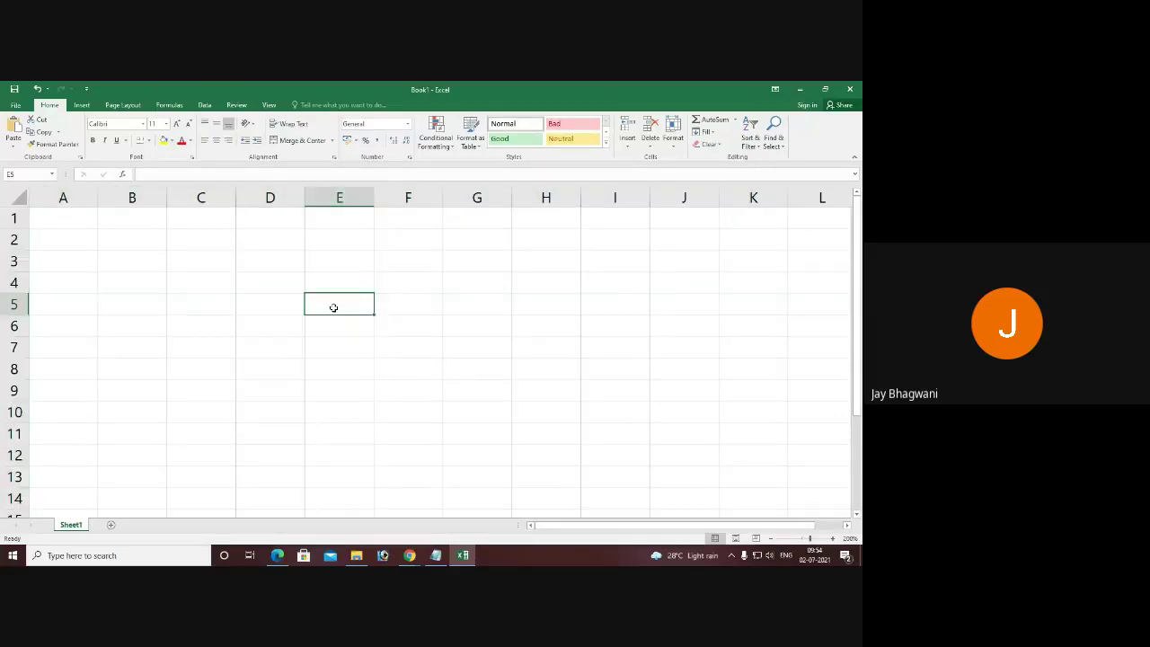
- Select cell A4, highlight columns A, B and C one by one, and finish on cell D4
click(85, 282)
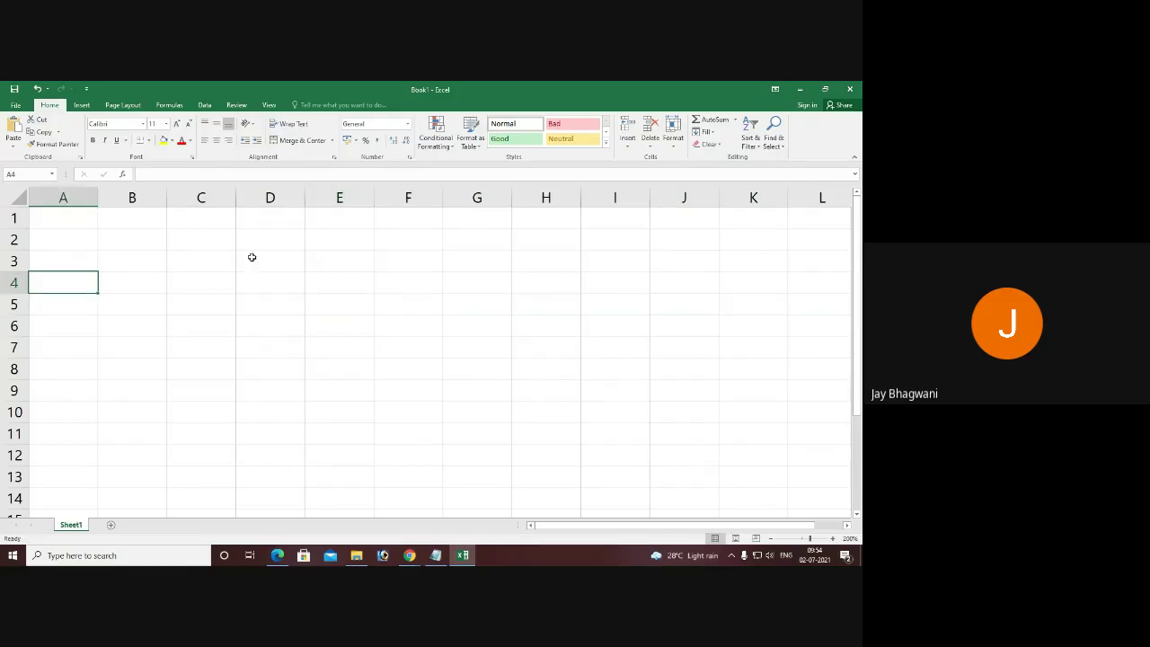
click(82, 191)
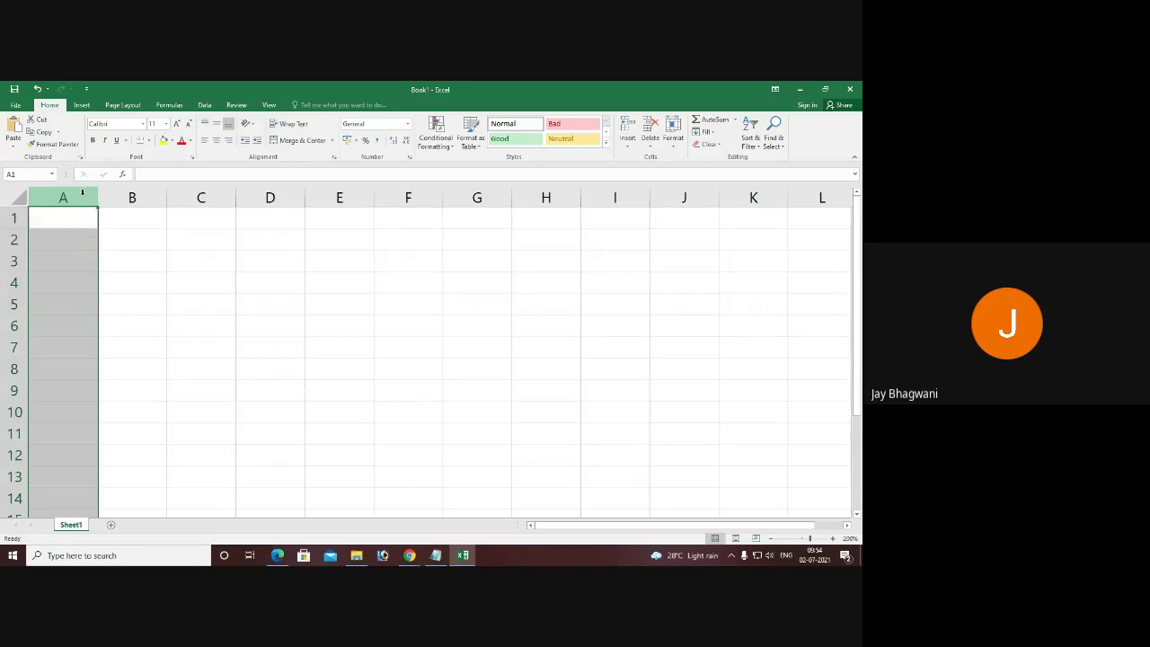
click(133, 192)
click(230, 199)
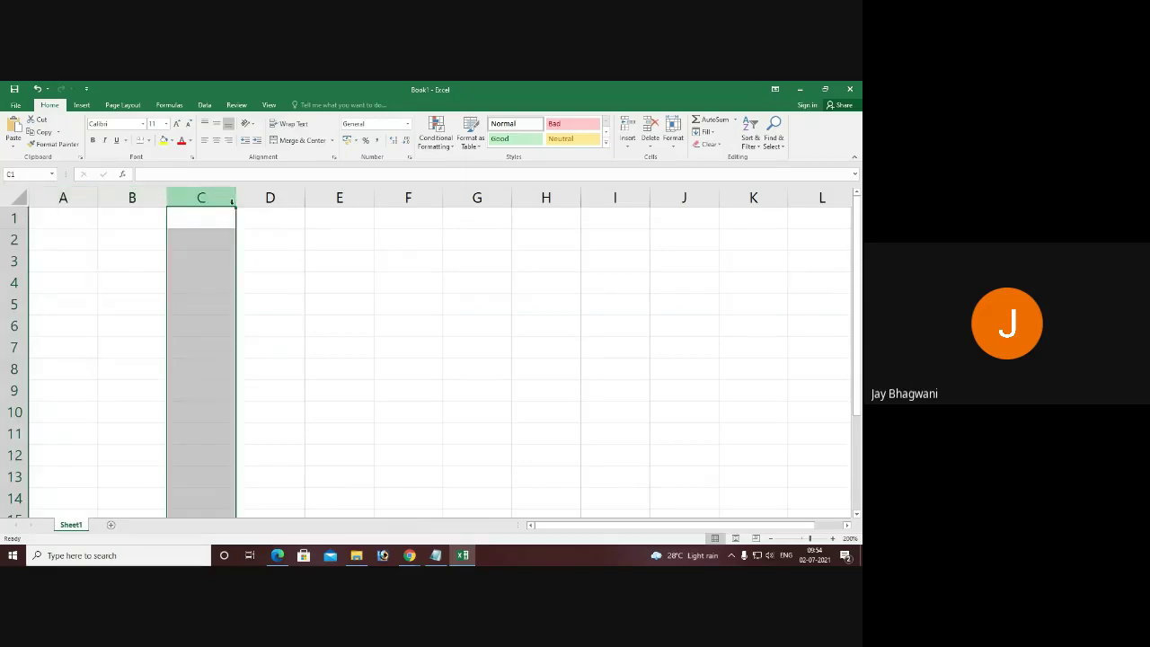
click(270, 286)
- Highlight rows 1 through 7 one by one and finish on cell B8
click(15, 217)
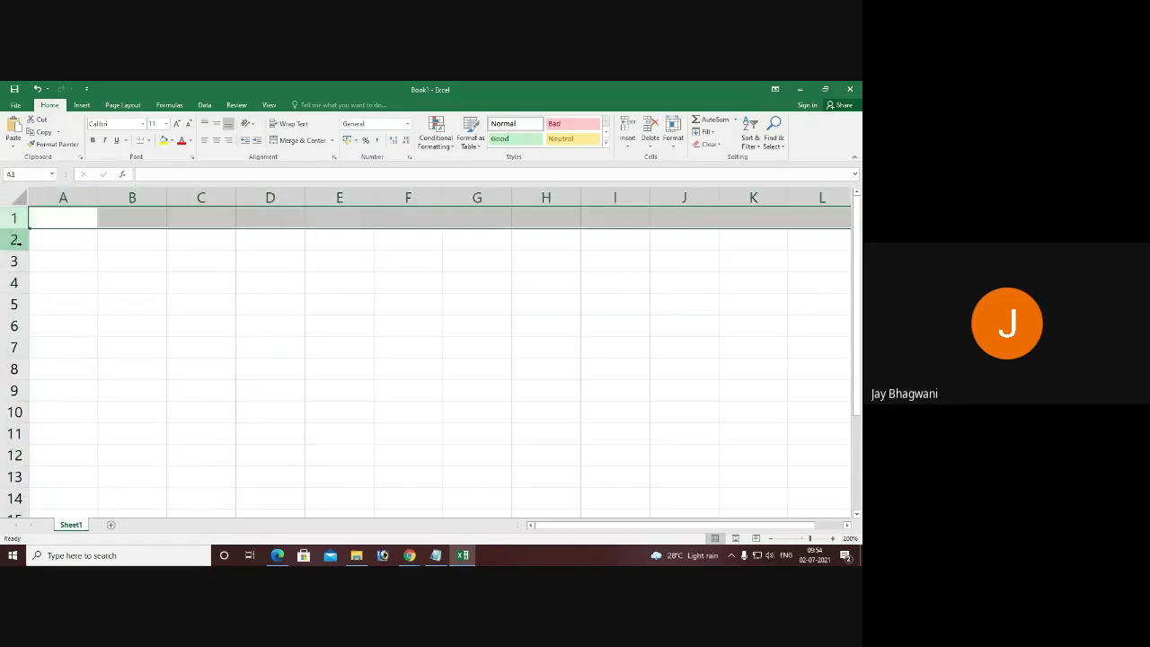
click(14, 239)
click(15, 261)
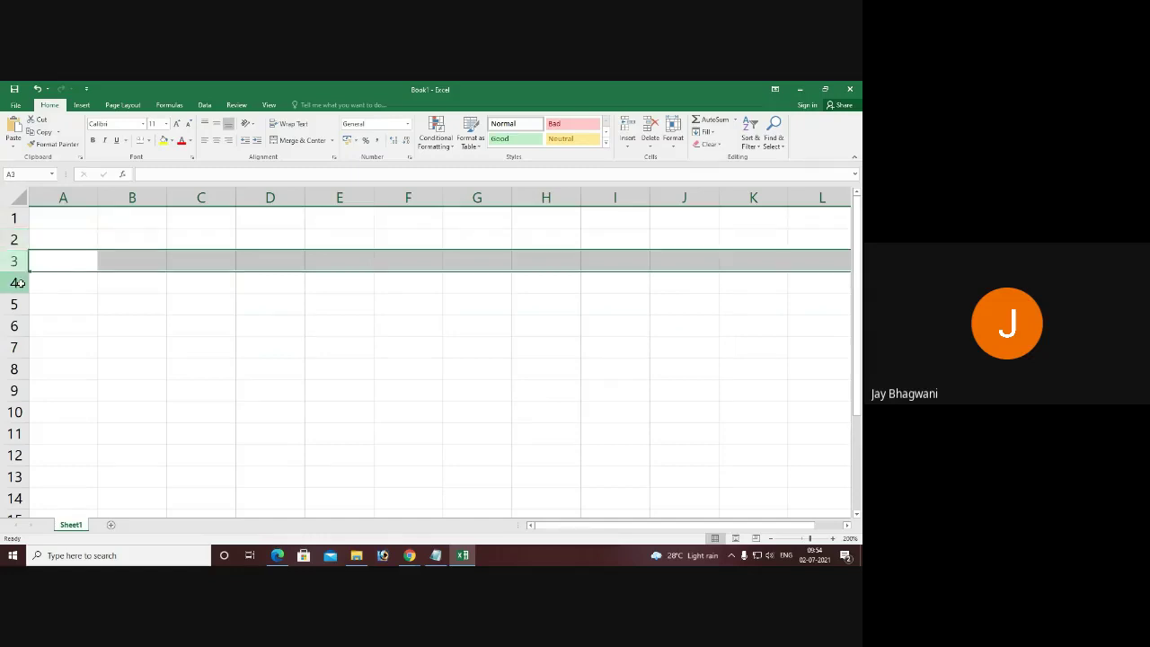
click(15, 282)
click(14, 303)
click(14, 325)
click(15, 347)
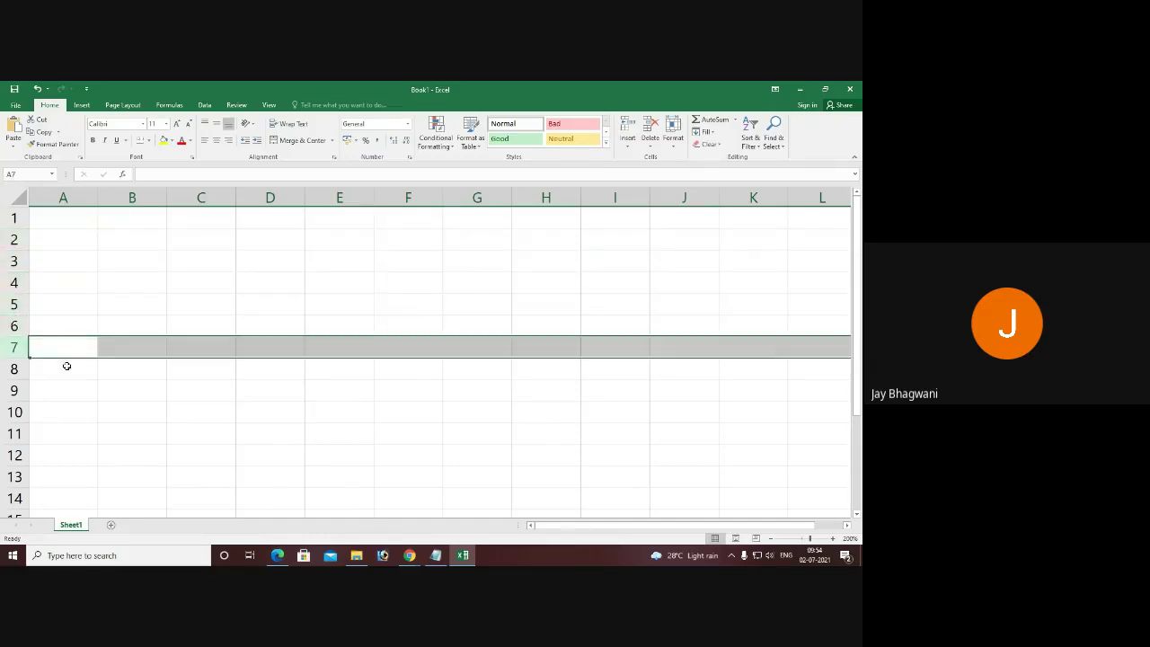
click(126, 376)
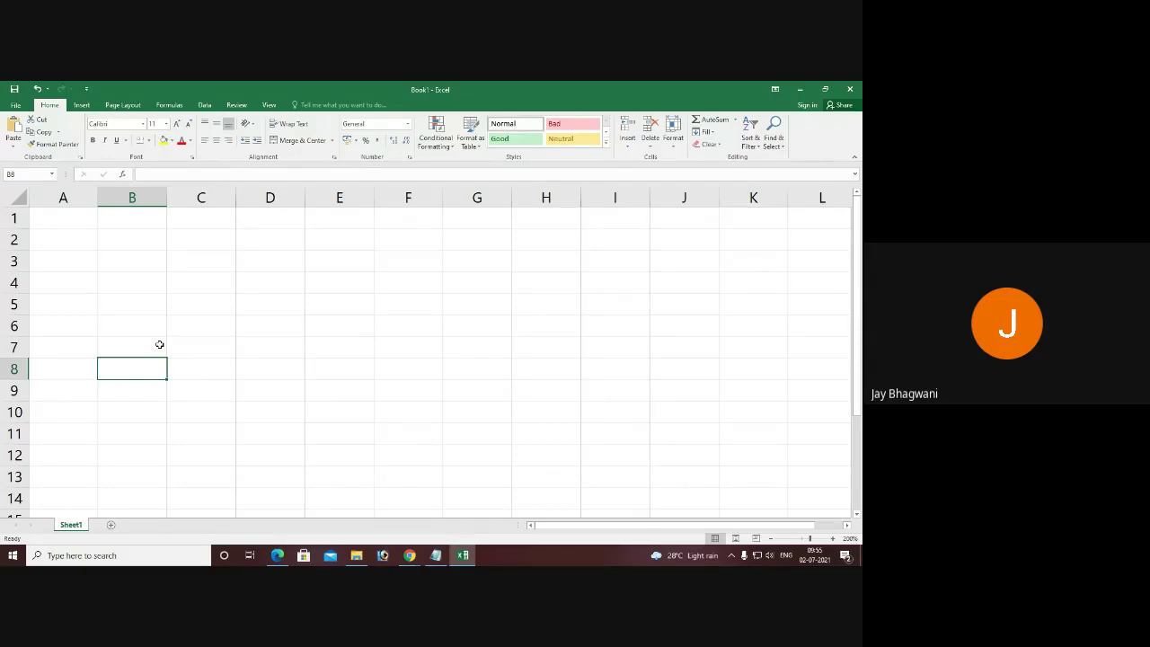
- Enter the header S.No. in cell A1 and move to cell B1
click(74, 216)
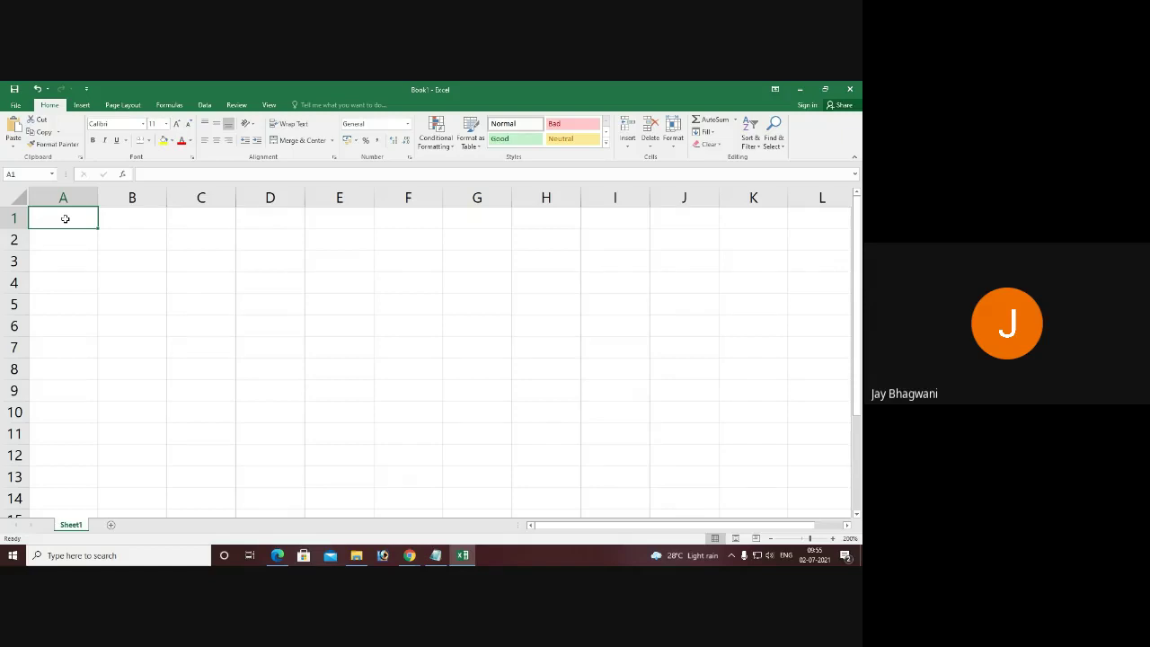
text(S.No.)
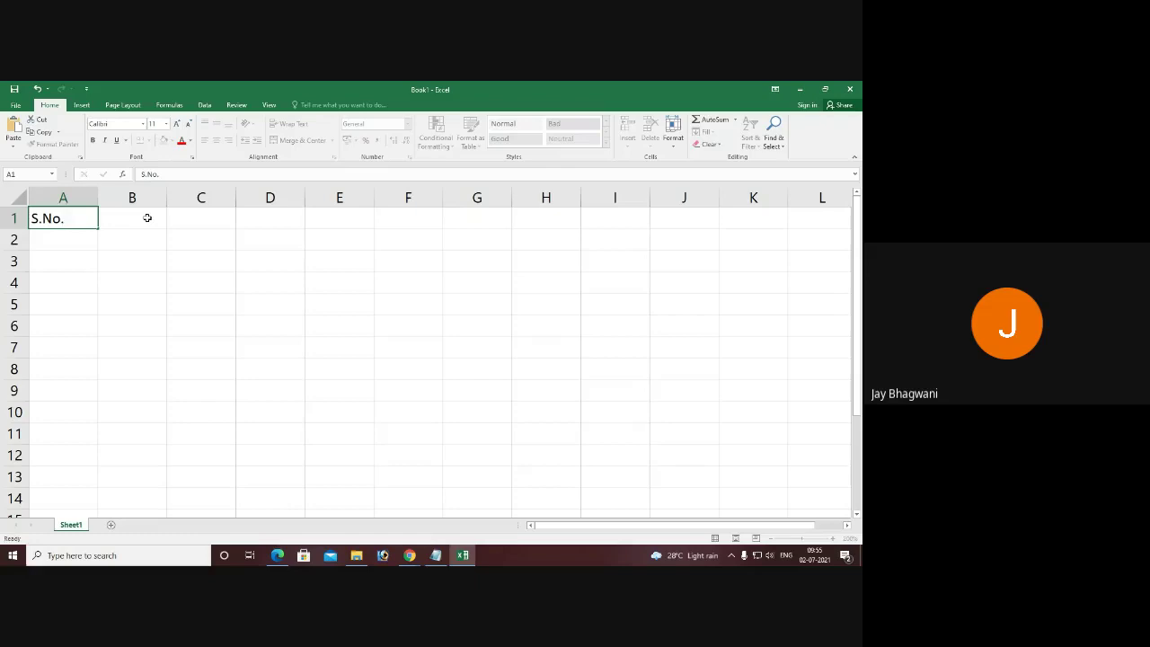
click(147, 217)
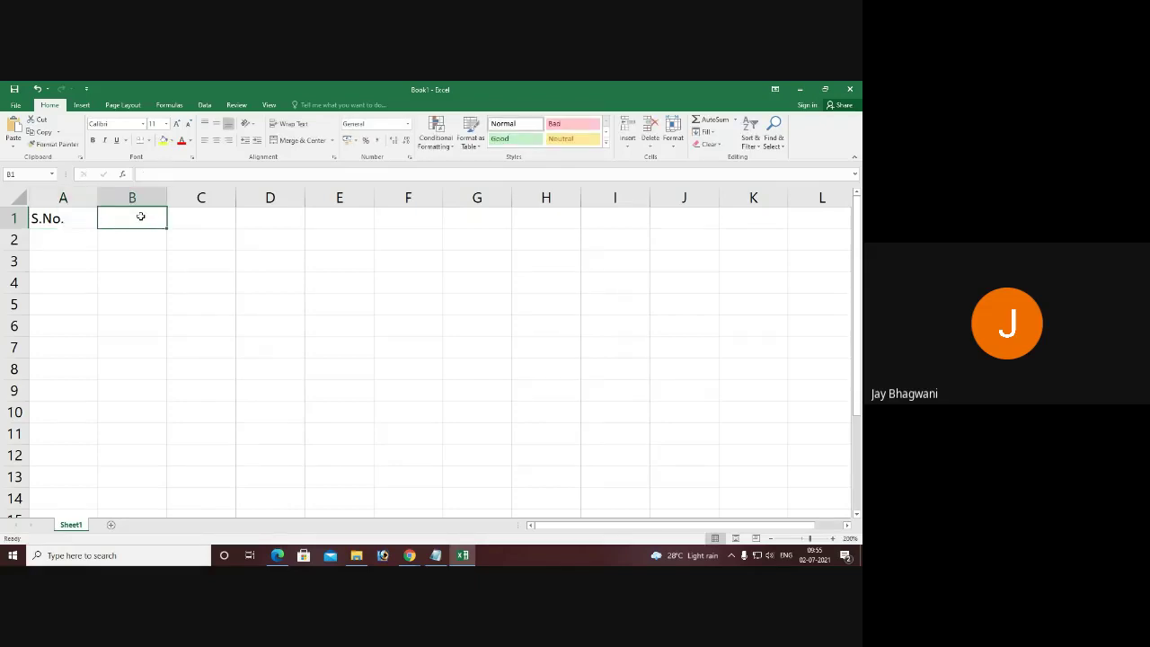
- Enter the header Name of the student in cell B1 and widen column B to fit the text
text(Name of t)
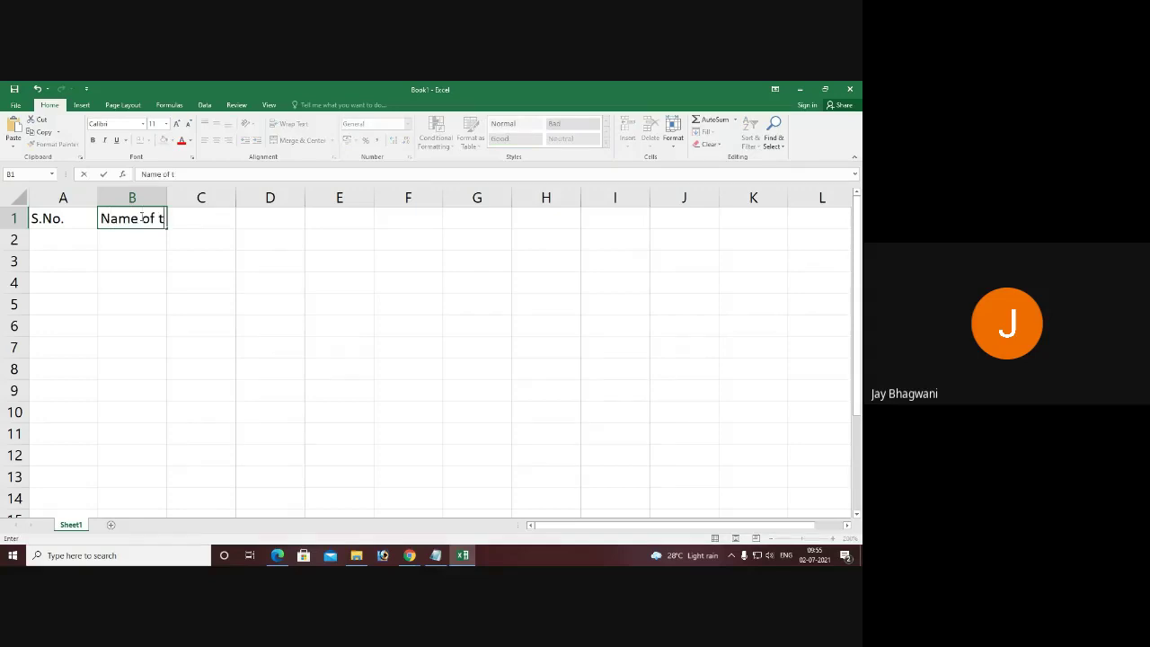
text(he student)
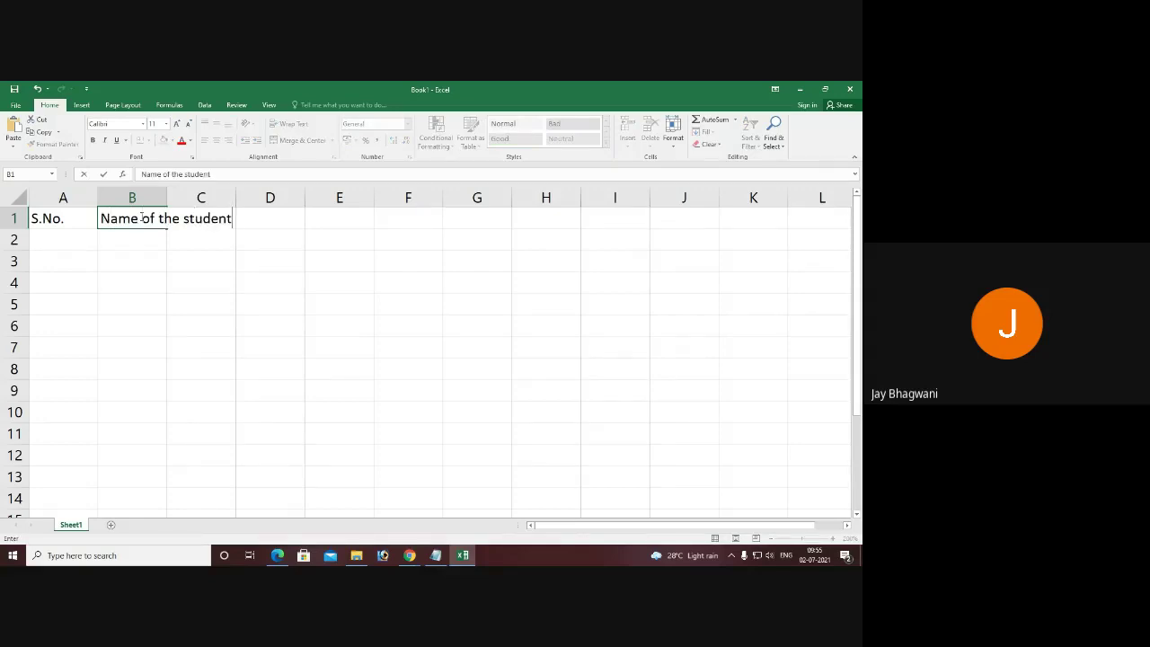
click(187, 256)
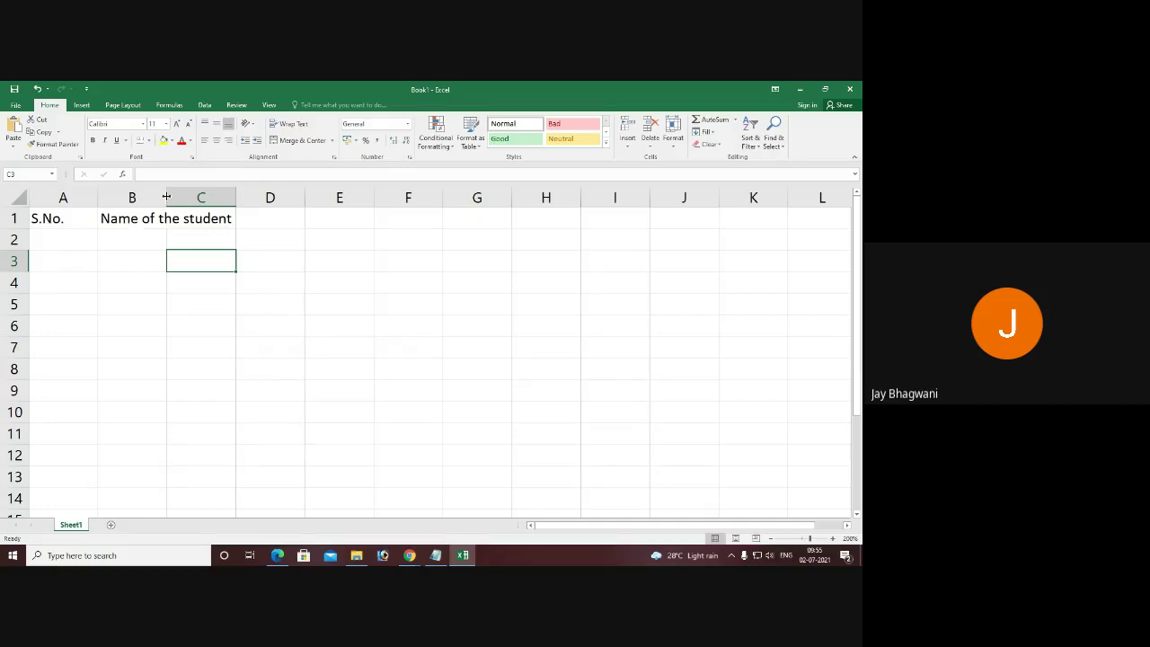
drag(166, 195, 180, 196)
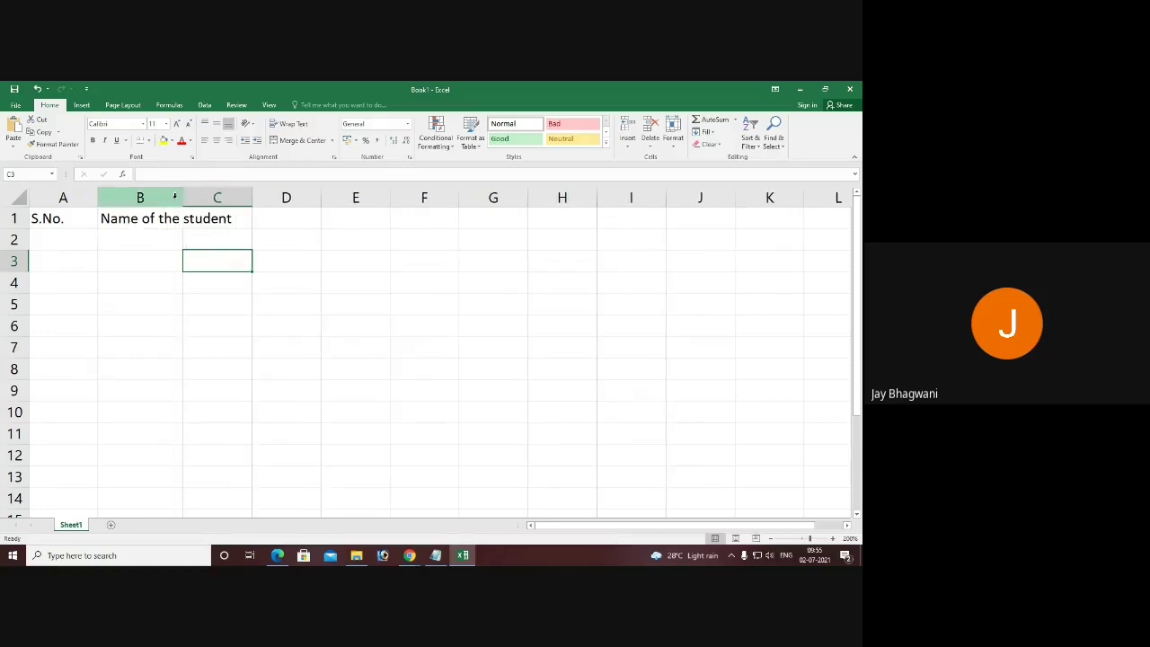
drag(182, 196, 251, 196)
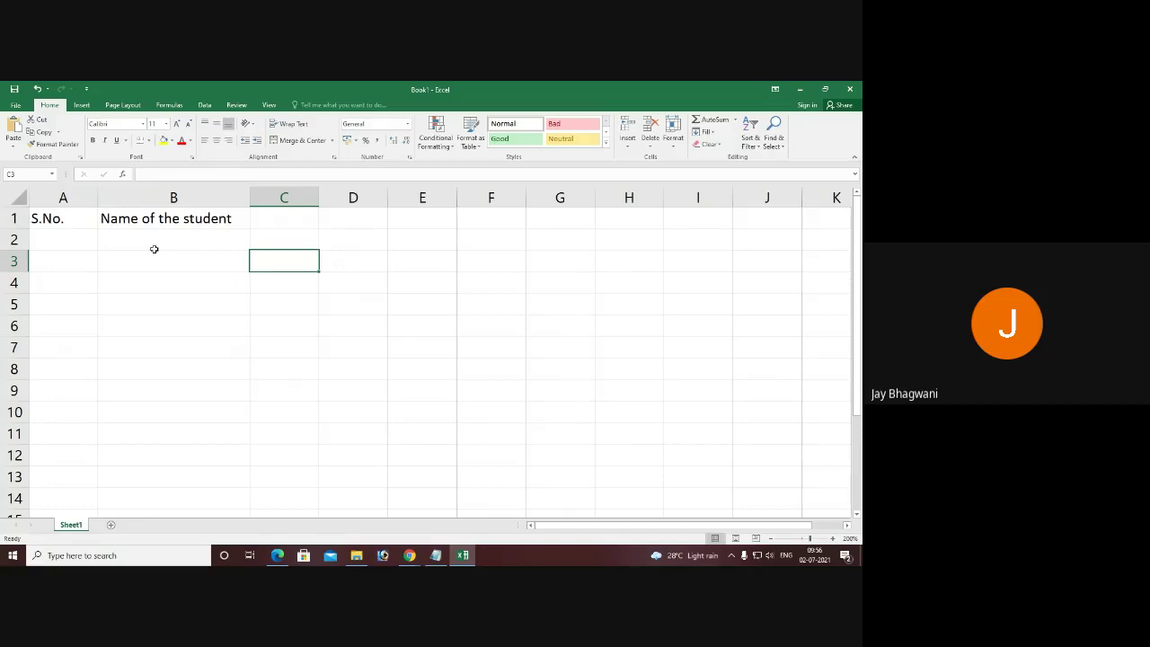
- Enter the header English in cell C1 and move to cell A2
click(290, 218)
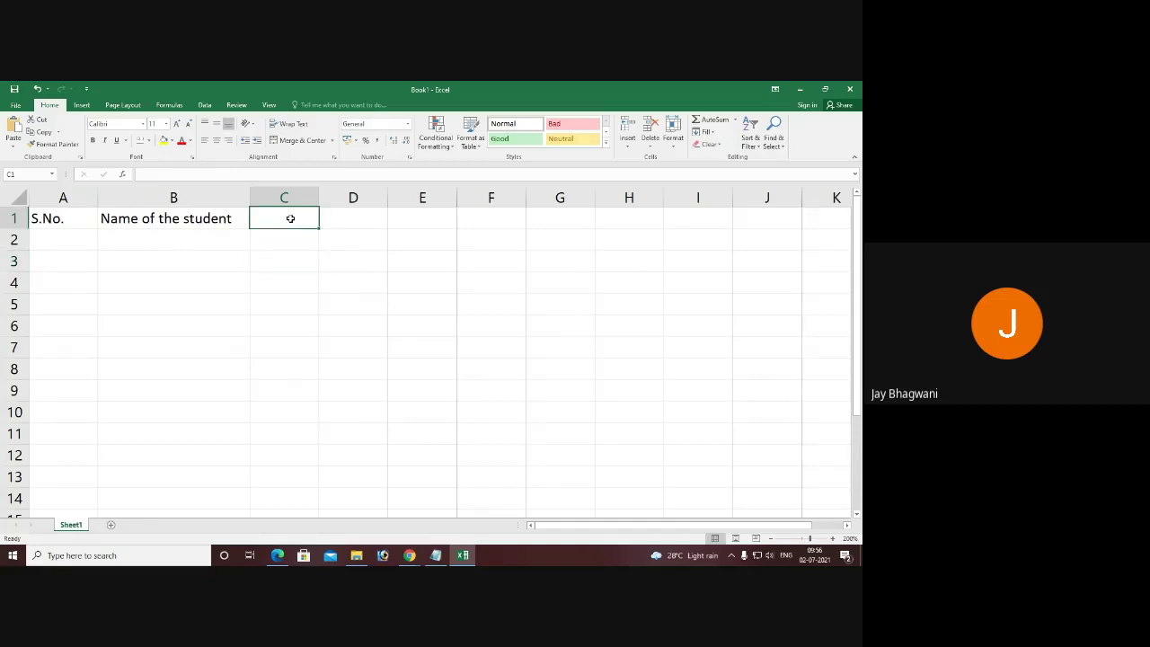
text(English)
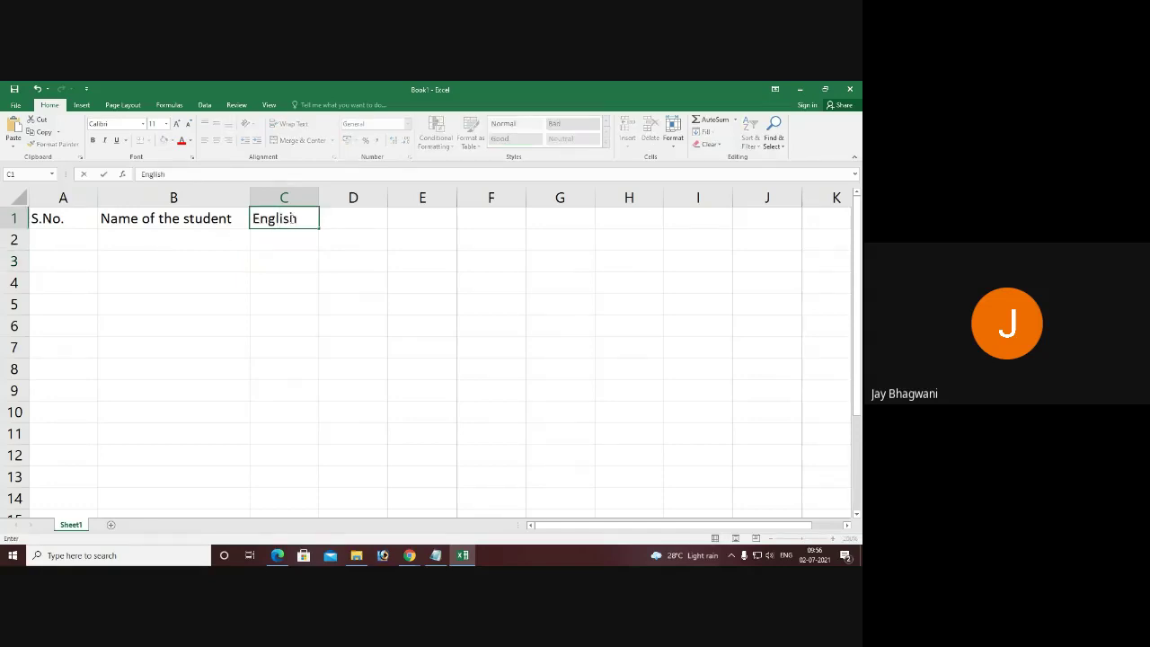
click(290, 239)
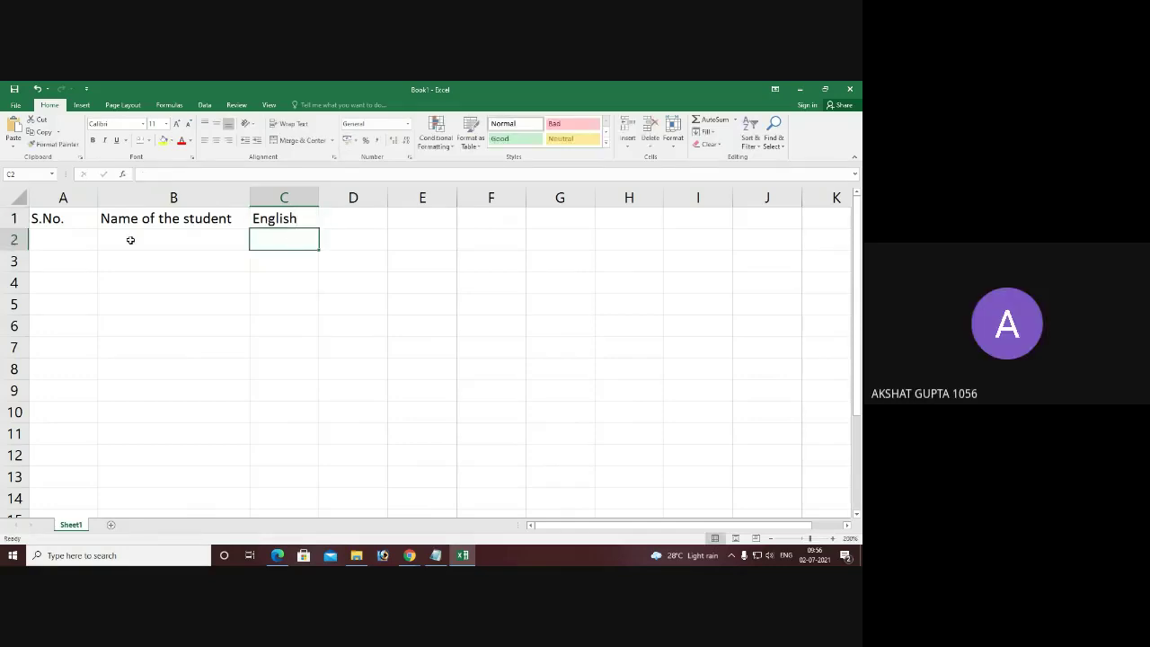
click(74, 240)
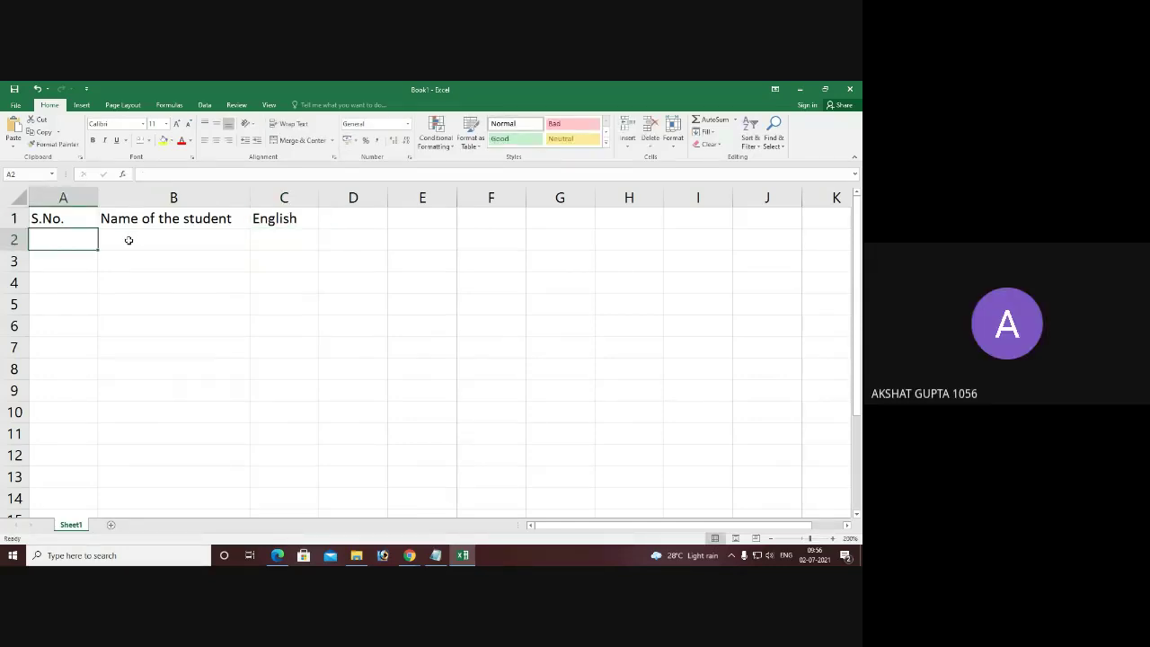
- Select cell D1, go back to A1, and go through the headers in A1, B1 and C1 one by one
click(362, 218)
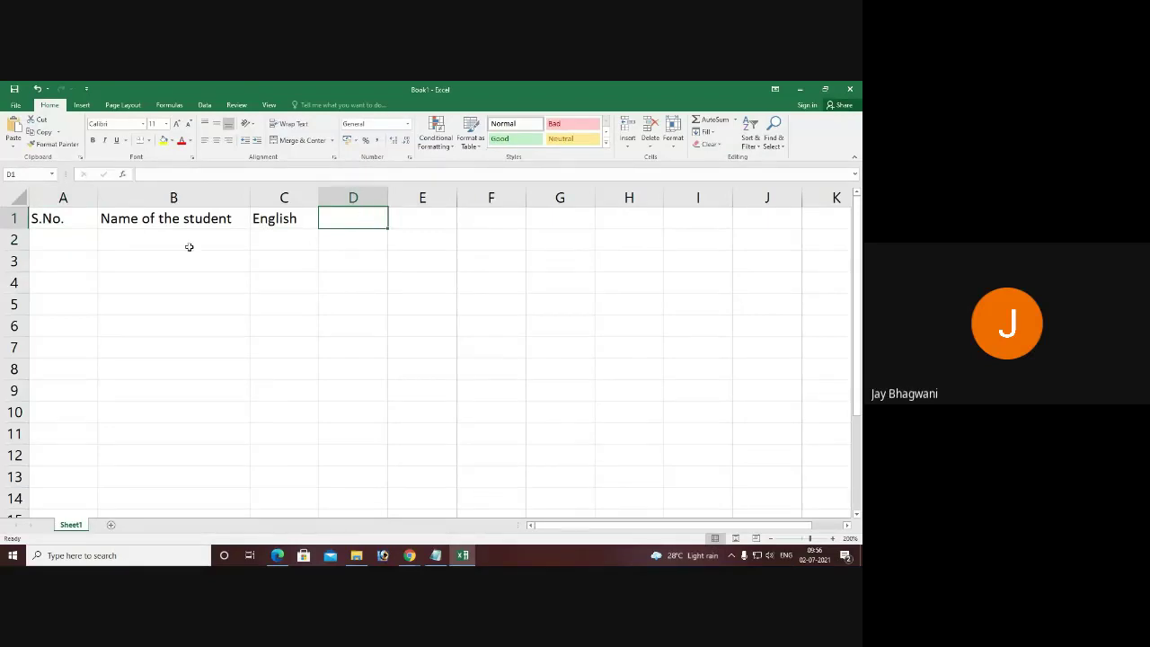
click(59, 220)
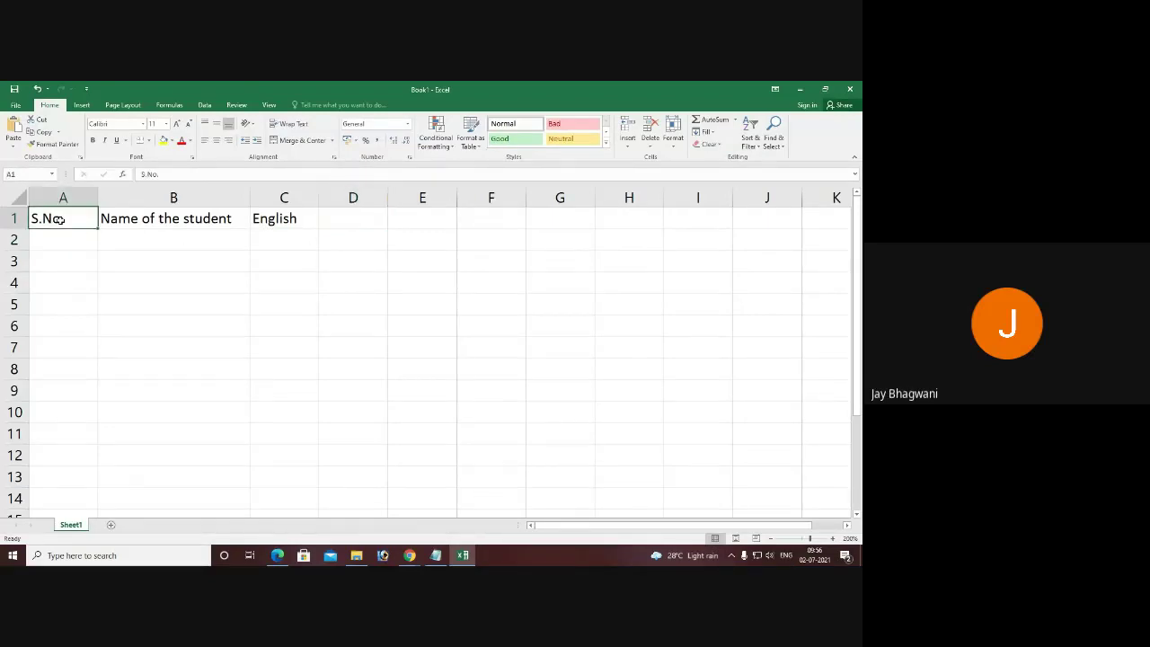
click(148, 219)
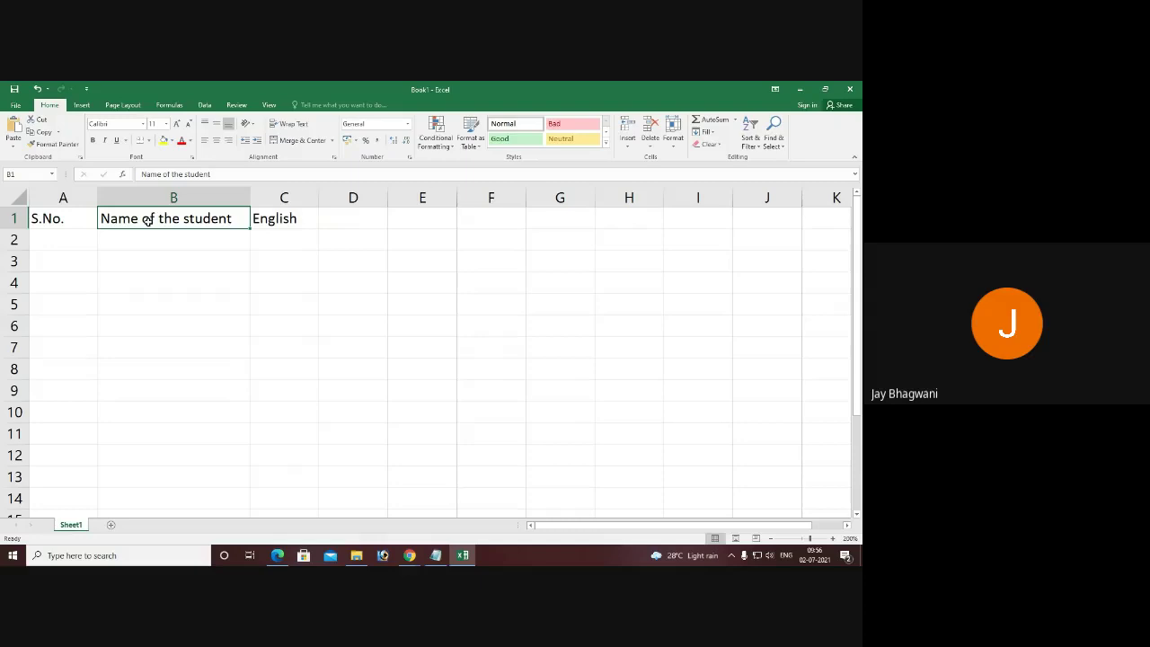
click(280, 218)
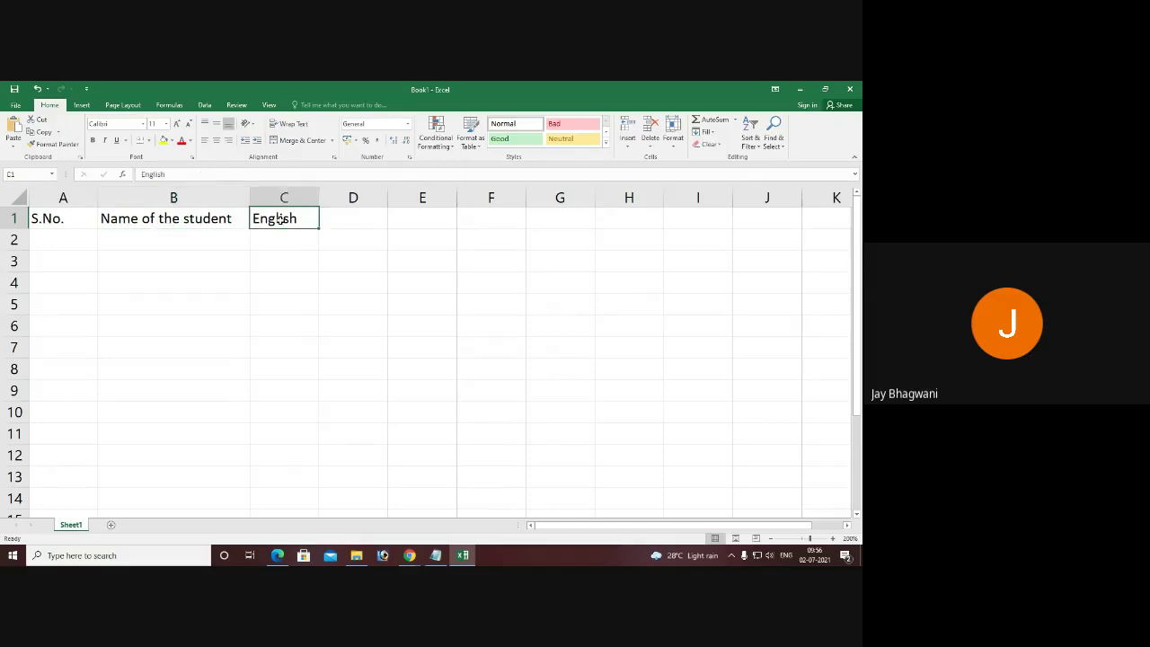
- Enter the subject headers Hindi in D1, Maths in E1 and Science in F1
click(355, 214)
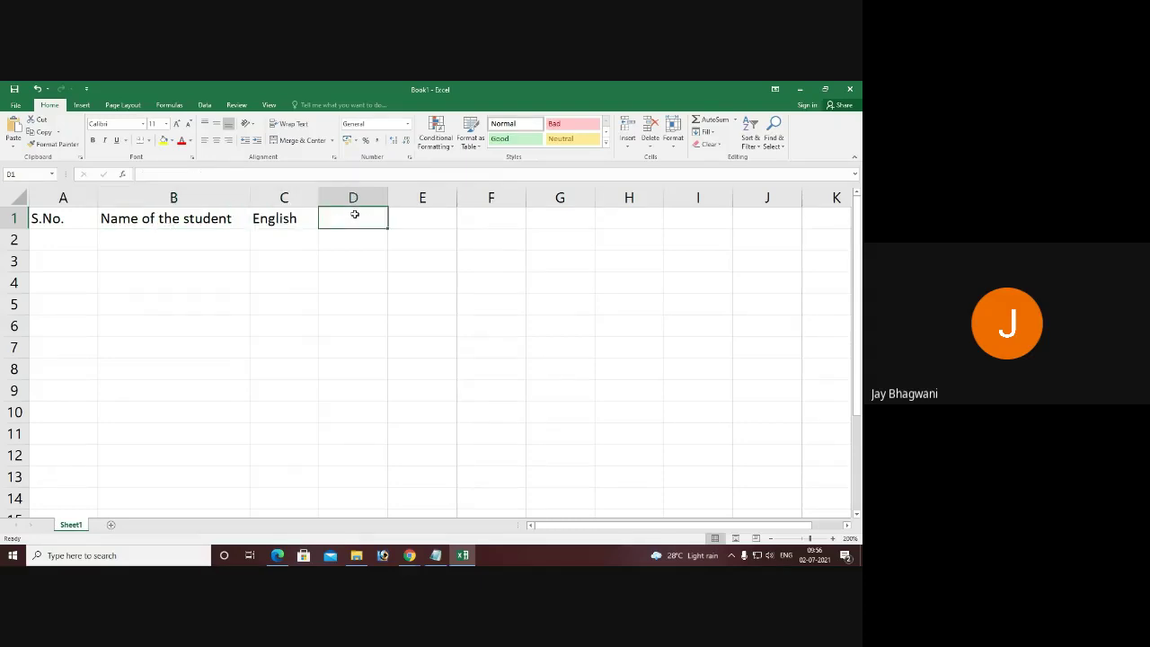
text(Hindi)
key(Tab)
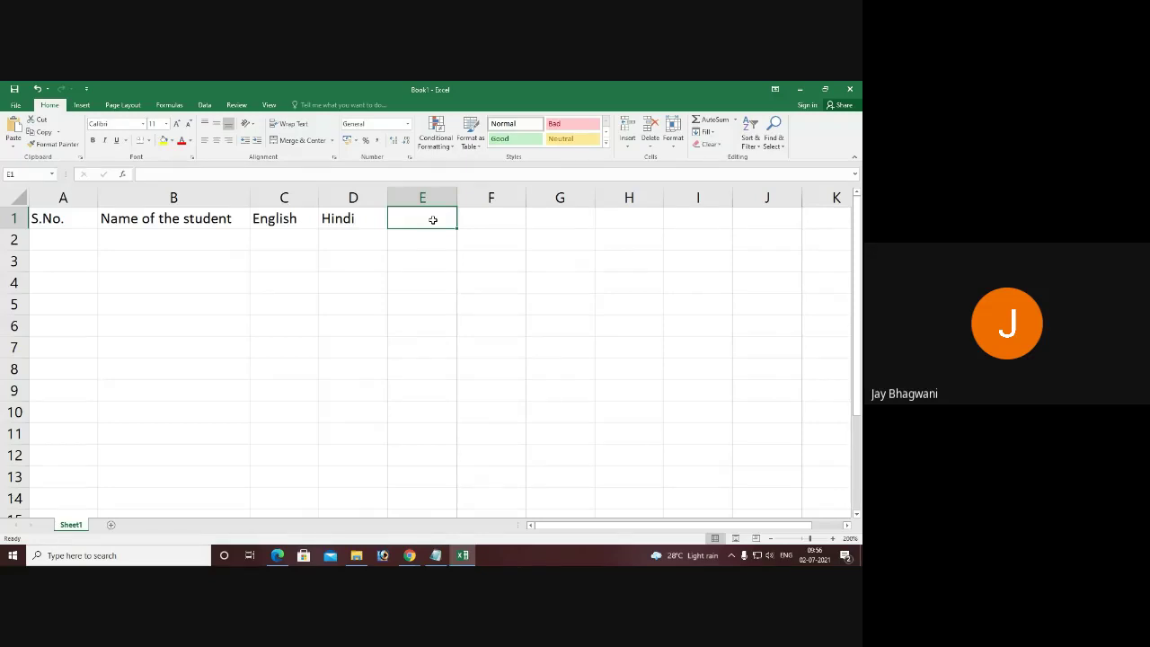
text(Maths)
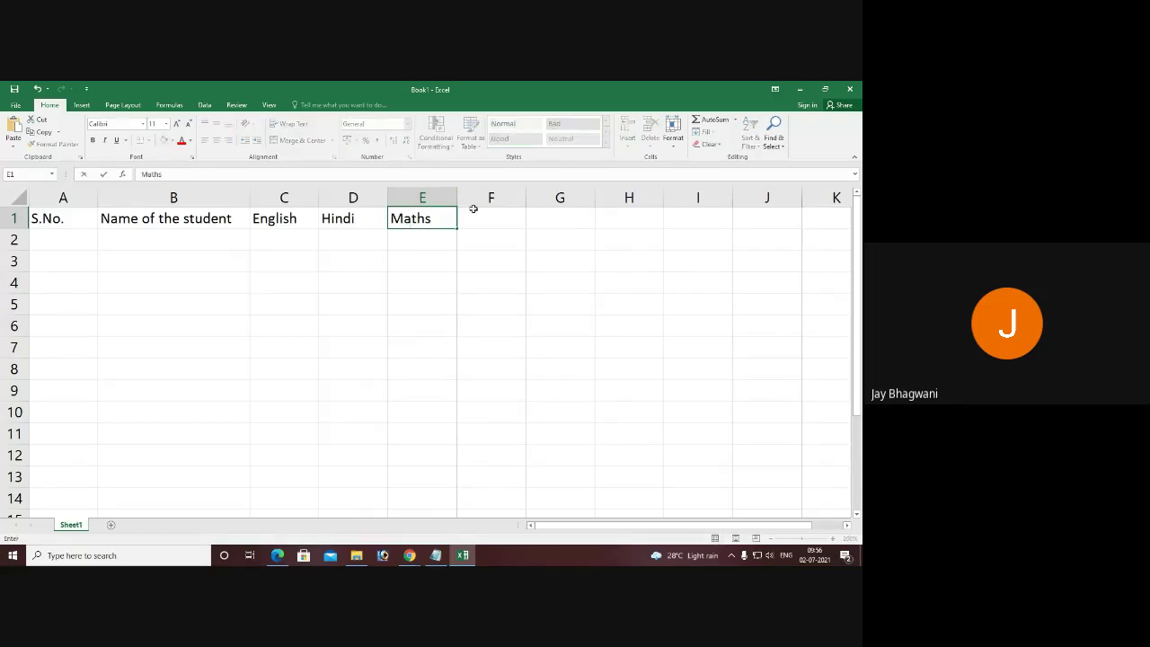
click(488, 217)
text(Scienc)
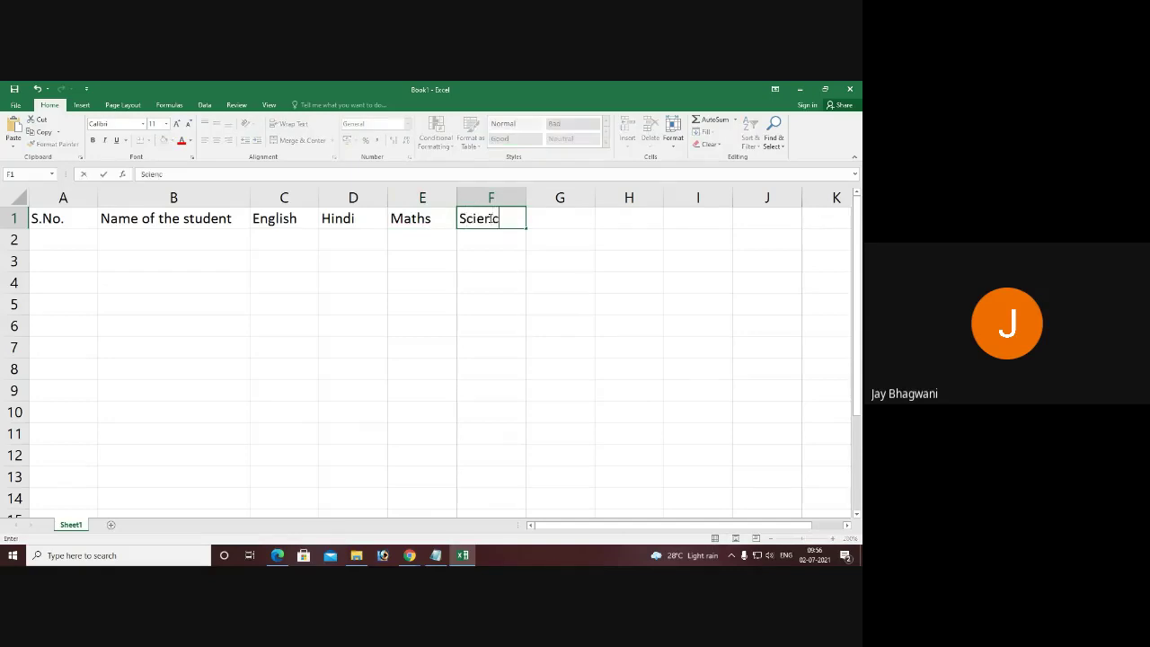
text(e)
- Enter the headers SST in G1, Computer in H1, GK in I1 and Total in J1
click(576, 221)
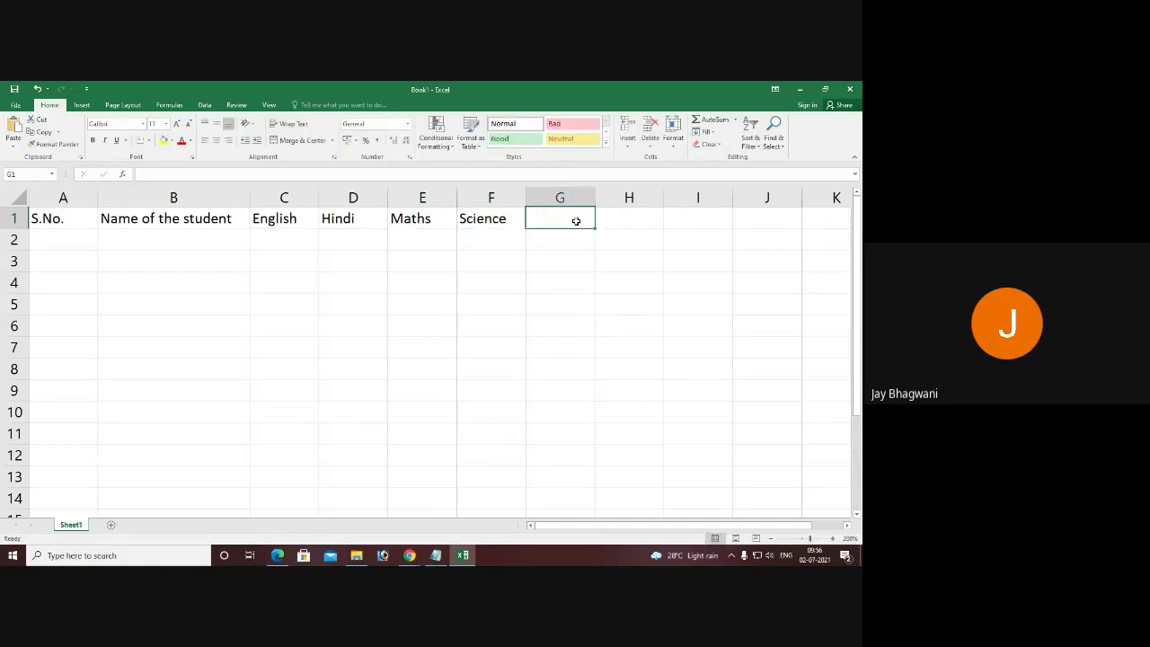
text(SST)
key(Tab)
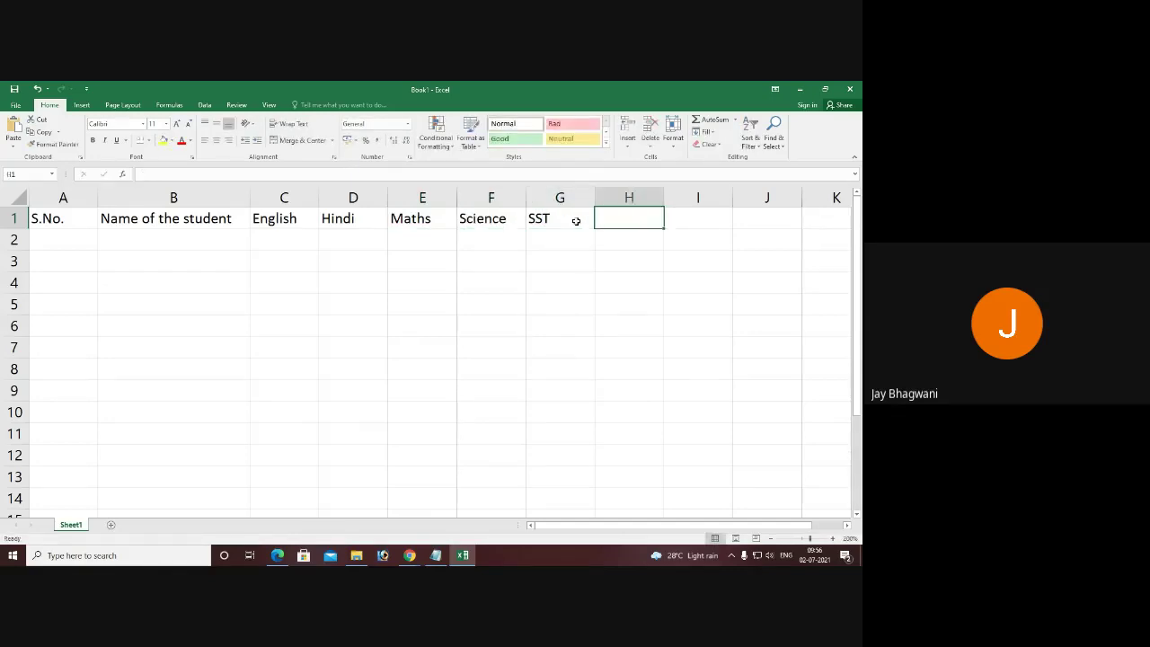
text(Computer)
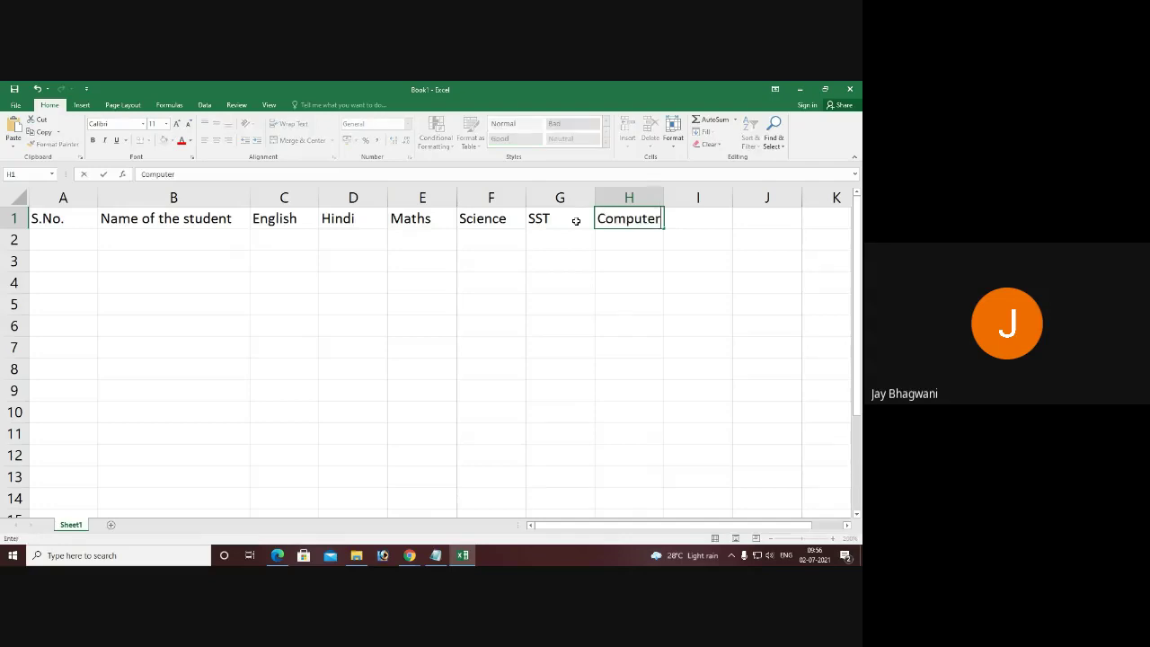
key(Tab)
text(GK)
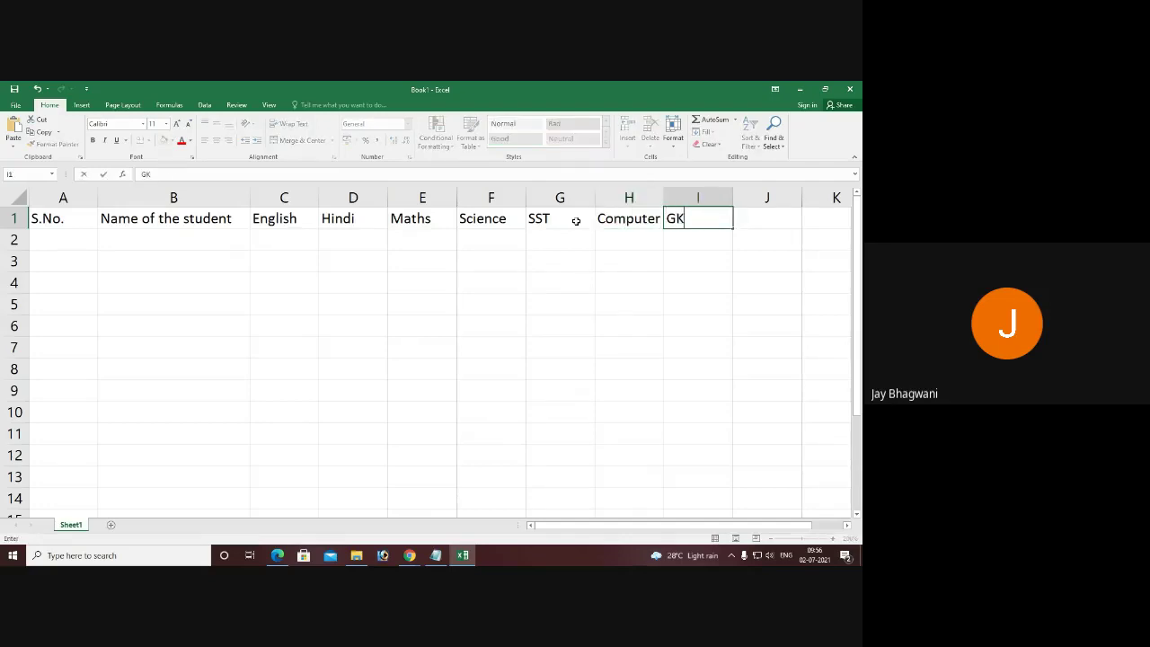
key(Tab)
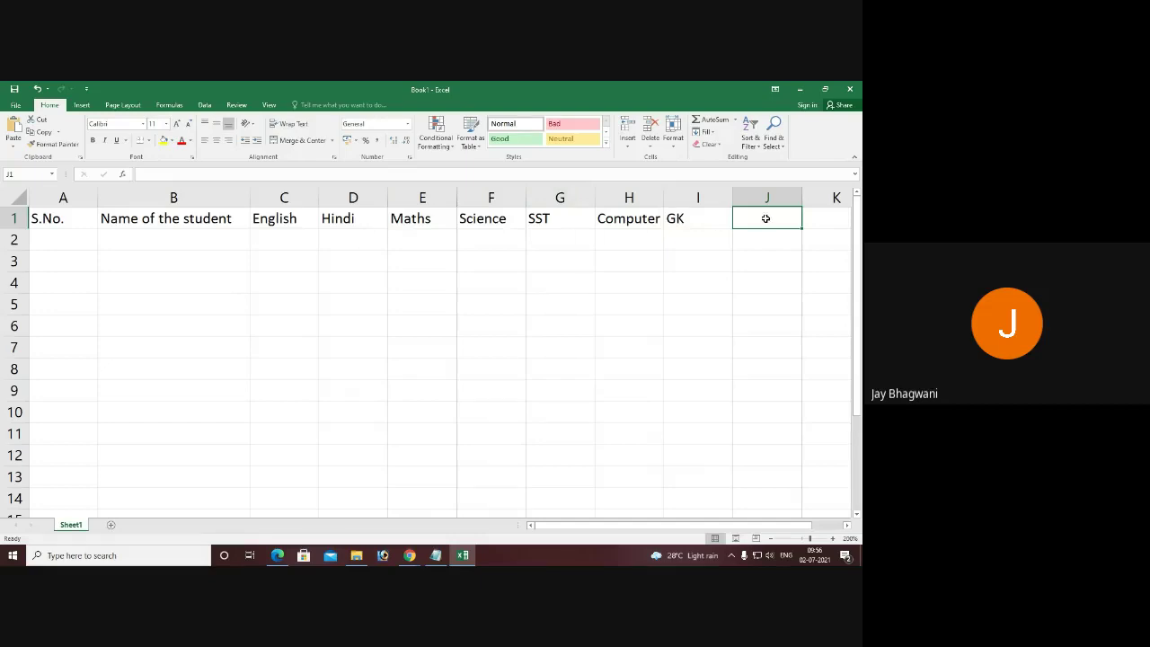
text(Total)
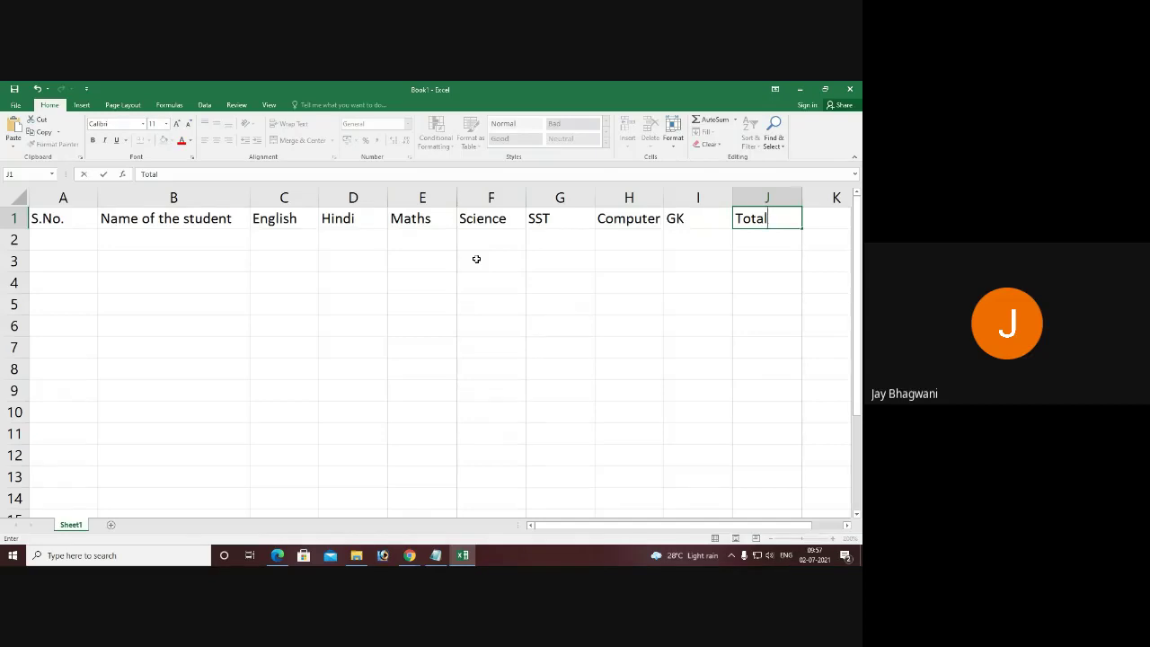
- Enter the serial number 1 in cell A2 under the S.No. header
click(73, 240)
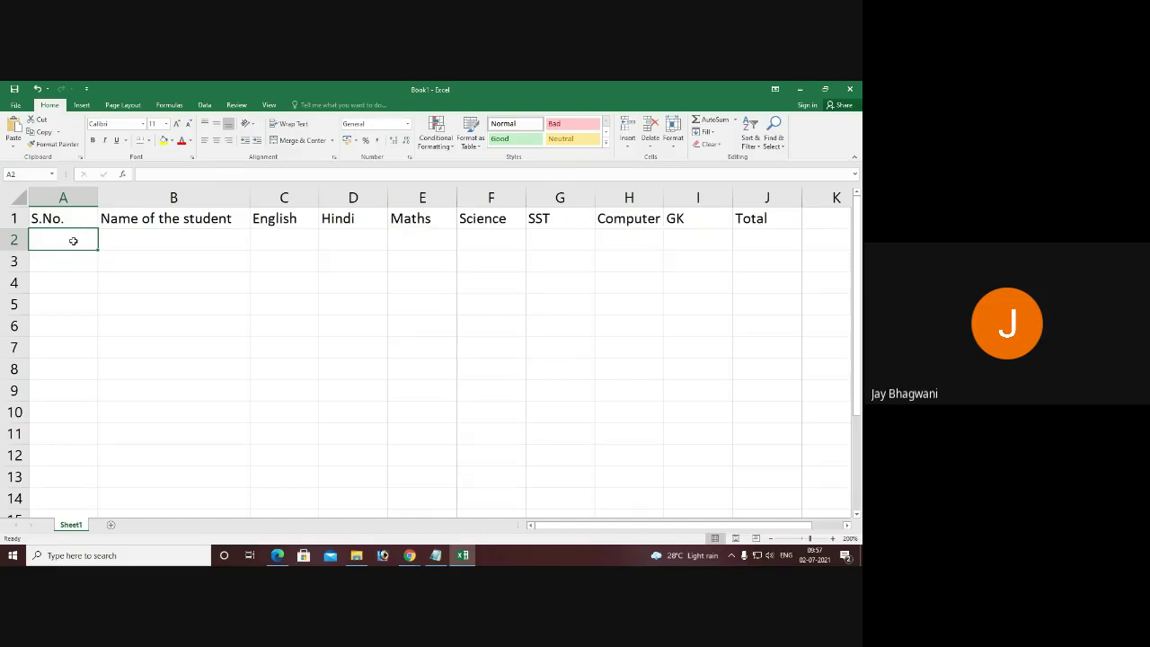
text(1)
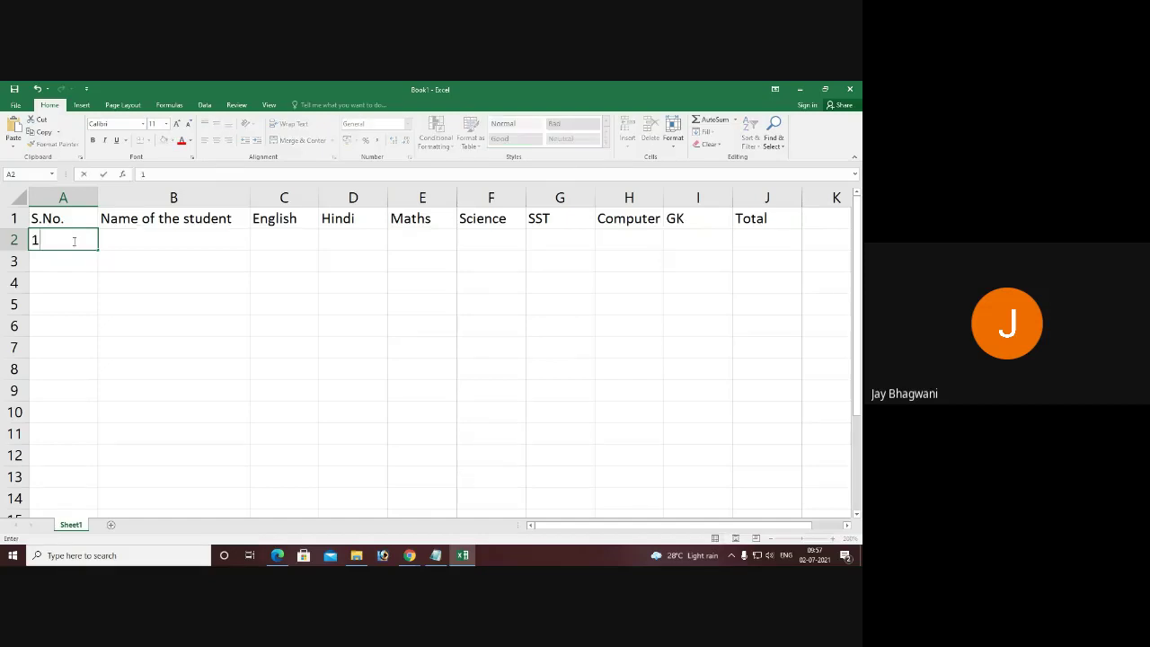
key(Return)
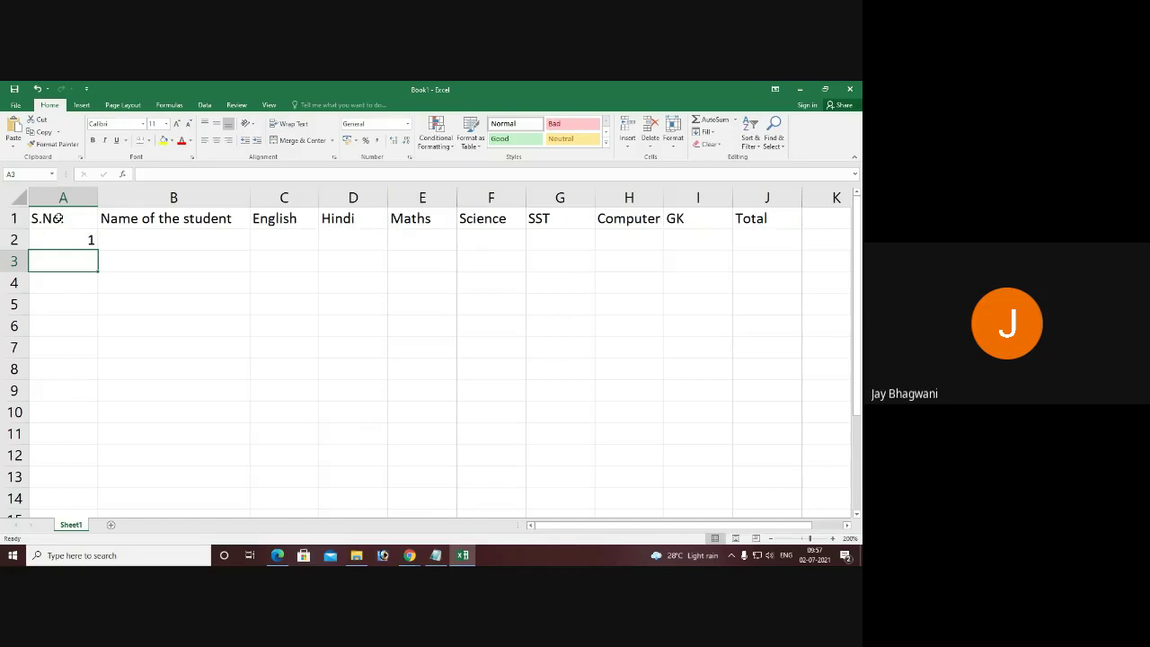
- Go through cells A1, A2, B1, C1 and D1 one by one and return to cell A2
click(57, 218)
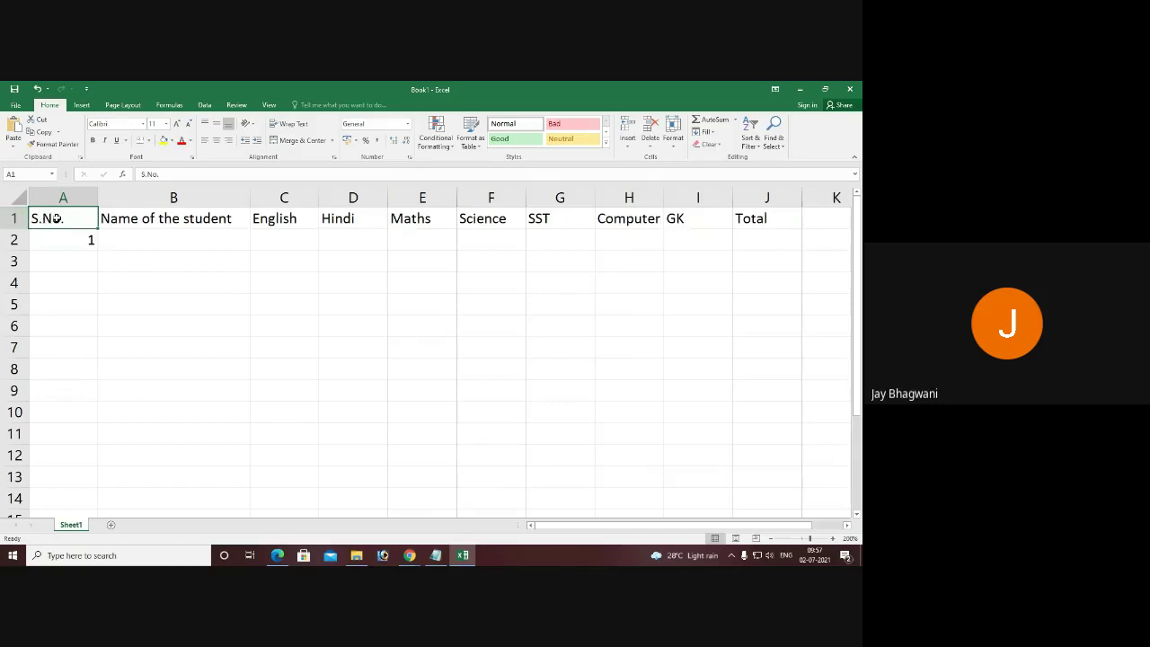
click(81, 238)
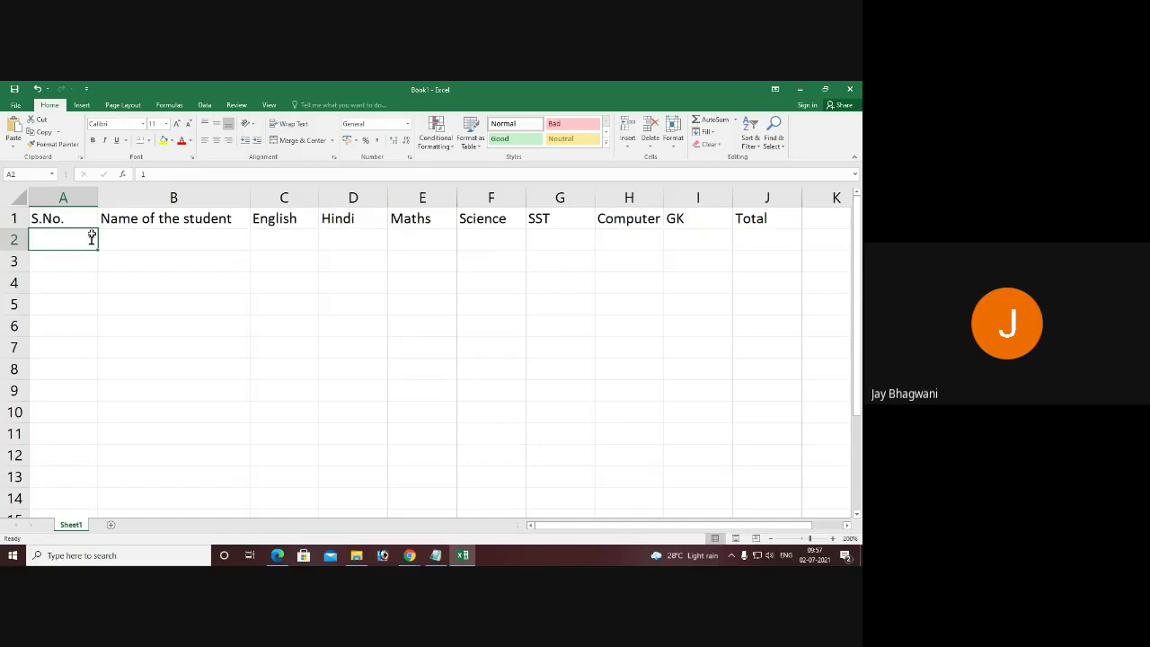
click(197, 217)
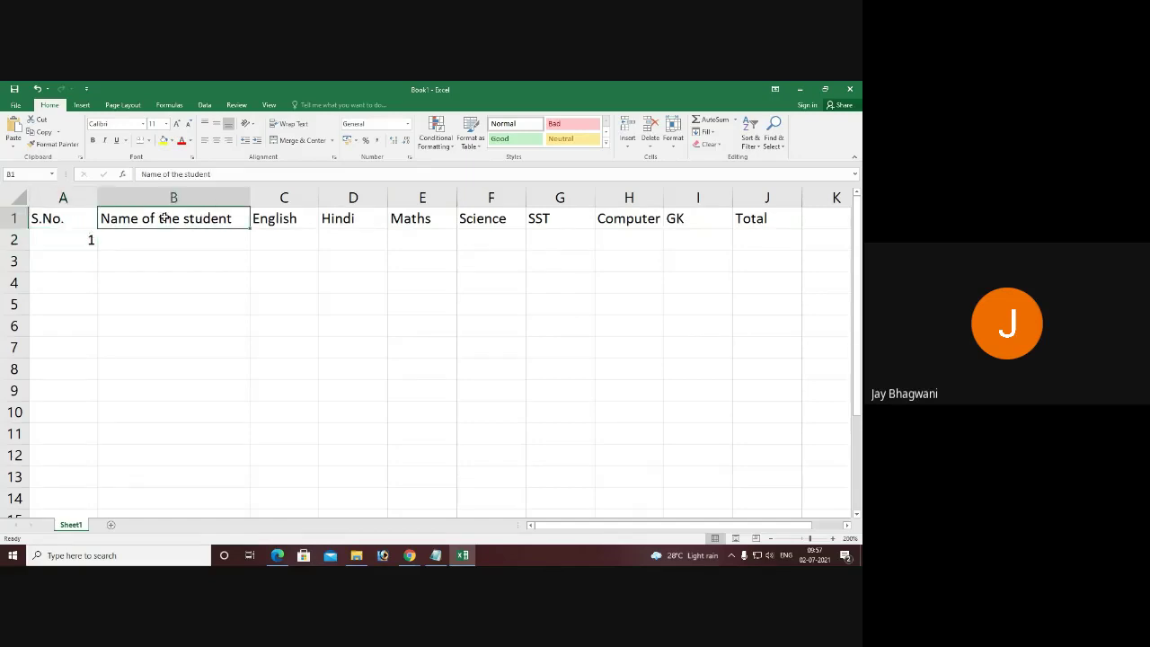
click(272, 221)
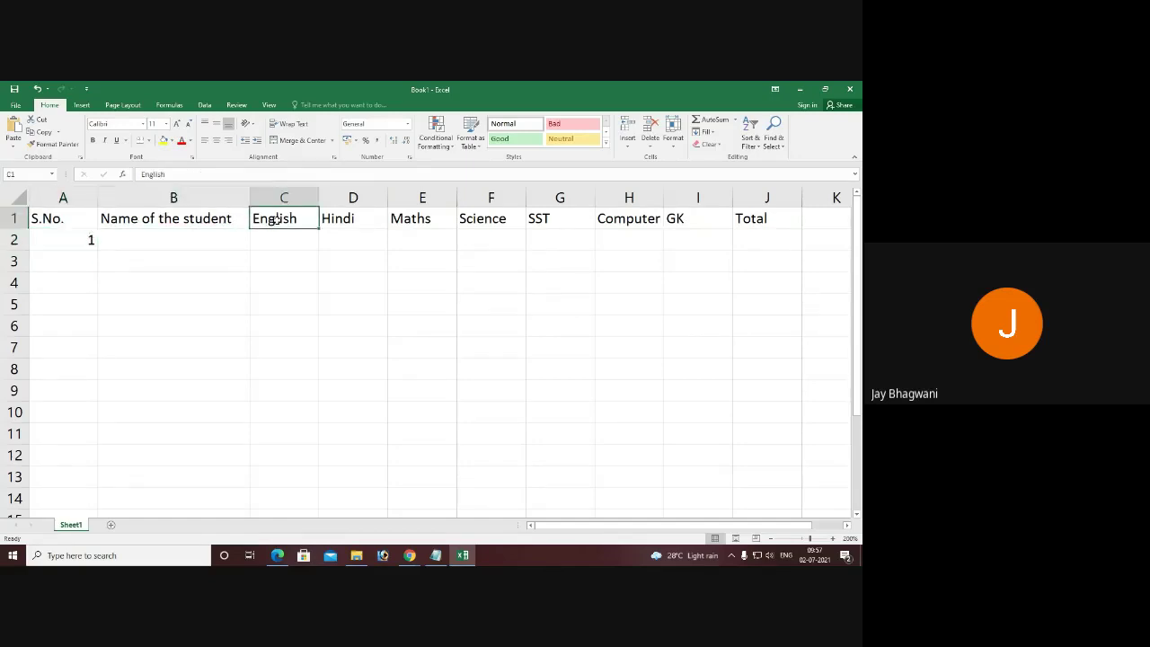
click(344, 218)
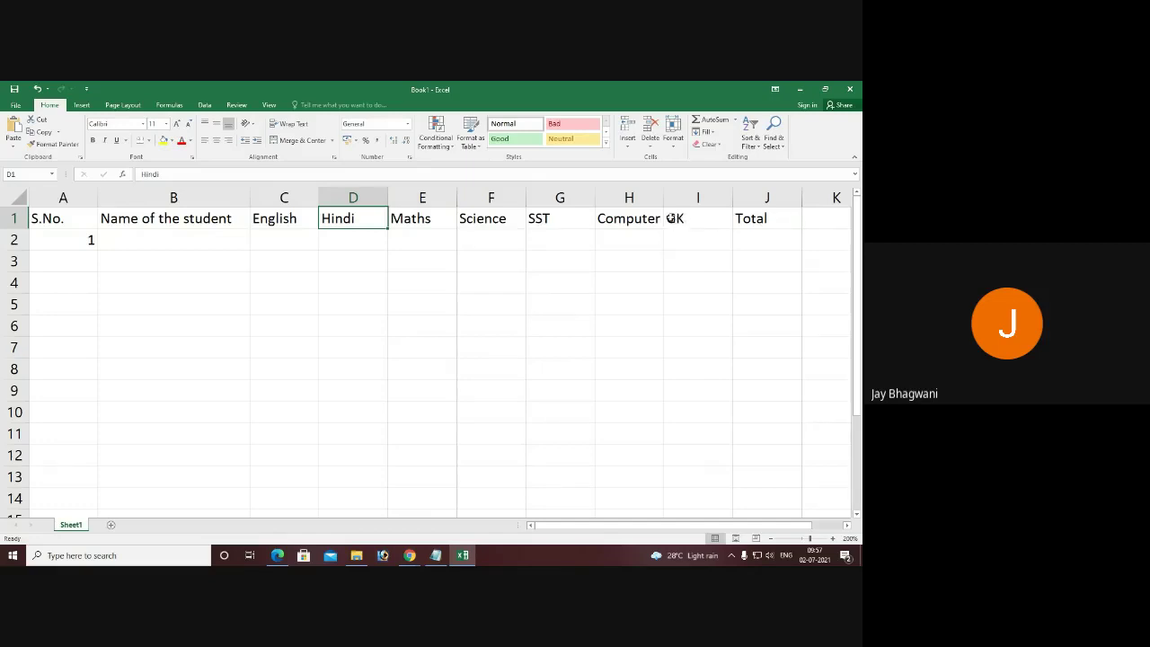
click(34, 235)
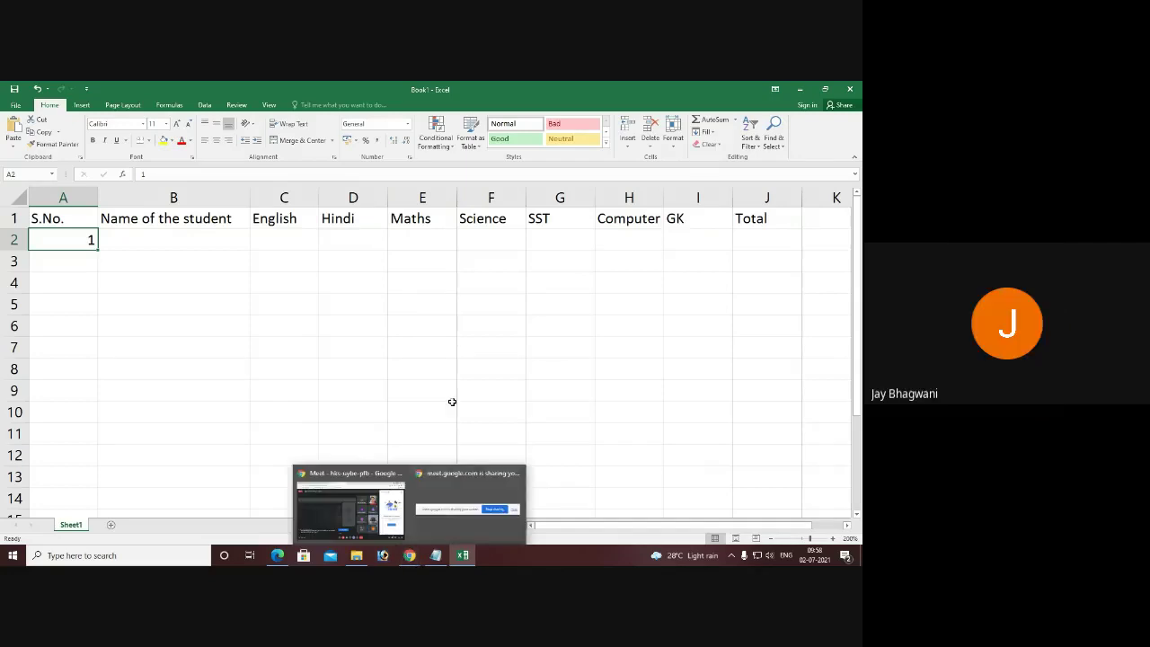
- Switch to the Google Meet call in Chrome and view its participant list from the beginning
click(408, 557)
click(387, 511)
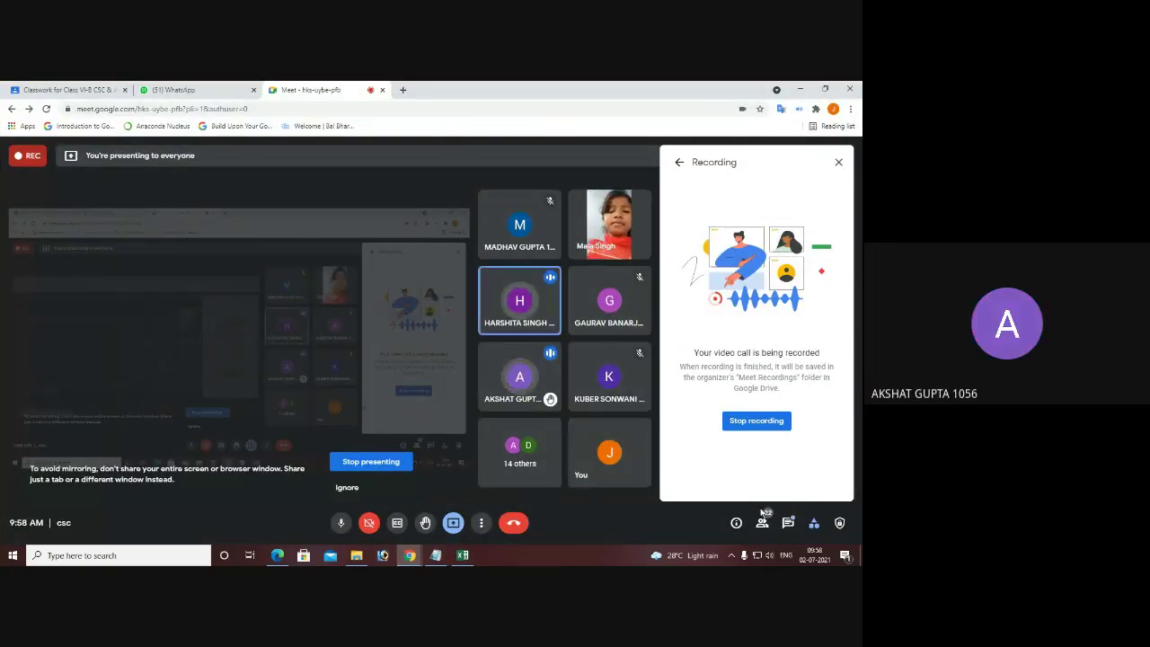
click(762, 521)
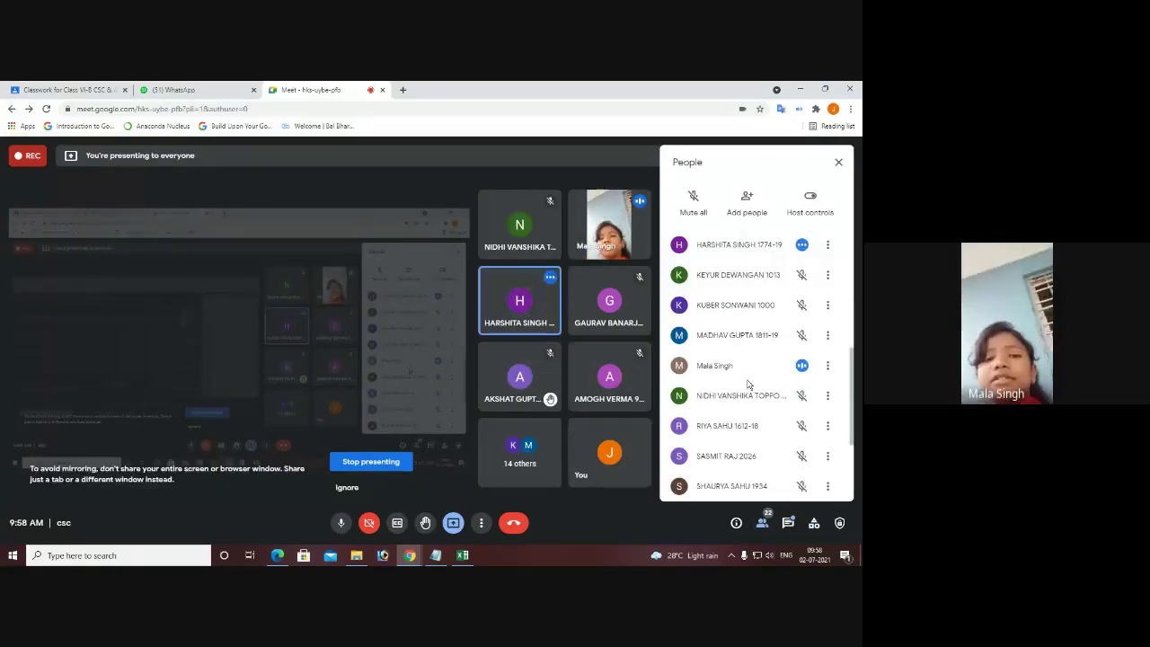
scroll(746, 385, up, 2)
scroll(747, 385, up, 3)
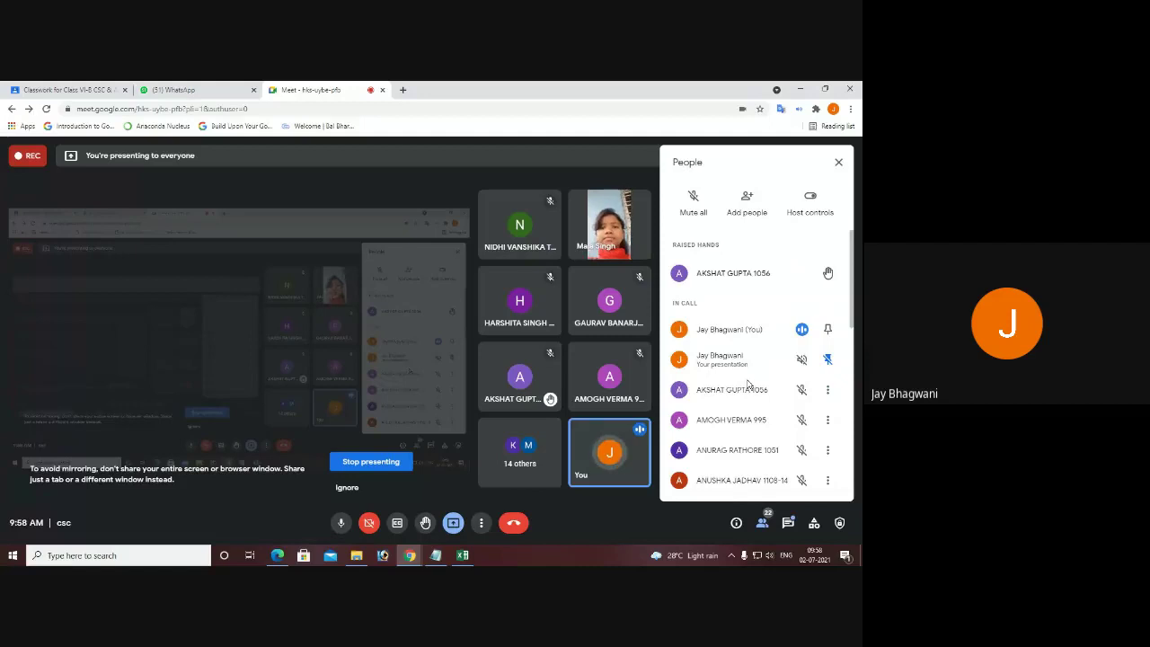
- Switch back to the Excel workbook and go through cells A3, B3, A1, B1 and A2
click(802, 90)
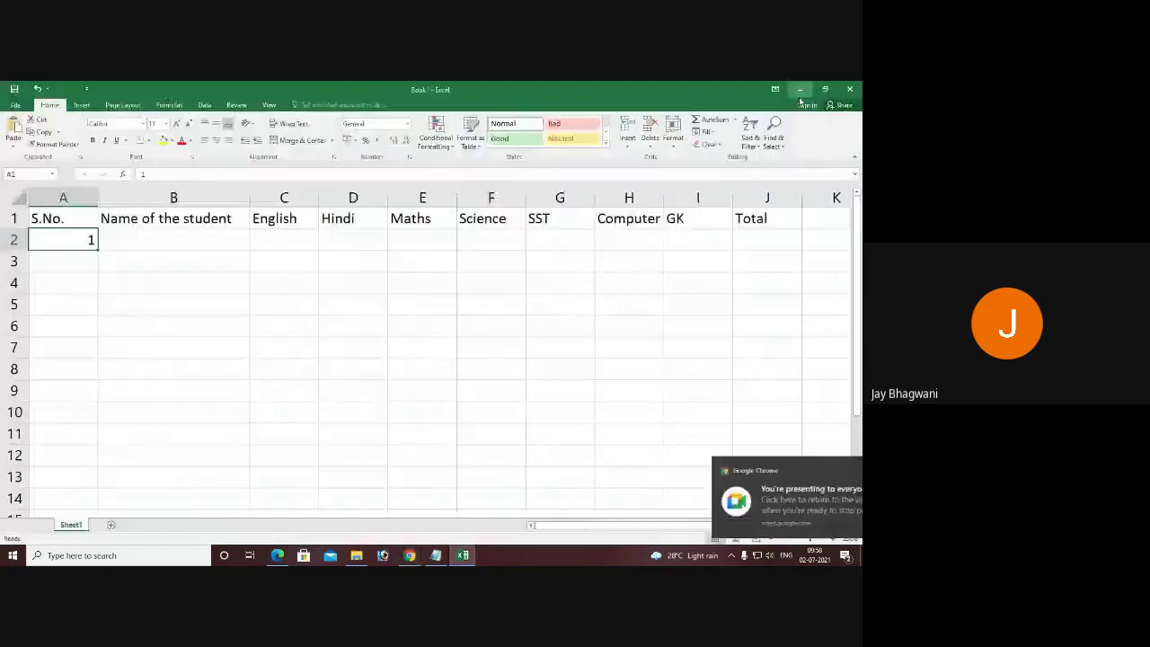
click(87, 258)
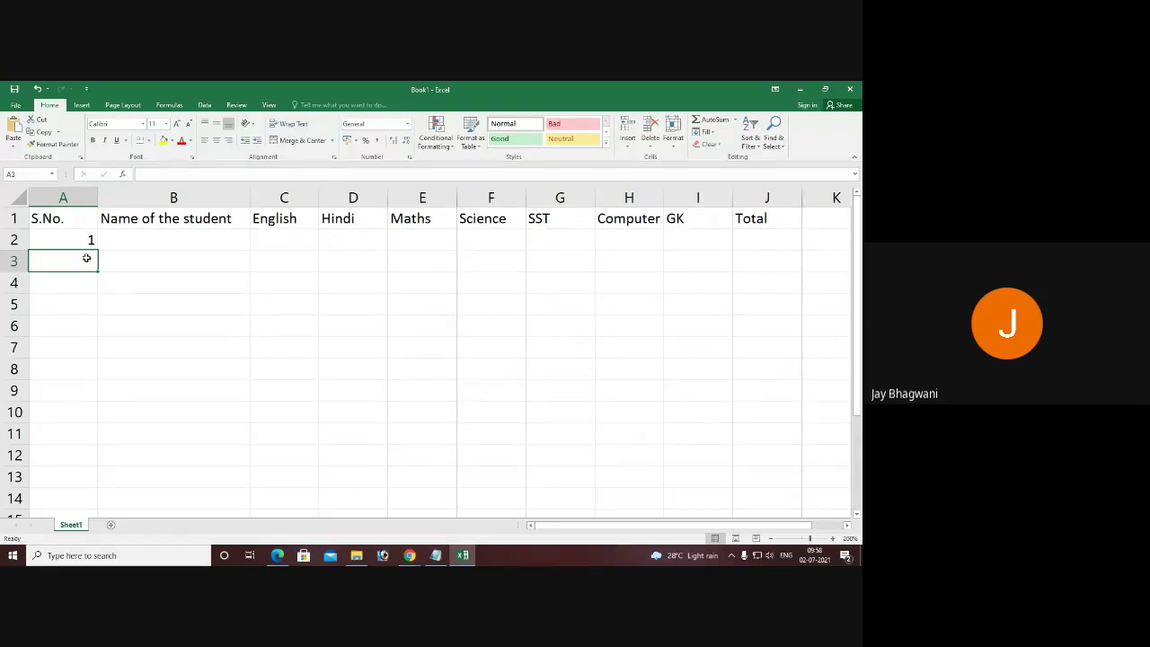
click(206, 264)
click(66, 220)
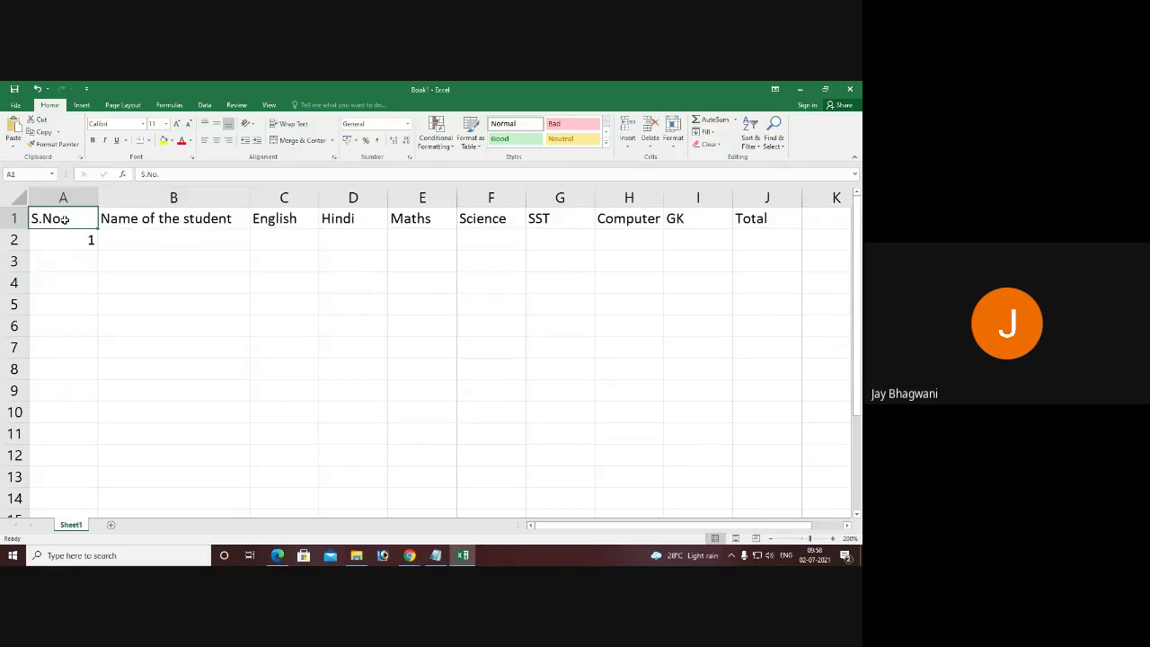
click(173, 217)
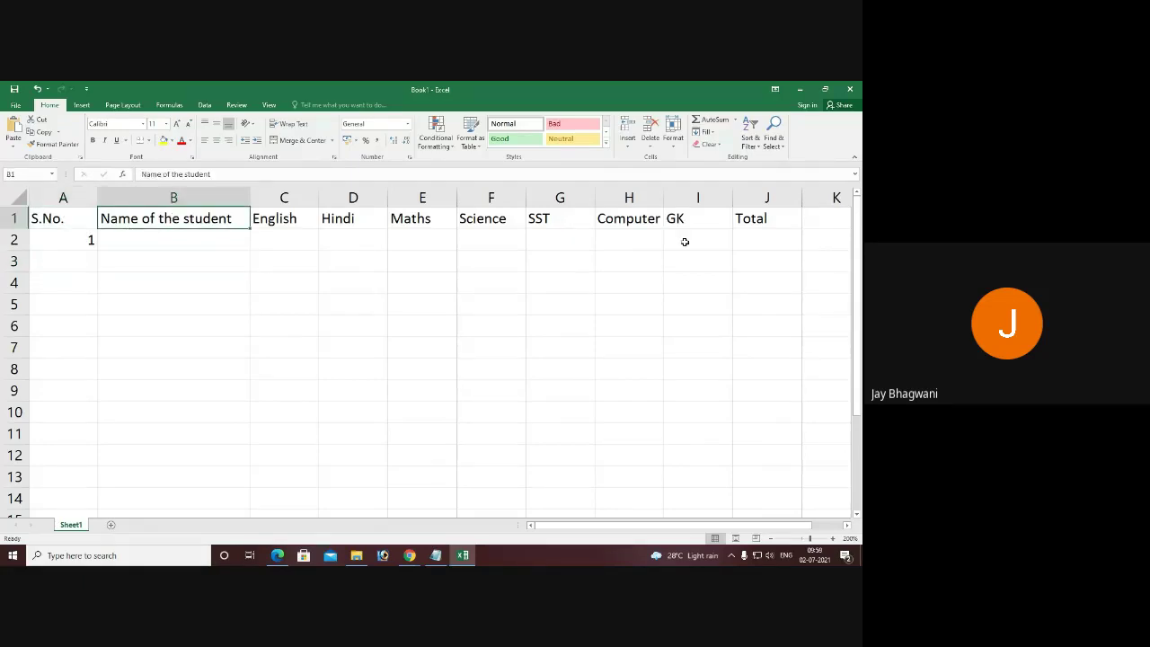
click(68, 239)
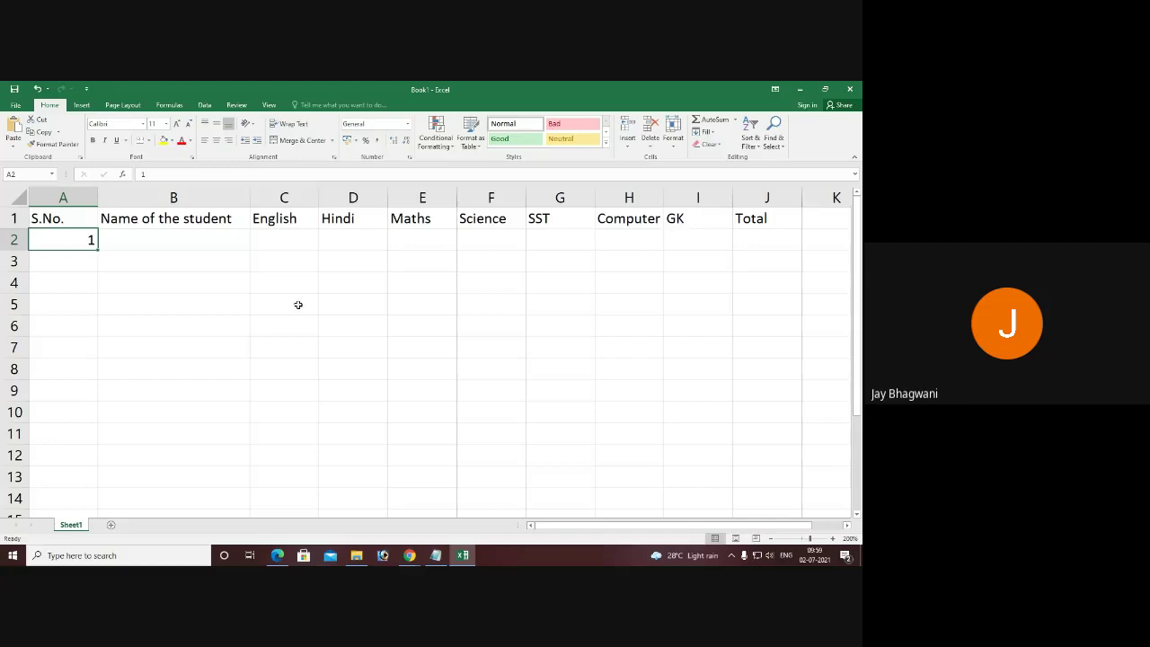
- Enter the text Generating Series in cell D5 and select that cell
click(329, 314)
text(G)
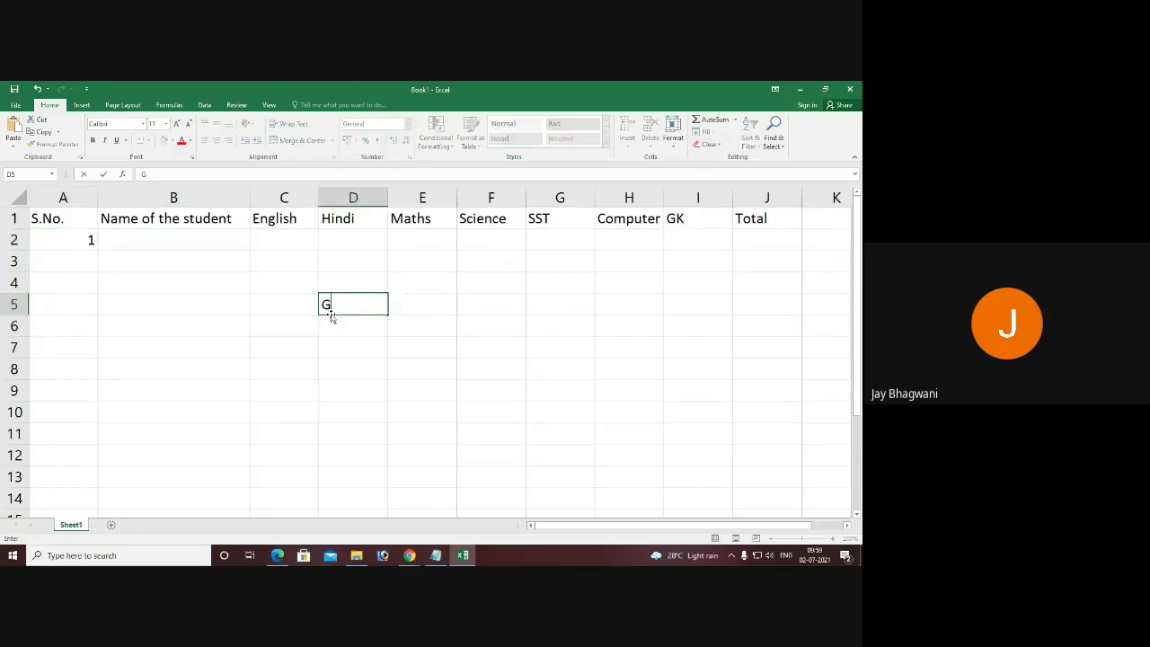
text(enerating Series)
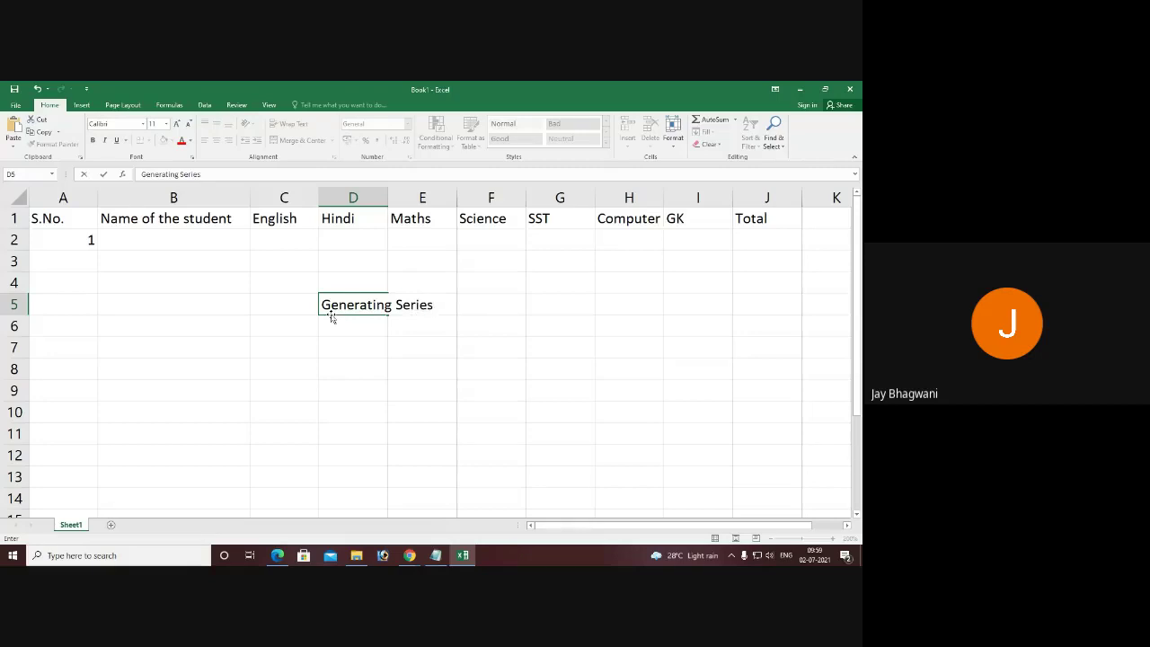
click(421, 362)
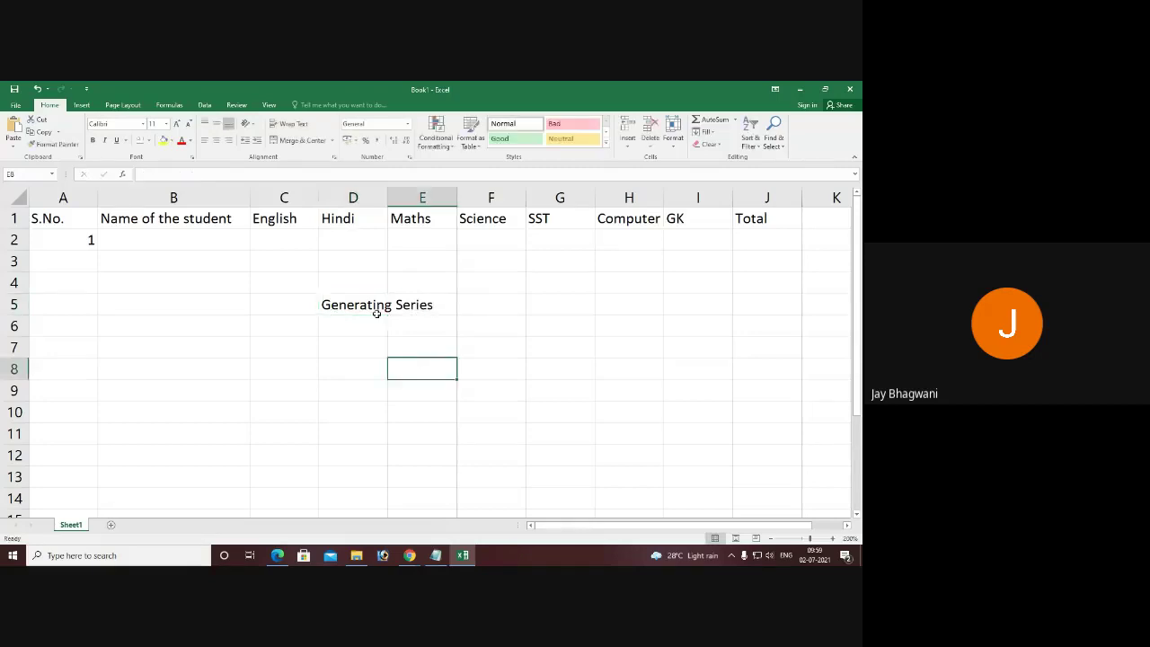
click(376, 307)
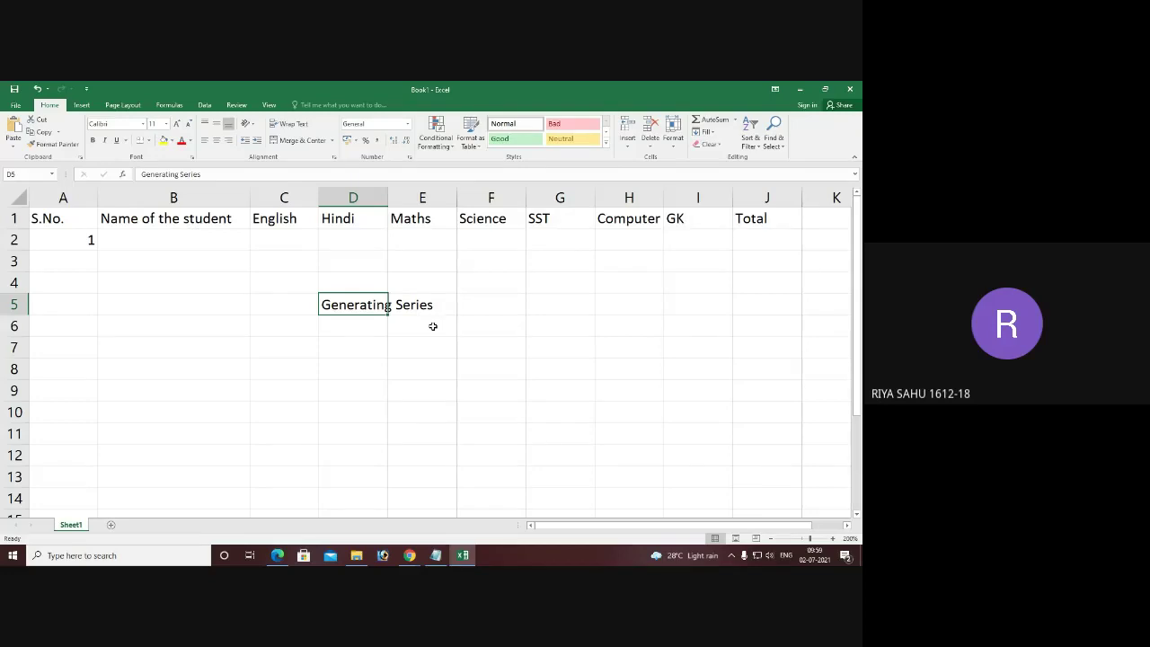
- Delete the Generating Series text from cell D5
click(85, 260)
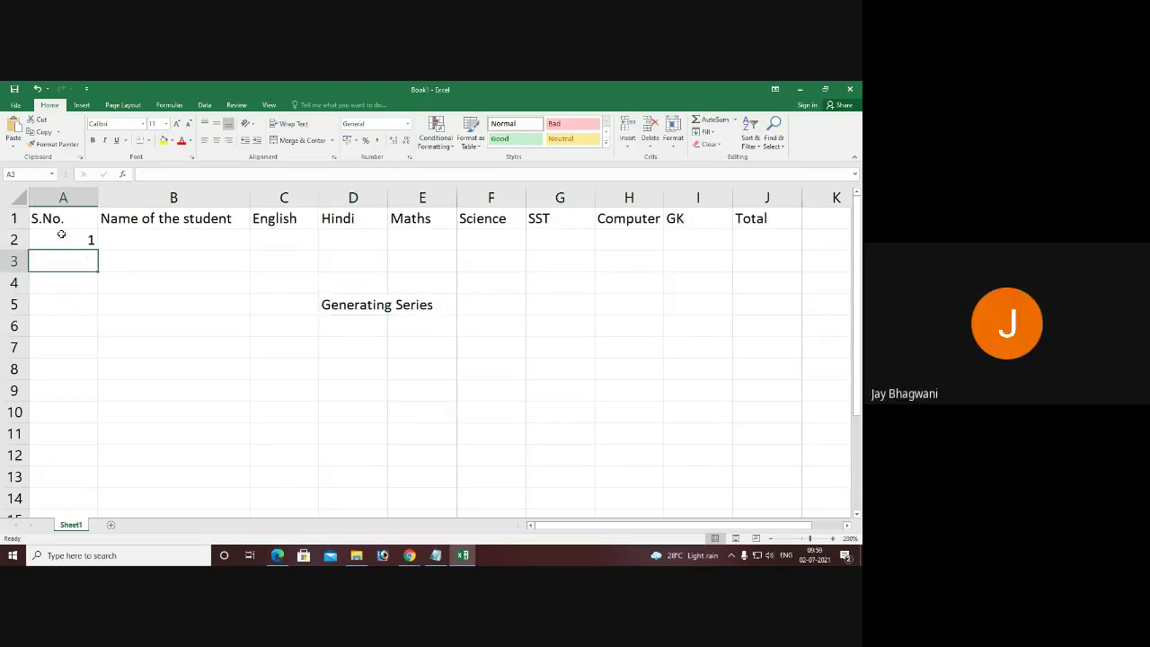
click(356, 303)
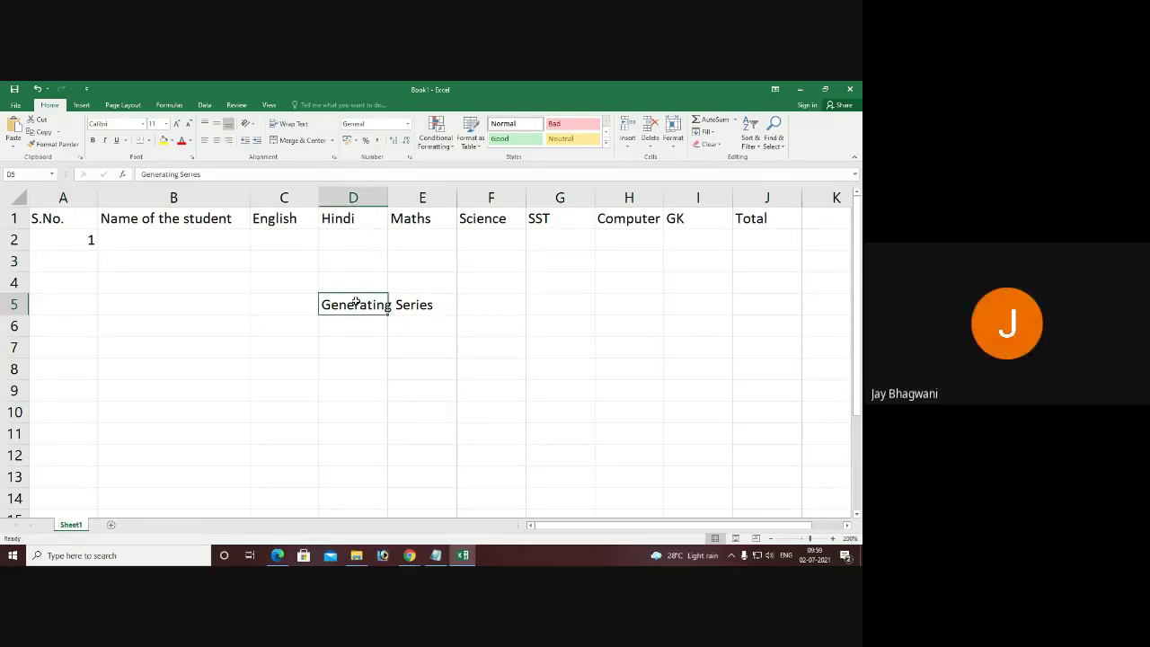
key(Delete)
- Enter the serial number 2 in cell A3
click(87, 257)
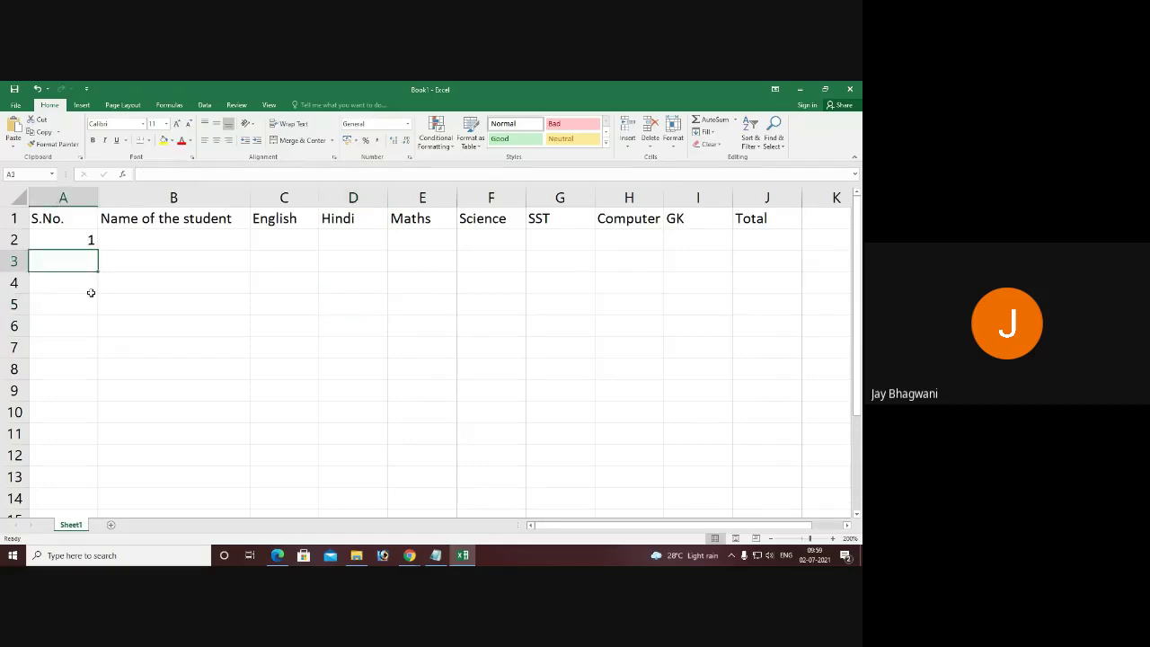
text(2)
key(Return)
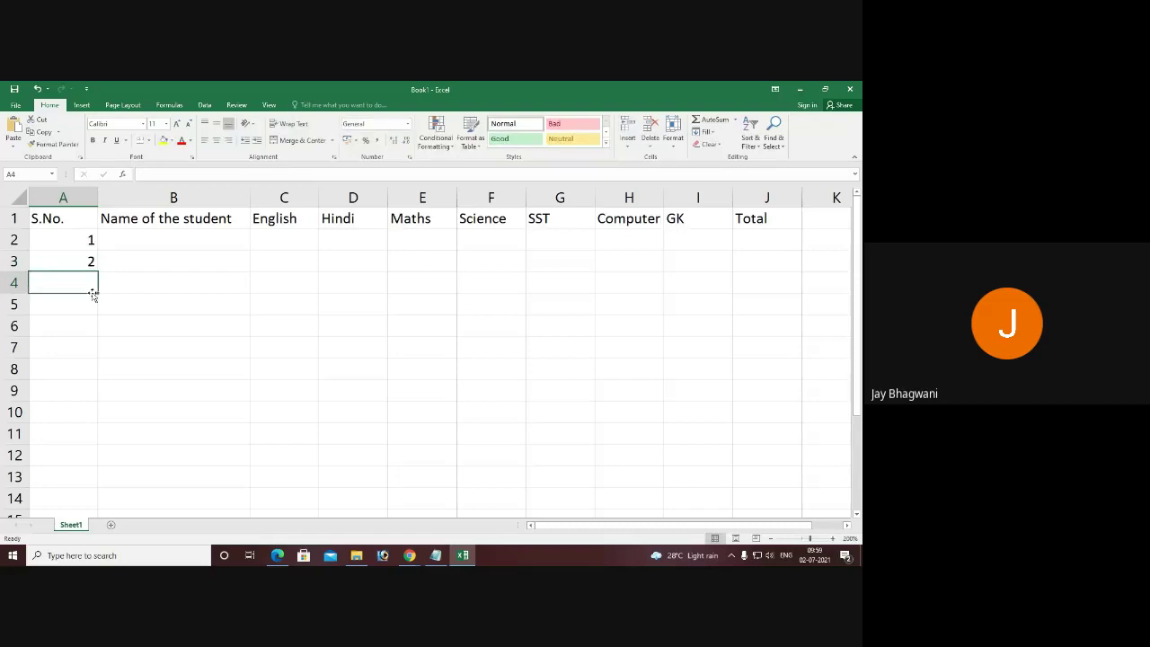
- Fill the serial number series from cells A2:A3 down to A13 so it runs from 1 to 12
click(81, 241)
click(84, 259)
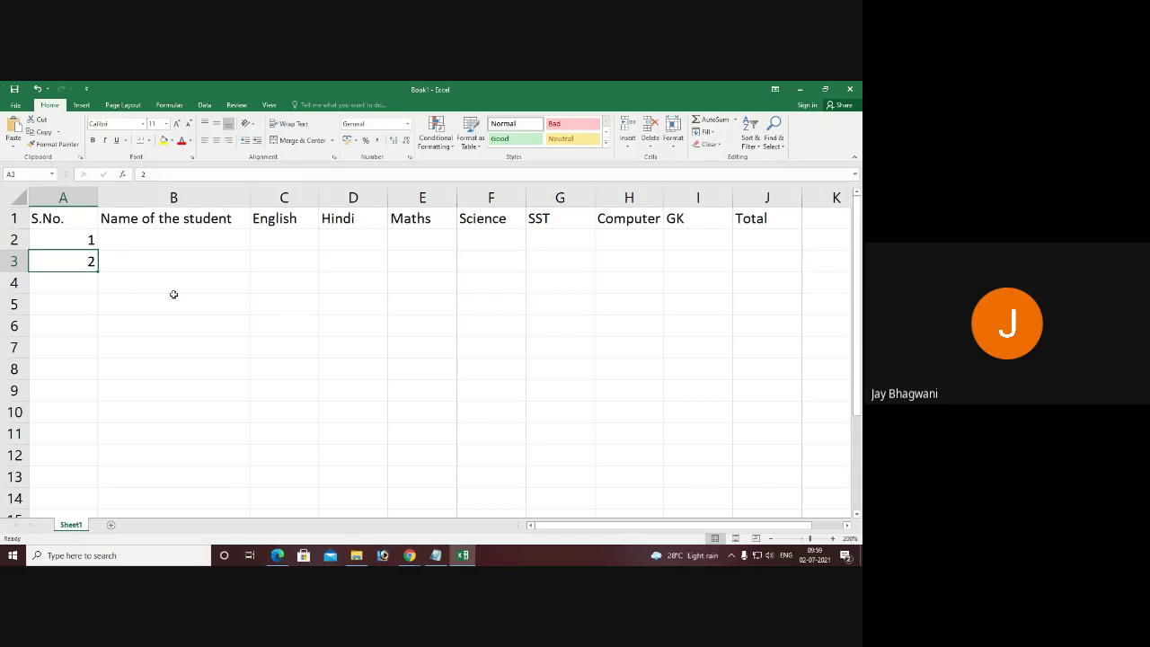
click(174, 296)
click(71, 238)
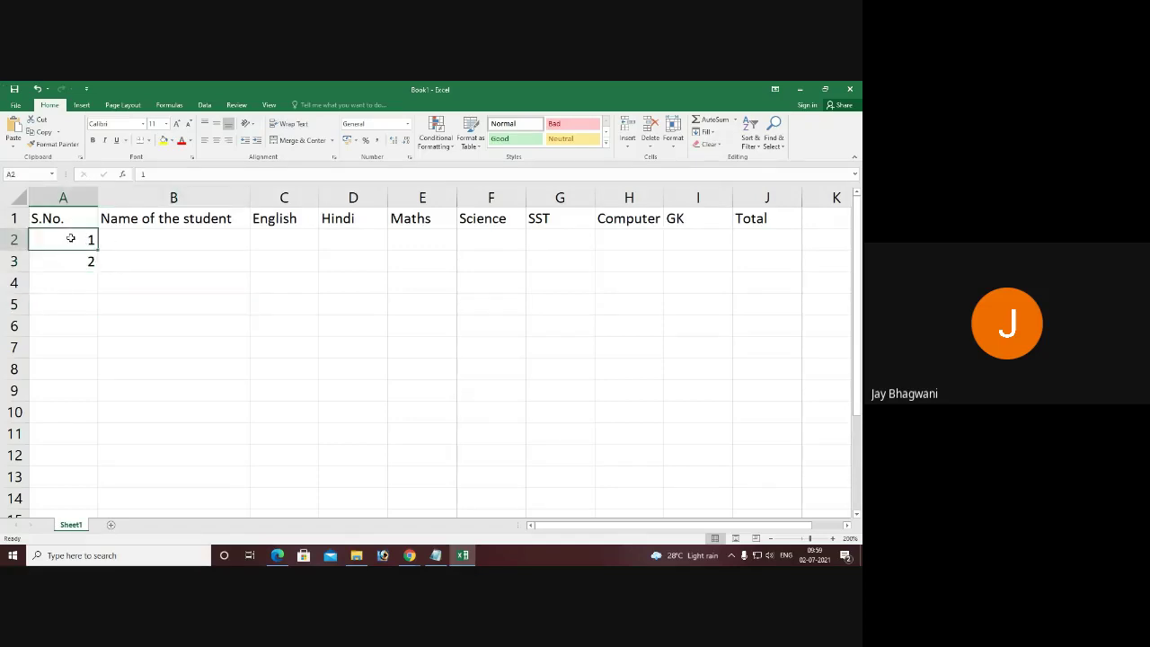
drag(70, 245, 75, 260)
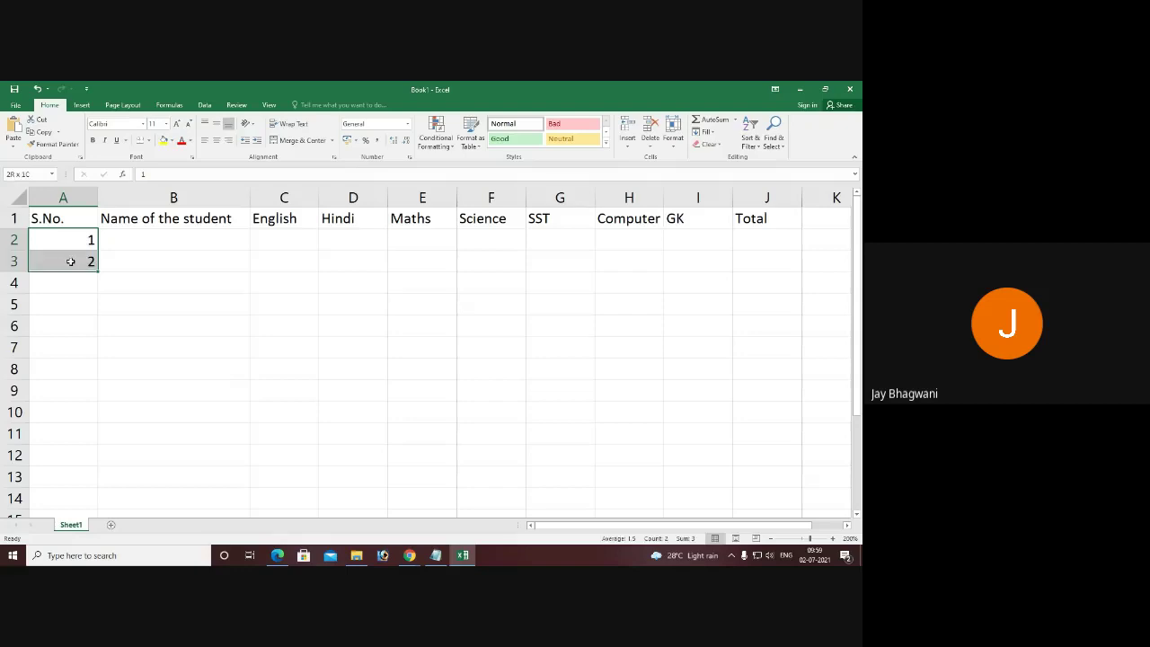
click(259, 320)
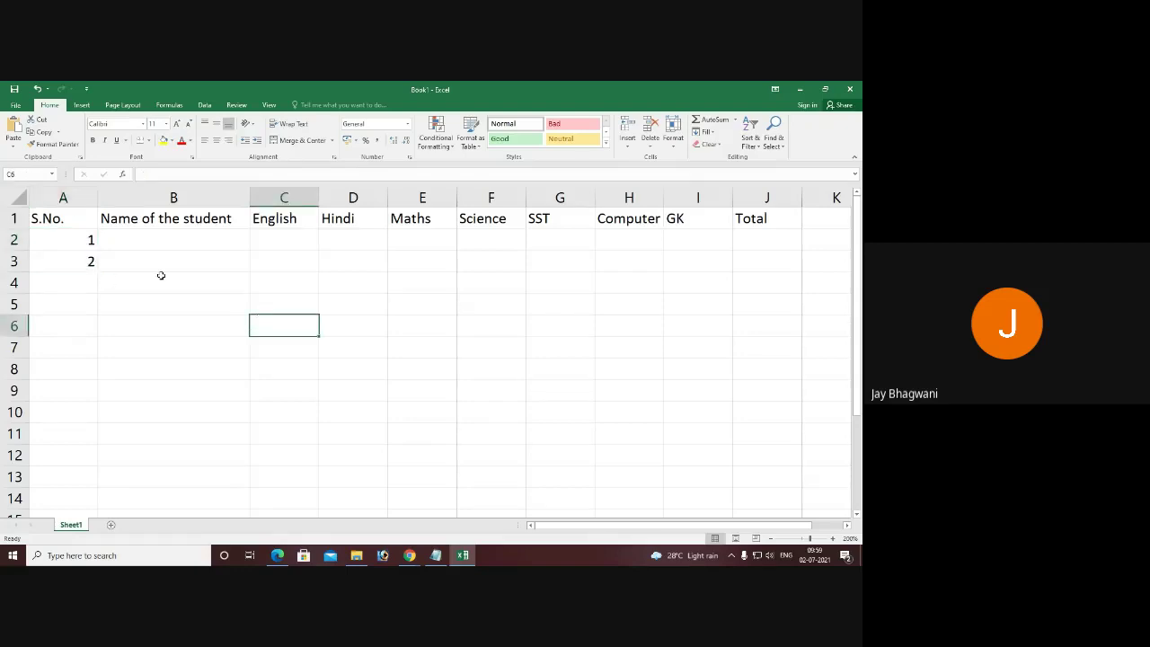
click(60, 238)
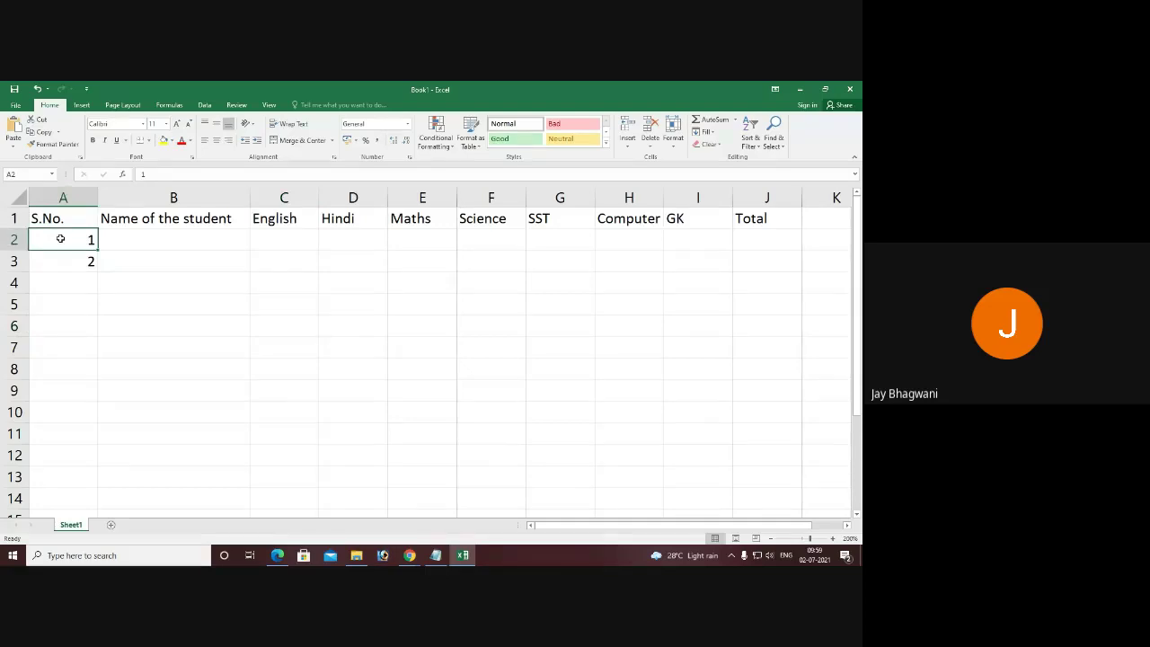
drag(60, 238, 59, 260)
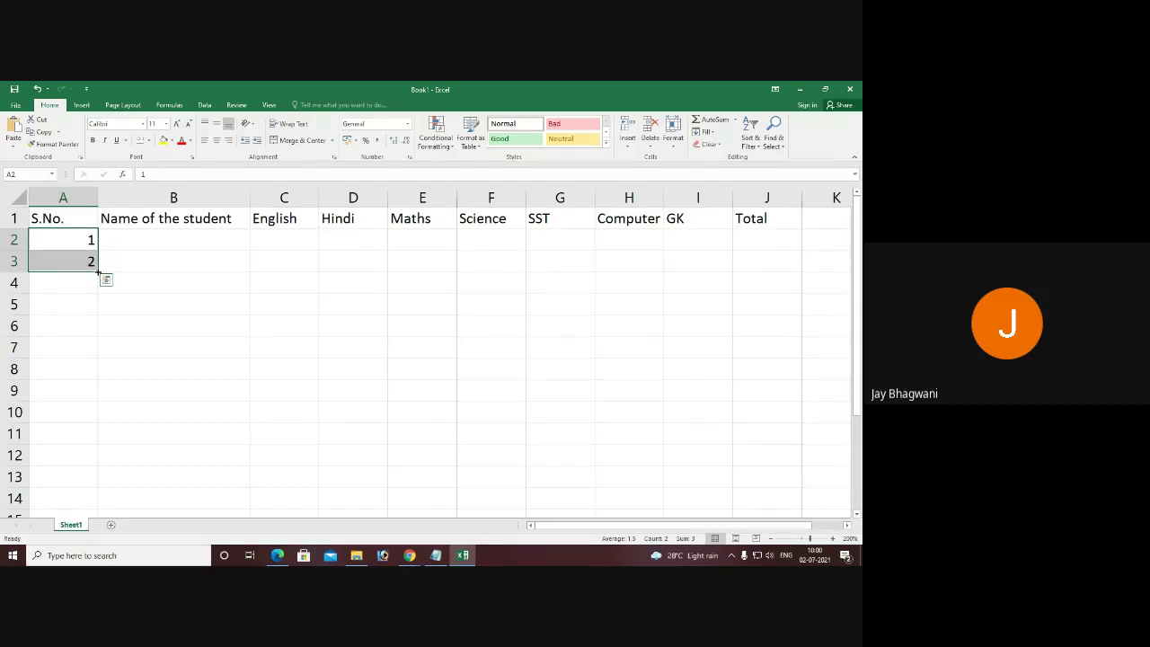
drag(97, 269, 90, 482)
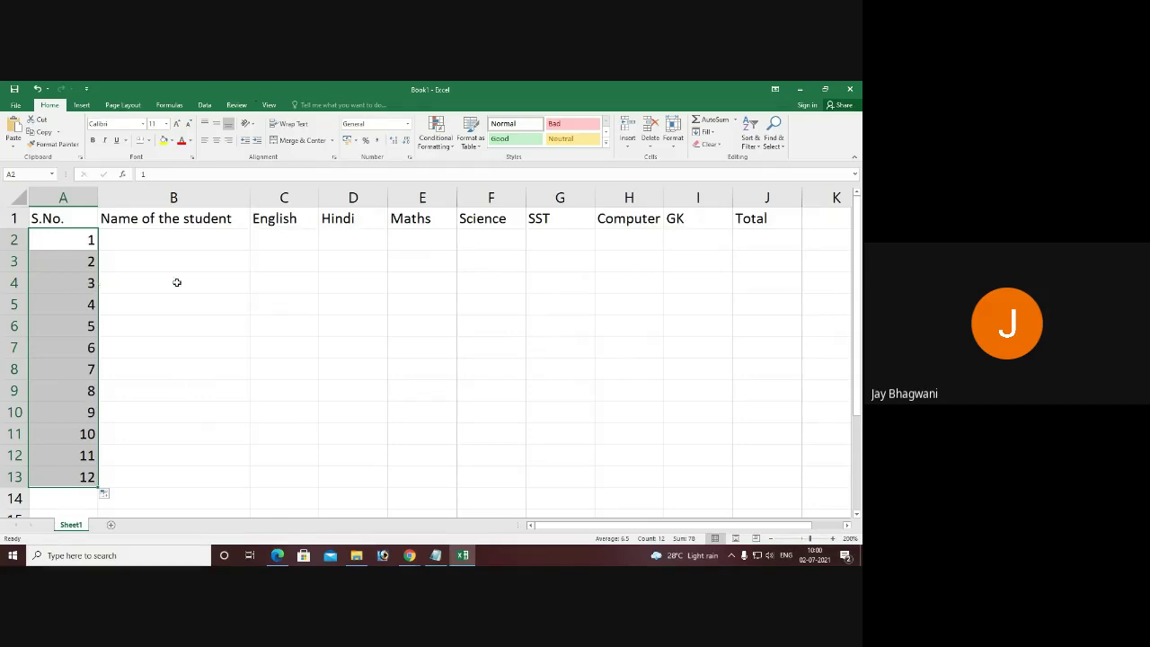
- Enter 5 in D4 and 10 in D5, and fill the series down to D13, ending at 50
click(362, 283)
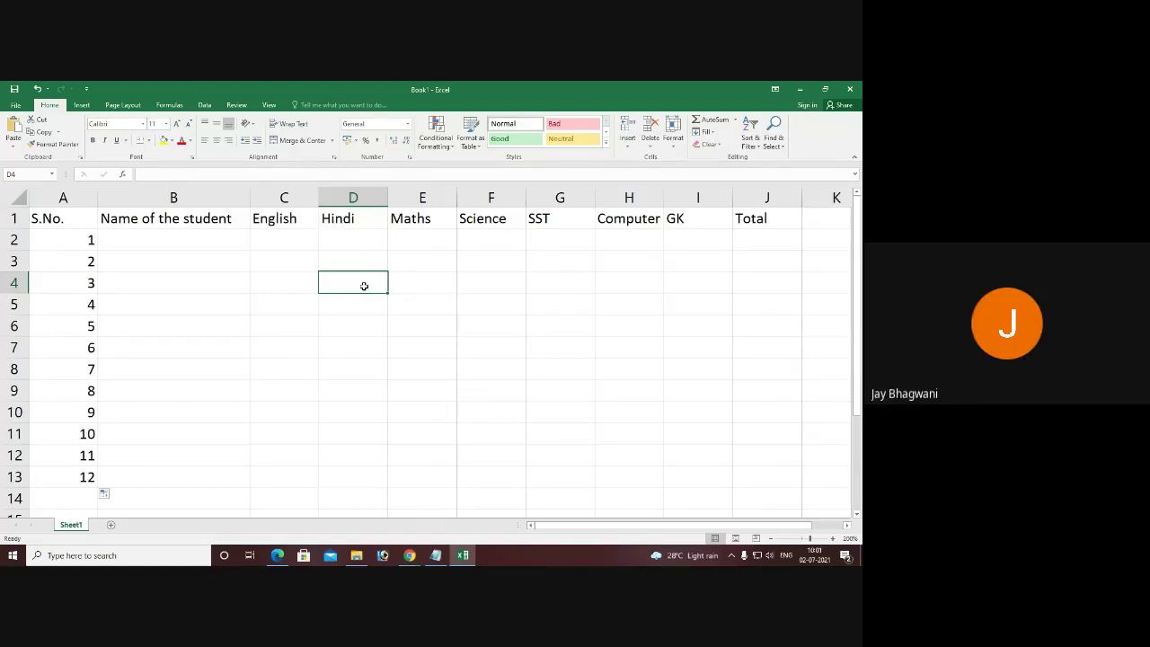
text(5)
key(Return)
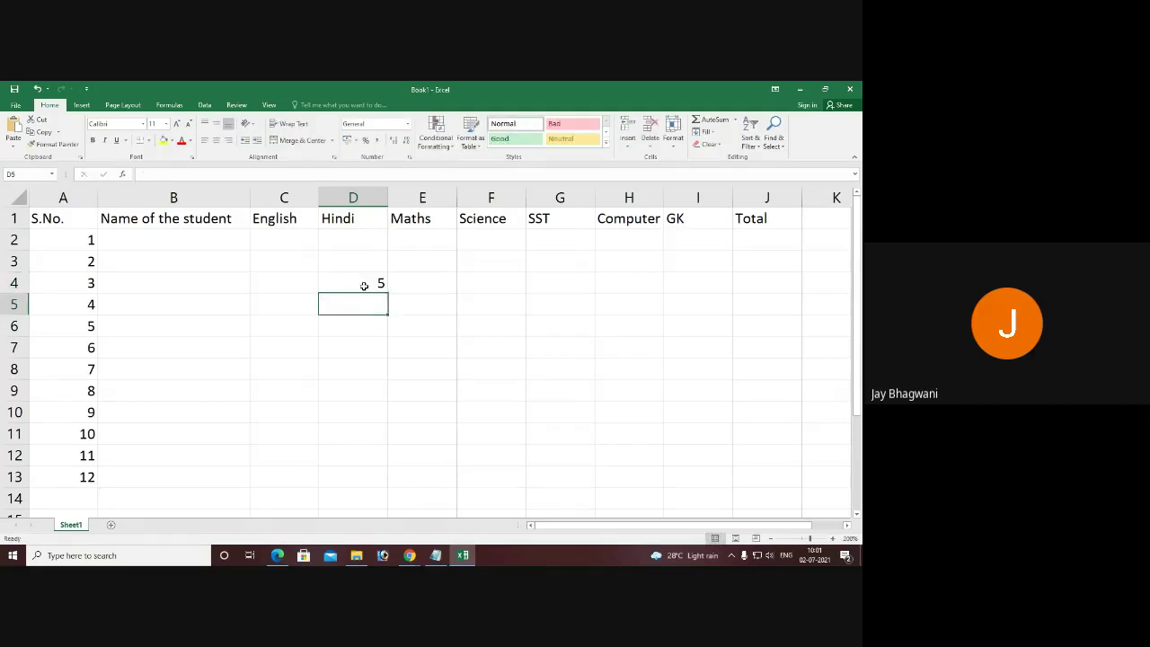
text(10)
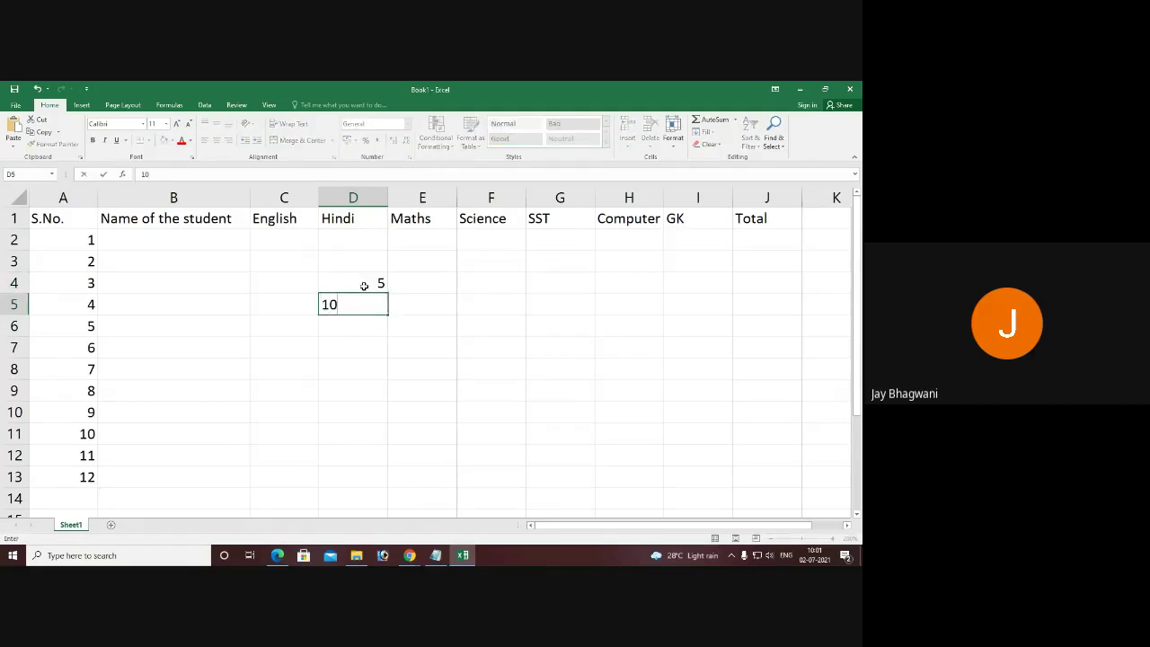
key(Return)
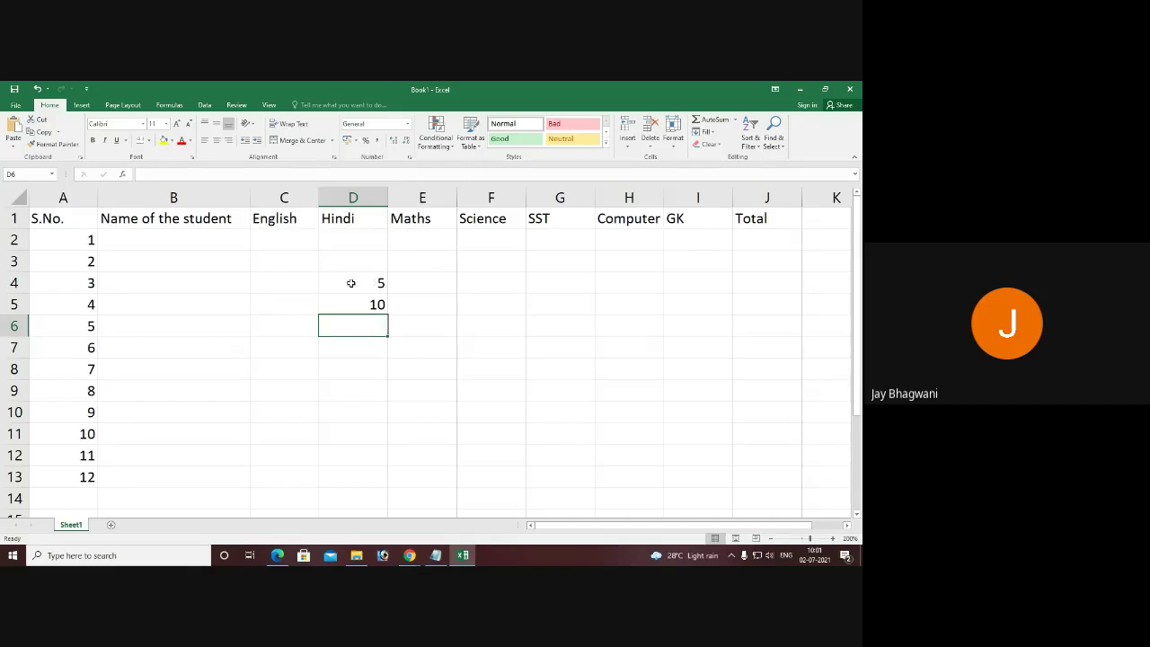
drag(350, 283, 350, 308)
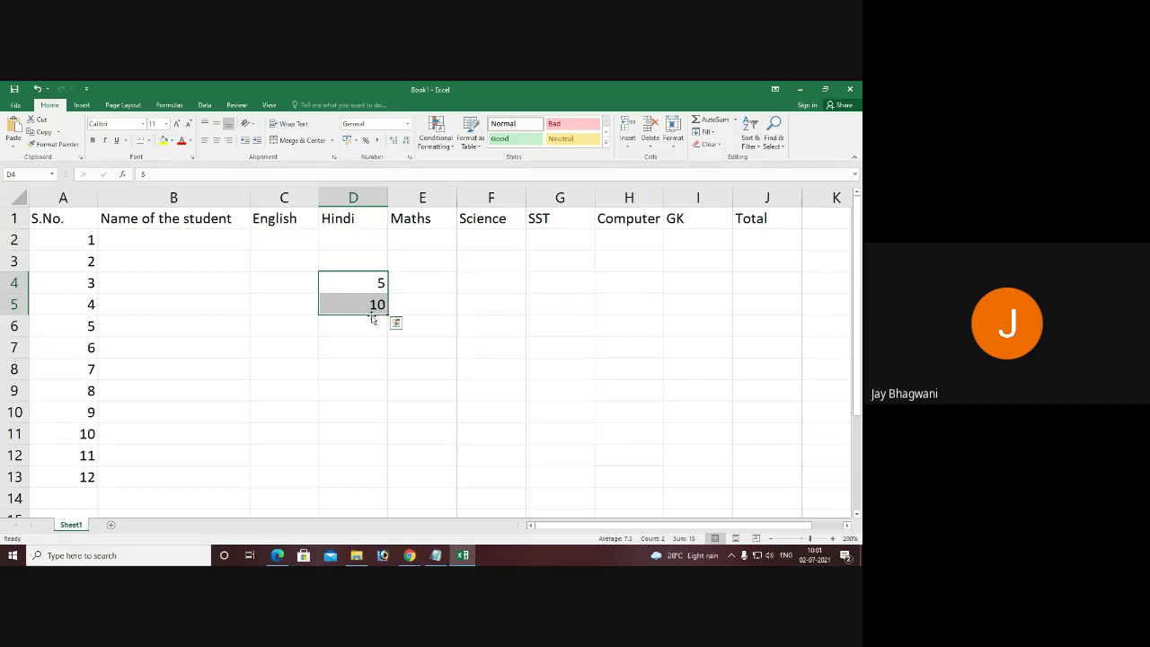
drag(373, 316, 352, 302)
drag(388, 313, 387, 485)
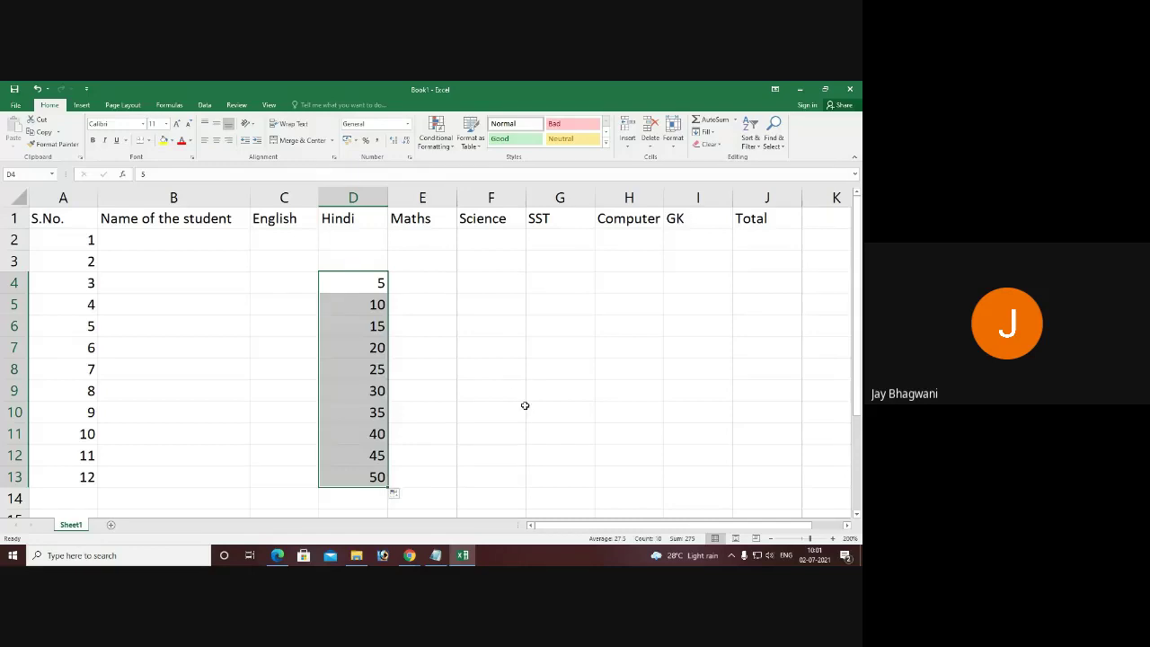
- Enter 15 in F4 and 30 in F5, and fill the series down to F13, ending at 150
click(490, 285)
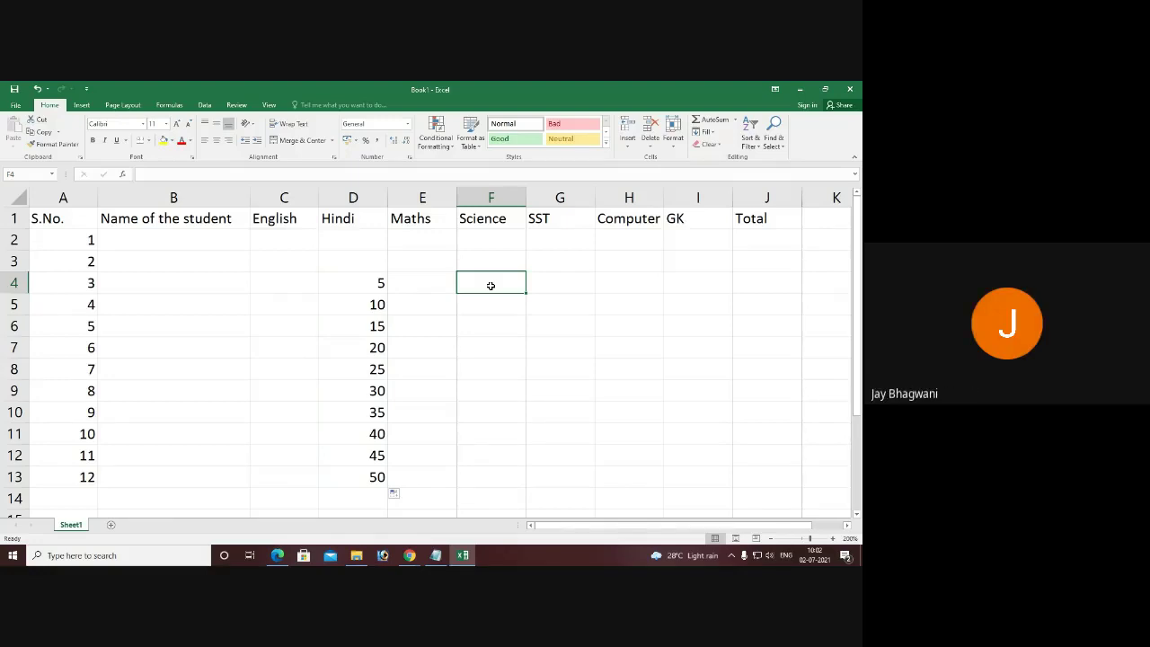
text(15)
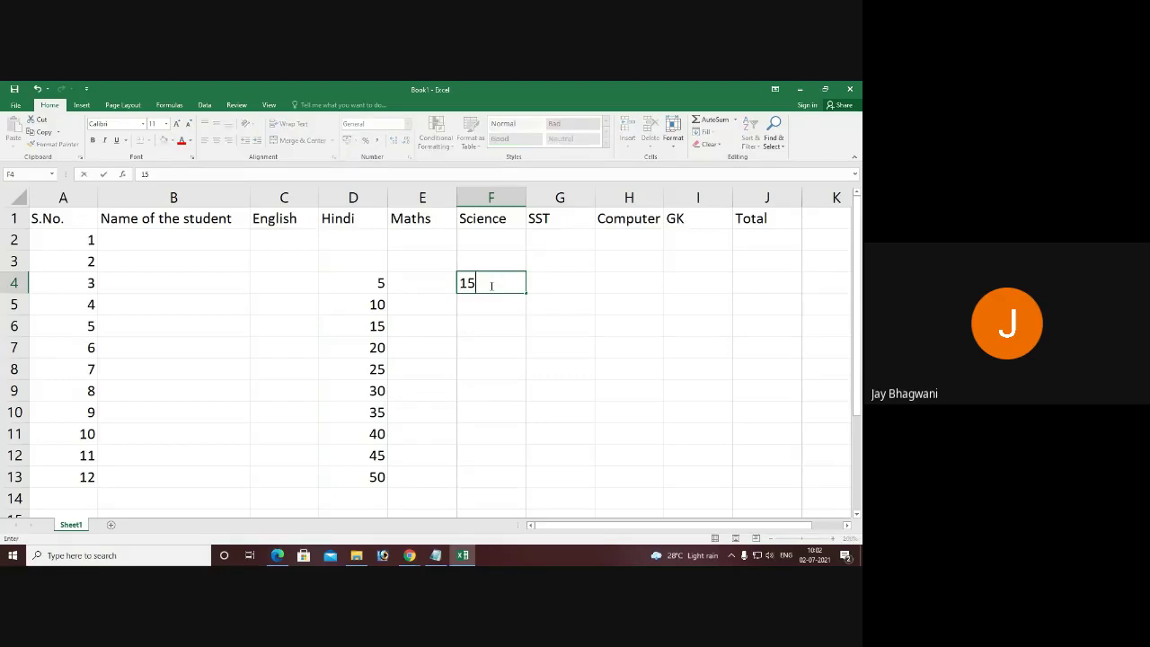
key(Return)
text(30)
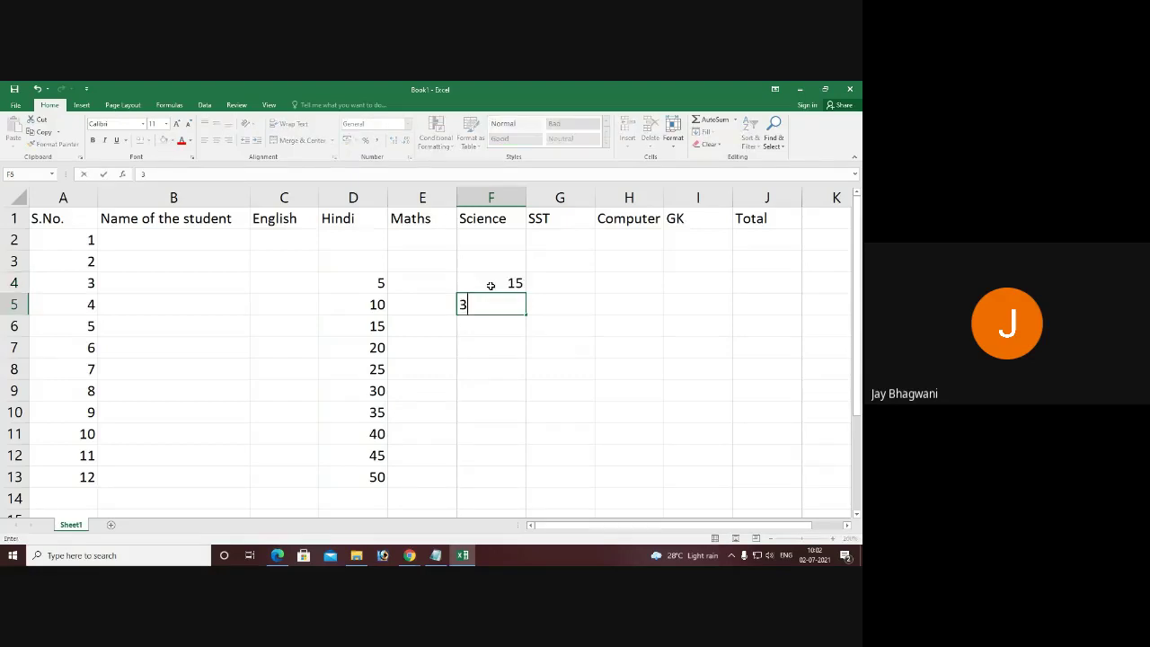
key(Return)
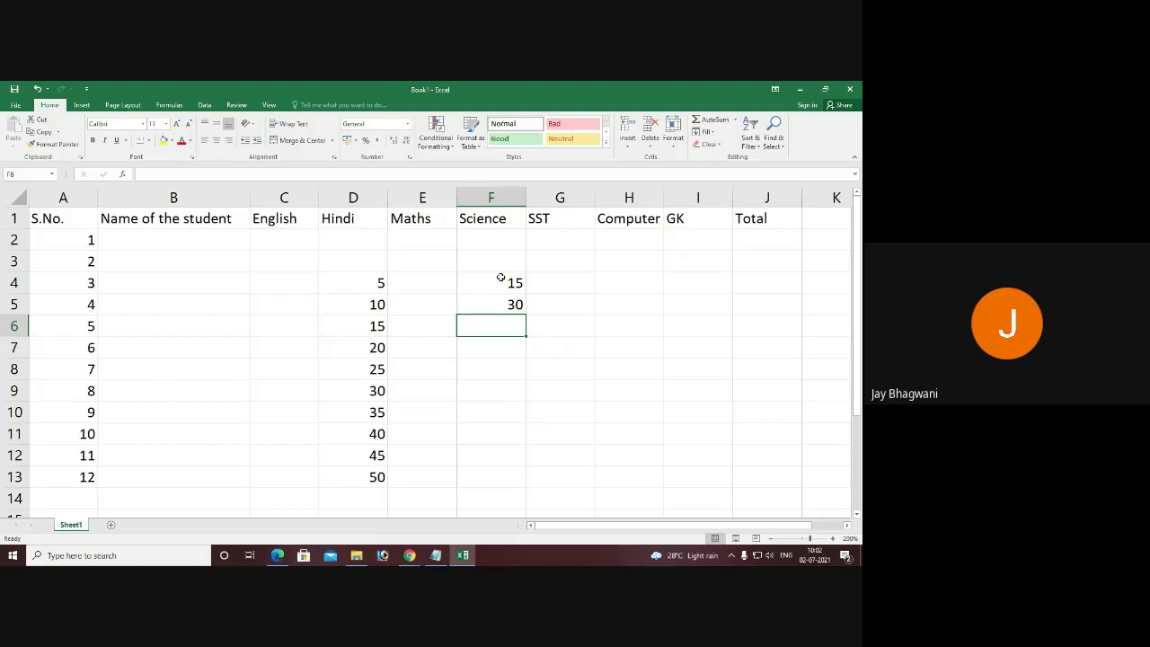
drag(500, 278, 503, 300)
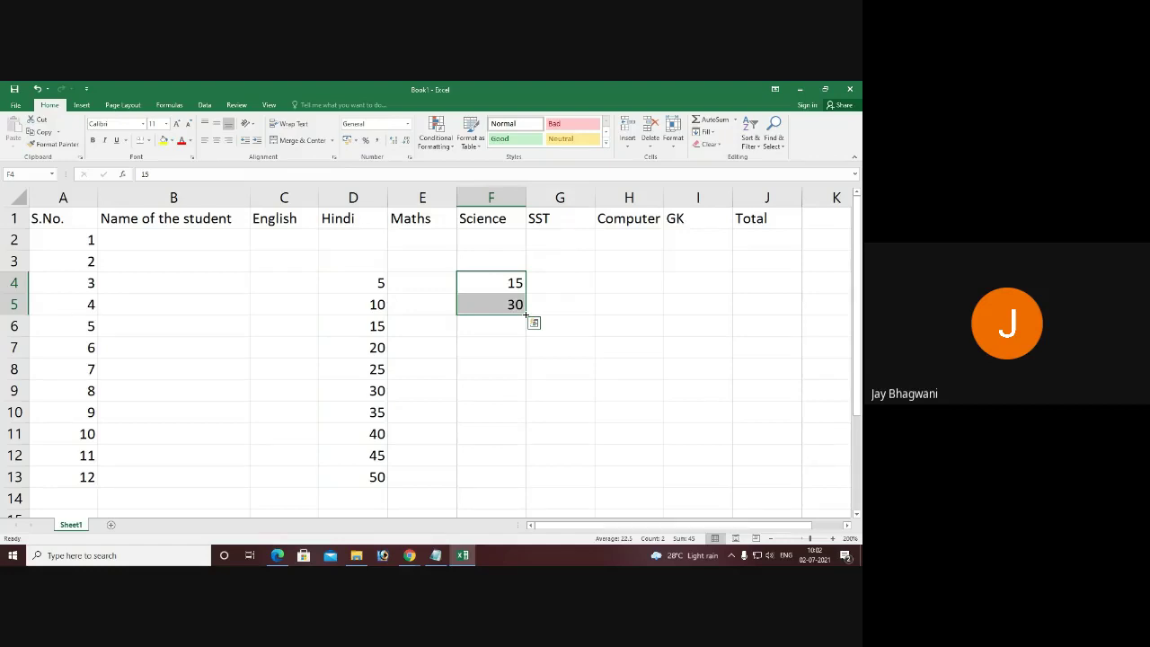
drag(527, 314, 529, 496)
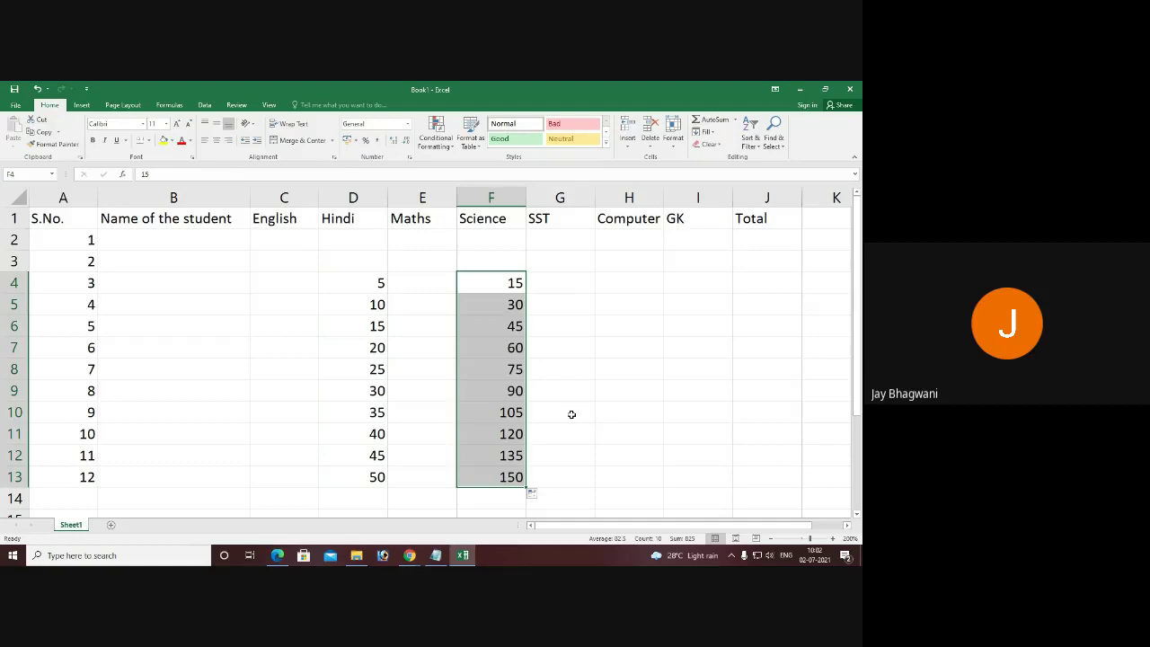
- Enter 6201 in cell H4 and 6202 in cell H5
click(619, 281)
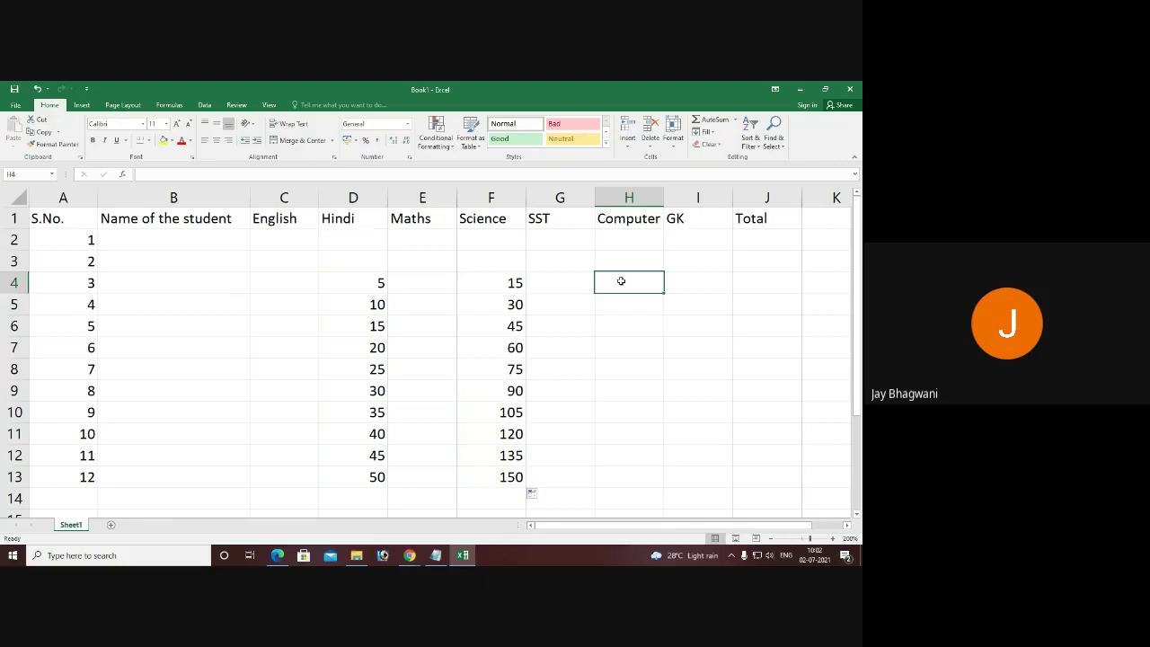
text(6201)
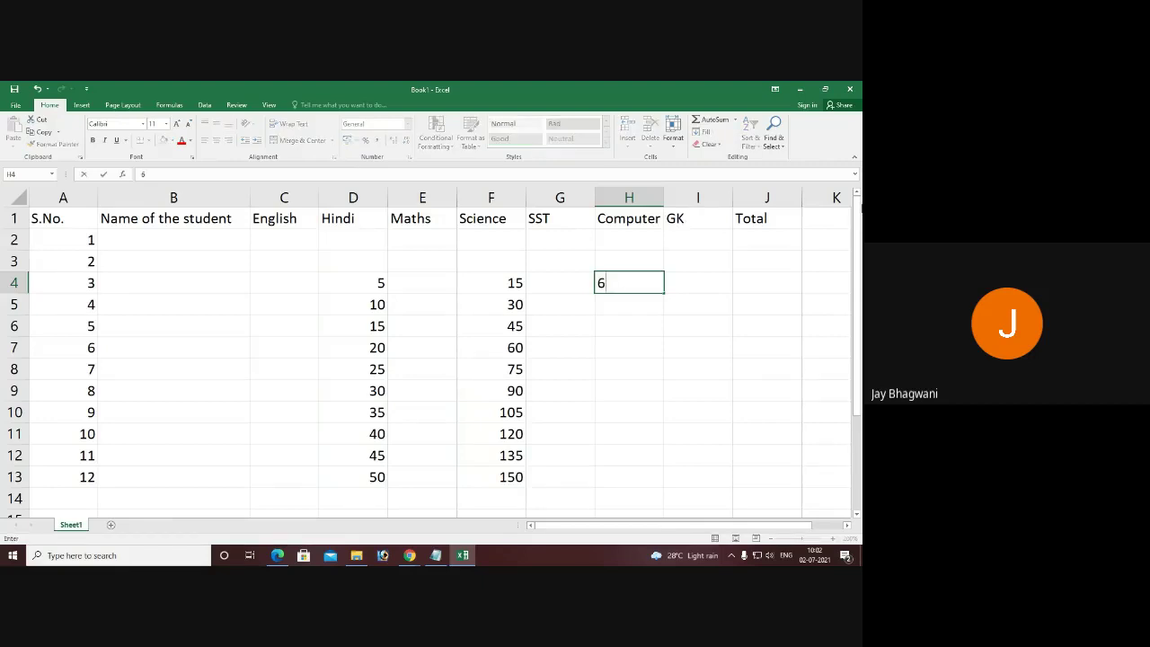
key(Return)
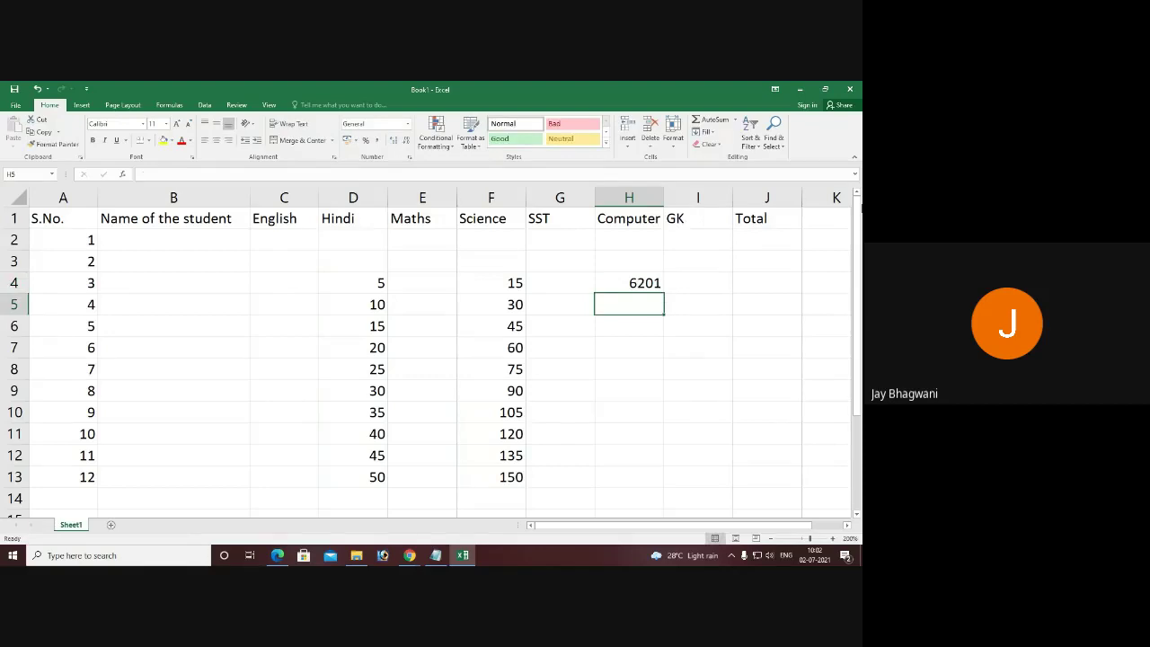
text(6201)
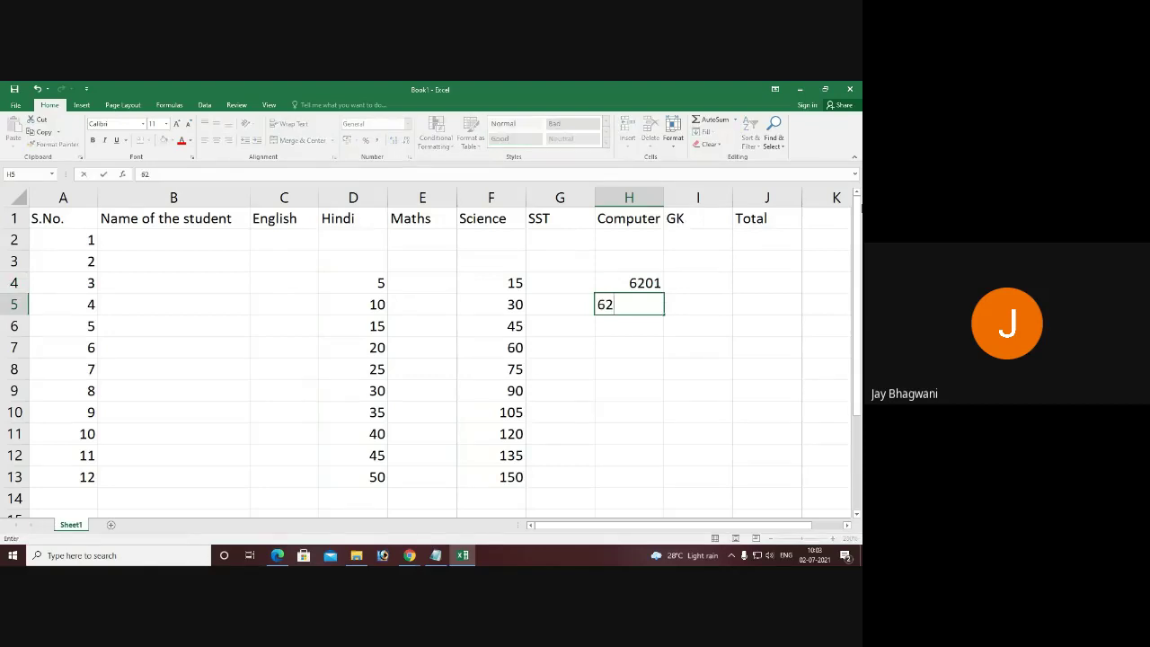
key(Return)
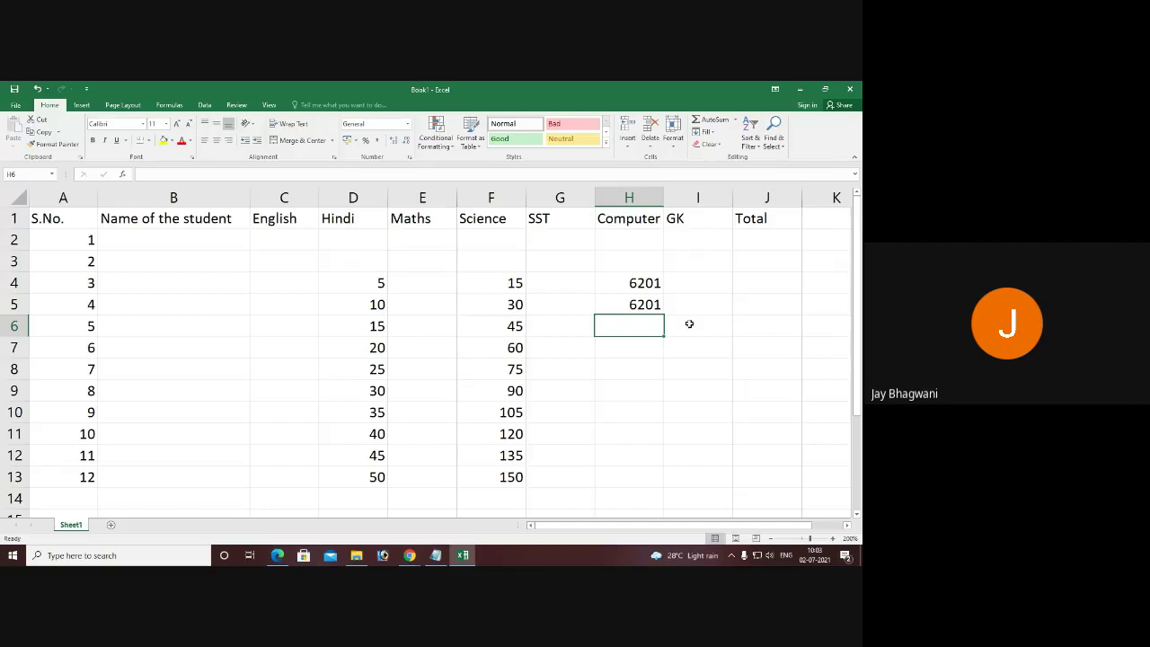
double_click(646, 305)
drag(655, 305, 661, 306)
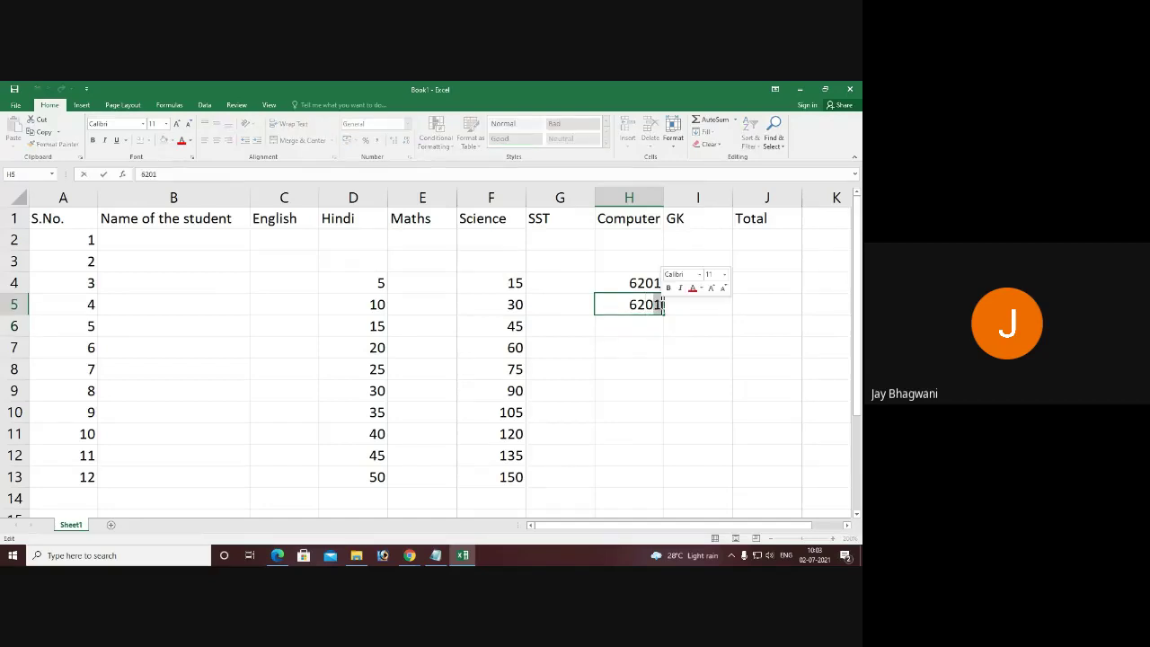
text(2)
key(Return)
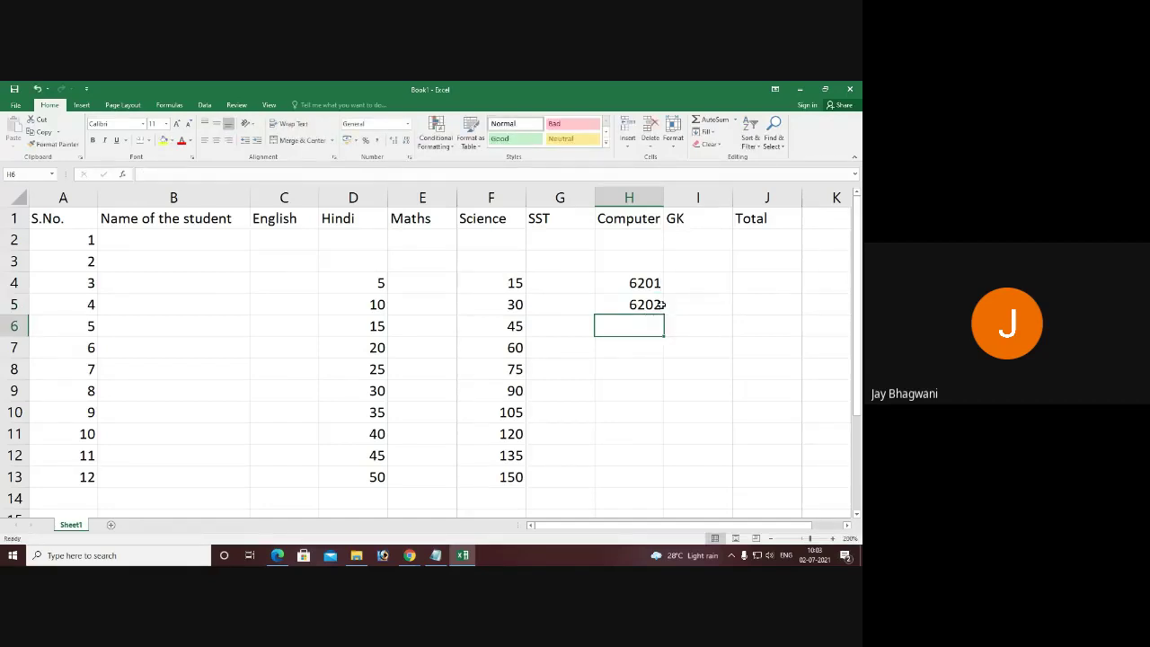
- Fill the series from H4:H5 down to H37, ending at 6234, and look over the filled numbers
drag(633, 282, 636, 304)
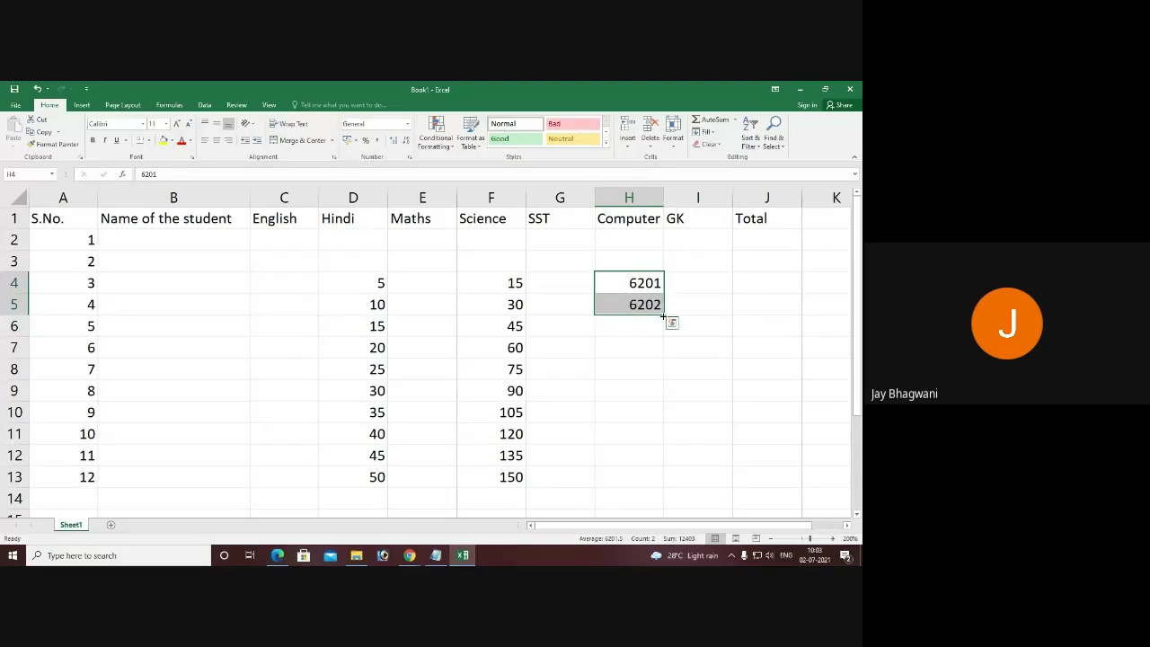
drag(662, 314, 657, 416)
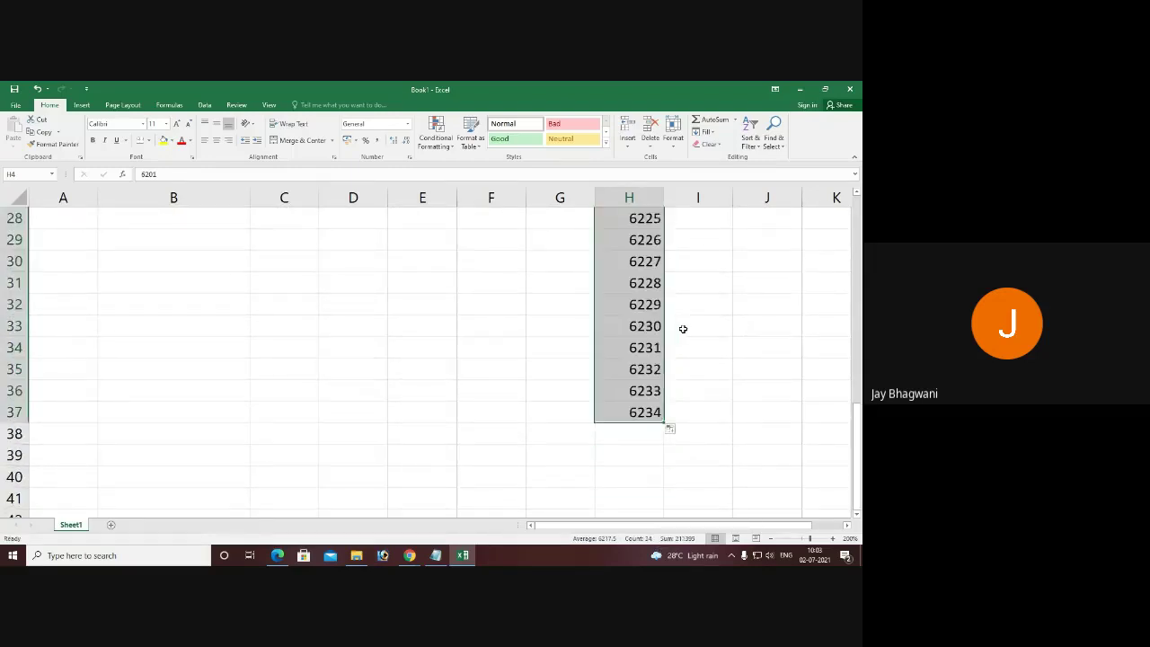
scroll(683, 329, up, 9)
scroll(682, 329, down, 3)
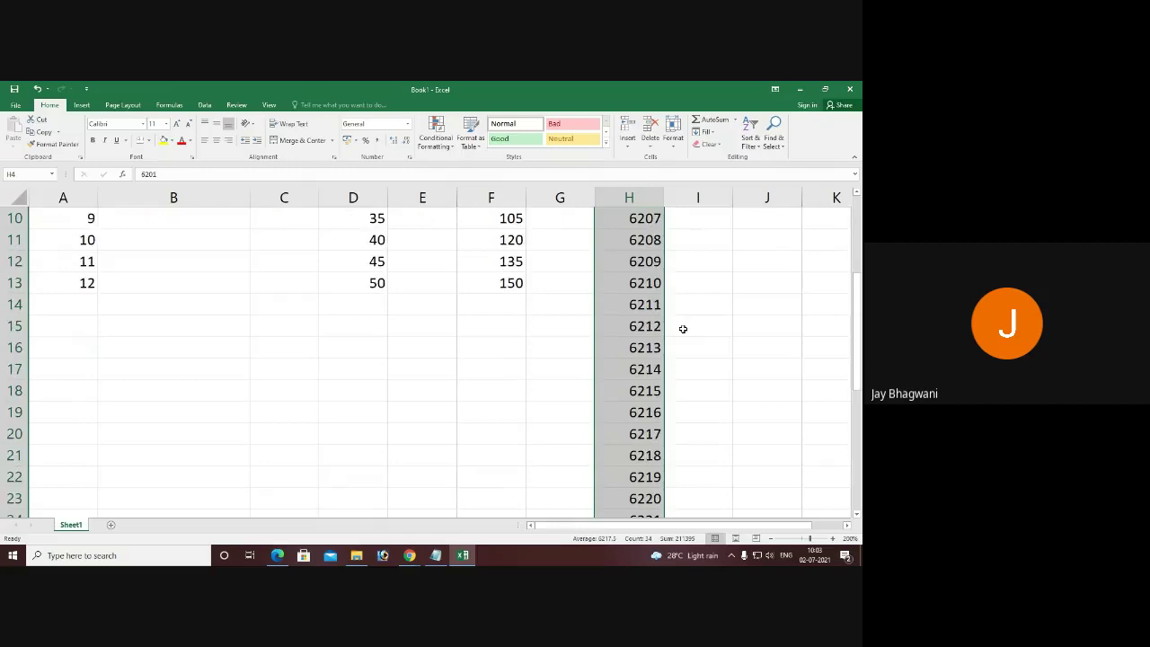
scroll(683, 329, down, 3)
scroll(683, 329, up, 6)
scroll(682, 328, down, 10)
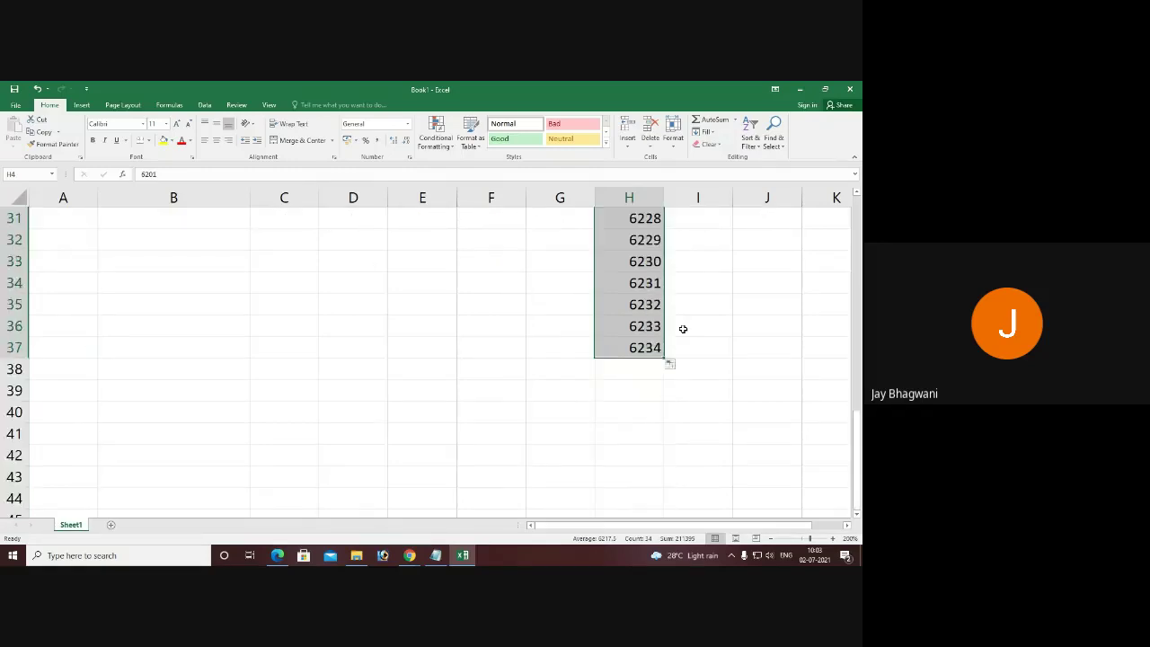
scroll(682, 329, up, 10)
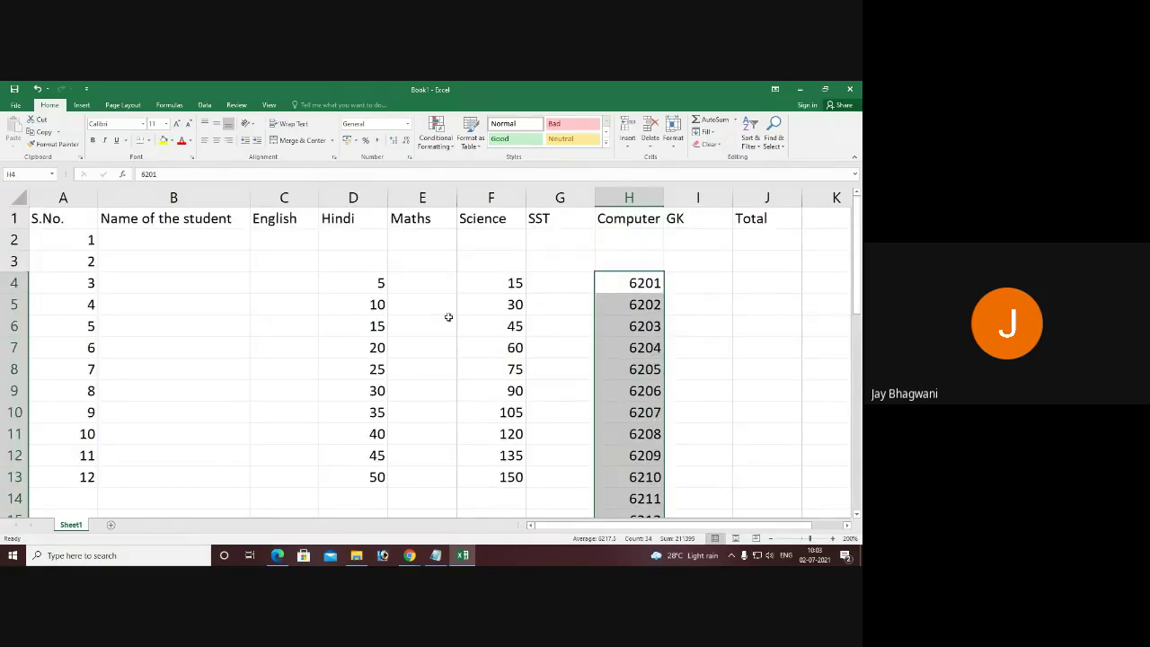
- Clear the sample number series from cells D4:I15 and select cell B2
drag(353, 287, 721, 508)
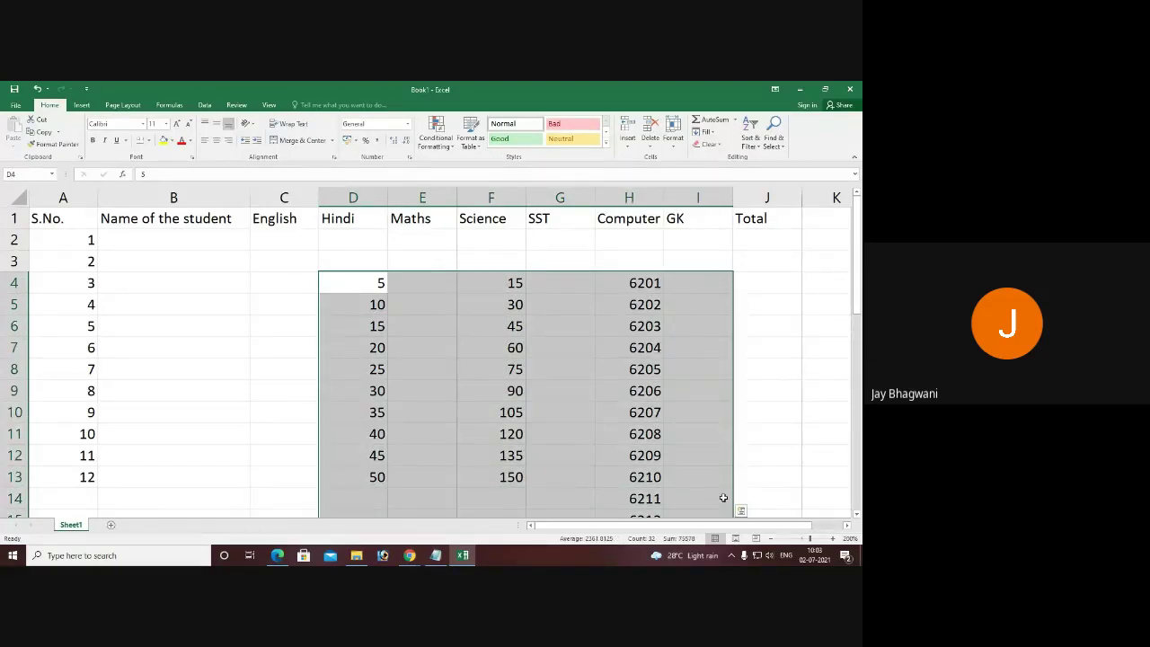
key(Delete)
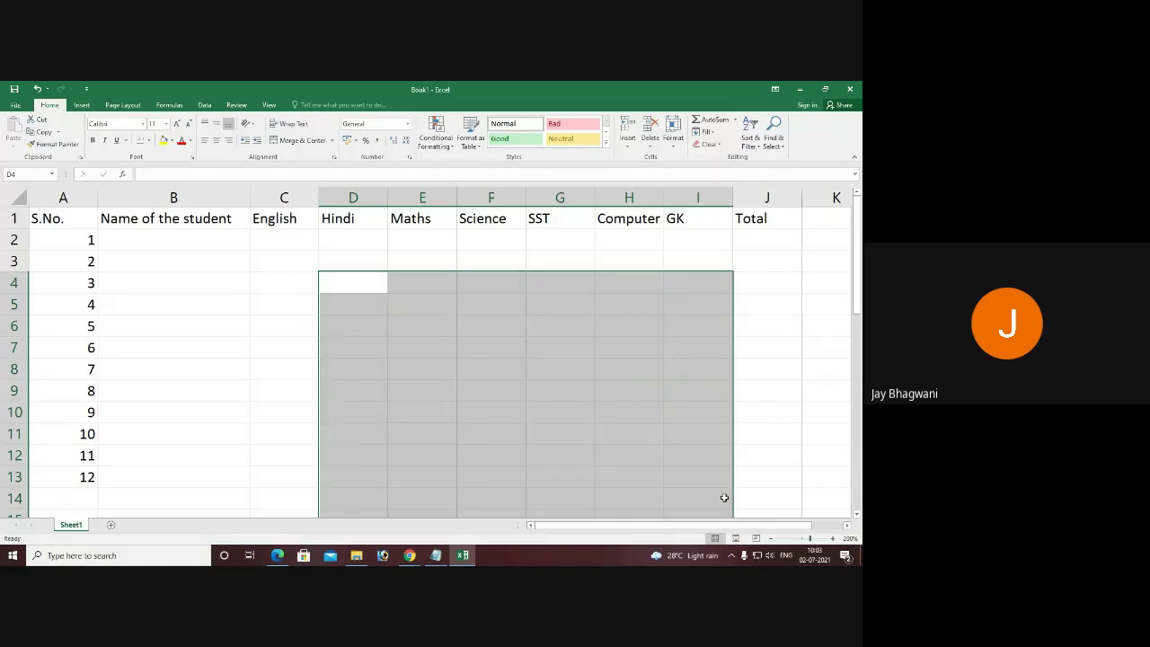
click(177, 242)
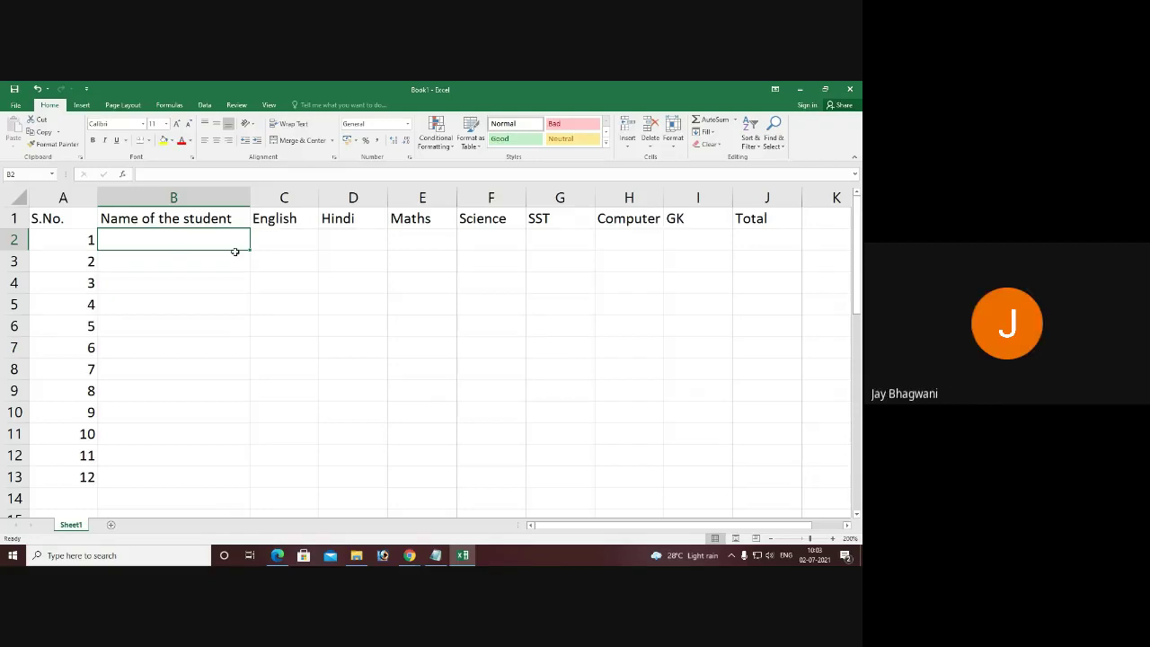
- Enter January in C3 and fill the months down to December in C14
click(299, 267)
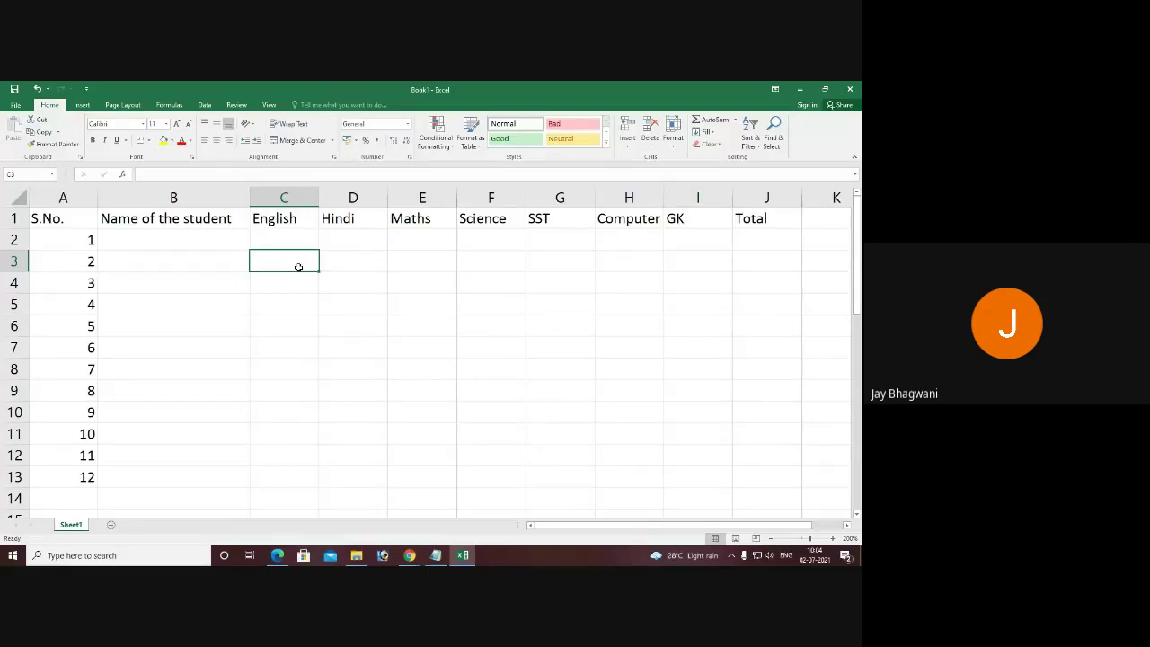
text(January)
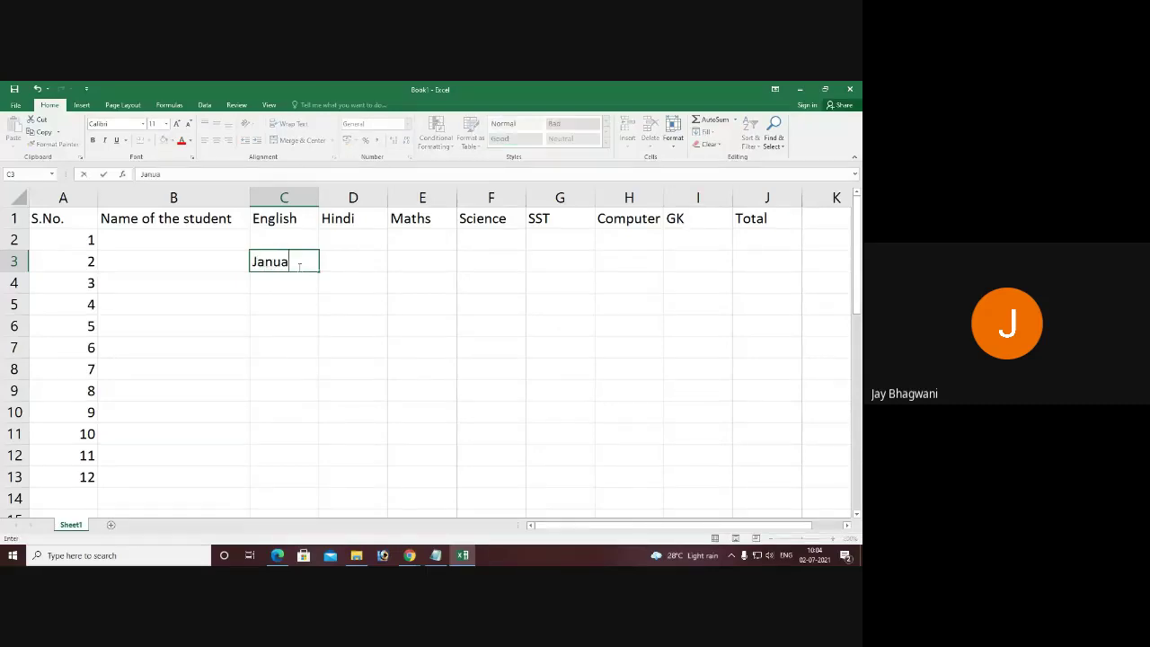
key(Return)
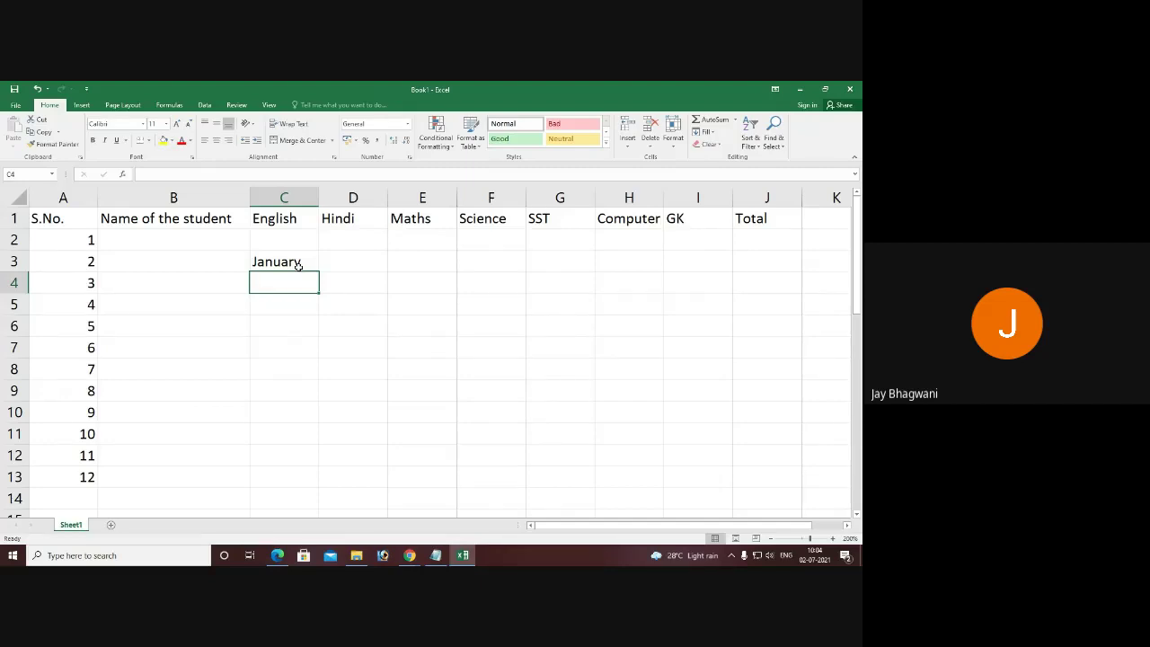
click(298, 266)
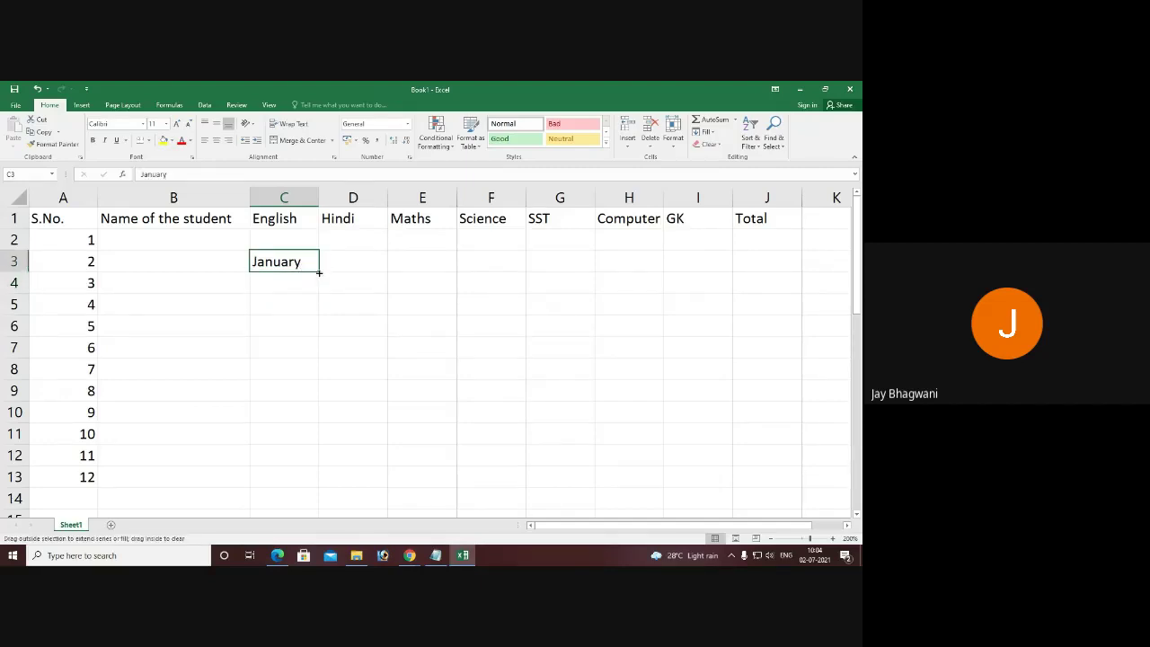
drag(319, 272, 327, 501)
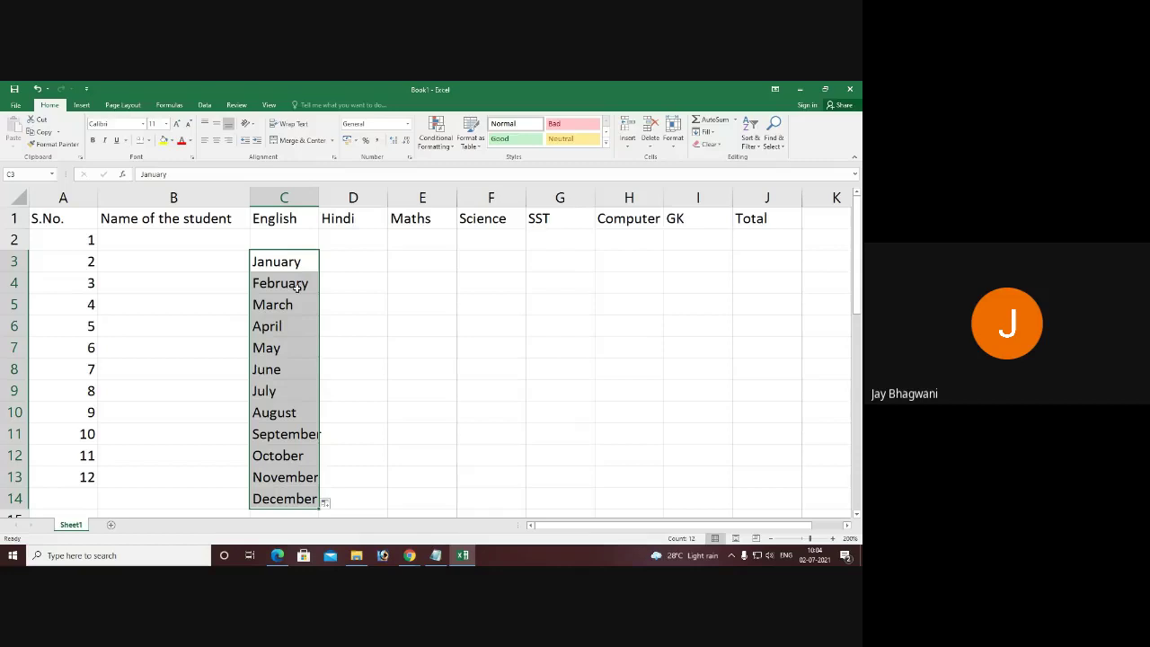
- Enter Sunday in E3 and fill the weekdays down to Saturday in E9
click(423, 261)
text(Sunday)
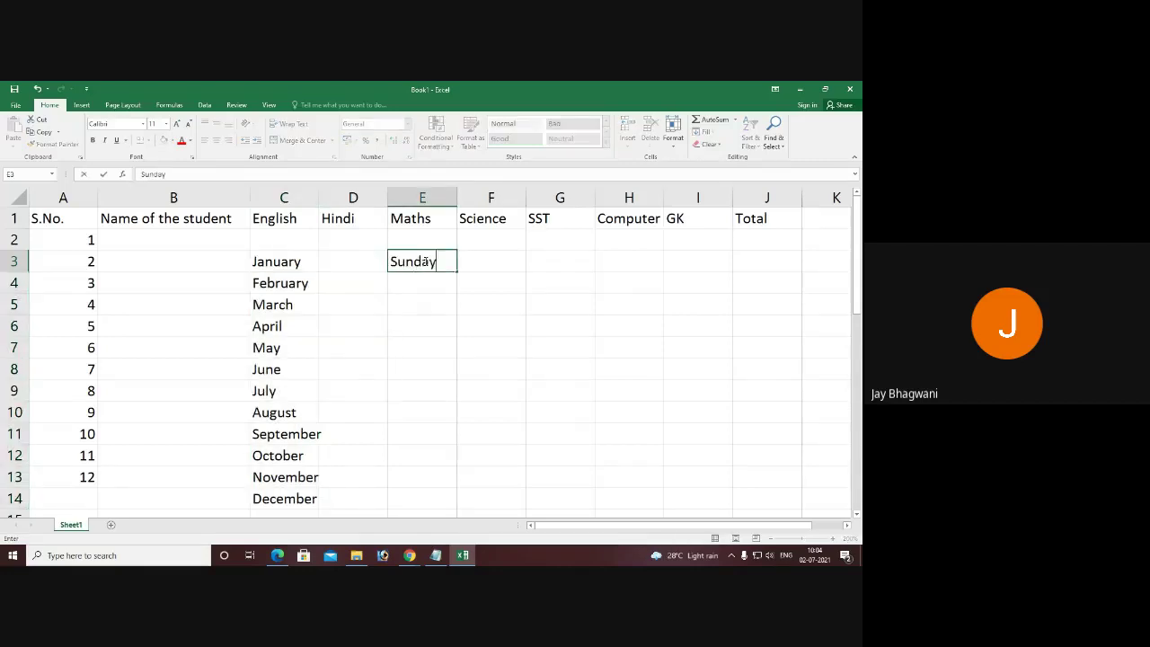
key(Return)
click(425, 261)
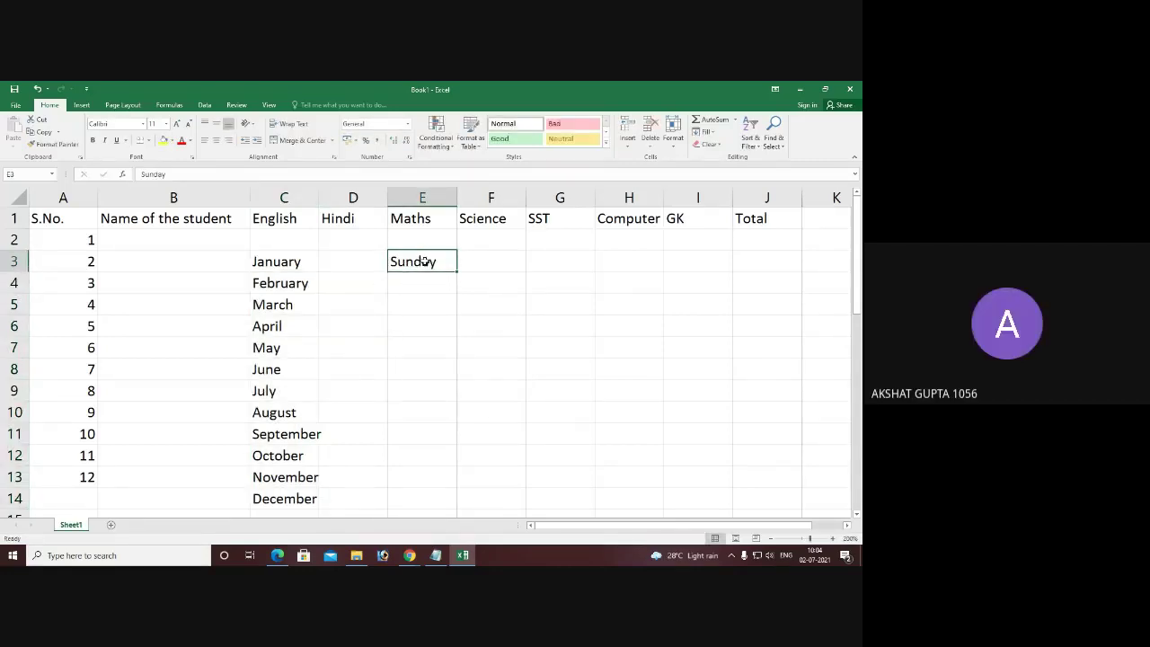
drag(456, 273, 456, 392)
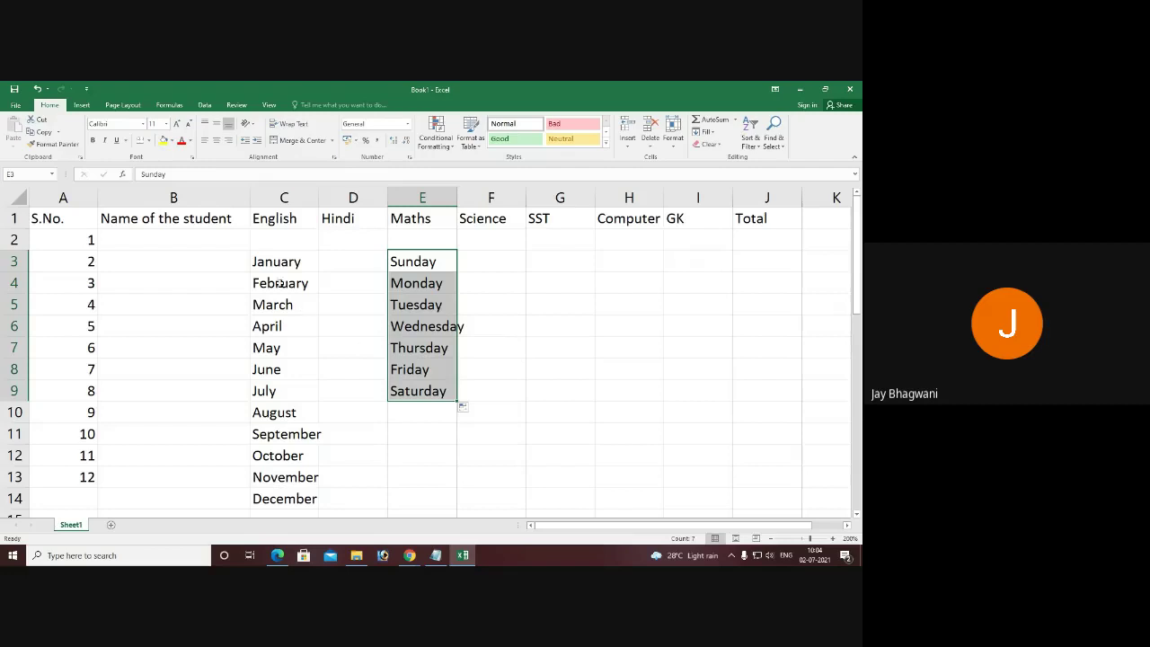
- Clear the sample months and weekdays from cells B3:F14 and select cell B2
drag(236, 261, 499, 506)
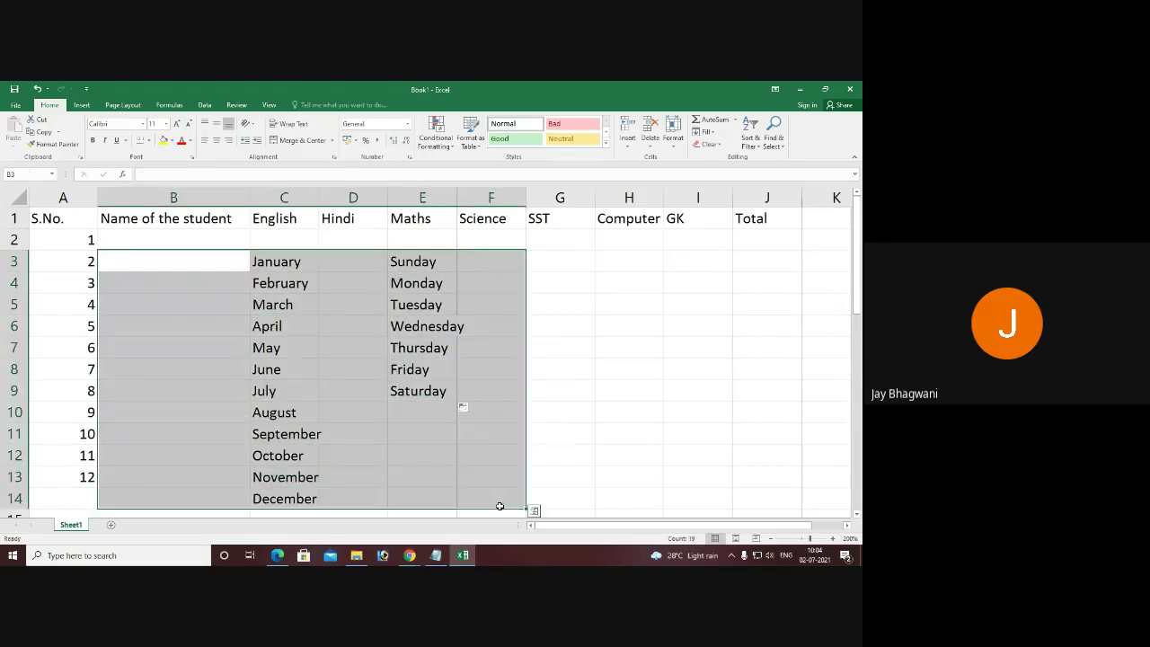
key(Delete)
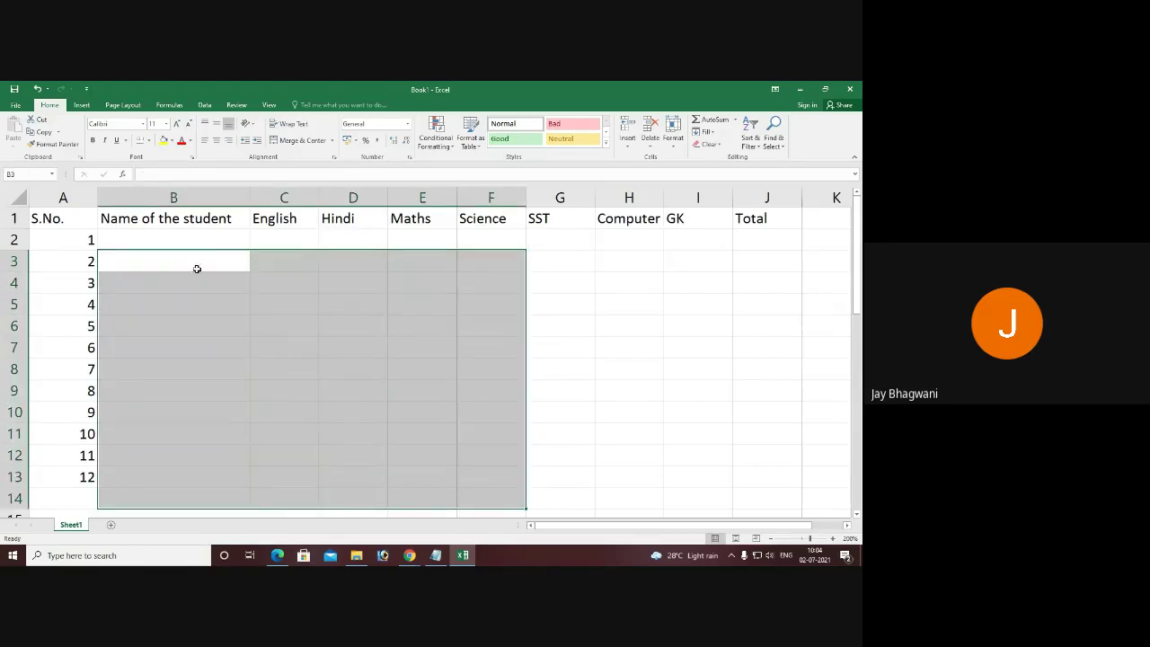
click(208, 240)
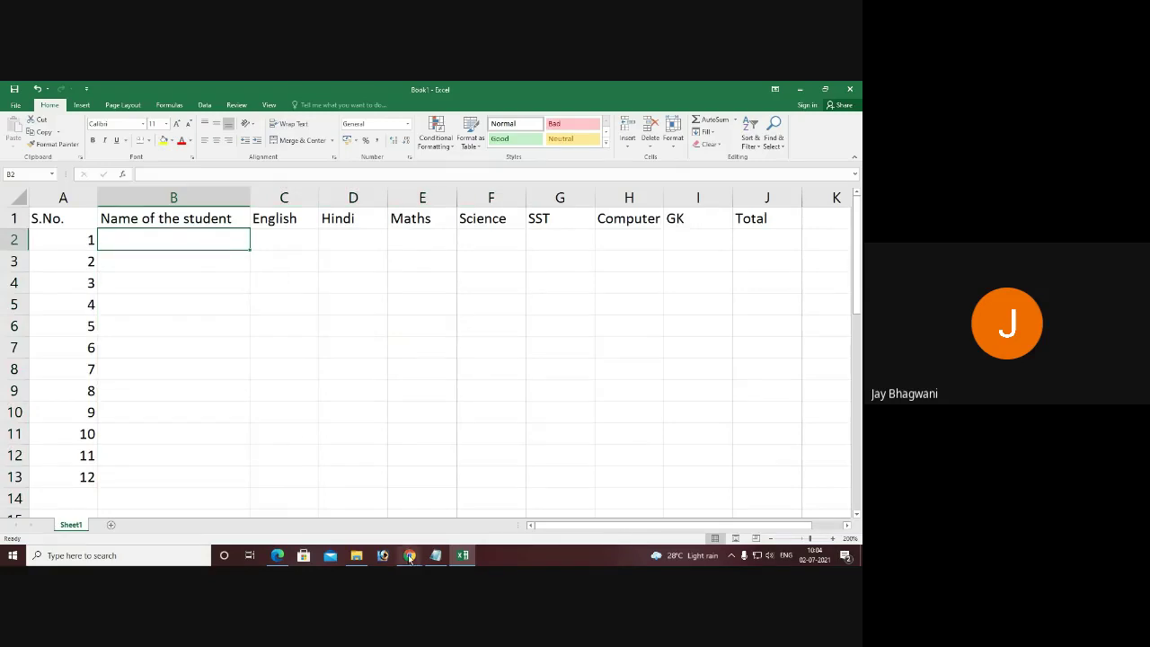
- Switch to the Google Meet call in Chrome, admit the waiting participant, and return to the workbook after checking the participant list
mouse_move(409, 555)
click(373, 512)
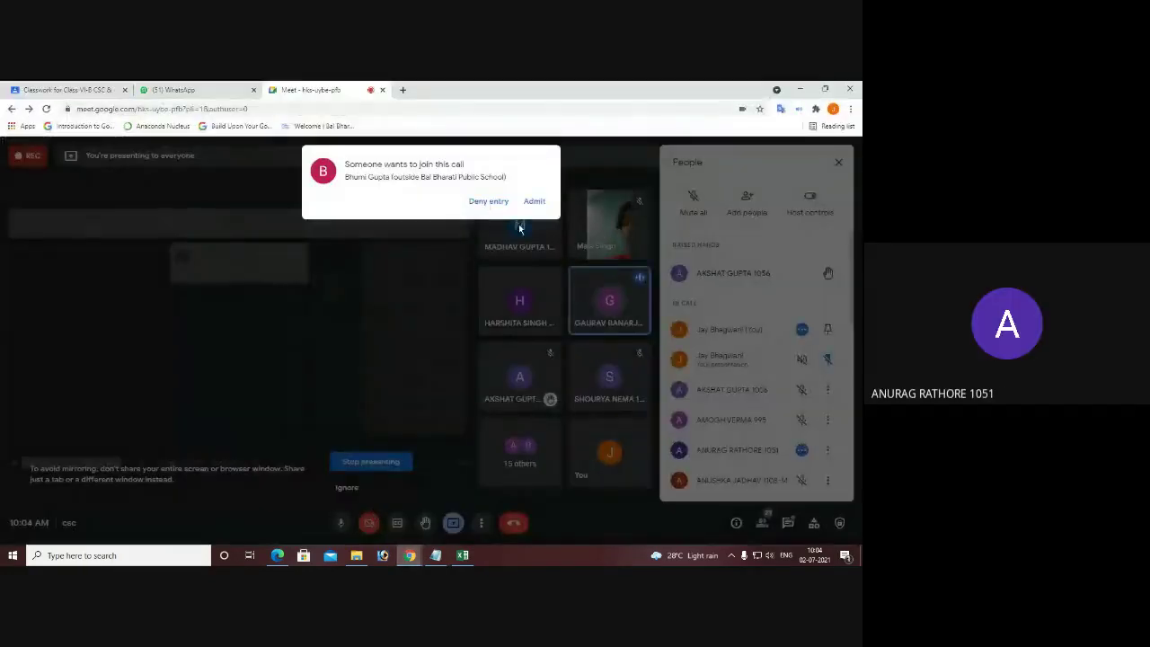
click(533, 199)
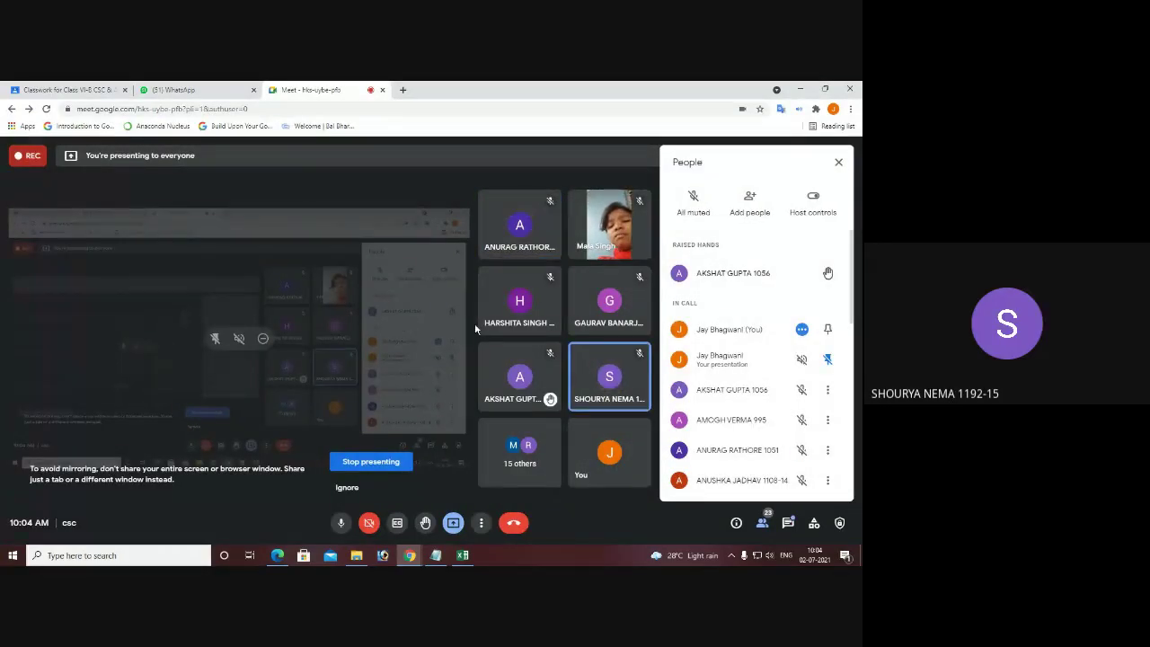
scroll(743, 384, down, 8)
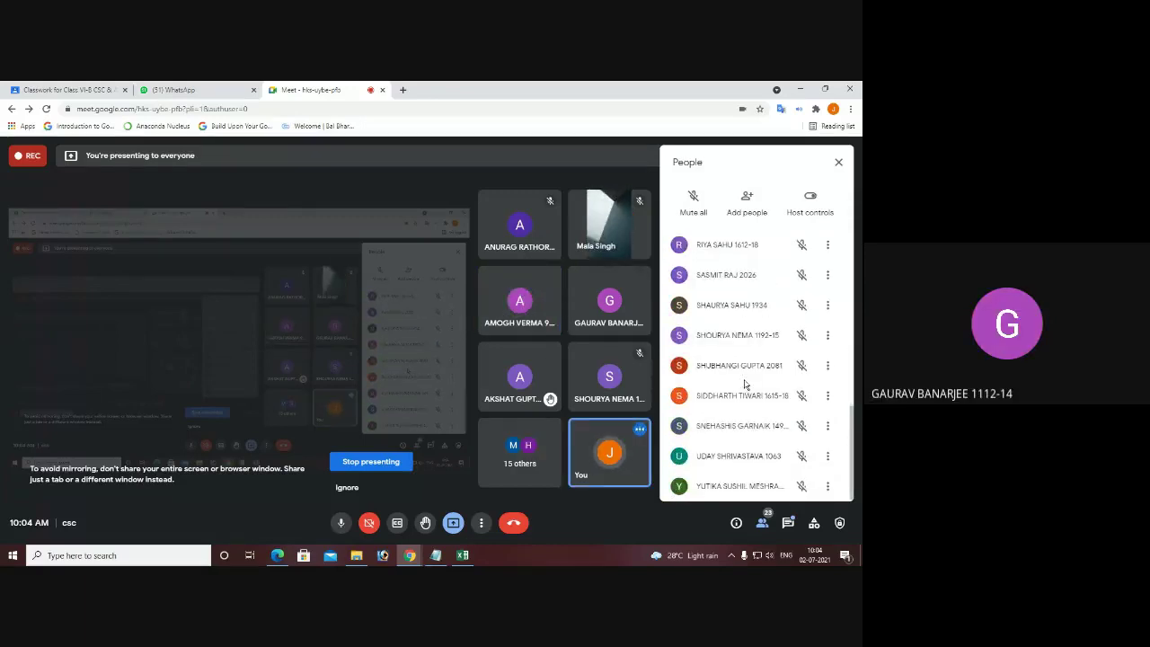
click(804, 90)
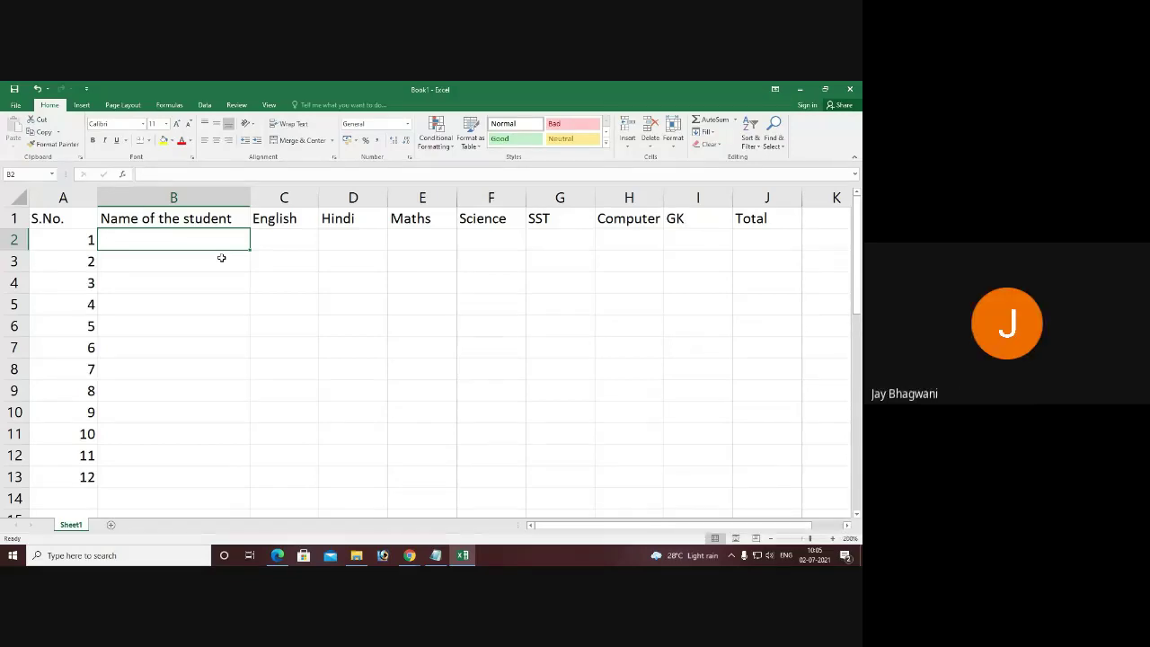
- Enter the first student's name in B2 and correct its spelling by removing the extra h at the end
text(Vijayh)
key(Return)
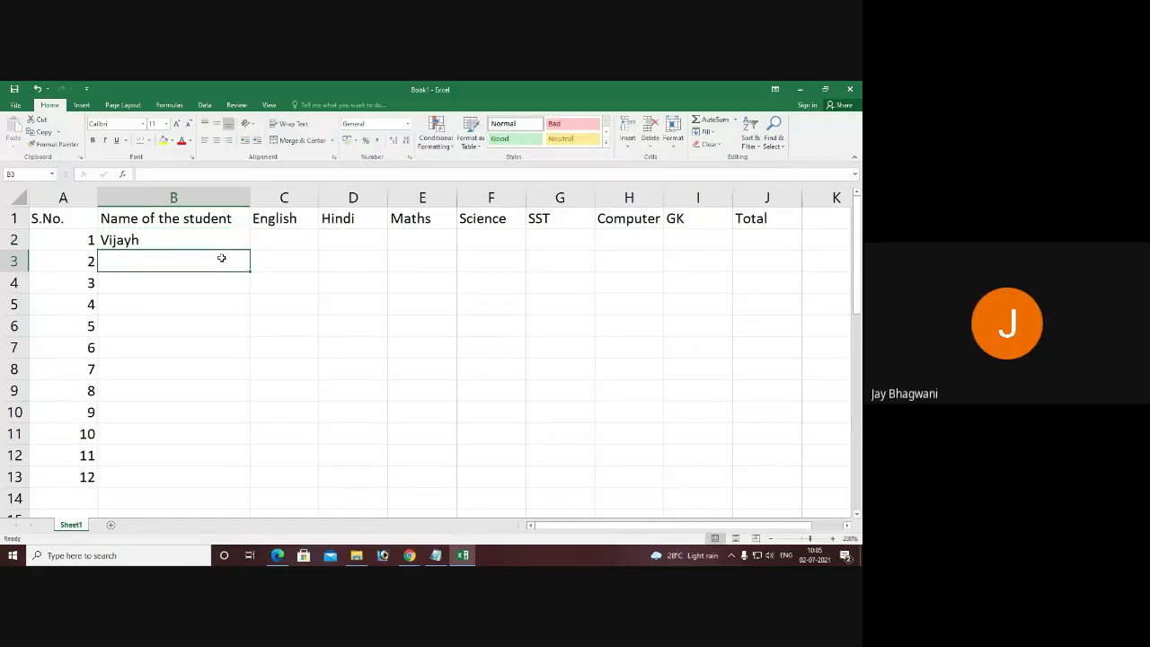
click(156, 239)
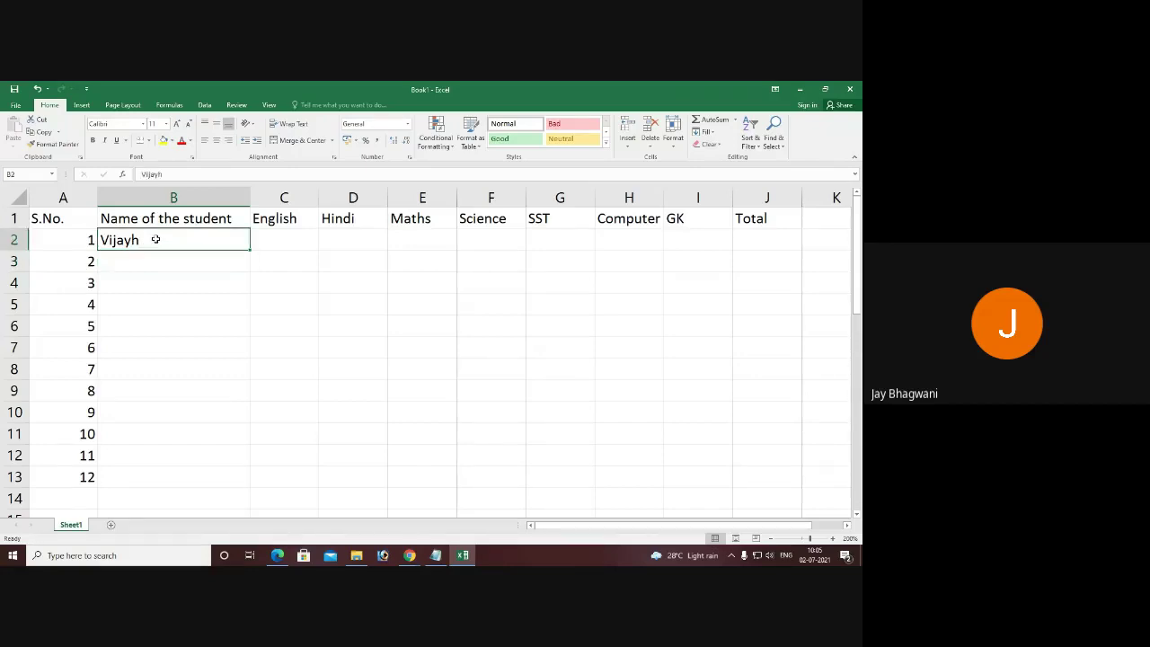
click(196, 177)
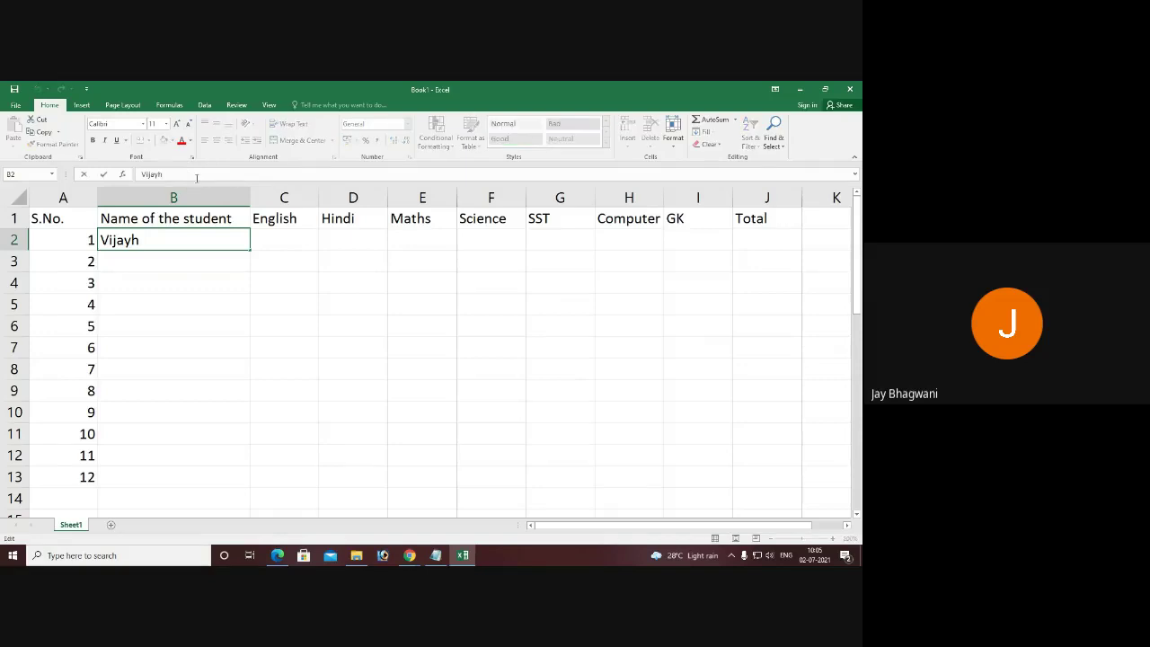
key(BackSpace)
click(158, 258)
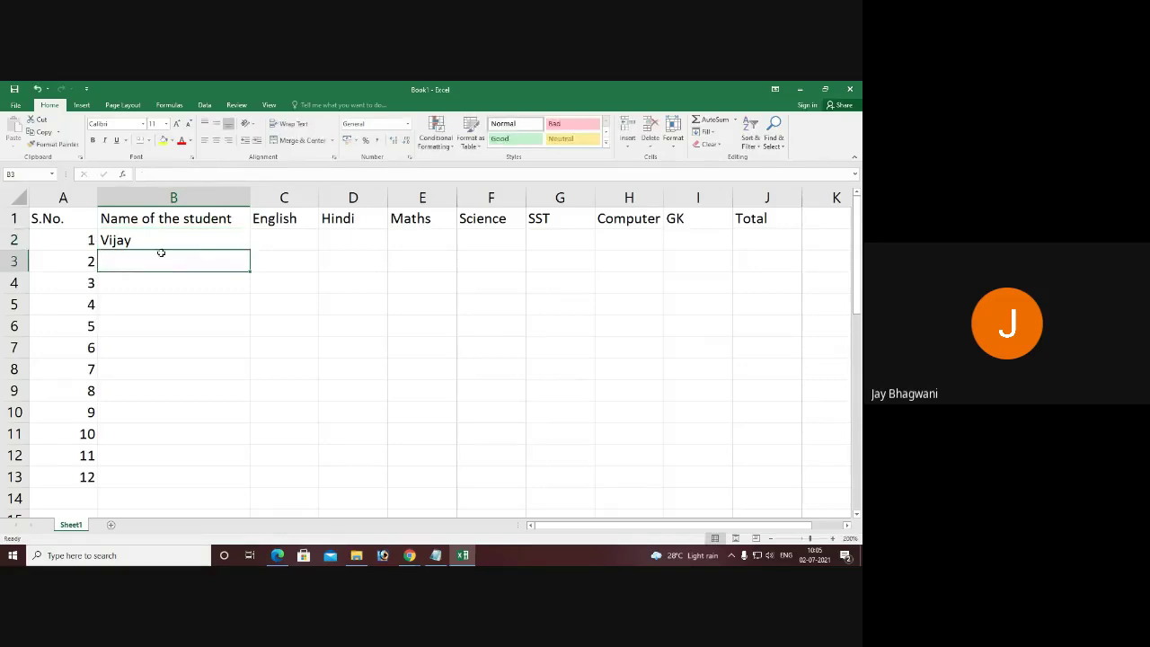
double_click(162, 238)
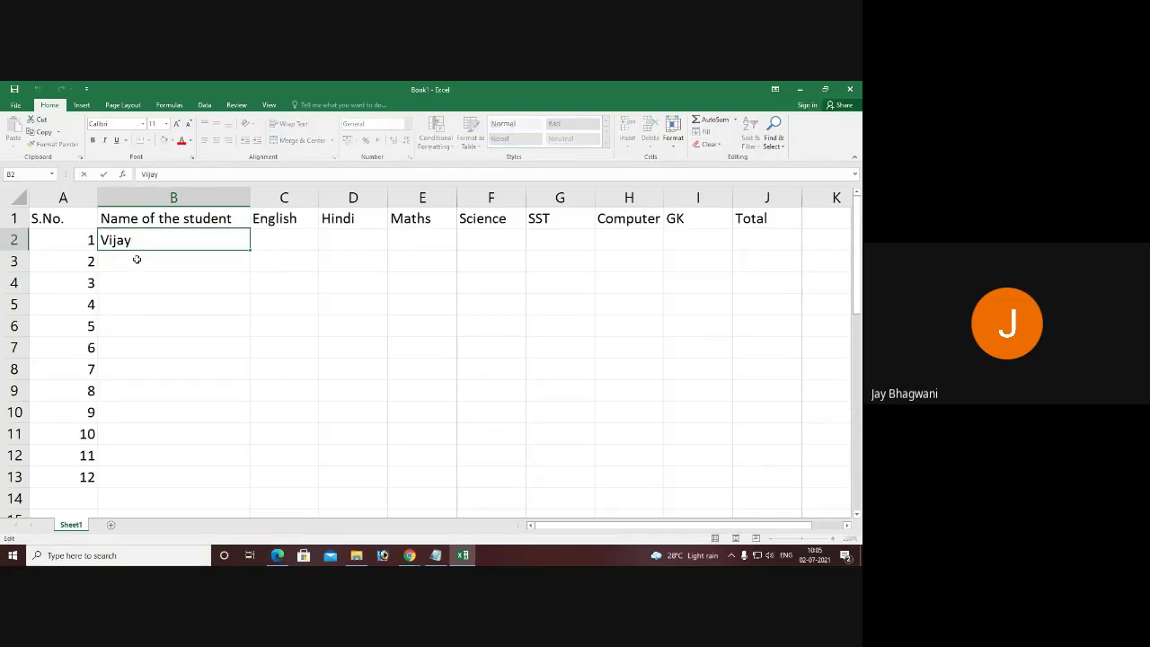
- Enter the second and third students' names in B3 and B4
click(136, 259)
text(Ram)
click(206, 273)
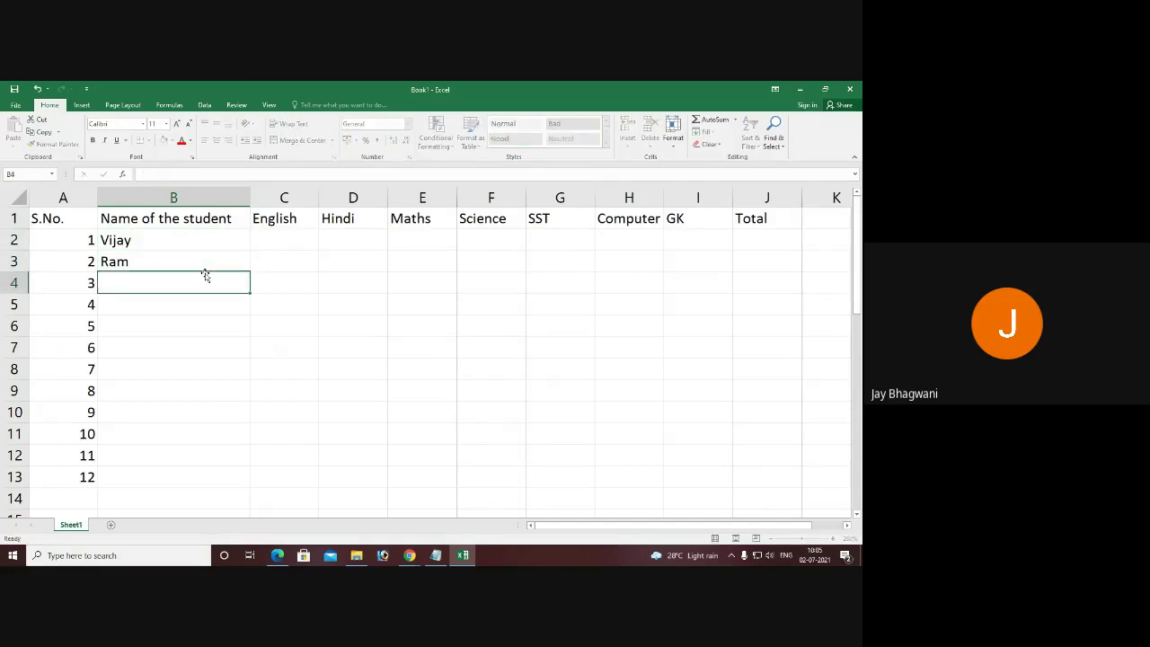
text(Shayam)
key(Return)
- Enter the fourth student's name in B5, correcting the typing errors
text(V)
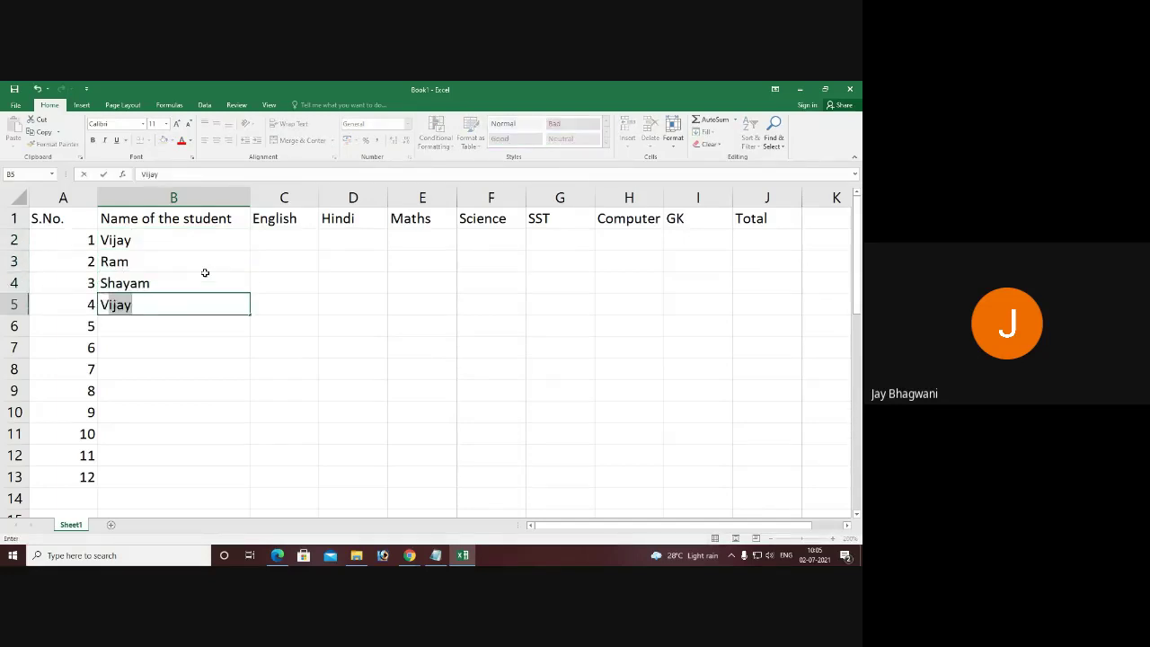
key(BackSpace)
key(BackSpace)
text(Mojhan)
key(BackSpace)
key(BackSpace)
key(BackSpace)
key(BackSpace)
text(han)
key(Return)
- Enter the fifth student's name in B6, correcting the typing errors
text(Spojh)
key(BackSpace)
key(BackSpace)
key(BackSpace)
key(BackSpace)
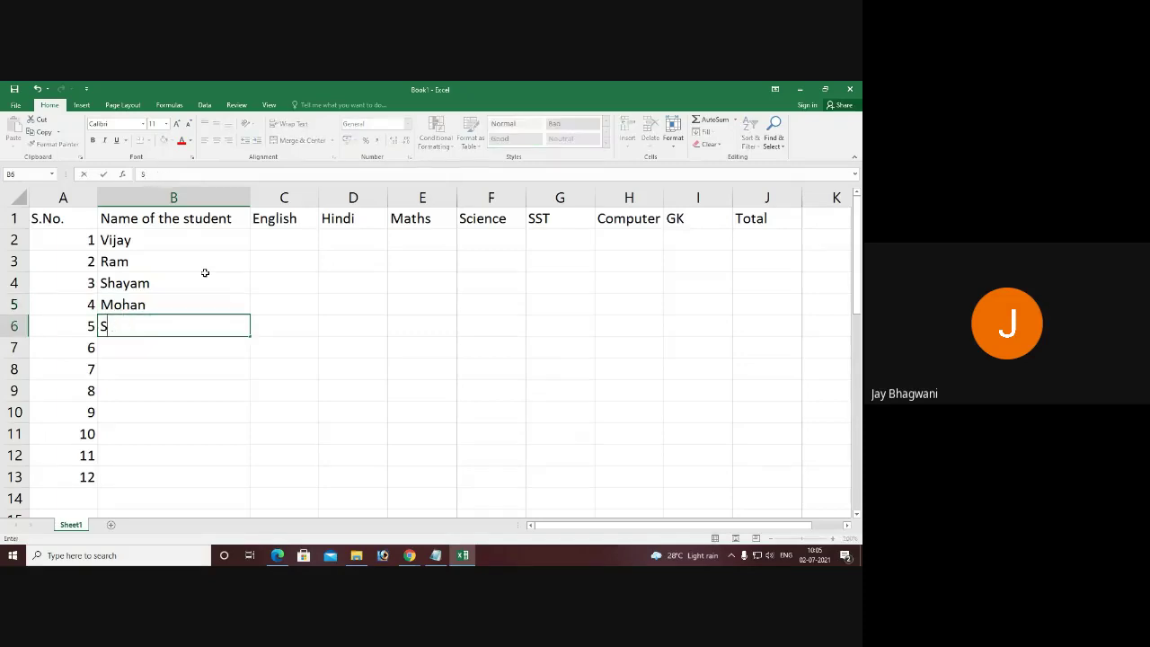
text(pj)
key(BackSpace)
key(BackSpace)
text(ohan)
key(Return)
- Enter the sixth student's name in B7, correcting the typing errors
text(Ropha)
key(BackSpace)
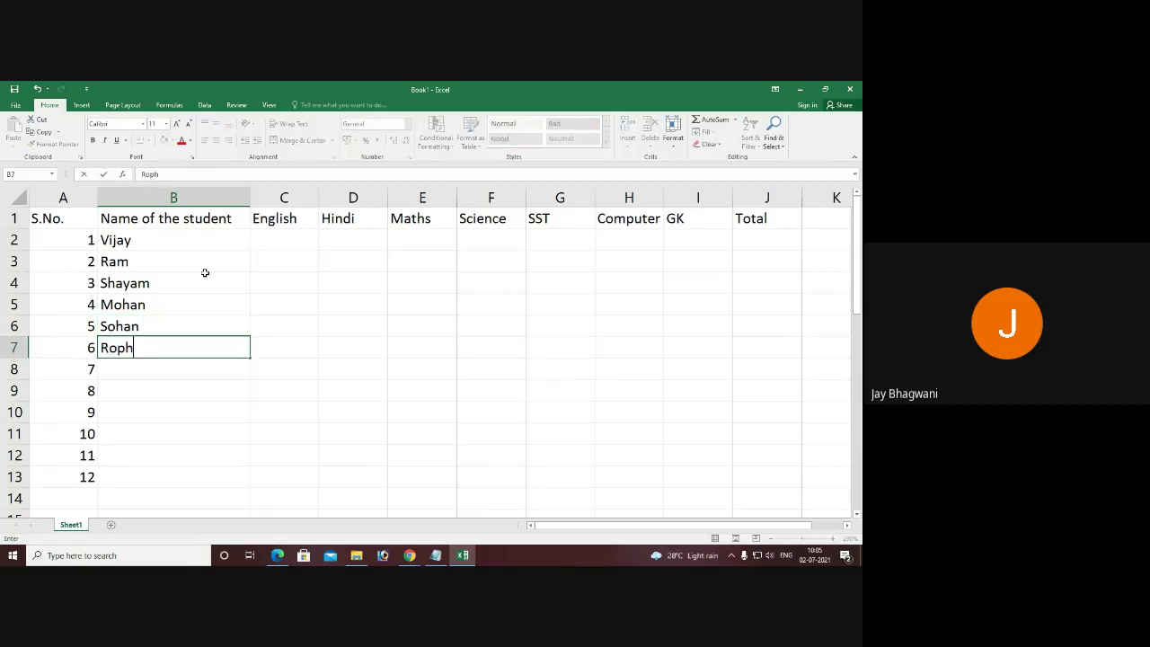
key(BackSpace)
key(BackSpace)
text(han)
key(Return)
- Enter the seventh and eighth students' names in B8 and B9
text(Cjhi)
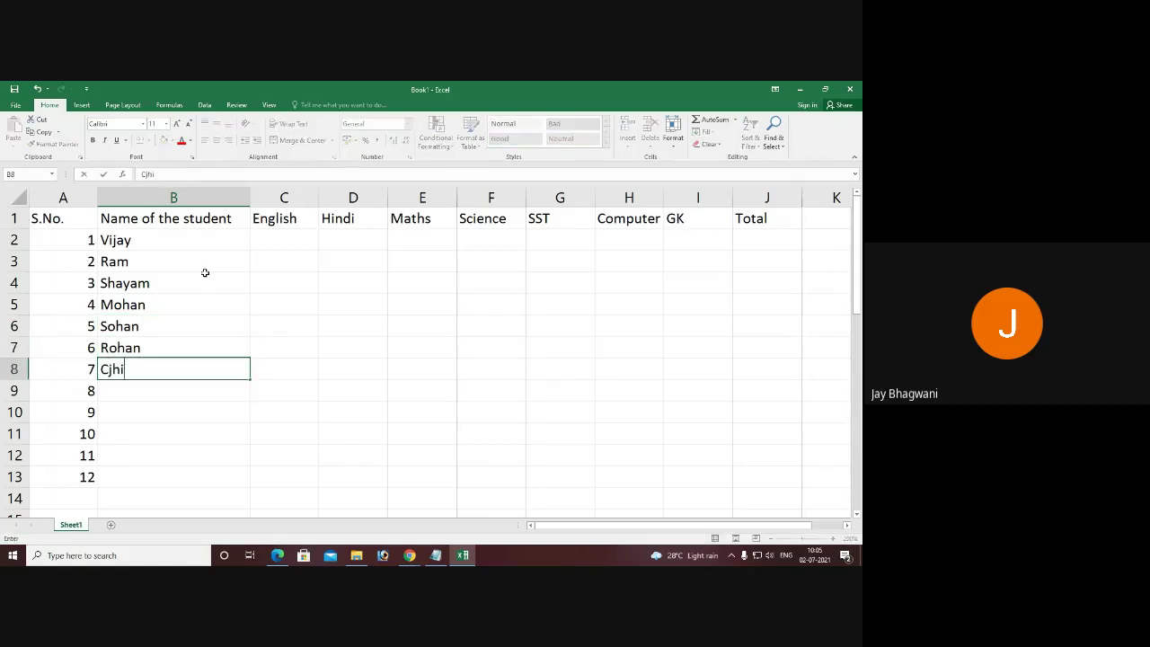
key(BackSpace)
key(BackSpace)
key(BackSpace)
text(hinky)
key(Return)
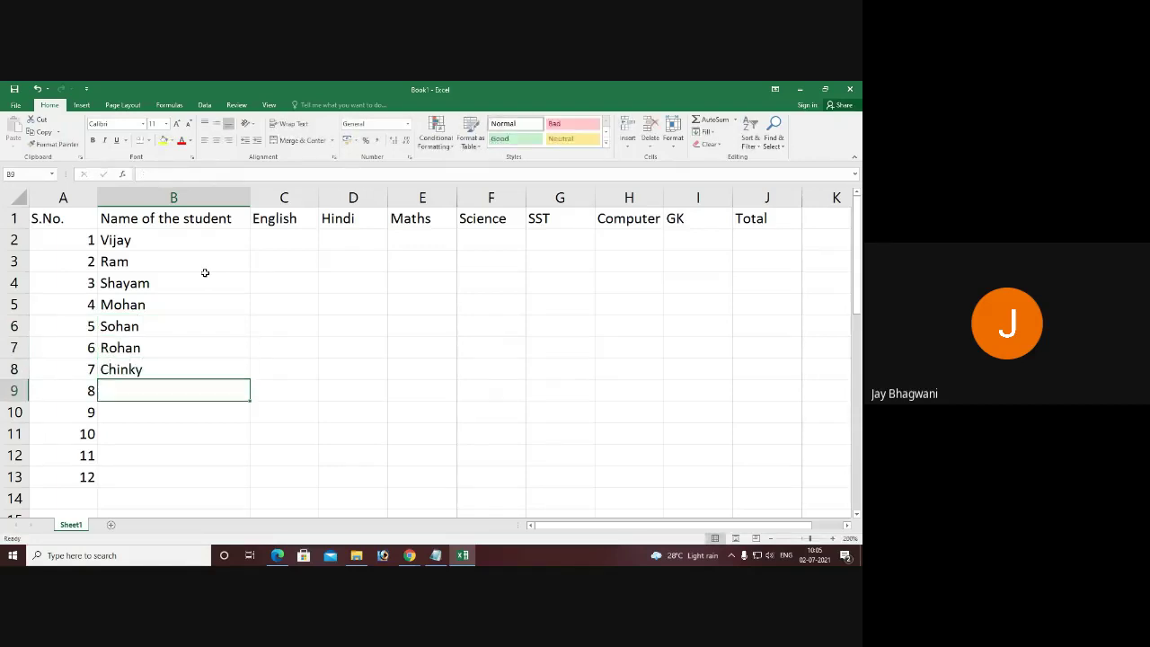
text(Minky)
key(Return)
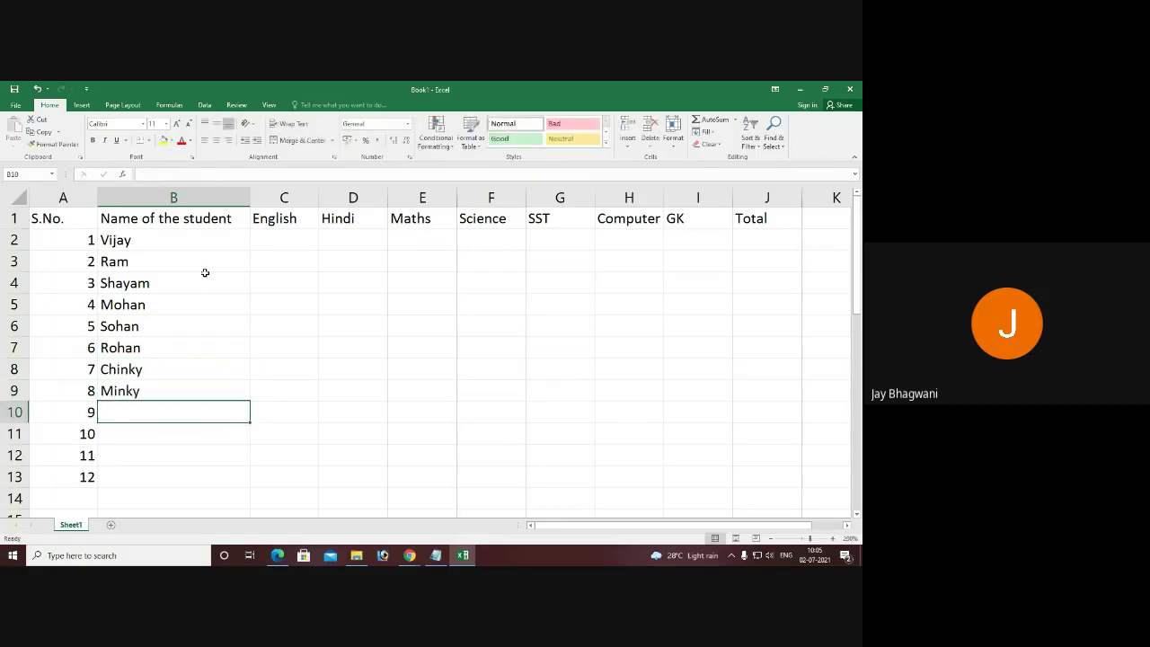
- Complete the name column by entering the ninth to twelfth students' names in B10:B13
text(Pinky)
key(Return)
text(Rinky)
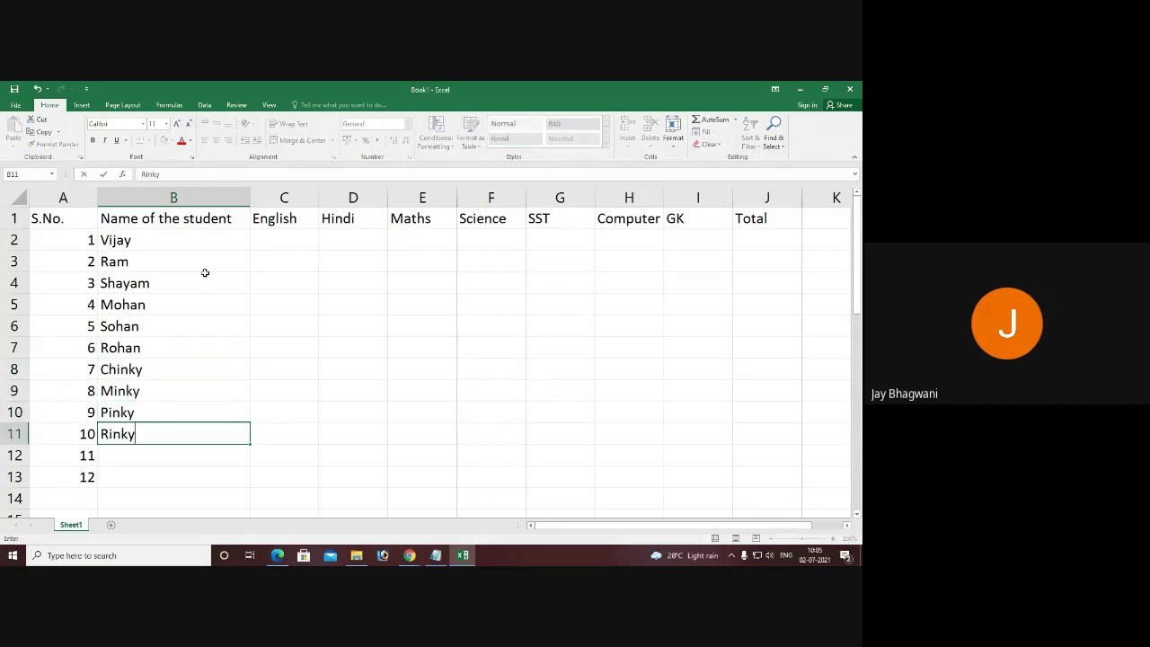
key(Return)
text(Ran)
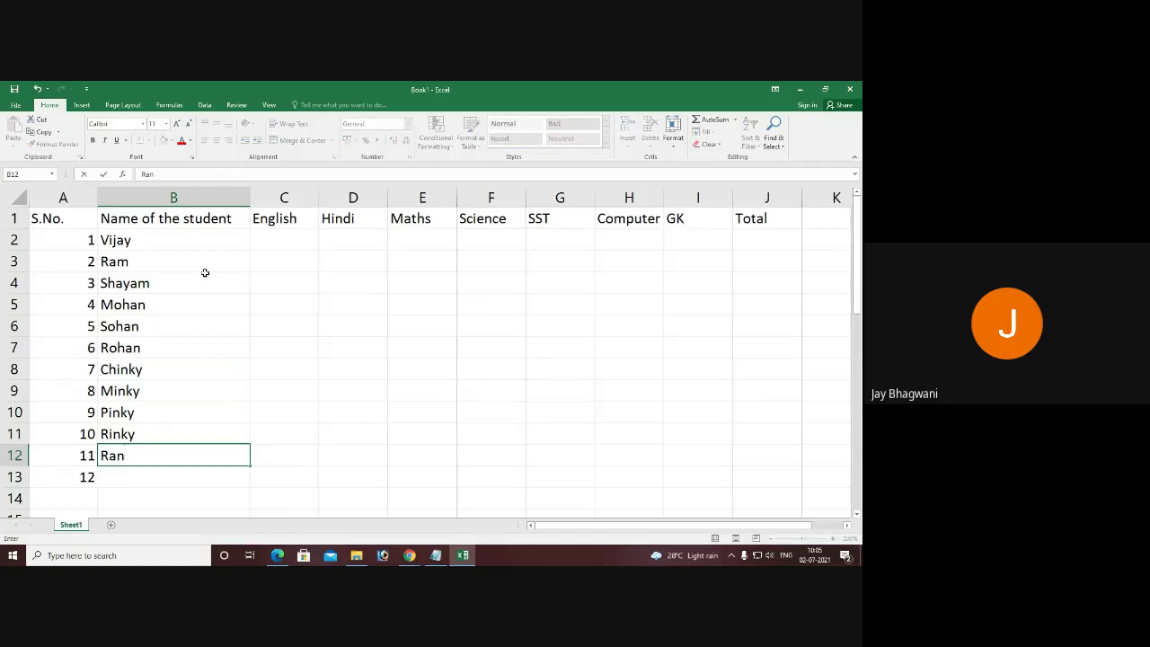
key(BackSpace)
text(vi)
key(Return)
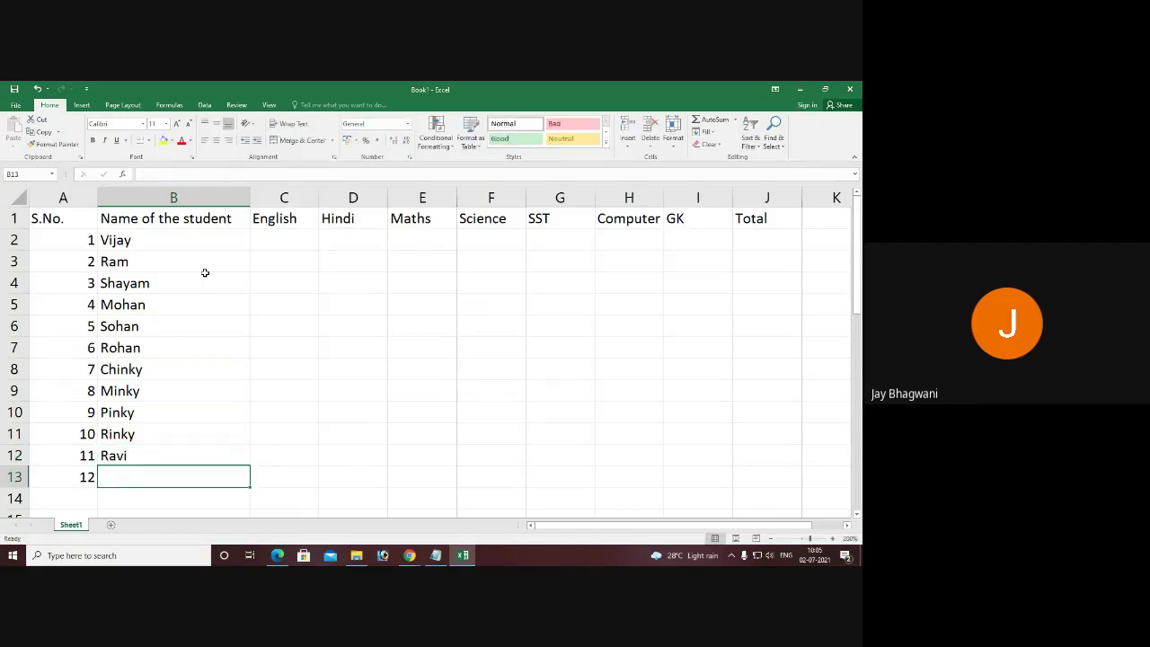
text(Dinesh)
key(Return)
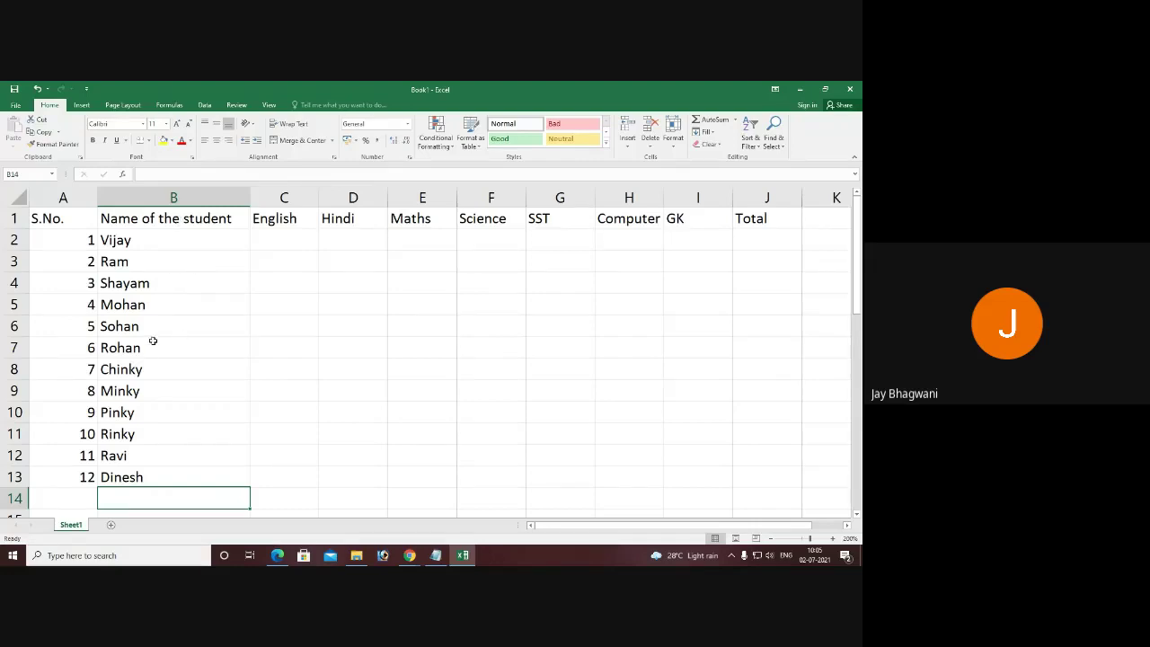
- Enter the English marks 58, 69, 85, 94 and 68 in C2:C6
click(297, 242)
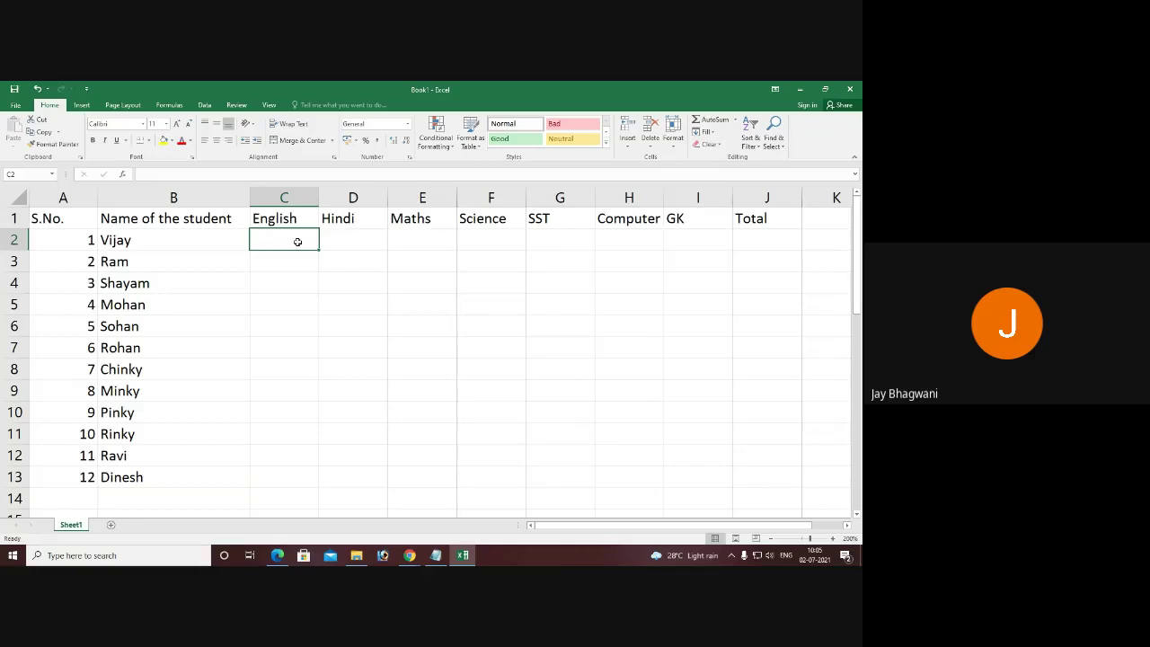
text(58)
key(Return)
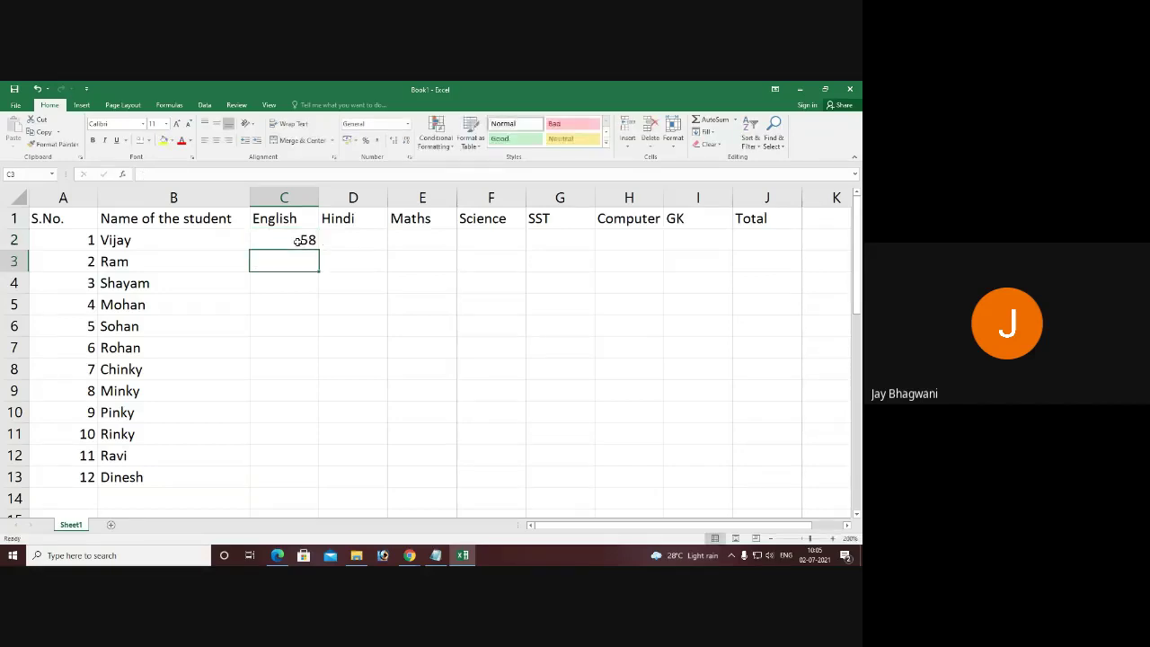
text(69)
key(Return)
text(85)
key(Return)
text(94)
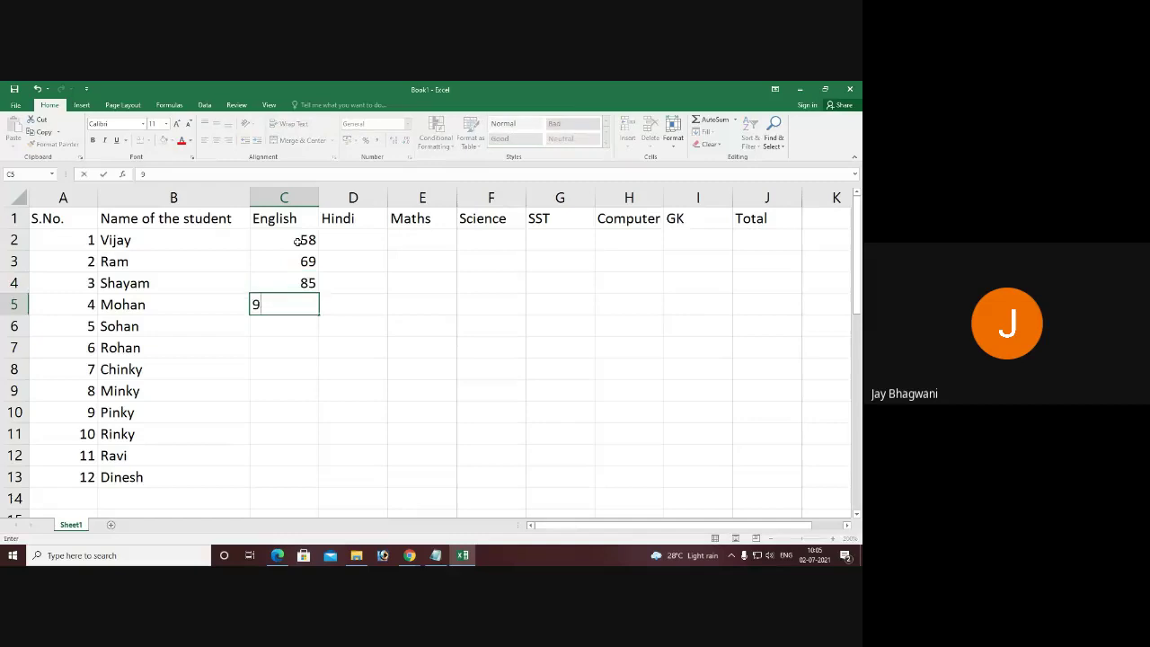
key(Return)
text(68)
key(Return)
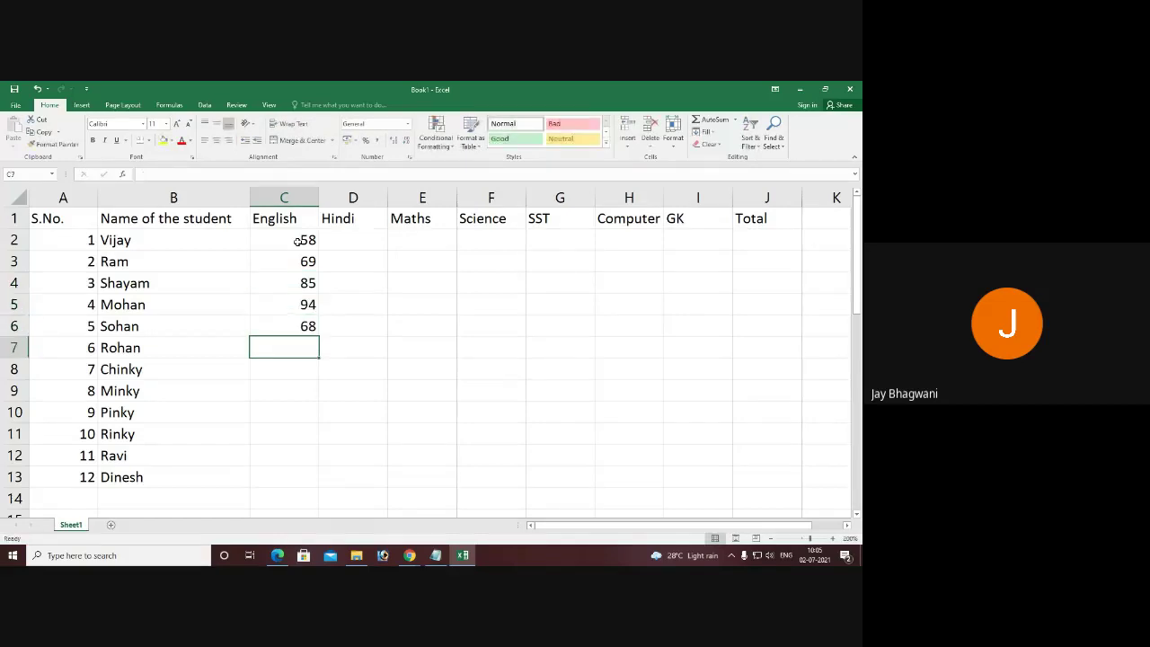
- Enter the English marks 65, 63, 48 and 65 in C7:C10
text(65)
key(Return)
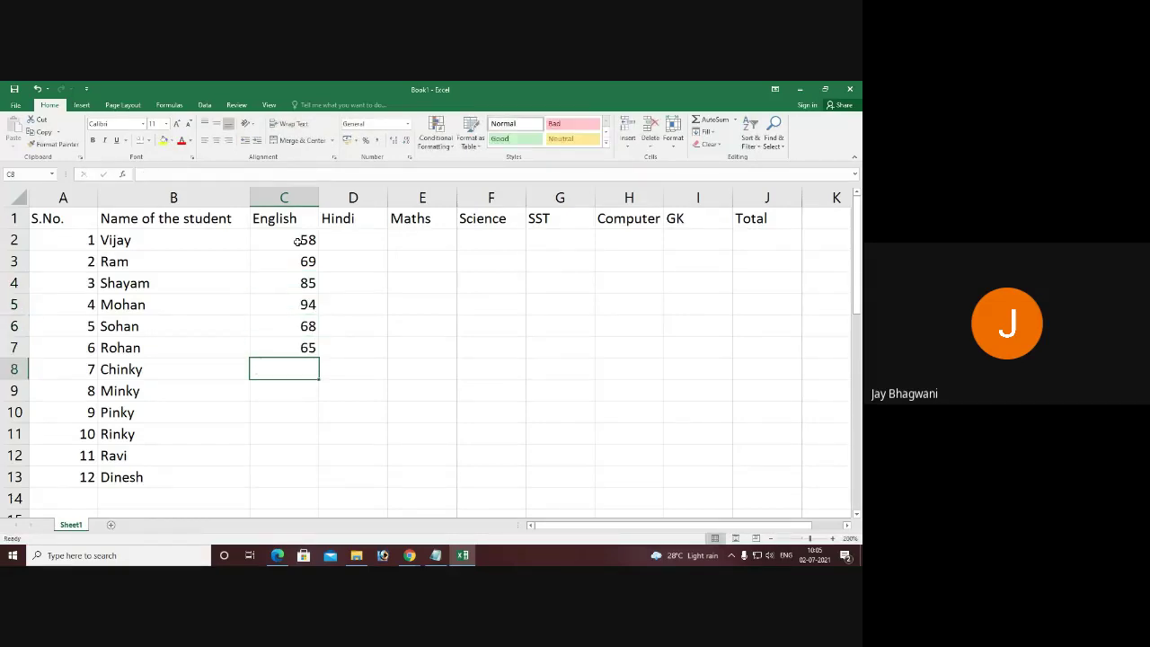
text(63)
key(Return)
text(48)
key(Return)
text(65)
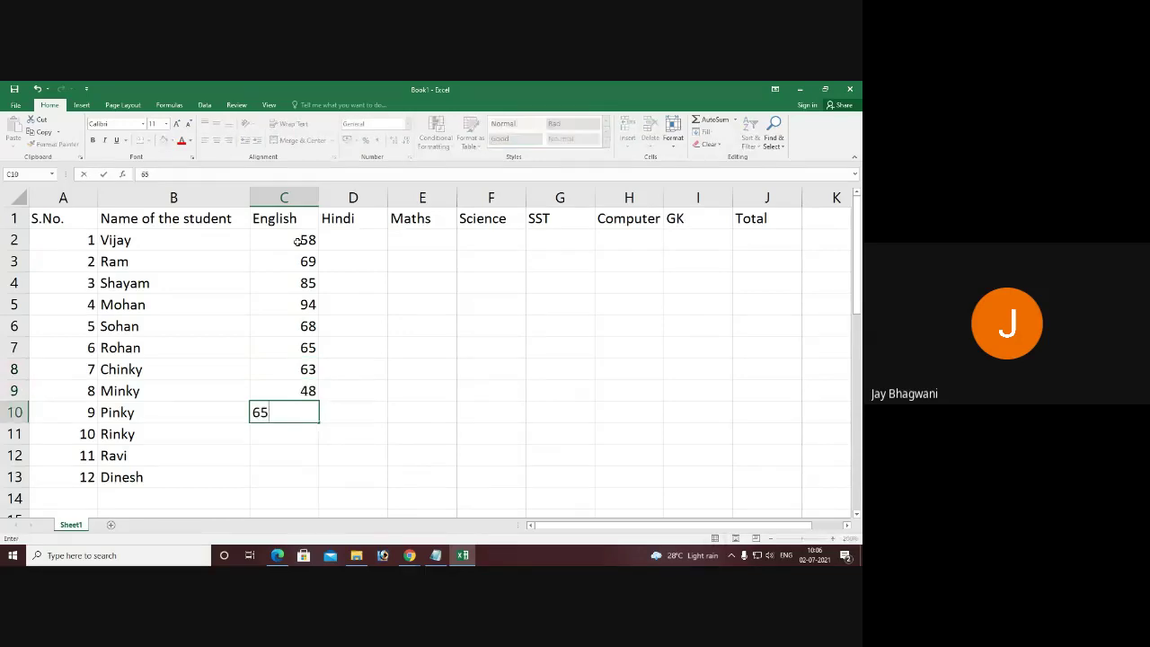
key(Return)
- Complete the English column with the marks 89, 96 and 85 in C11:C13
text(895)
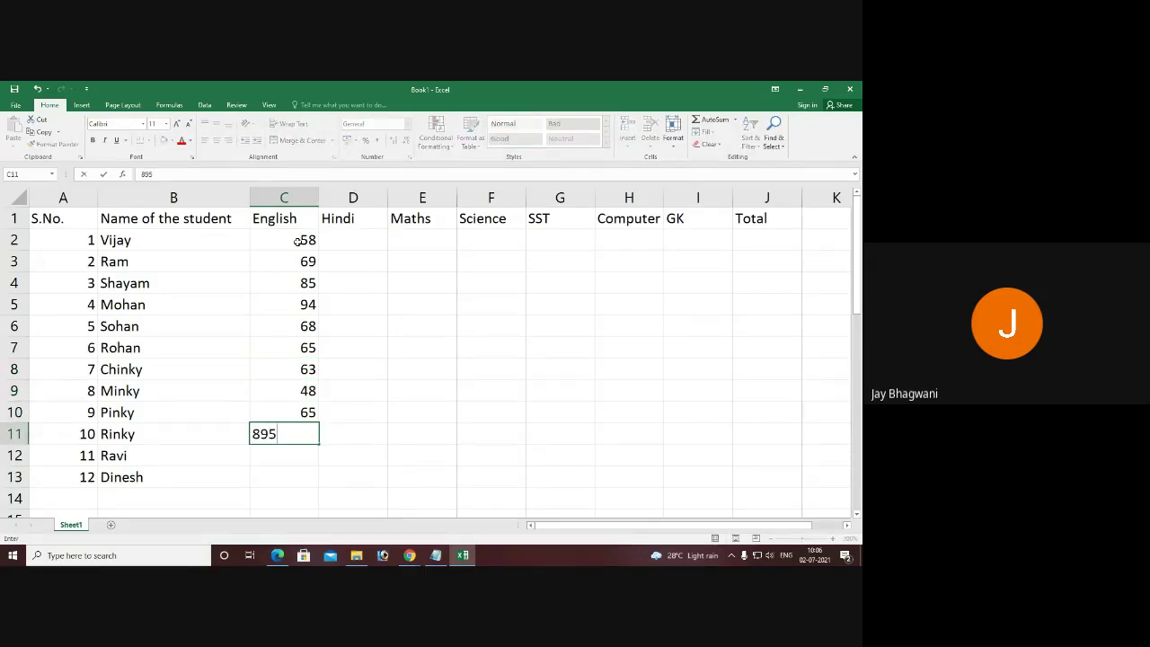
key(BackSpace)
key(Return)
text(96)
key(Return)
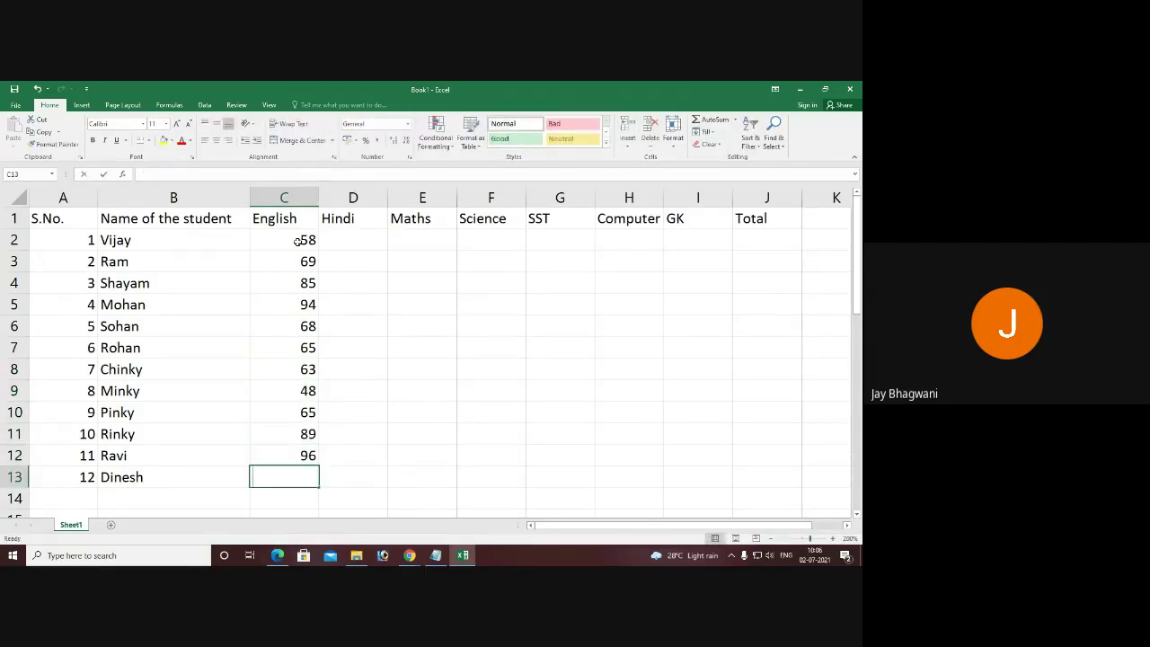
text(85)
key(Tab)
- Enter the Hindi marks 58, 65 and 85 in D2:D4
key(Up)
key(Up)
key(Up)
key(Up)
key(Up)
key(Up)
key(Up)
key(Up)
key(Up)
key(Up)
key(Up)
key(Up)
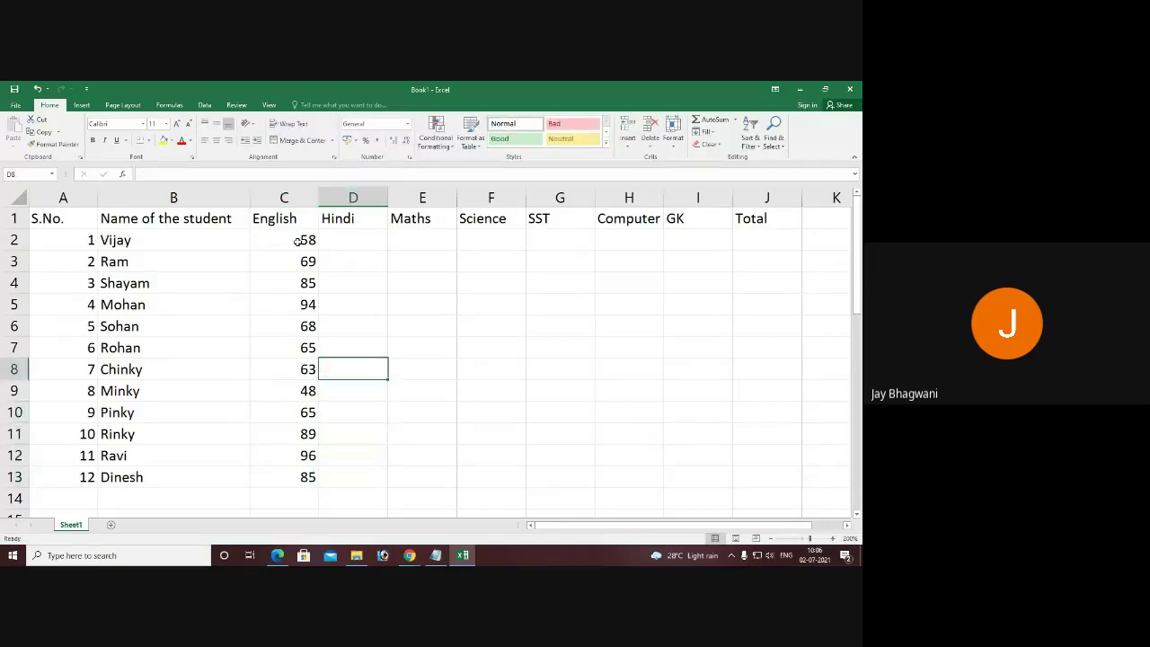
key(Down)
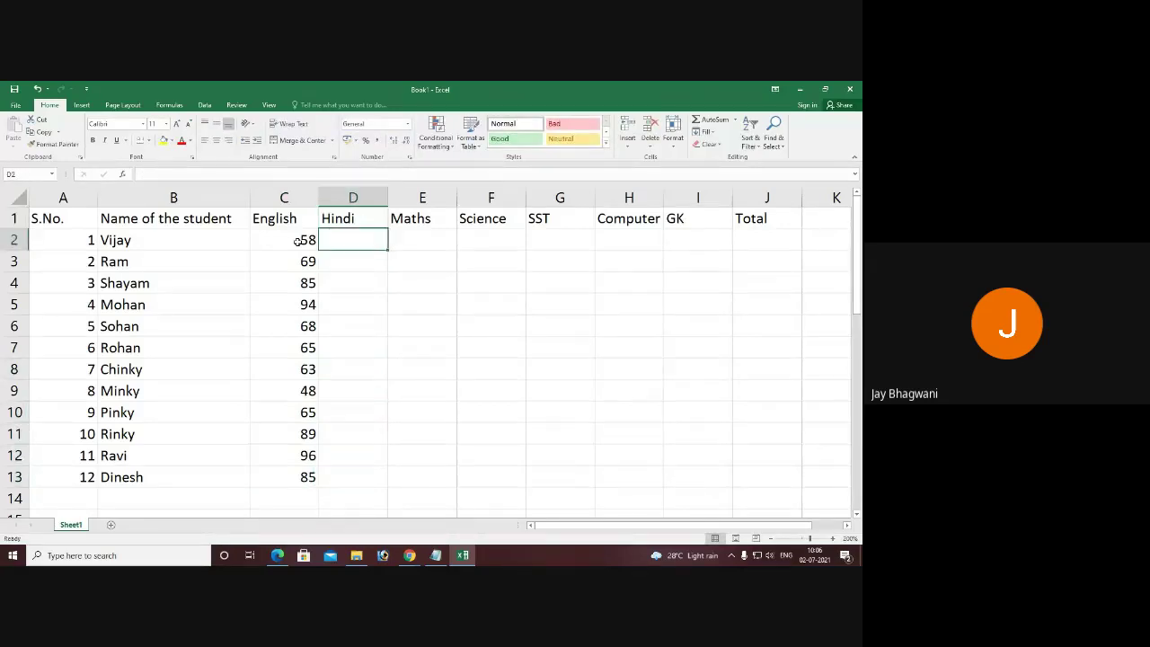
text(58)
key(Return)
text(65)
key(Return)
text(85)
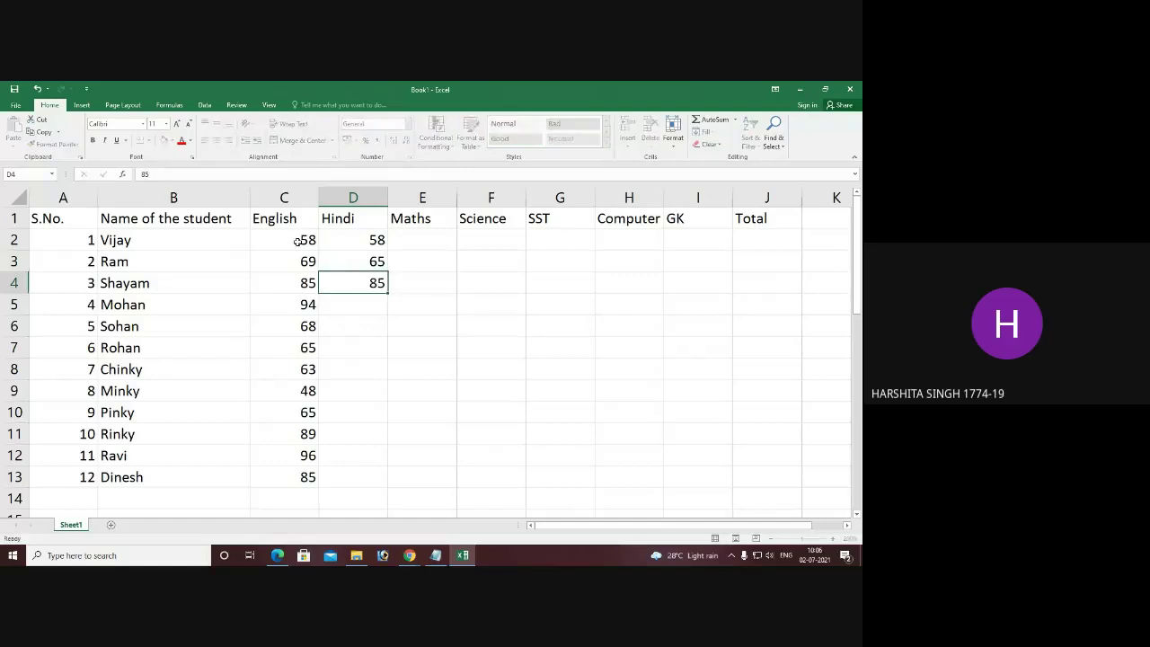
key(Return)
- Enter the Hindi marks 45, 65, 62, 52 and 35 in D5:D9
text(45)
key(Return)
text(65)
key(Return)
text(62)
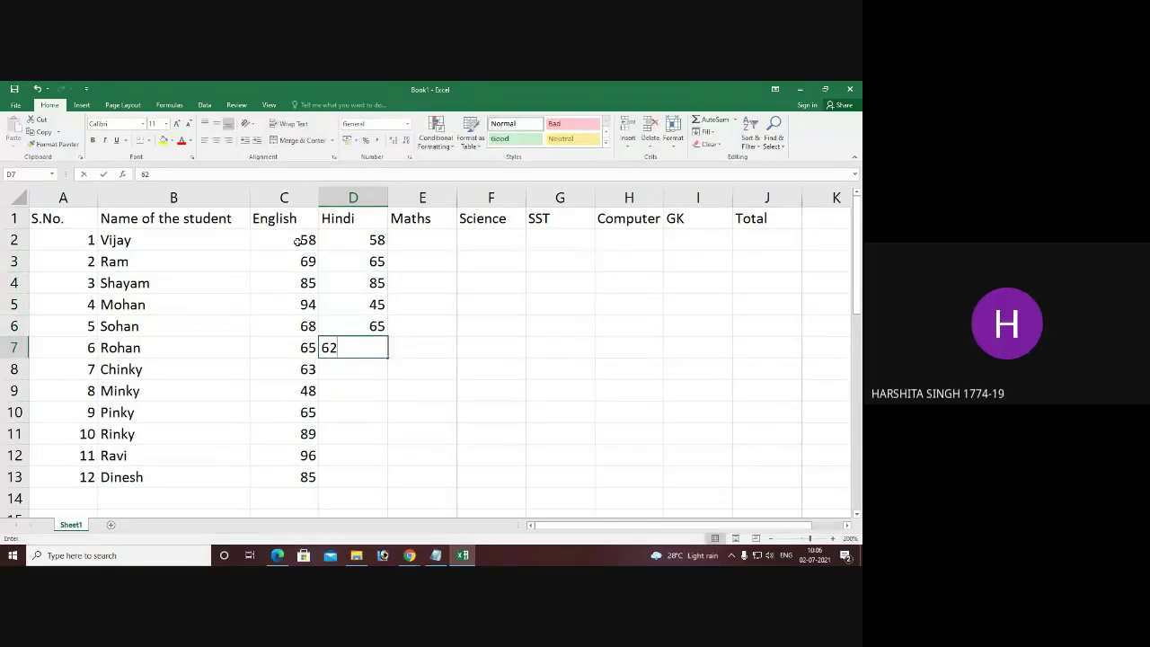
key(Return)
text(52)
key(Return)
text(35)
key(Return)
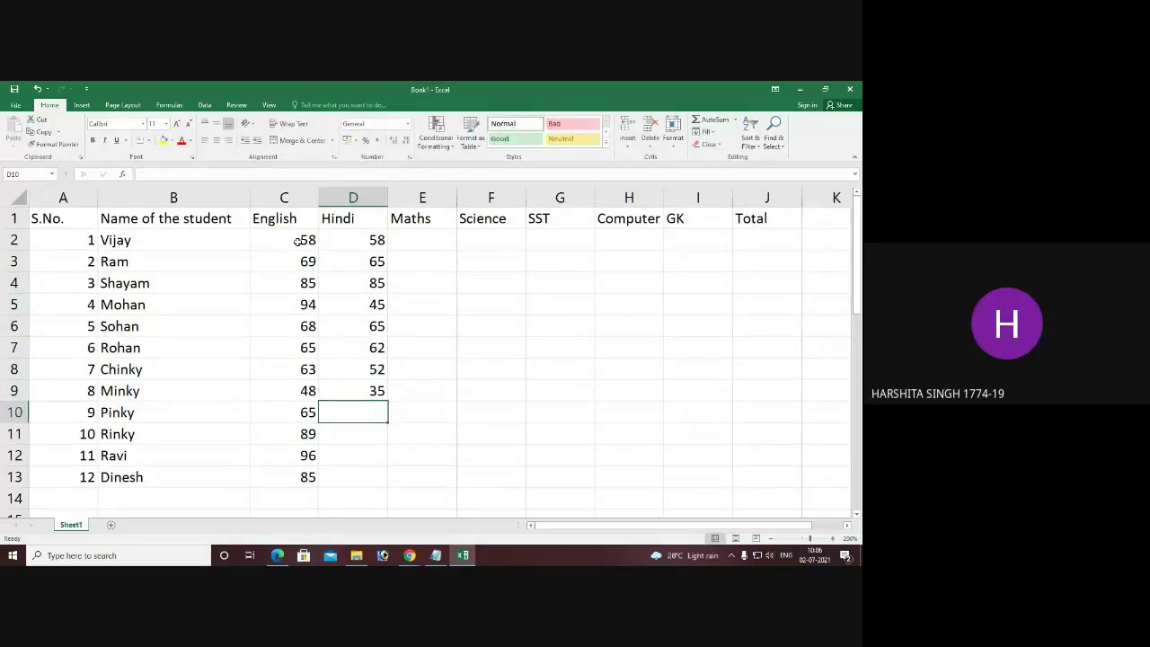
- Complete the Hindi column with the marks 68, 52, 69 and 95 in D10:D13
text(68)
key(Return)
text(52)
key(Return)
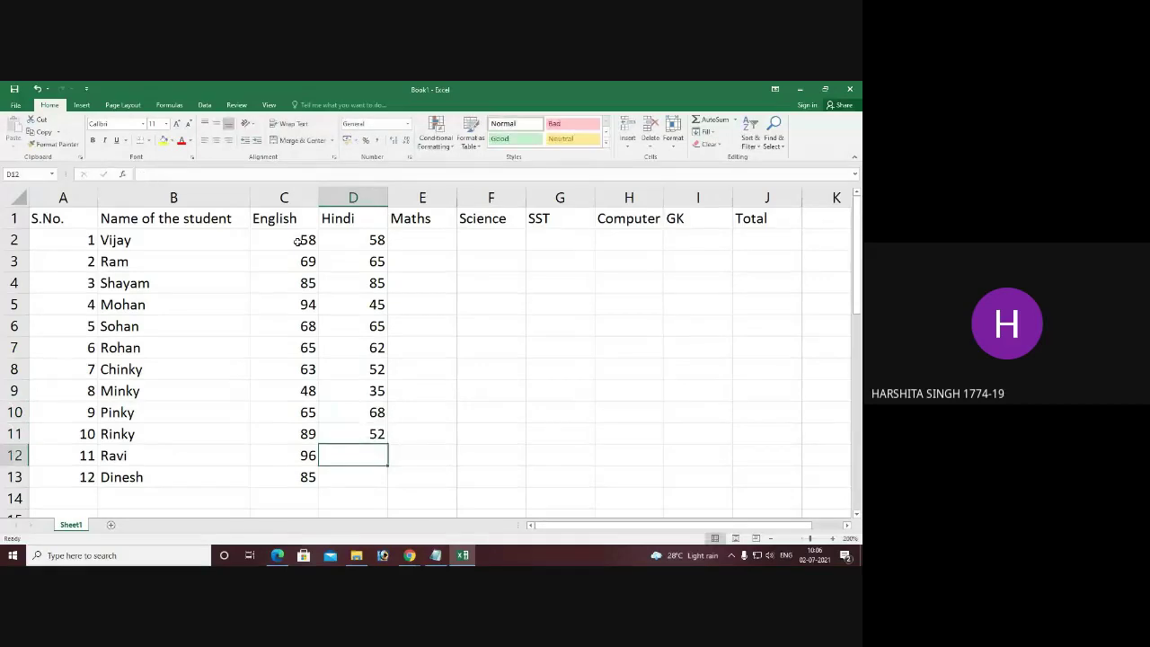
text(69)
key(Return)
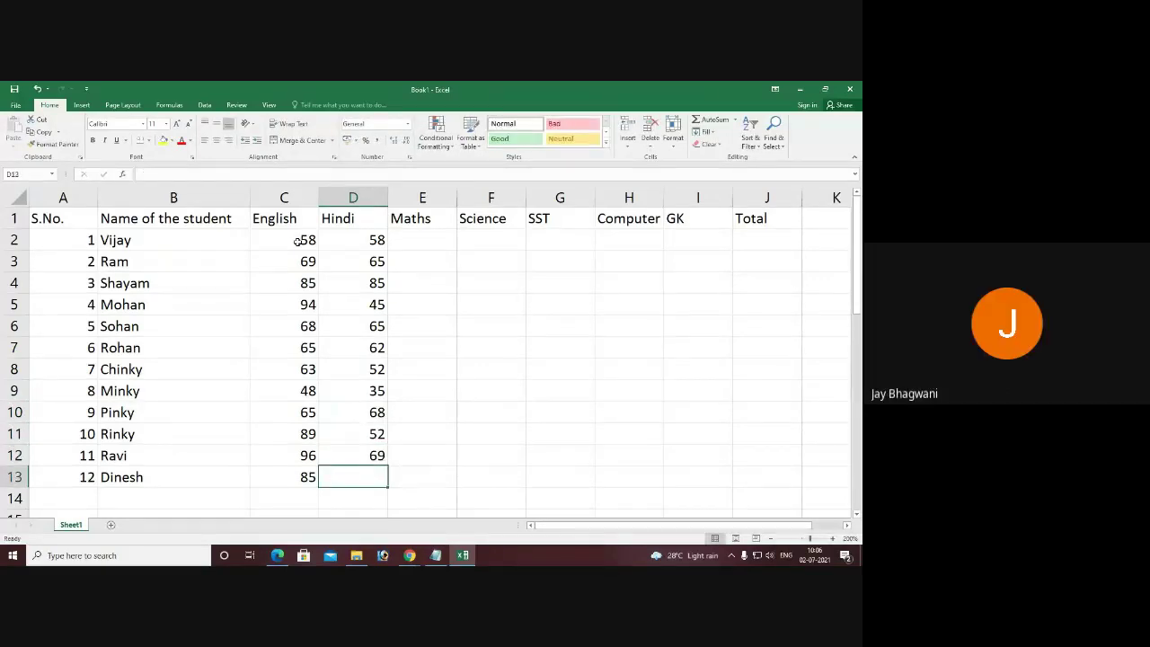
text(95)
key(Return)
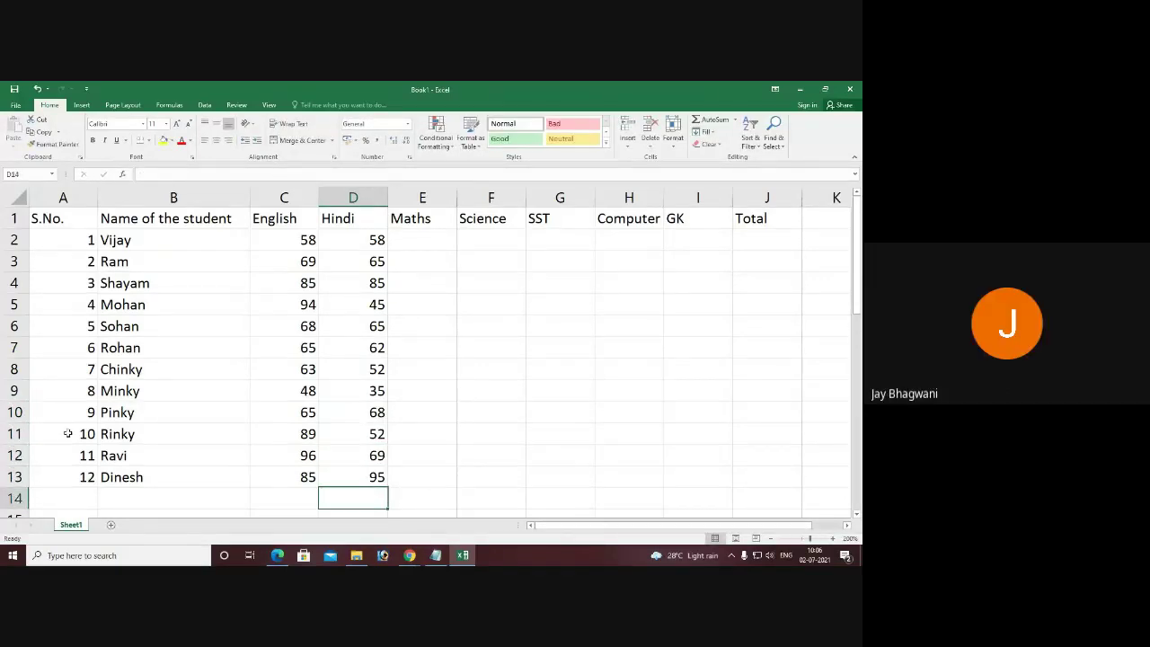
- Search Windows for "excel" and return to the workbook without launching anything
click(12, 557)
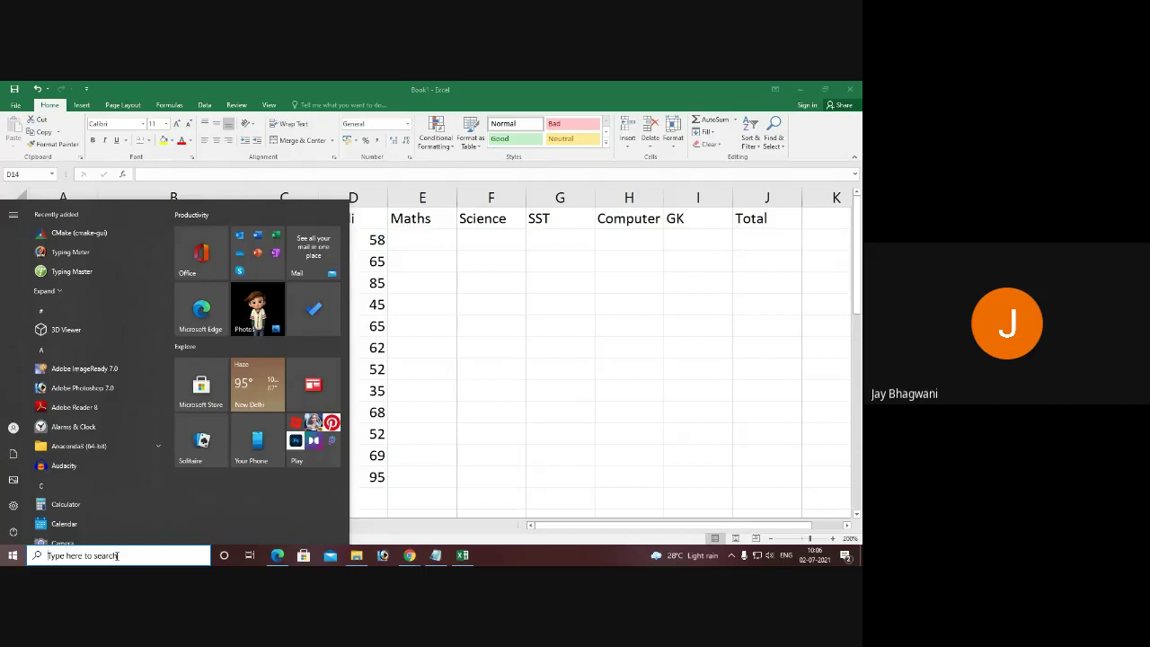
click(116, 555)
text(excel)
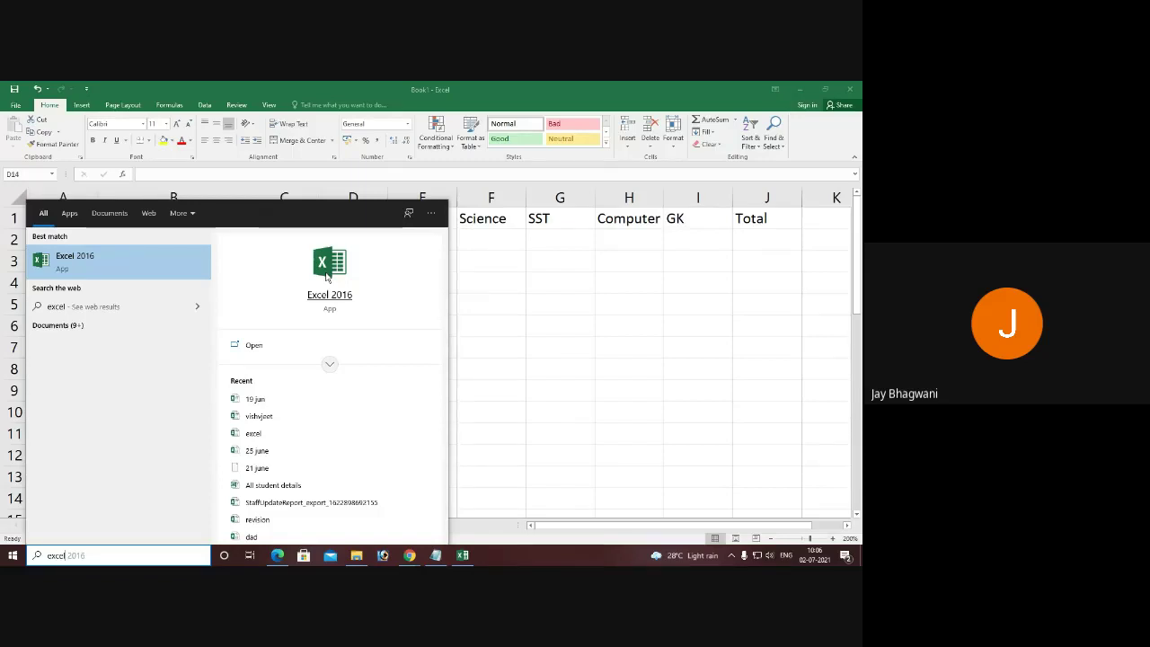
click(482, 261)
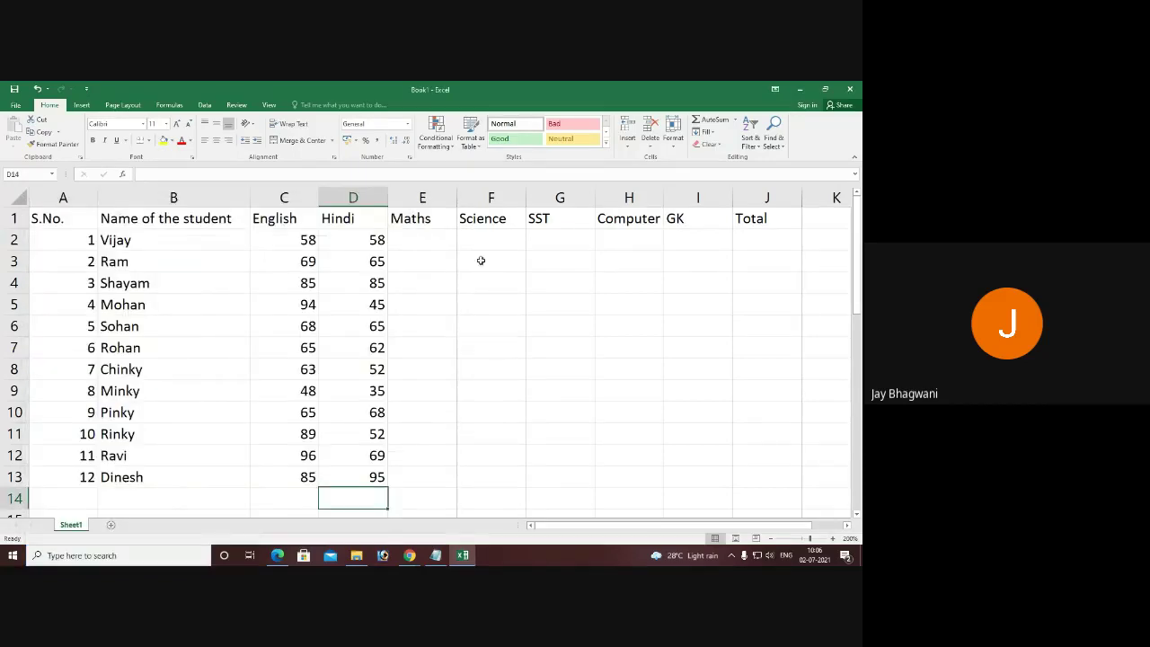
- Enter the Maths marks 65, 85 and 95 in E2:E4
click(435, 240)
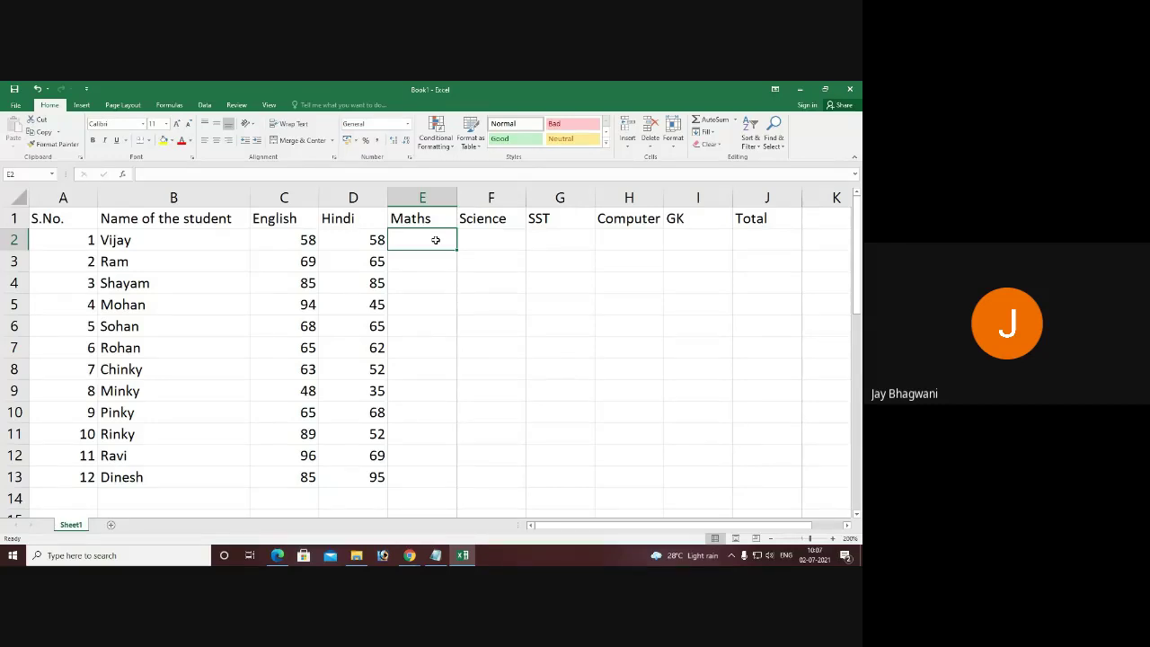
text(65)
key(Return)
text(85)
key(Return)
text(95)
key(Return)
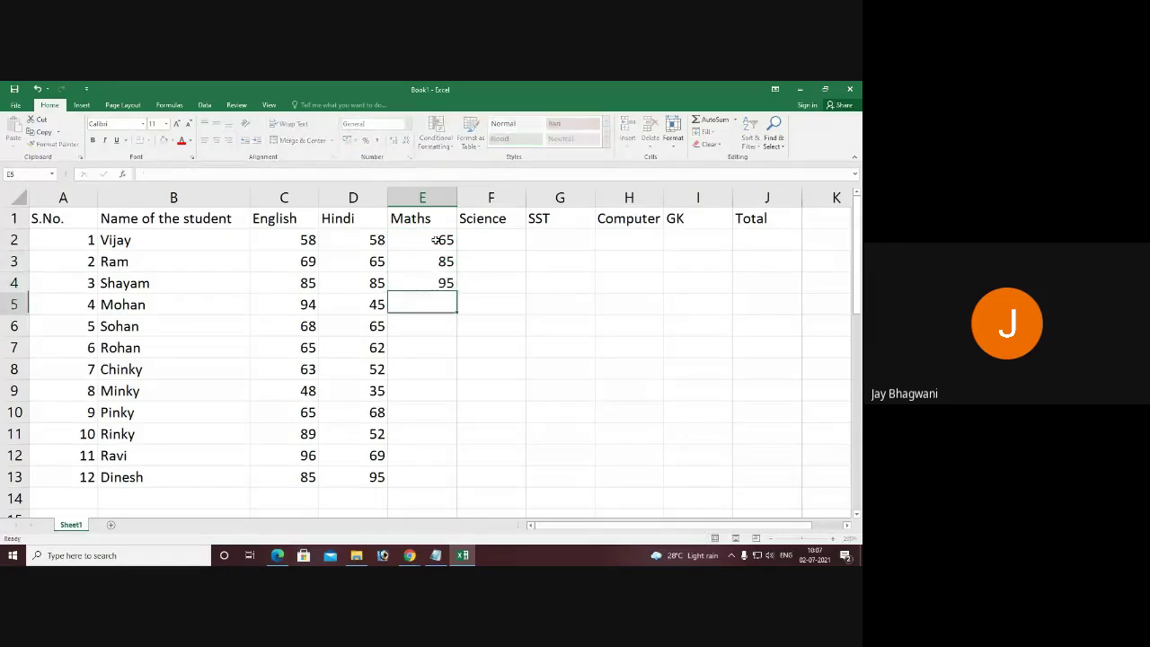
- Enter the Maths marks 75, 65, 62, 52 and 35 in E5:E9
text(75)
key(Return)
text(65)
key(Return)
text(62)
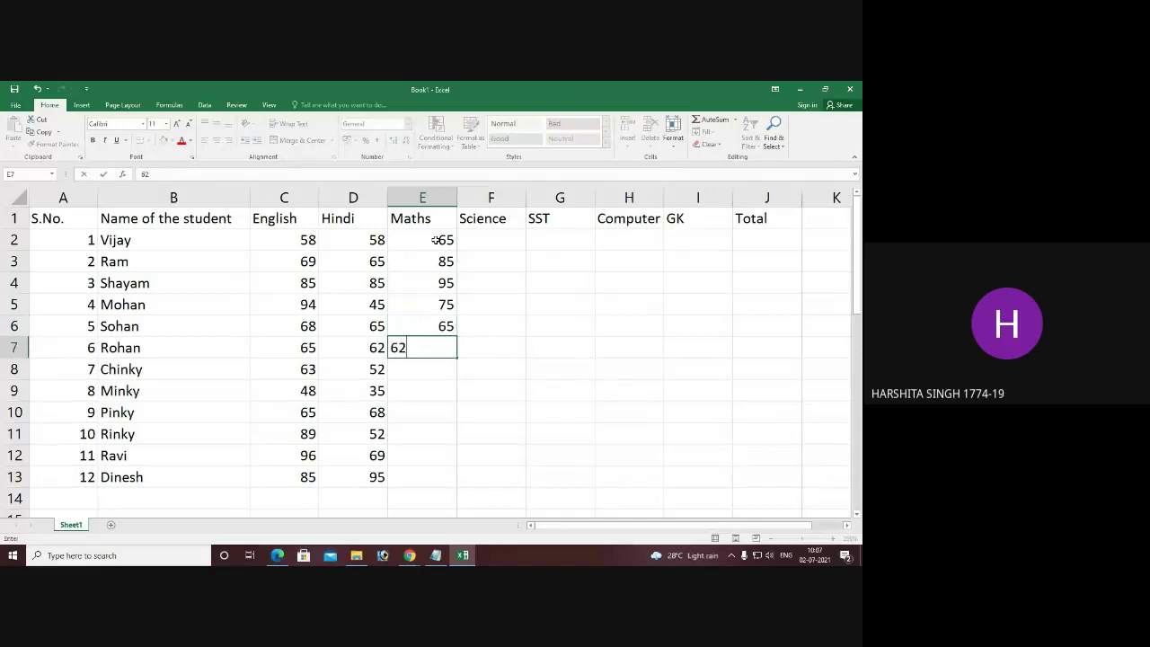
key(Return)
text(52)
key(Return)
text(35)
key(Return)
- Complete the Maths column with the marks 62, 48, 52 and 68 in E10:E13
text(62)
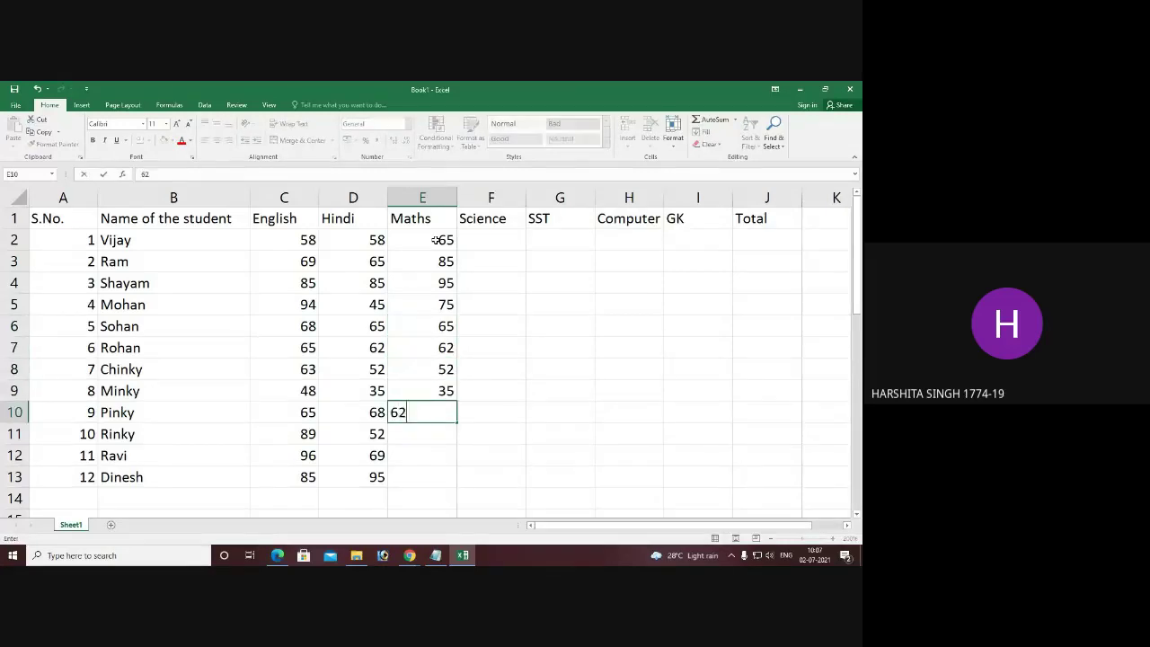
key(Return)
text(48)
key(Return)
text(52)
key(Return)
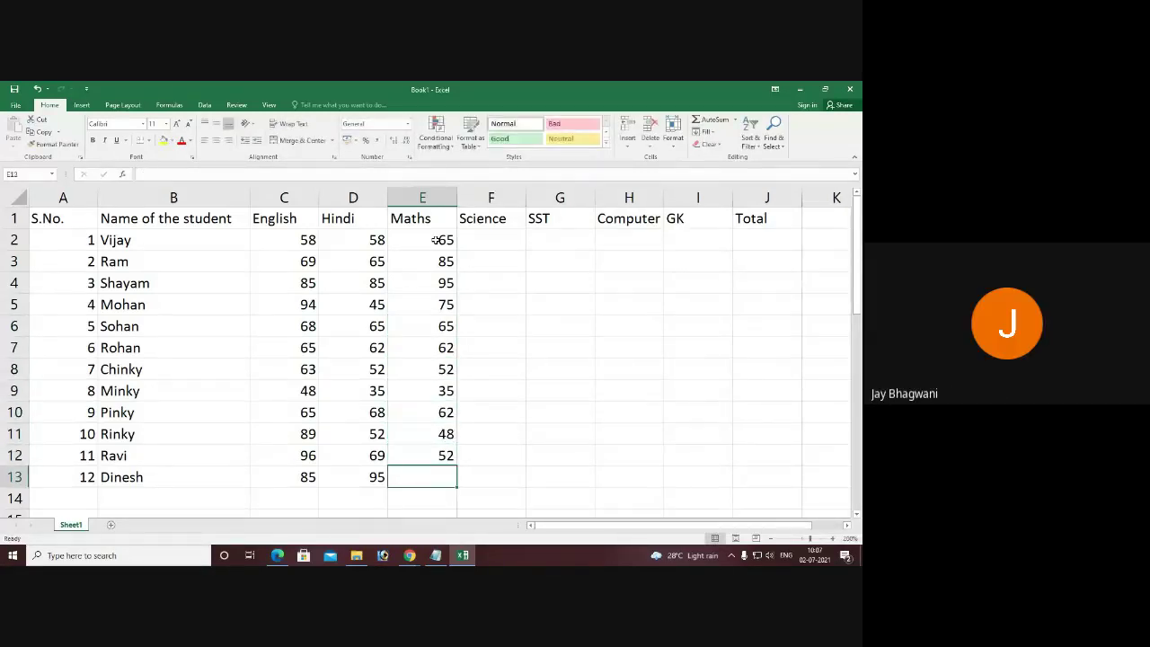
text(68)
key(Right)
- Enter the Science marks 85, 75 and 65 in F2:F4
key(Up)
key(Up)
key(Up)
key(Up)
key(Up)
key(Up)
key(Up)
key(Up)
key(Up)
key(Up)
key(Up)
key(Up)
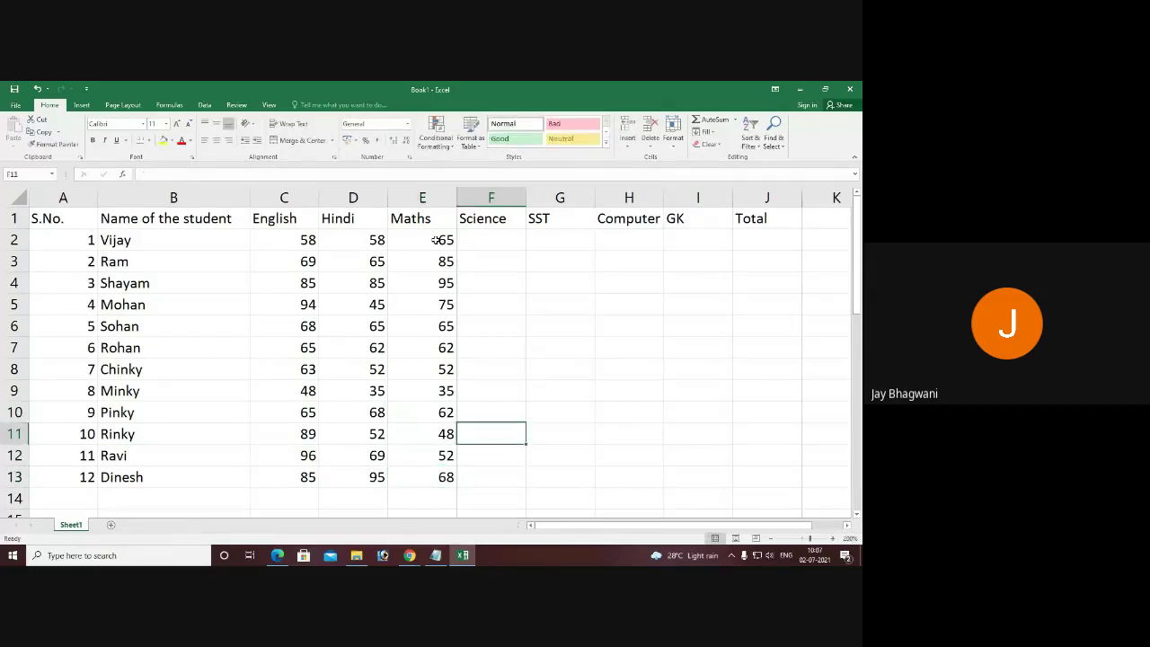
key(Down)
text(85)
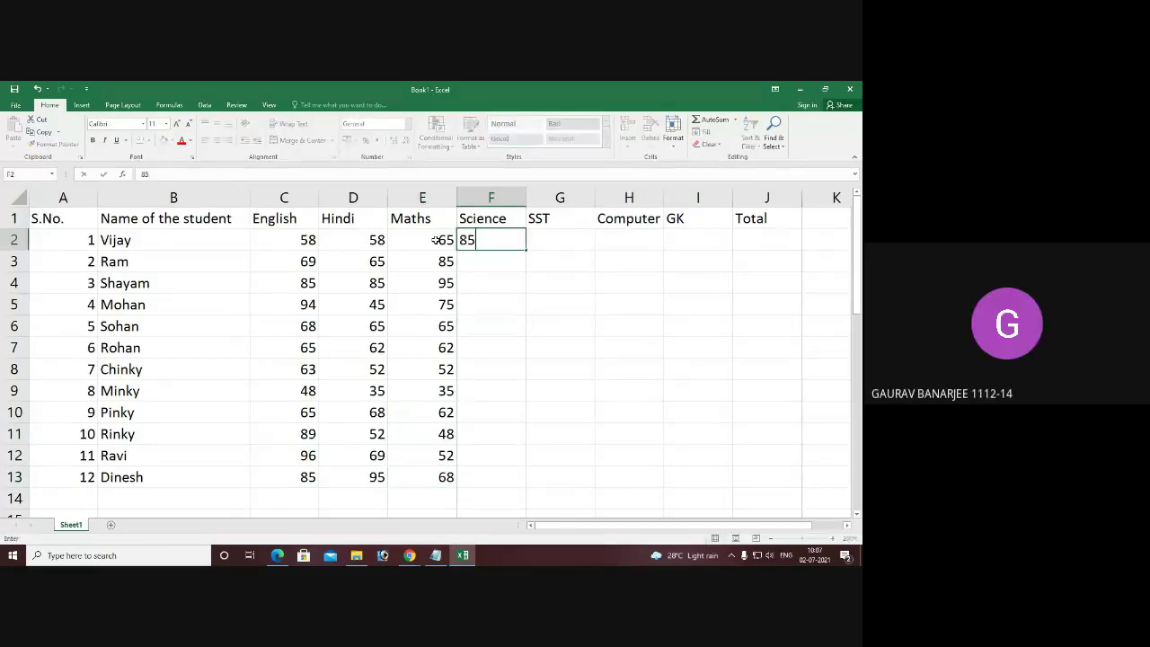
key(Return)
text(75)
key(Return)
text(65)
key(Return)
- Enter the Science marks 52, 68, 63, 58 and 65 in F5:F9
text(52)
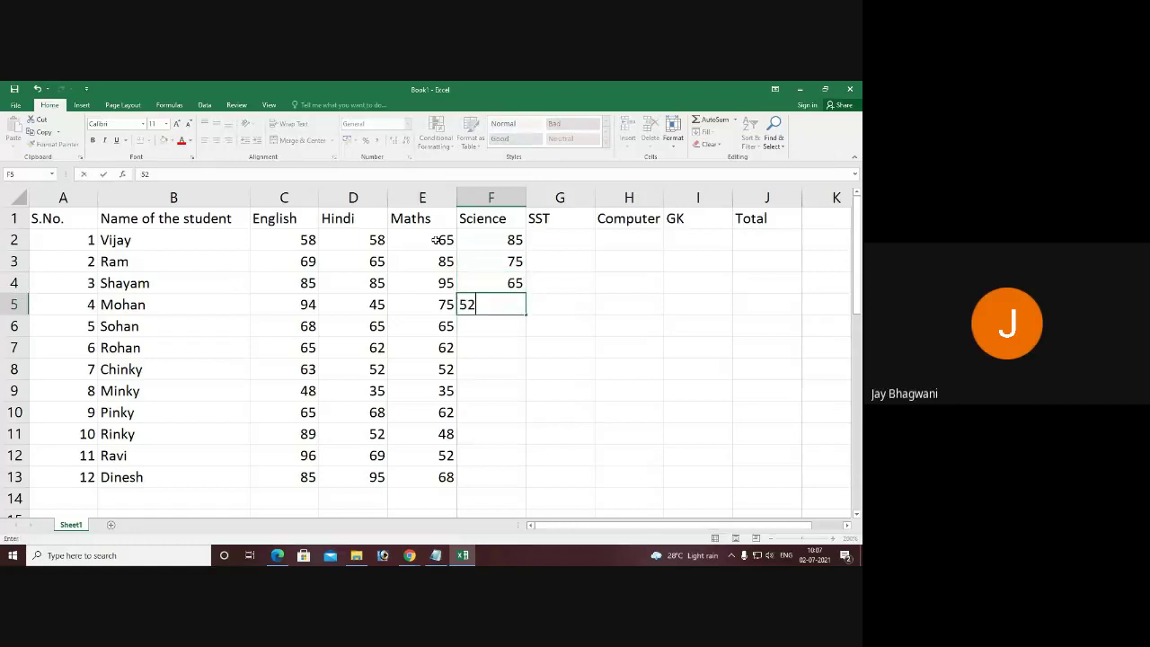
key(Return)
text(68)
key(Return)
text(63)
key(Return)
text(58)
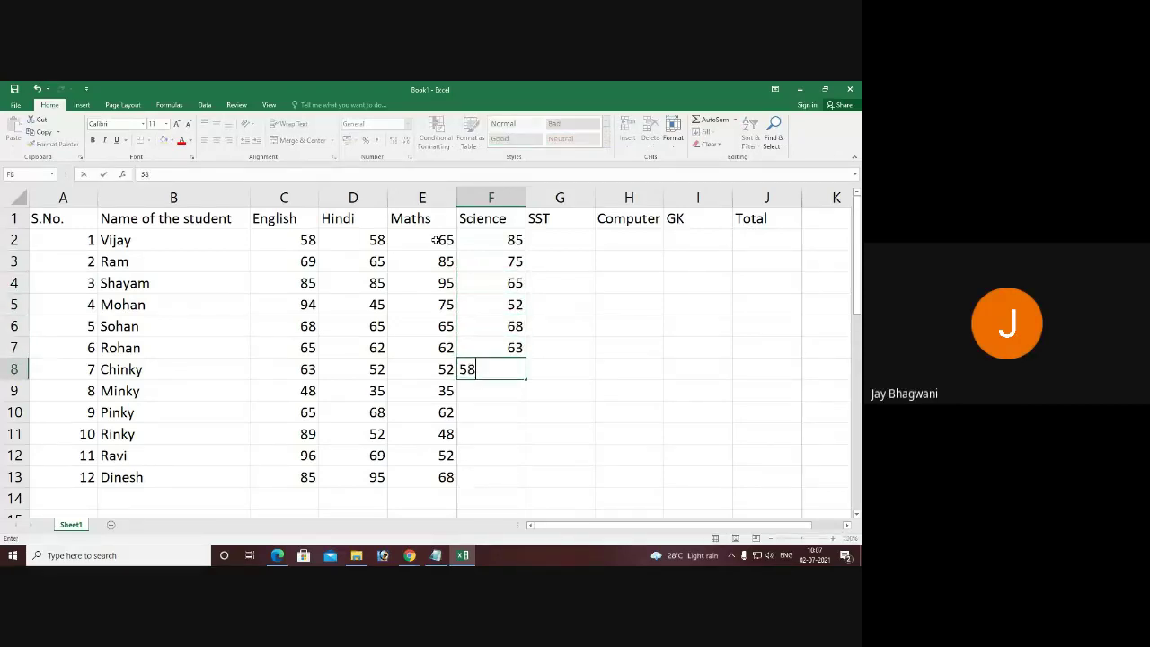
key(Return)
text(65)
key(Return)
- Complete the Science column with the marks 48, 96, 52 and 25 in F10:F13
text(48)
key(Return)
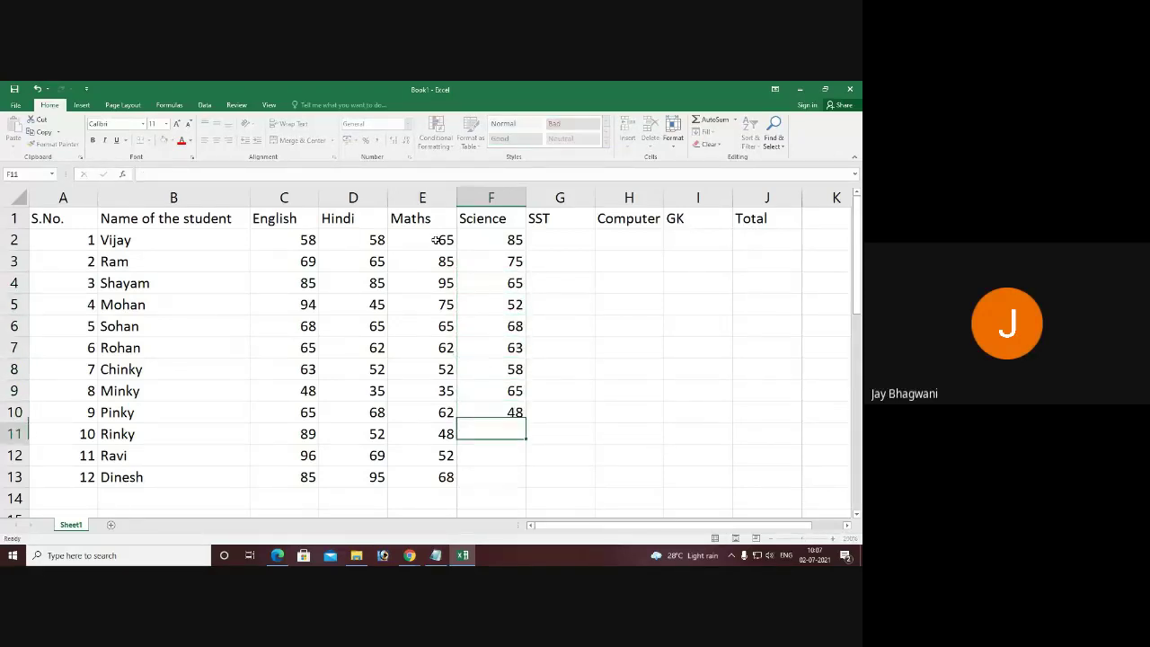
text(96)
key(Return)
text(528)
key(Return)
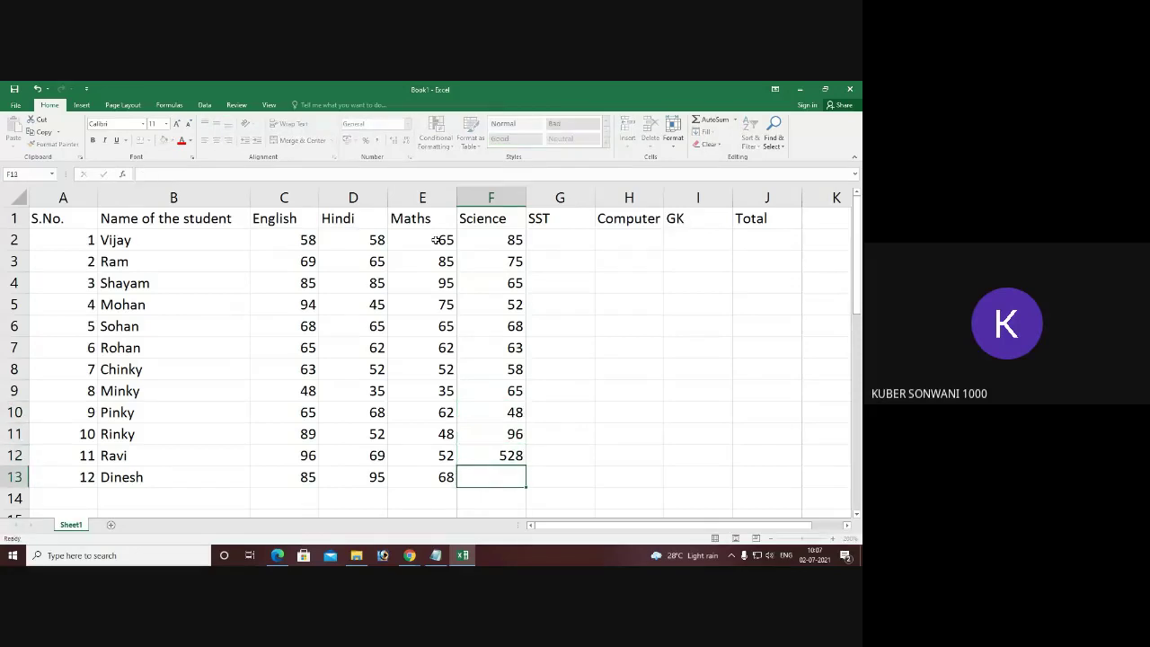
key(Up)
text(52)
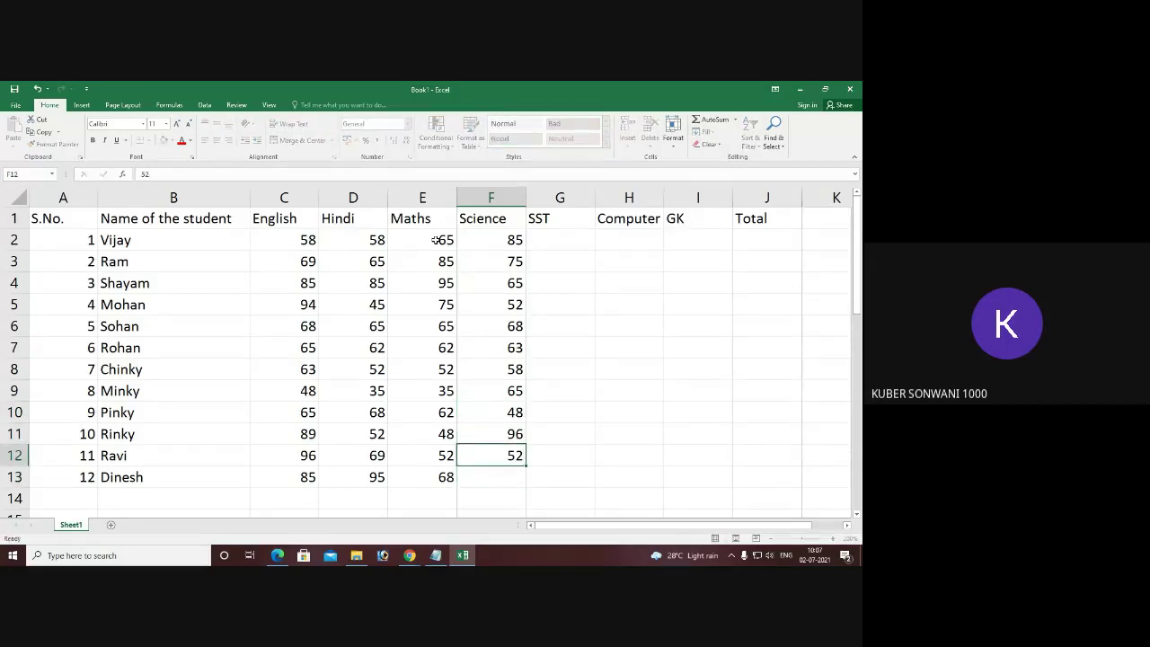
key(Return)
text(25)
key(Tab)
- Enter the SST marks 95, 85 and 45 in G2:G4
key(Up)
key(Up)
key(Up)
key(Up)
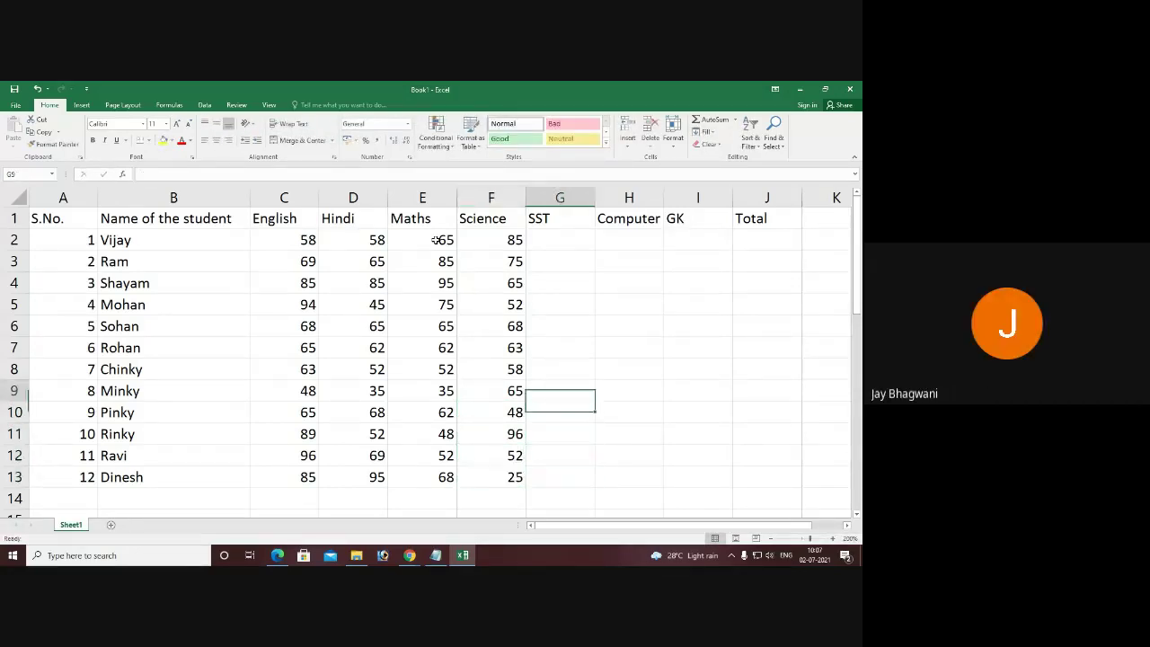
key(Up)
key(Up)
key(Up)
key(Up)
key(Up)
key(Up)
key(Up)
text(95)
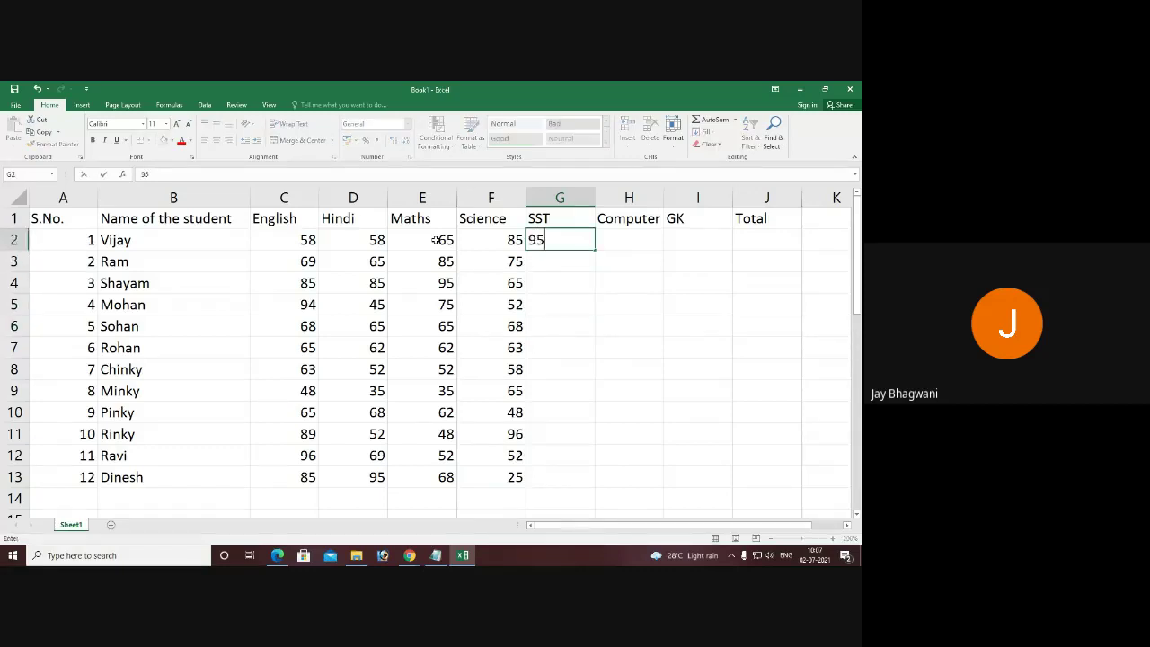
key(Return)
text(85)
key(Return)
text(45)
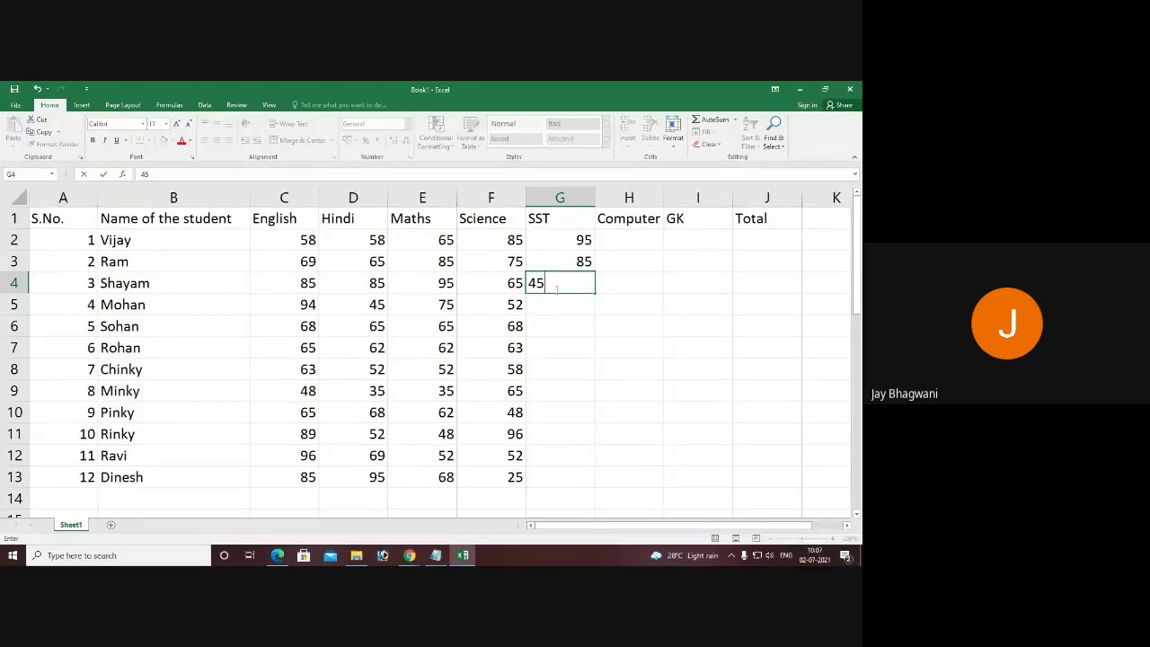
key(Return)
- Enter the SST marks 69, 85, 96, 45 and 25 in G5:G9
text(69)
key(Return)
text(85)
key(Return)
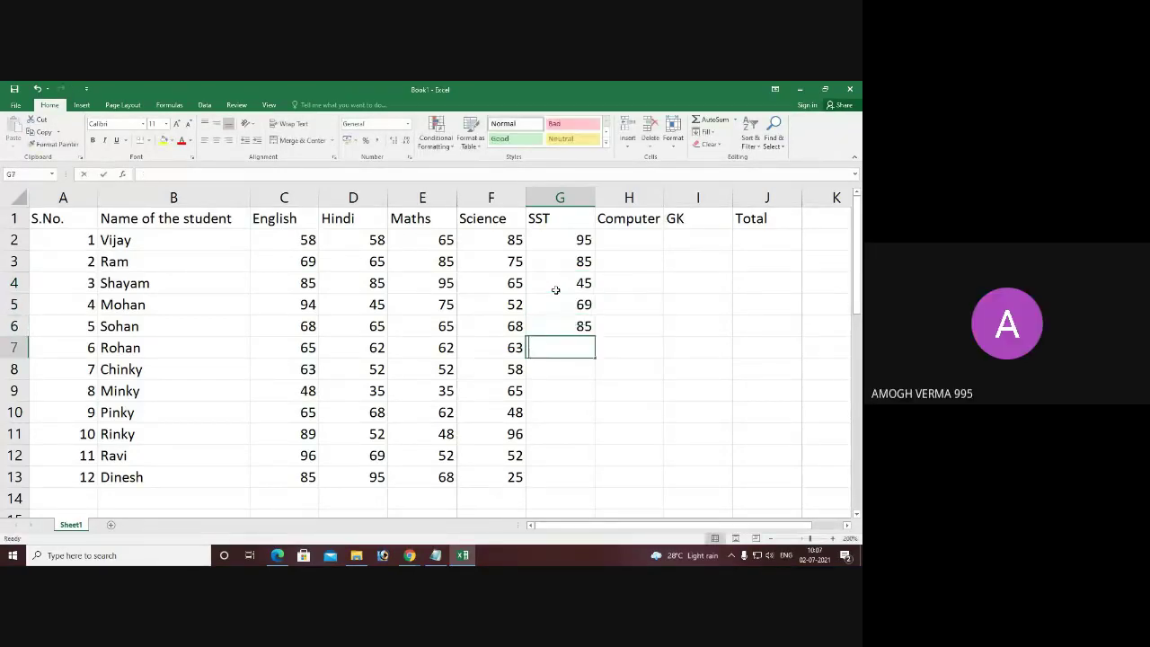
text(96)
key(Return)
text(45)
key(Return)
text(25)
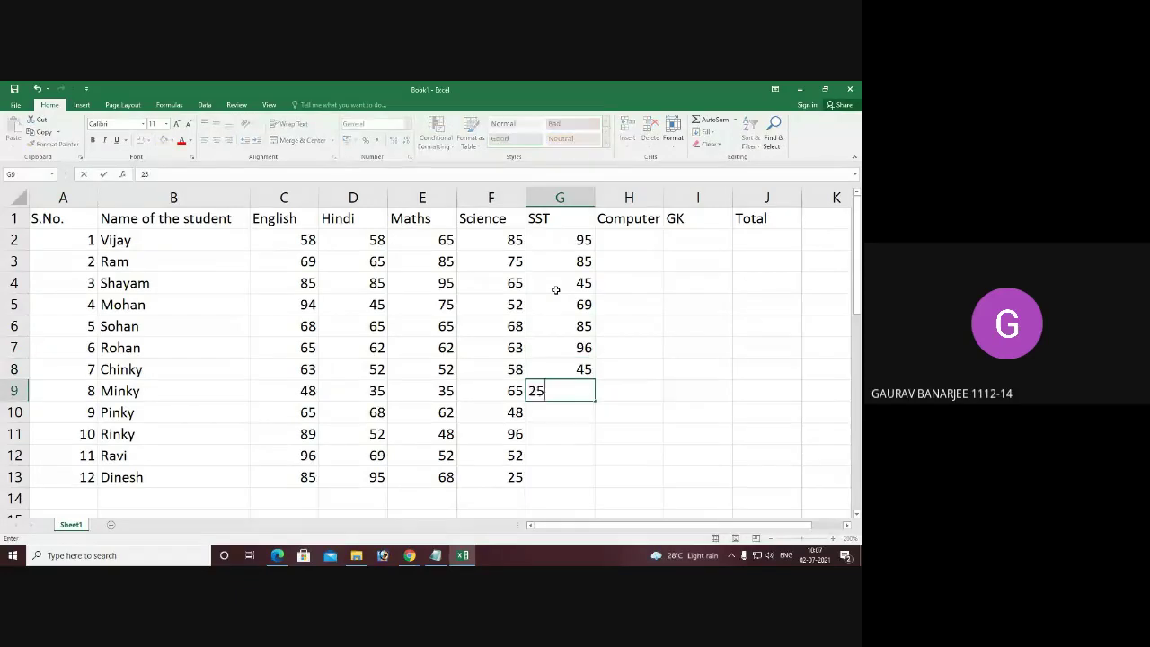
key(Return)
- Complete the SST column with the marks 68, 68, 95 and 85 in G10:G13
text(68)
key(Return)
text(68)
key(Return)
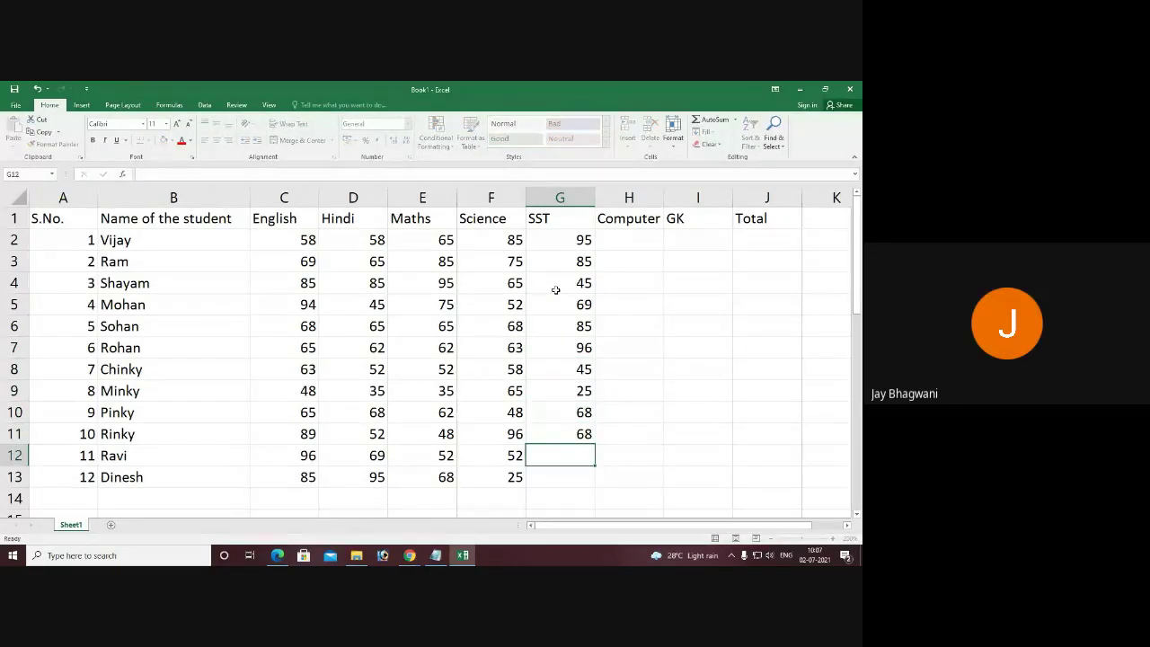
text(95)
key(Return)
text(8)
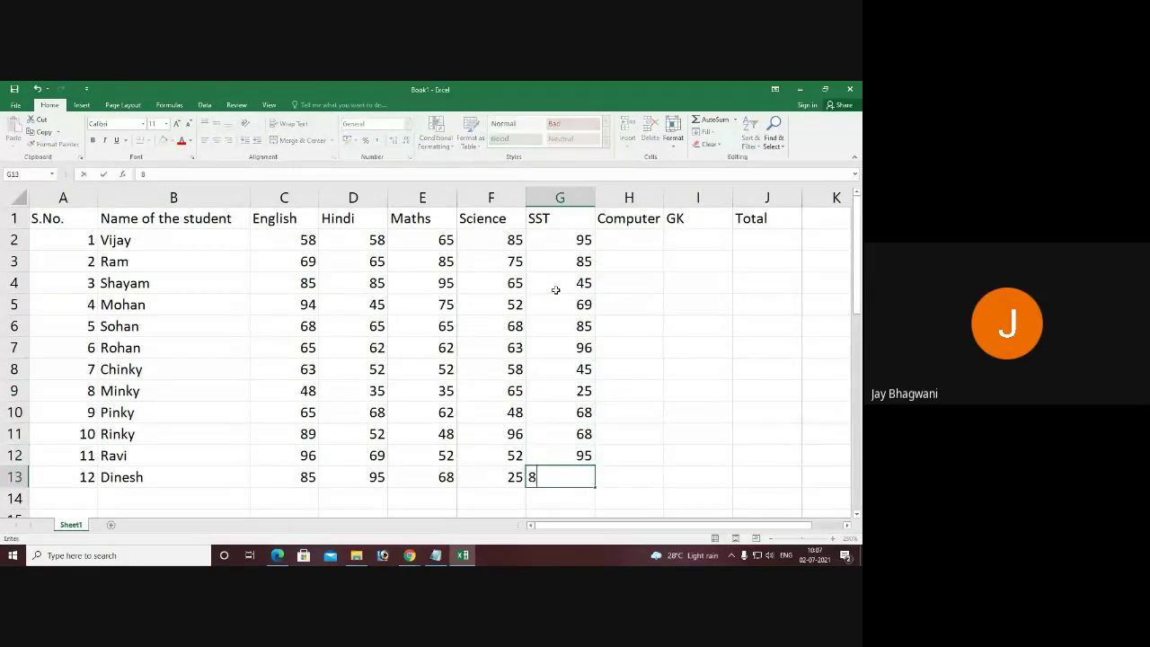
text(5)
key(Tab)
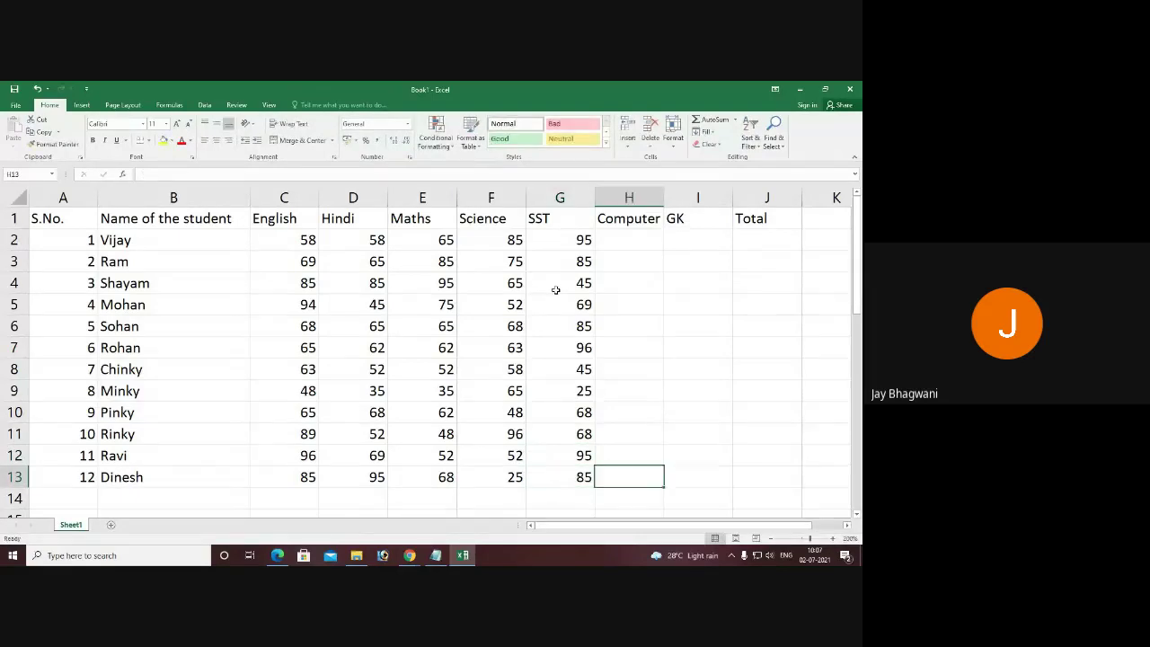
- Enter the Computer marks 48, 65 and 85 in H2:H4
key(Up)
key(Up)
key(Up)
key(Up)
key(Up)
key(Up)
key(Up)
key(Up)
key(Up)
key(Up)
key(Up)
key(Up)
key(Down)
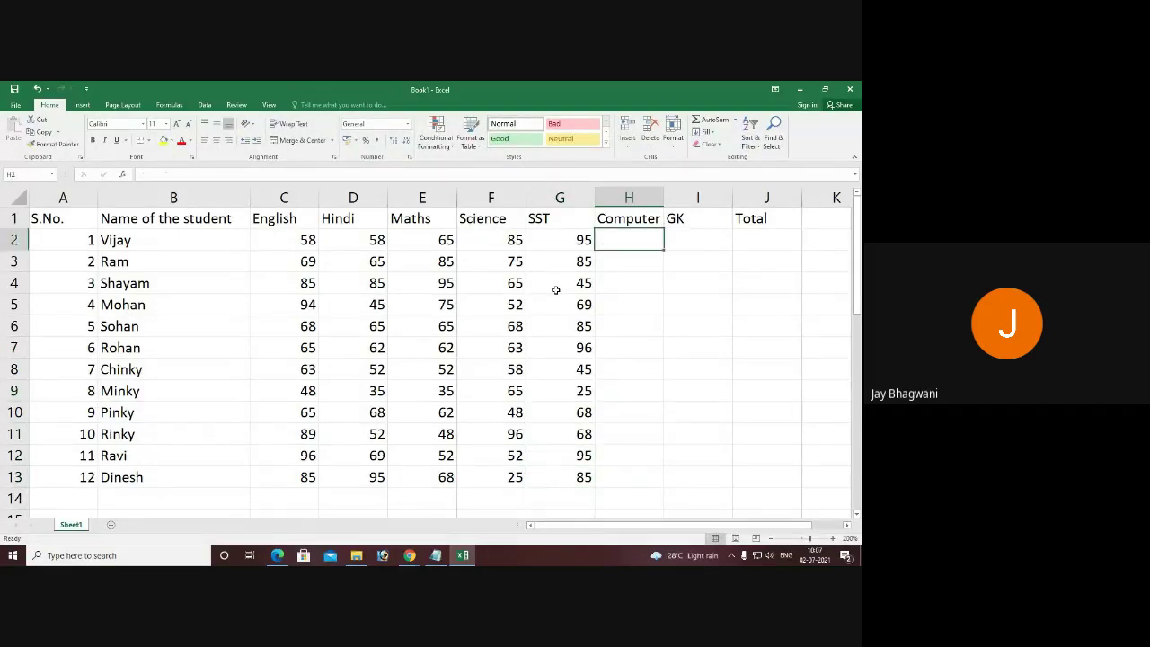
text(48)
key(Return)
text(65)
key(Return)
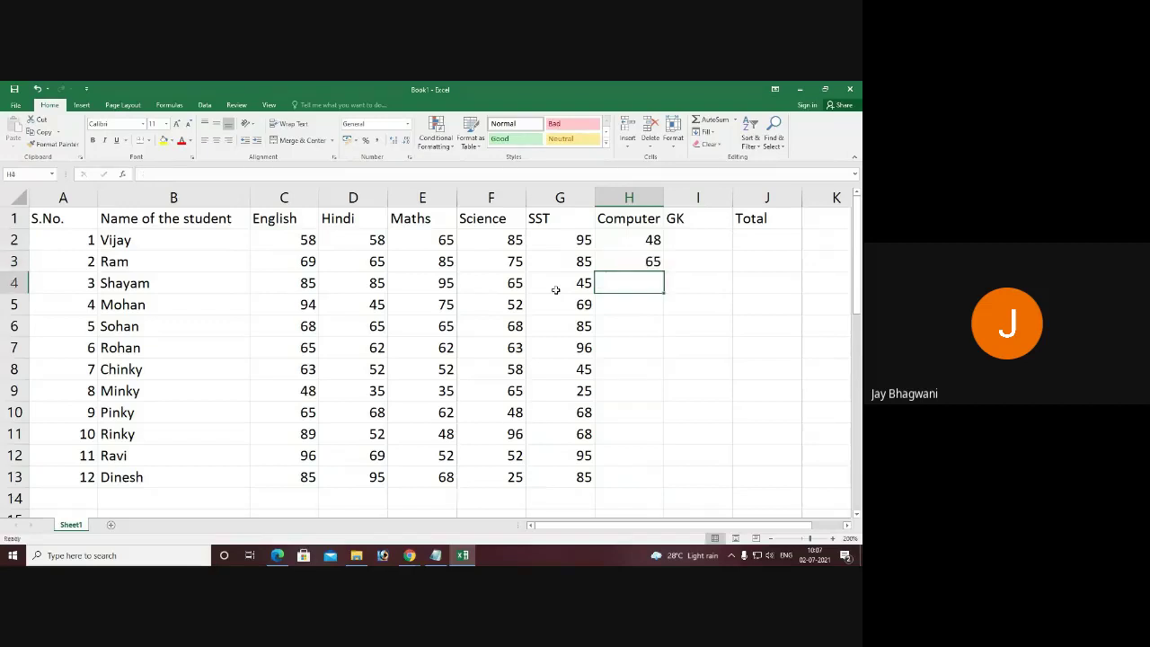
text(85)
key(Return)
- Enter the Computer marks 69, 85, 95, 85 and 45 in H5:H9
text(69)
key(Return)
text(85)
key(Return)
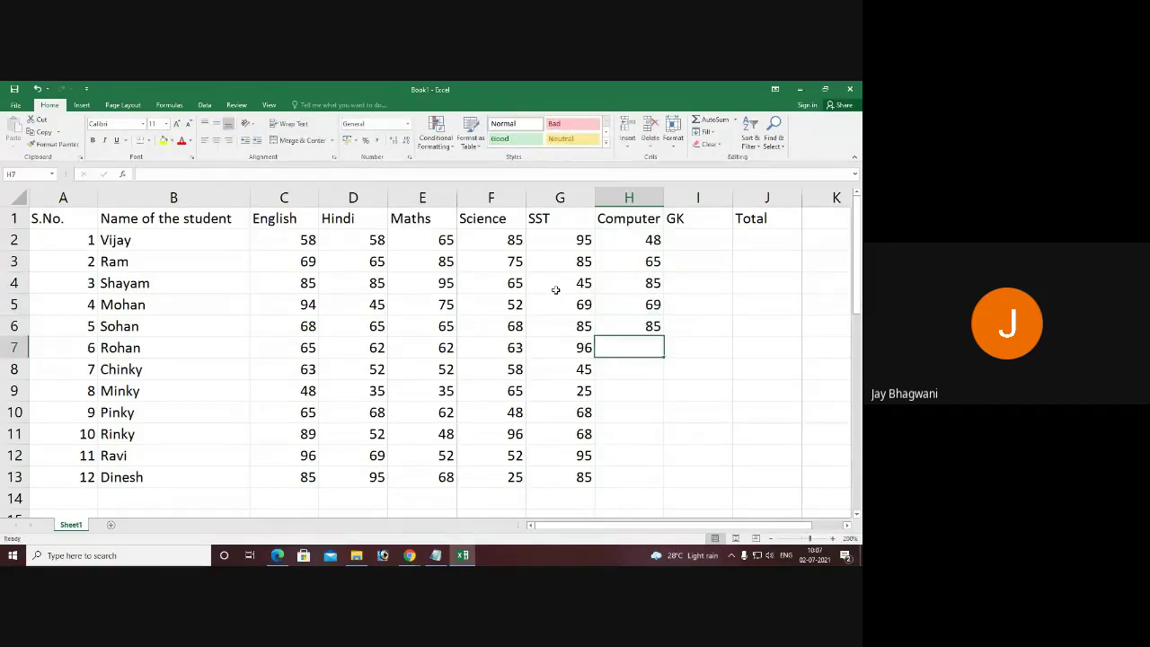
text(95)
key(Return)
text(85)
key(Return)
text(4)
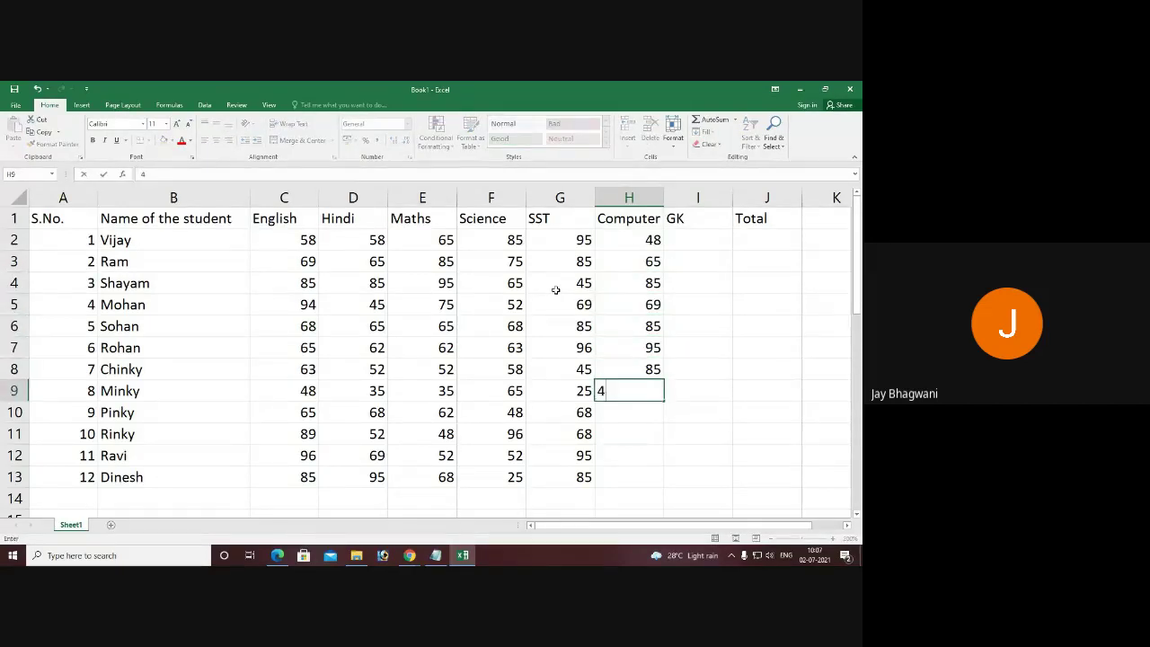
text(5)
key(Return)
- Complete the Computer column with the marks 62, 25, 63 and 52 in H10:H13
text(62)
key(Return)
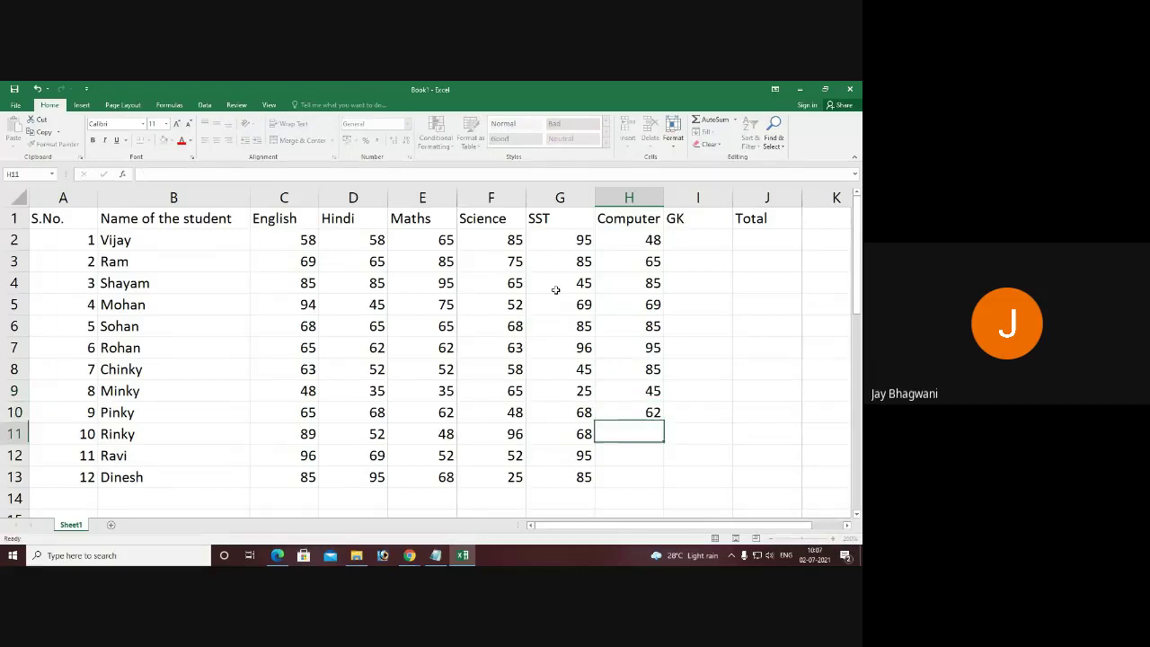
text(25)
key(Return)
text(63)
key(Return)
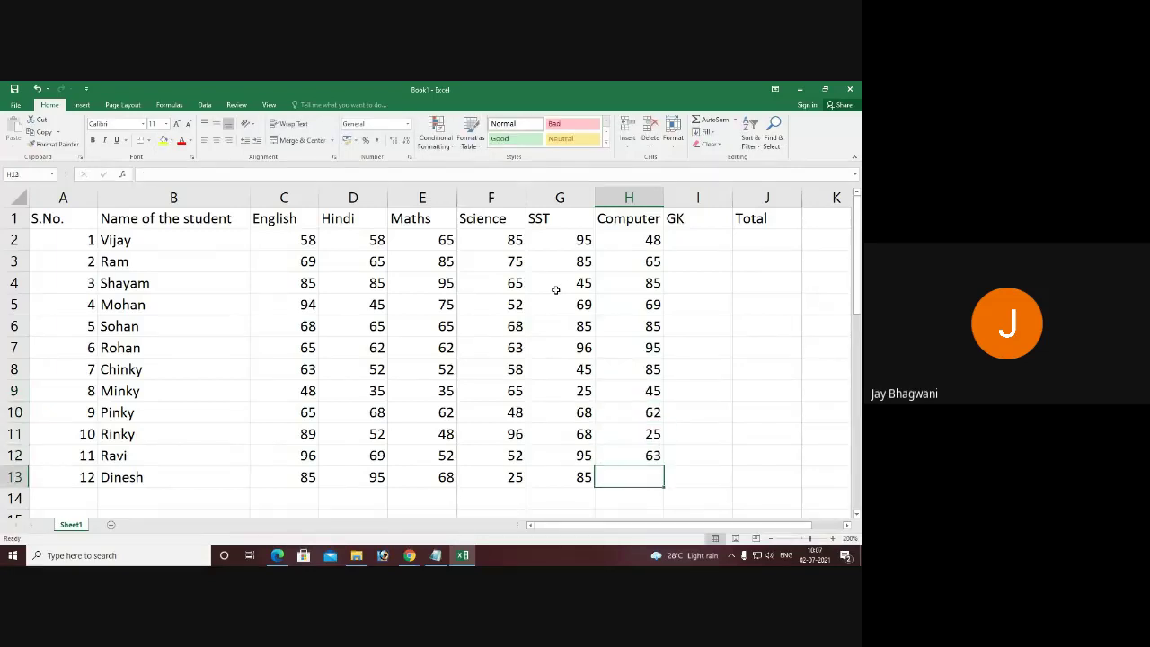
text(52)
key(Tab)
- Enter the GK marks 48, 52 and 65 in I2:I4
key(Up)
key(Up)
key(Up)
key(Up)
key(Up)
key(Up)
key(Up)
key(Up)
key(Up)
key(Up)
key(Up)
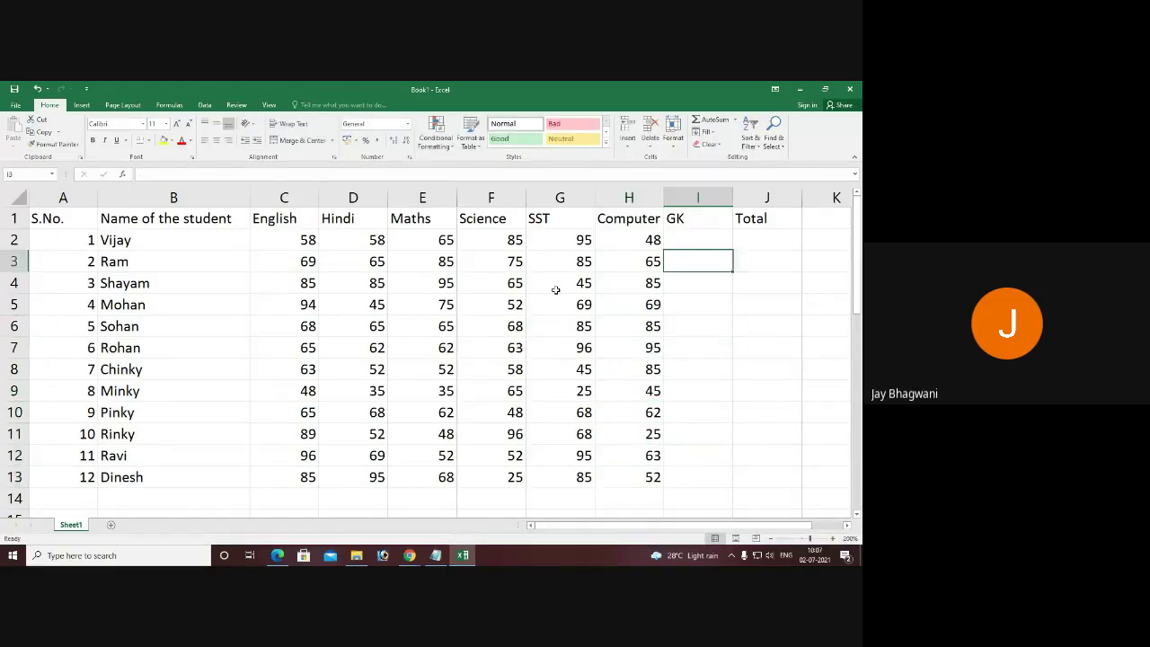
text(48)
key(Return)
text(52)
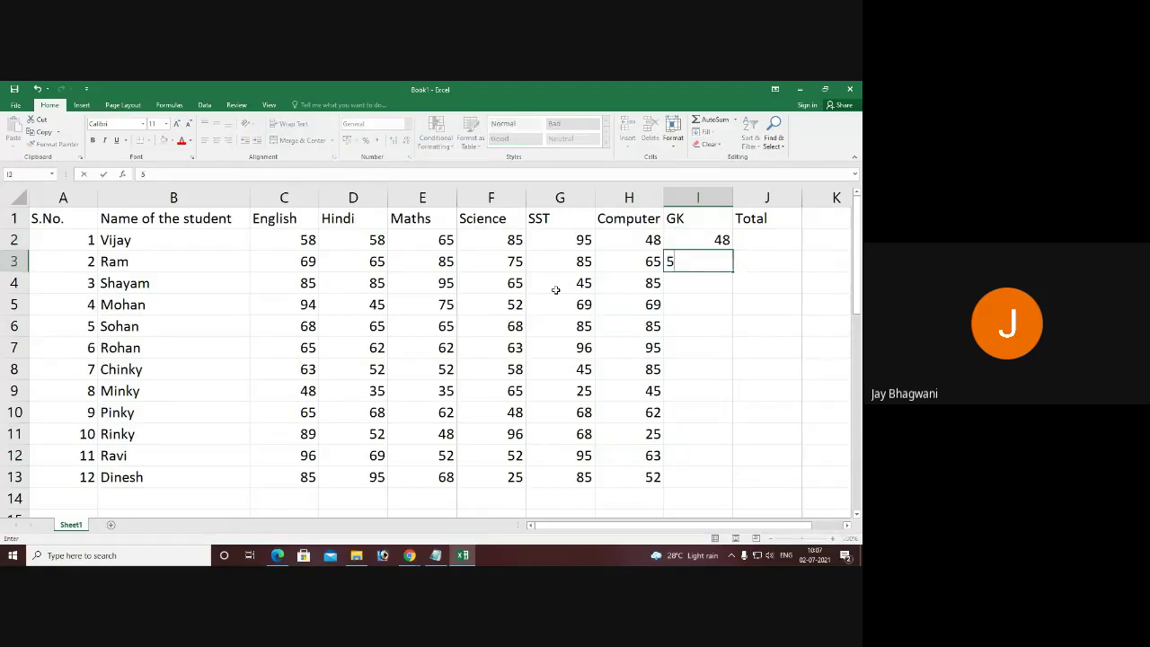
key(Return)
text(65)
key(Return)
- Enter the GK marks 85, 65, 95, 45 and 68 in I5:I9
text(85)
key(Return)
text(65)
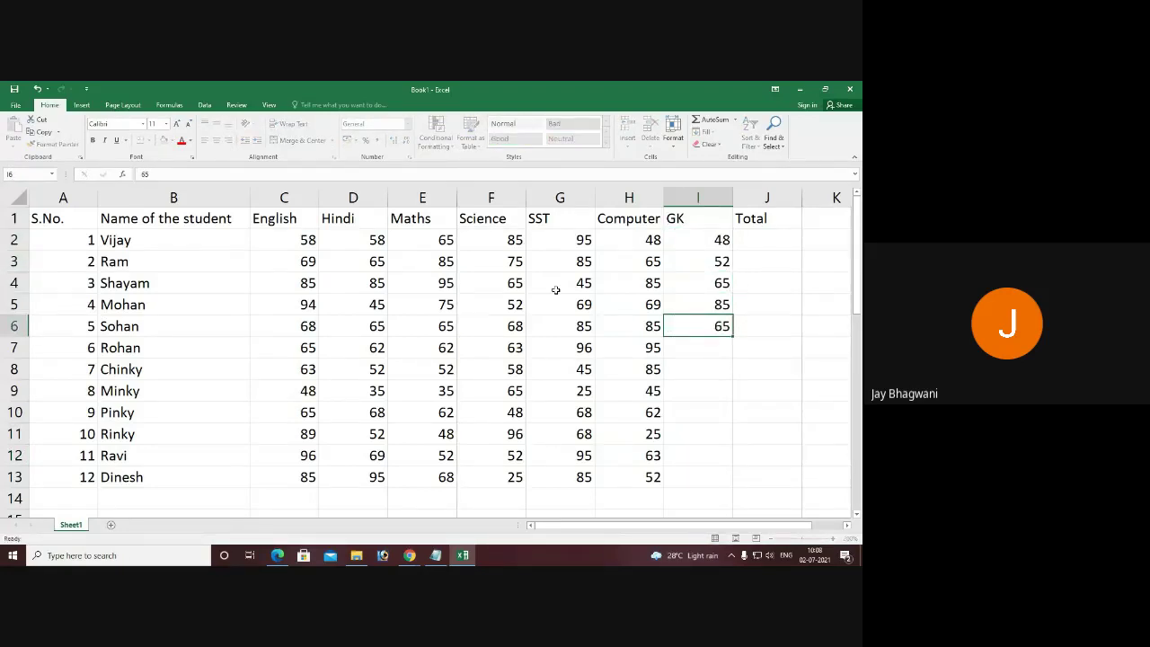
key(Return)
text(9)
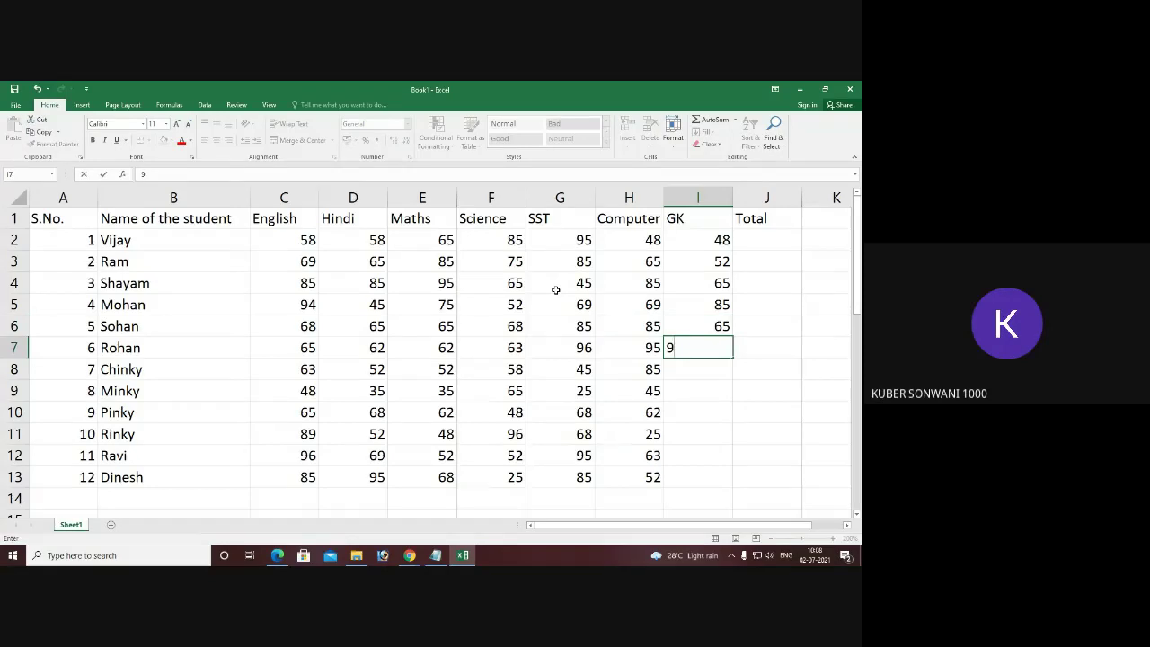
text(5)
key(Return)
text(45)
key(Return)
text(68)
key(Return)
- Complete the GK column with the marks 52, 62, 35 and 26 in I10:I13
text(5)
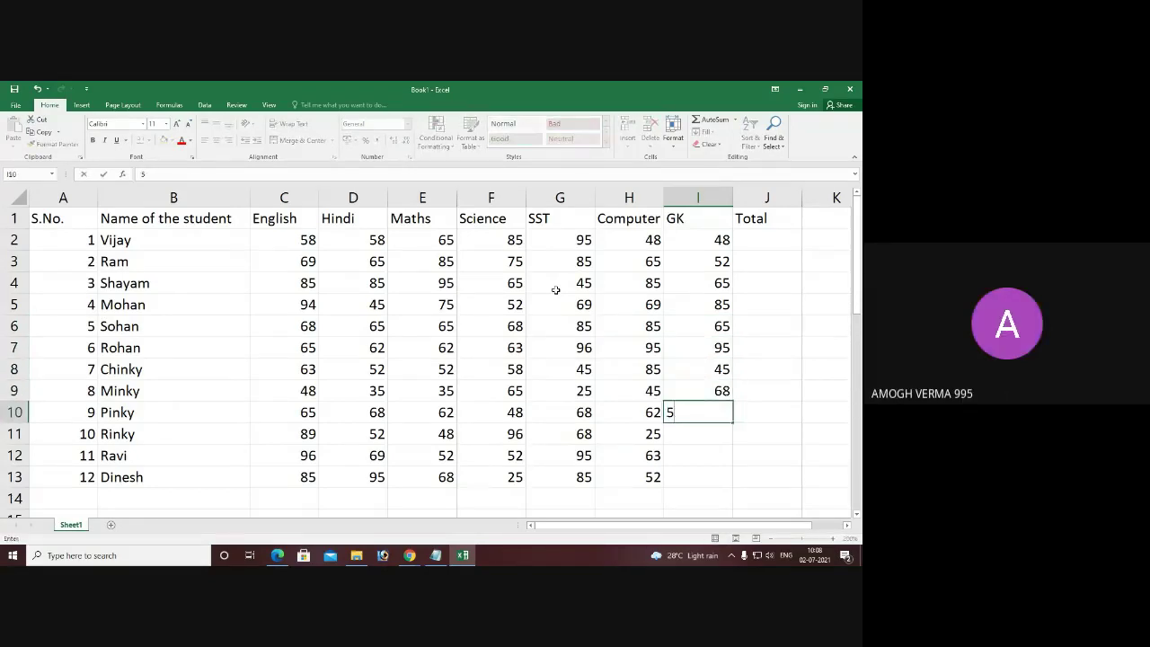
text(2)
key(Return)
text(62)
key(Return)
text(35)
key(Return)
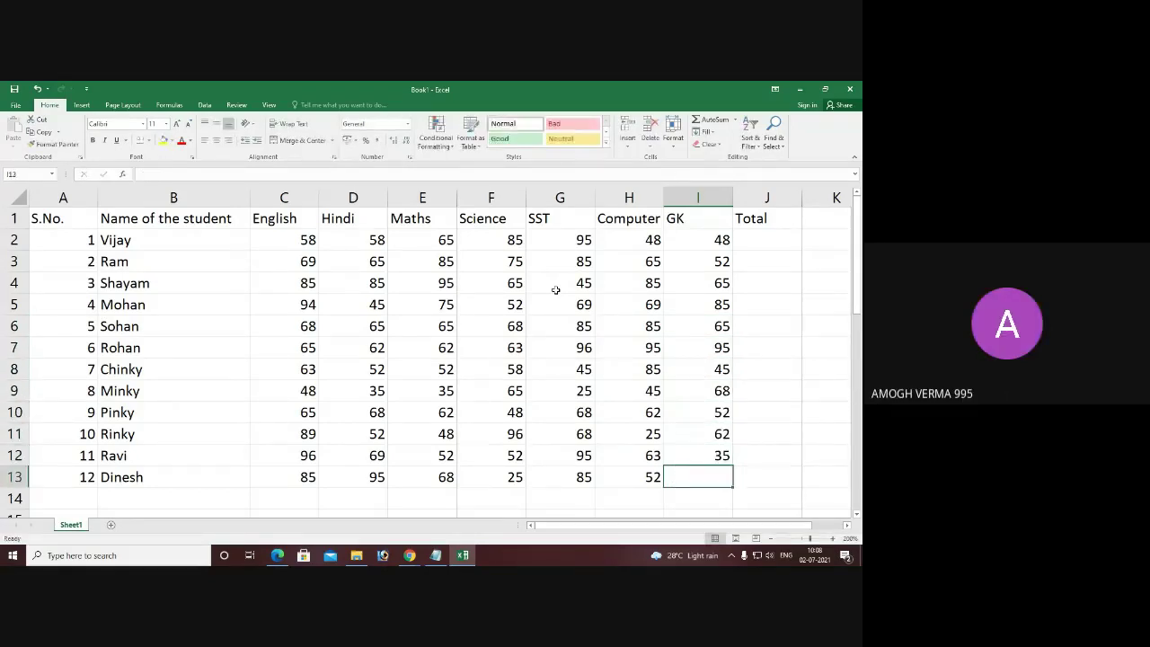
text(26)
key(Return)
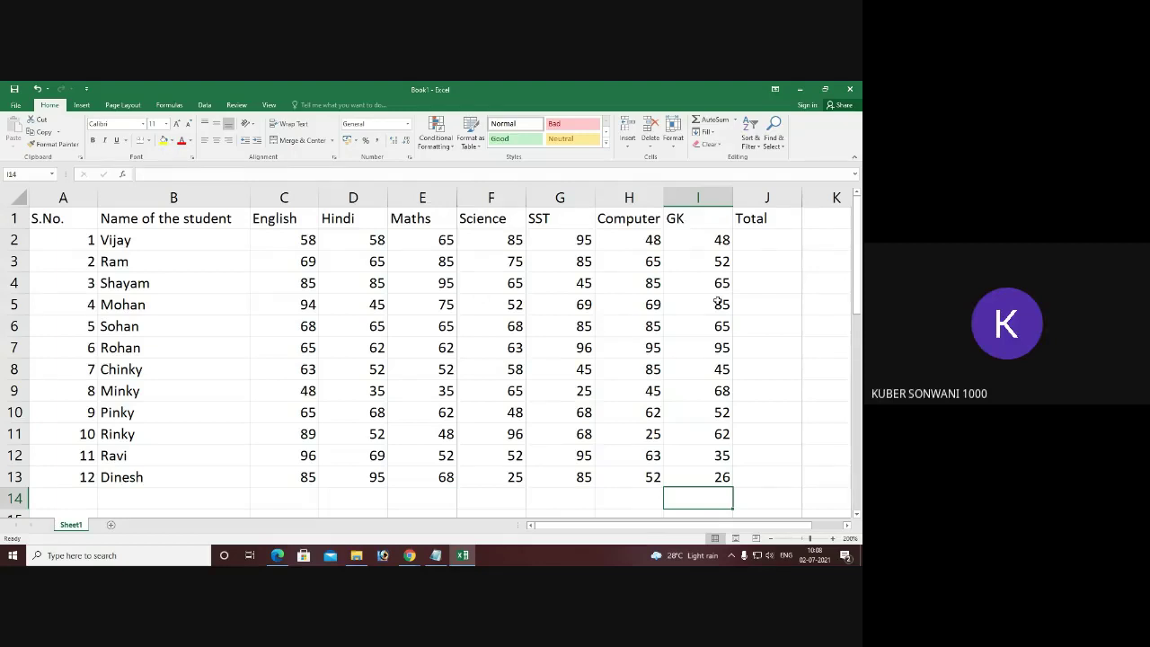
- Check the participants in the Google Meet call in Chrome and return to the Excel marks sheet, dismissing the presenting notification
click(769, 241)
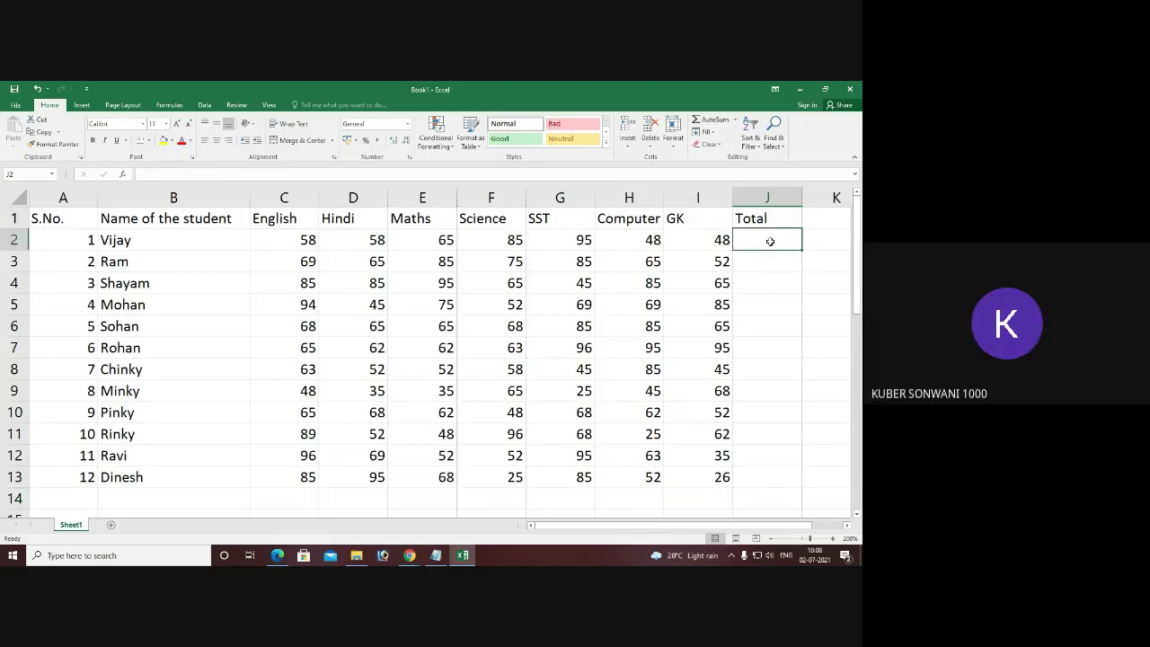
click(409, 555)
click(396, 524)
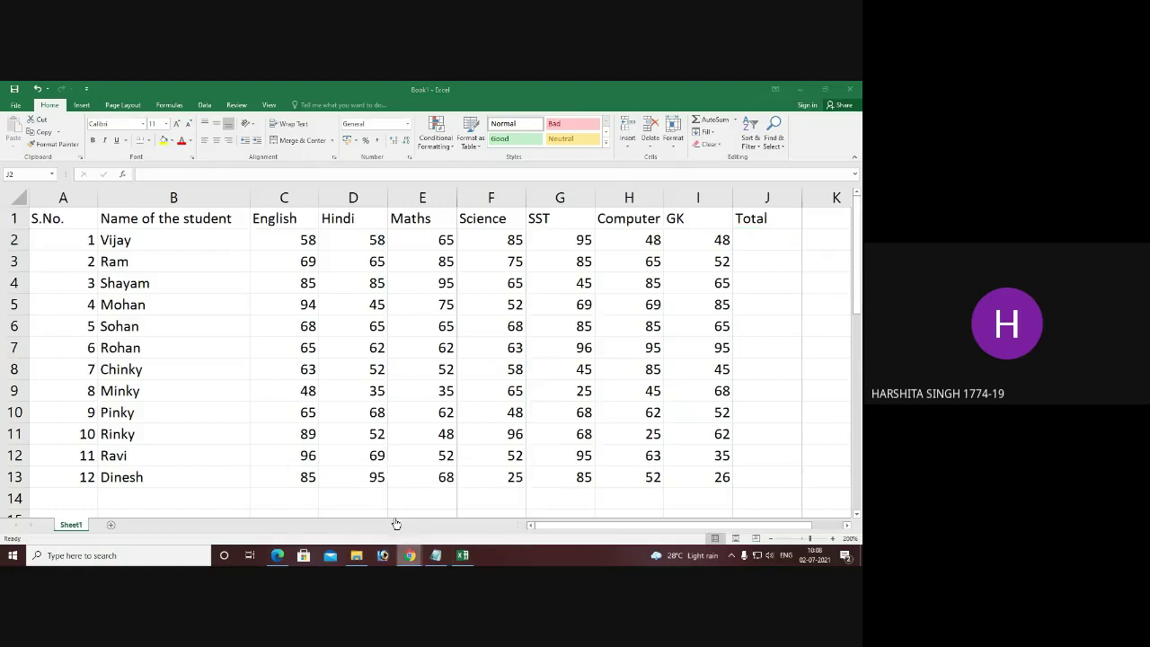
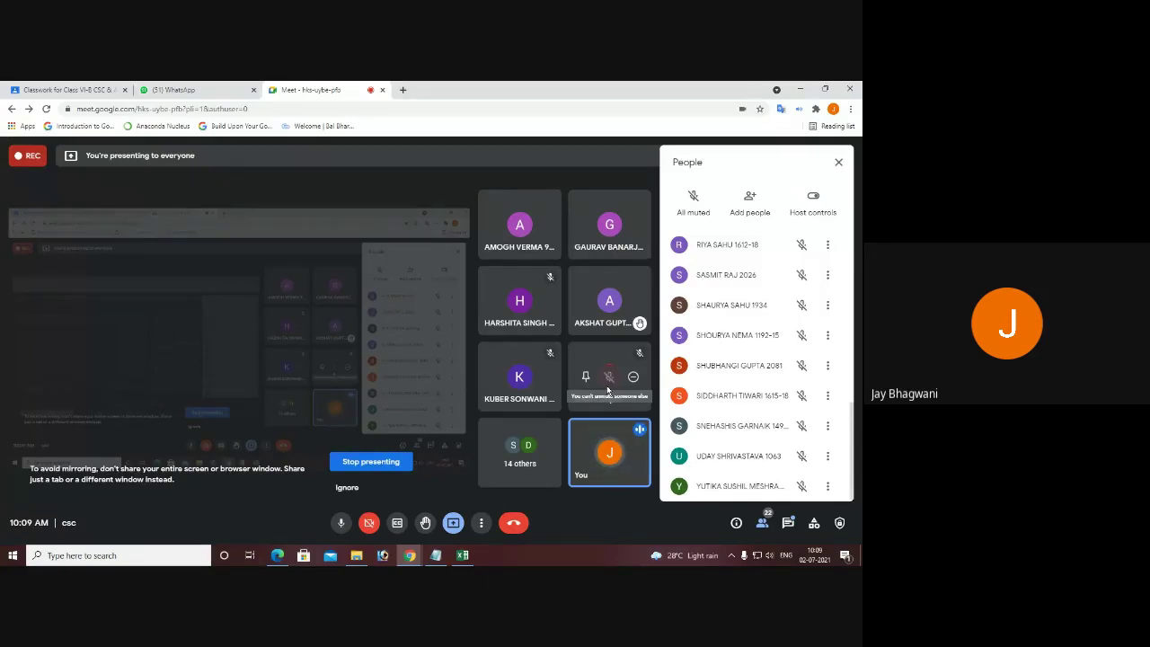
click(802, 89)
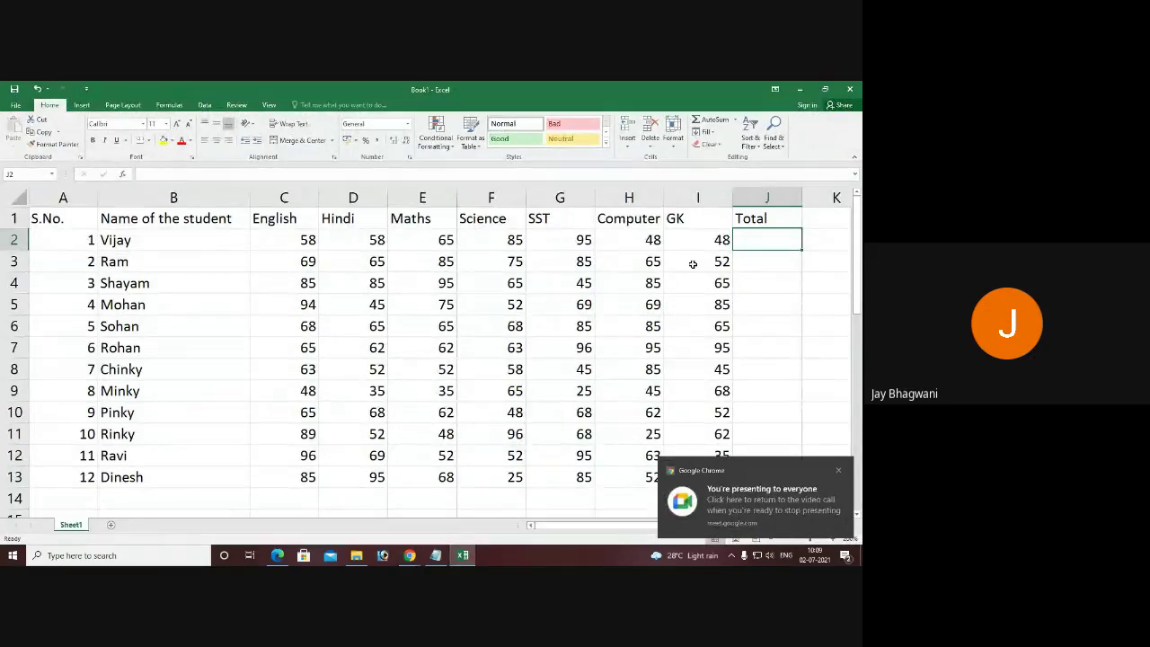
click(839, 471)
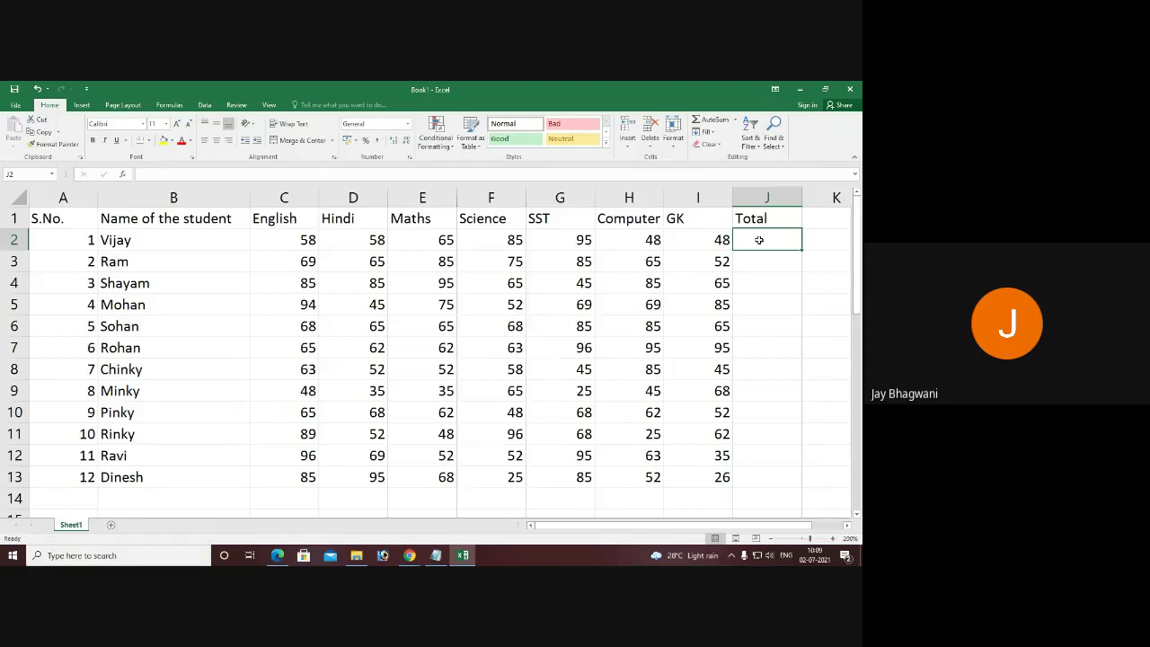
- Examine the cell addresses of the first student's marks, the Total cell J2 and the header cell A1
click(294, 240)
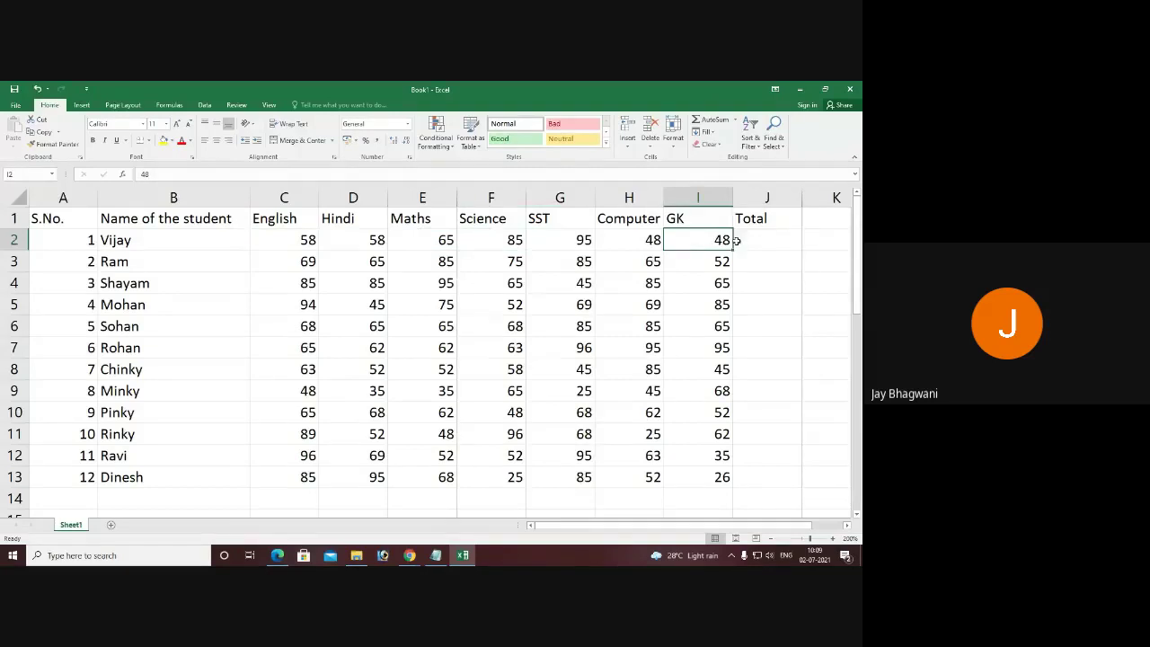
click(774, 241)
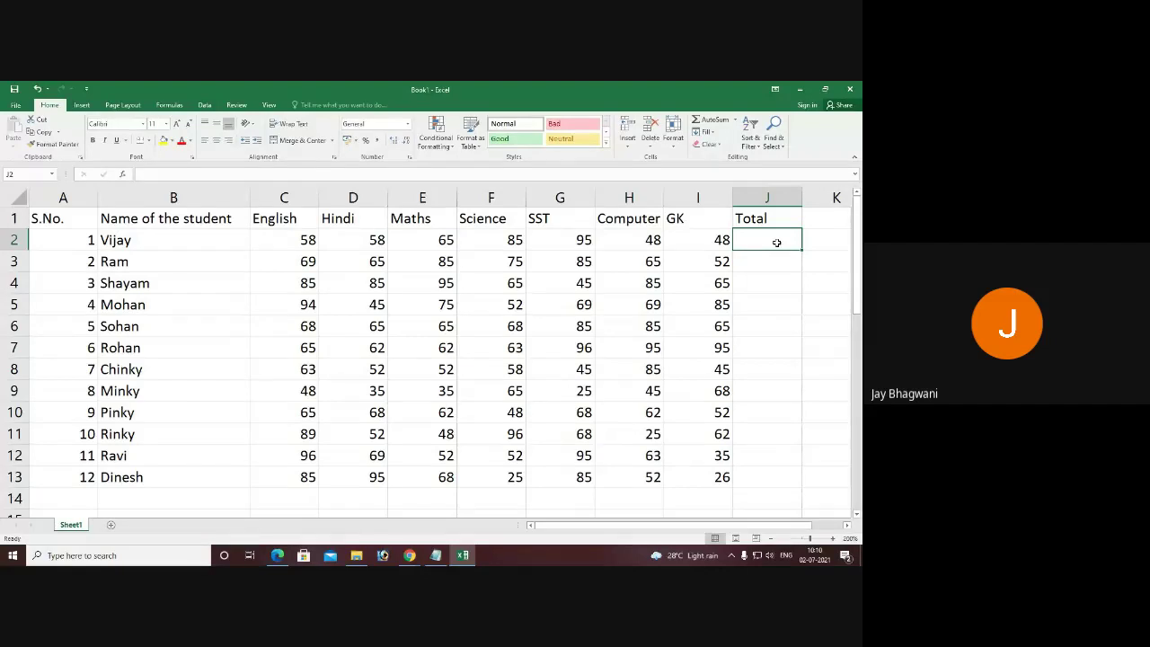
click(300, 241)
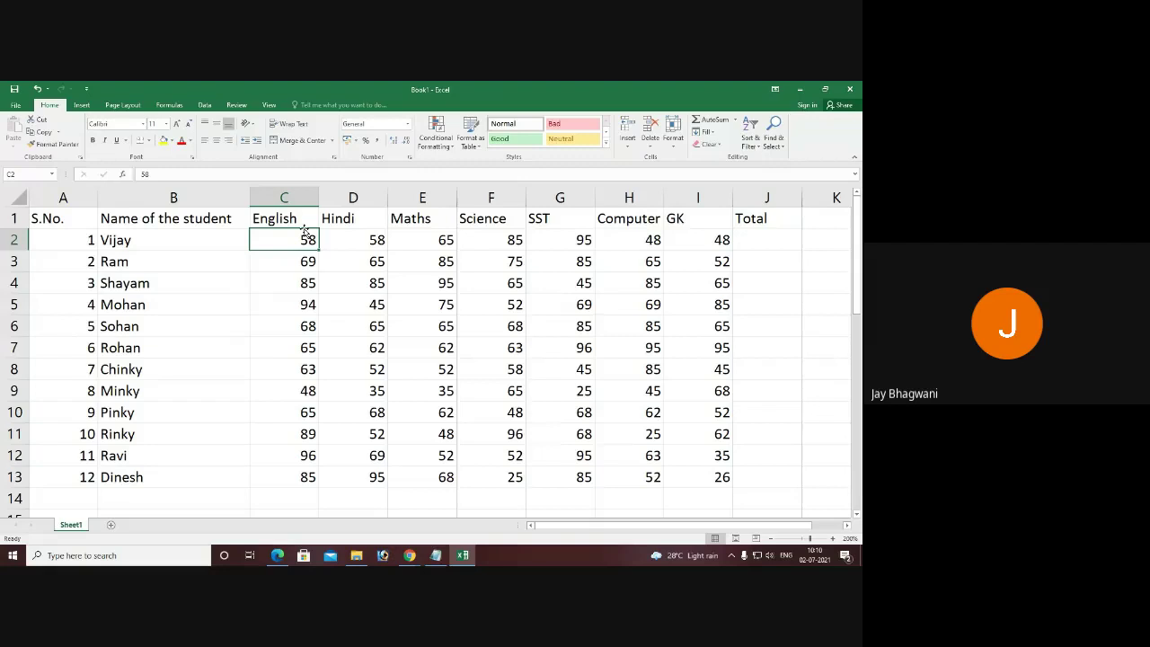
click(296, 260)
click(299, 240)
click(23, 173)
click(66, 218)
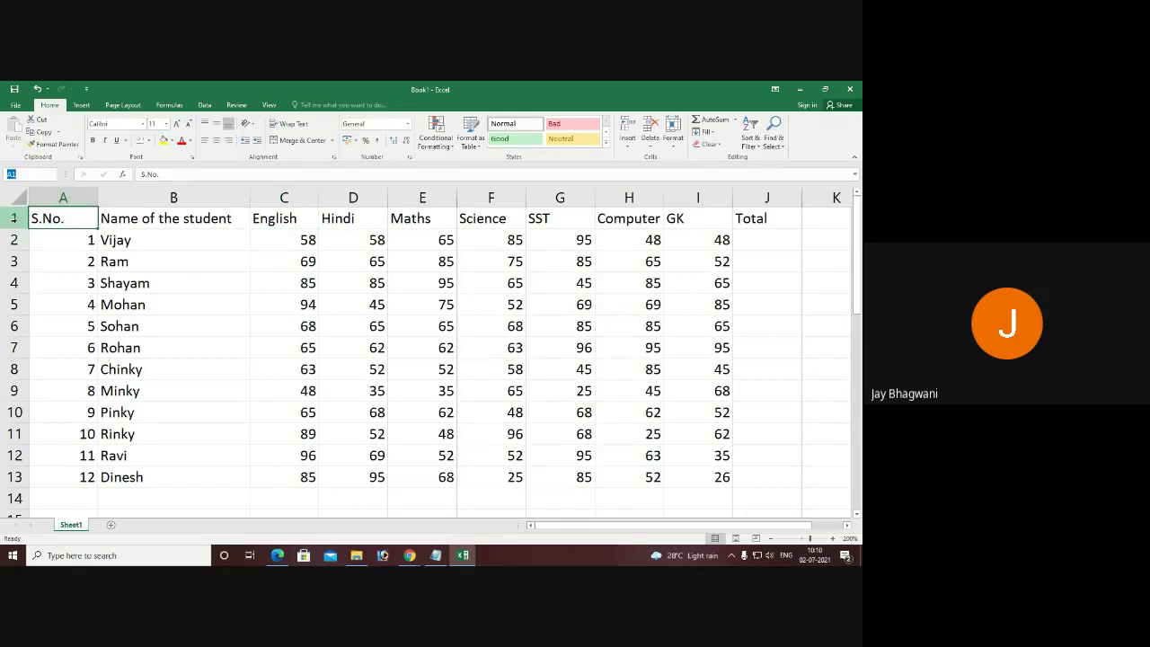
- Begin the total formula in J2 by adding the English, Hindi, Maths and Science cells as =C2+D2+E2+F2+
click(769, 242)
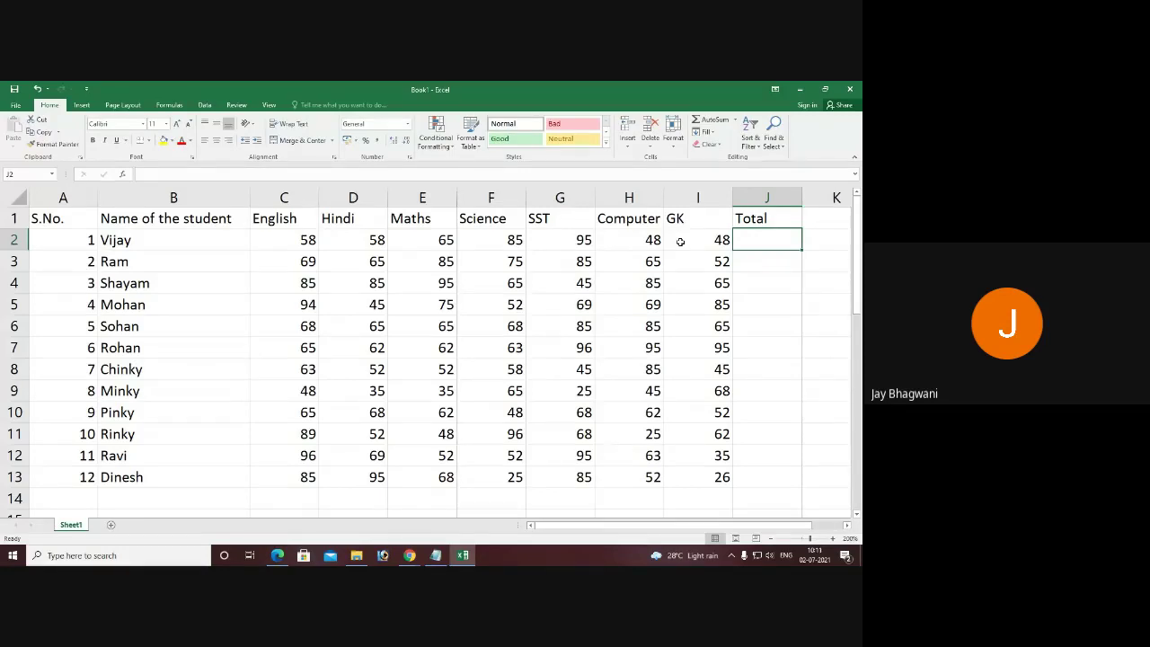
text(=)
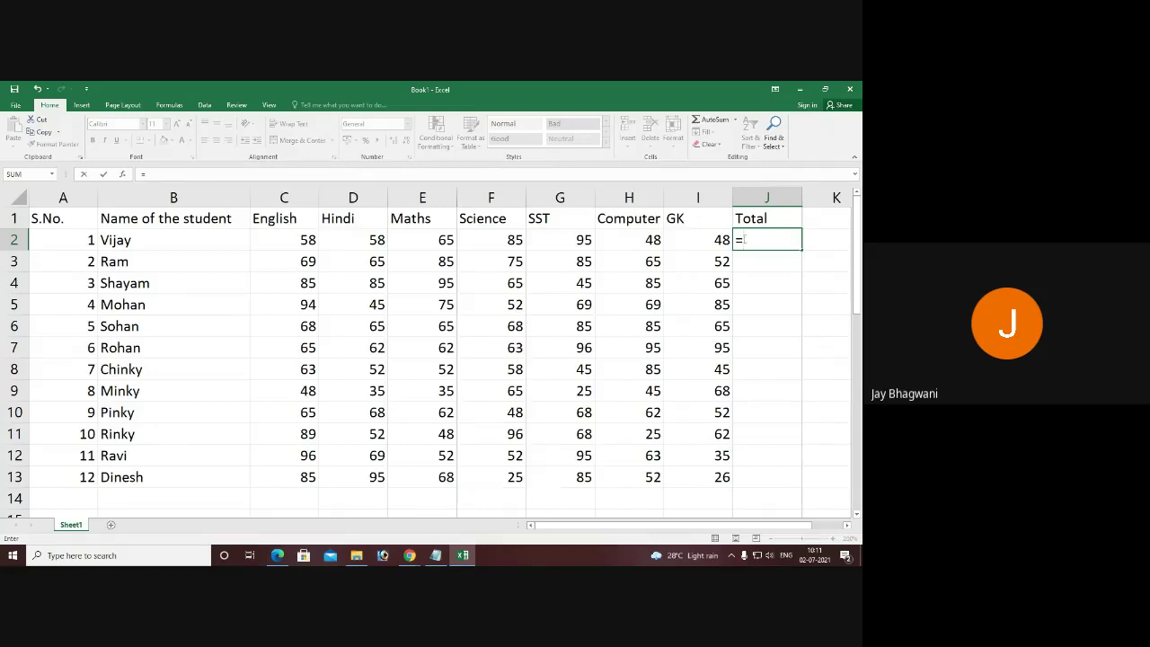
click(293, 240)
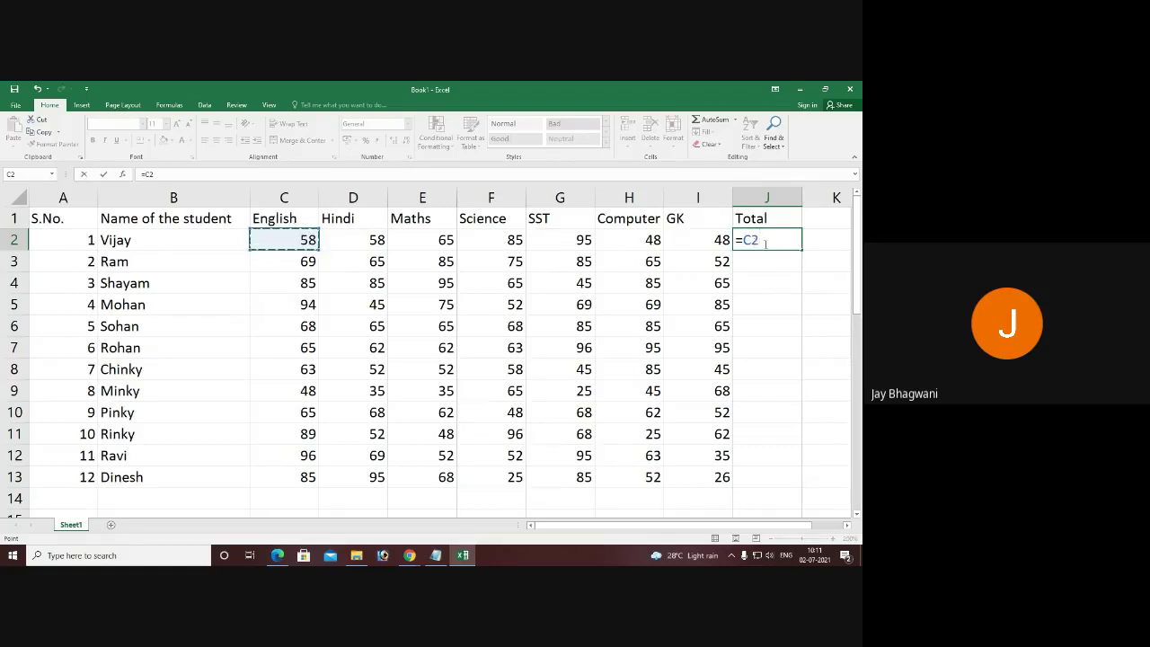
text(+)
click(349, 240)
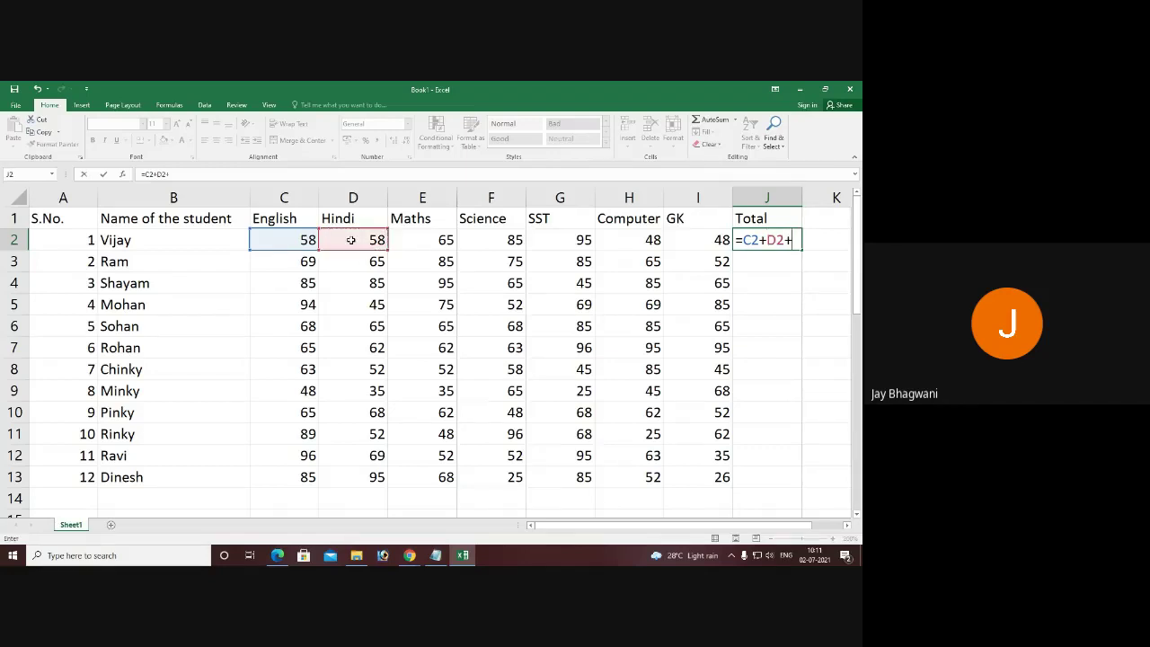
text(+)
click(421, 236)
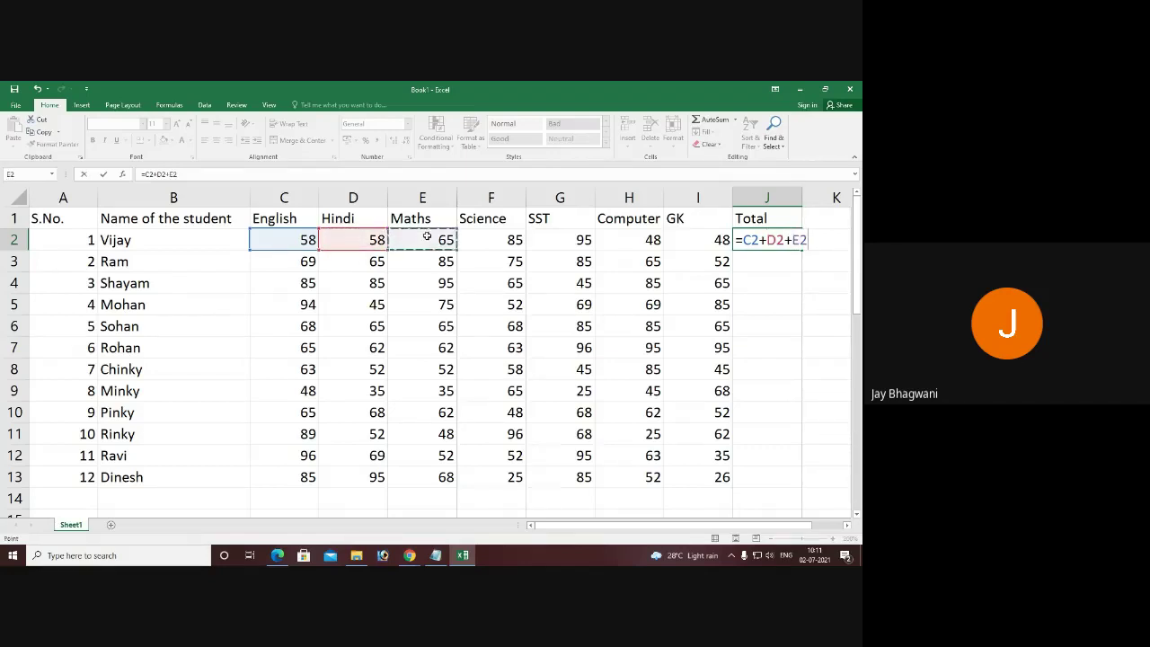
text(+)
click(512, 240)
text(+)
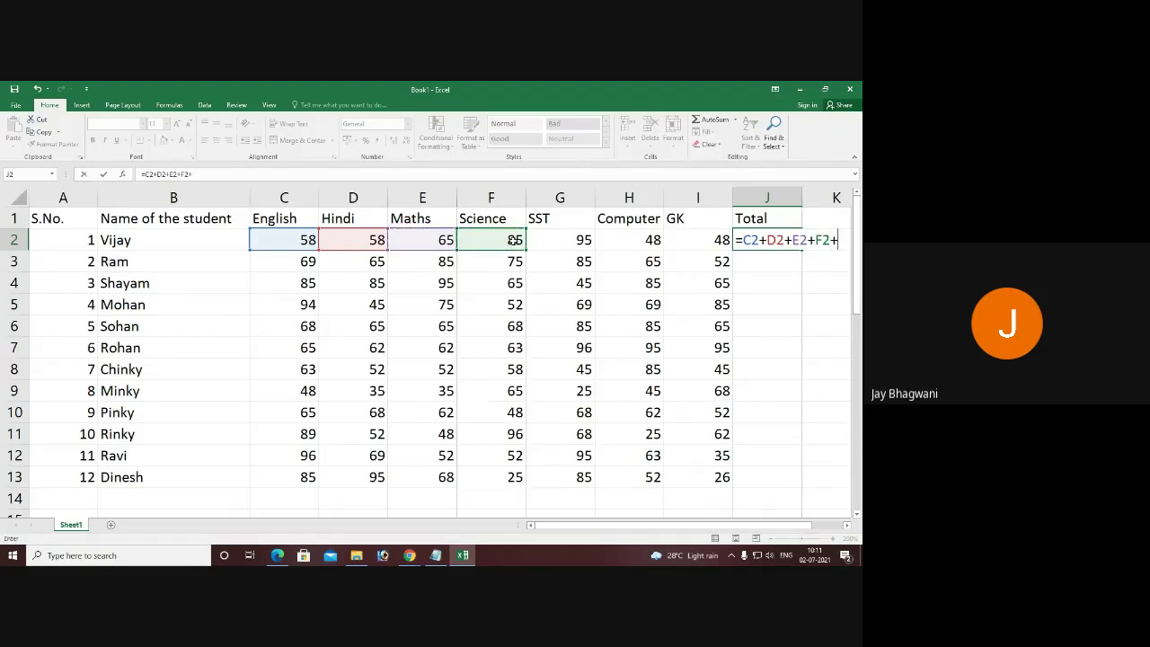
- Complete the J2 total formula with the SST, Computer and GK cells G2+H2+I2 and commit it
click(556, 238)
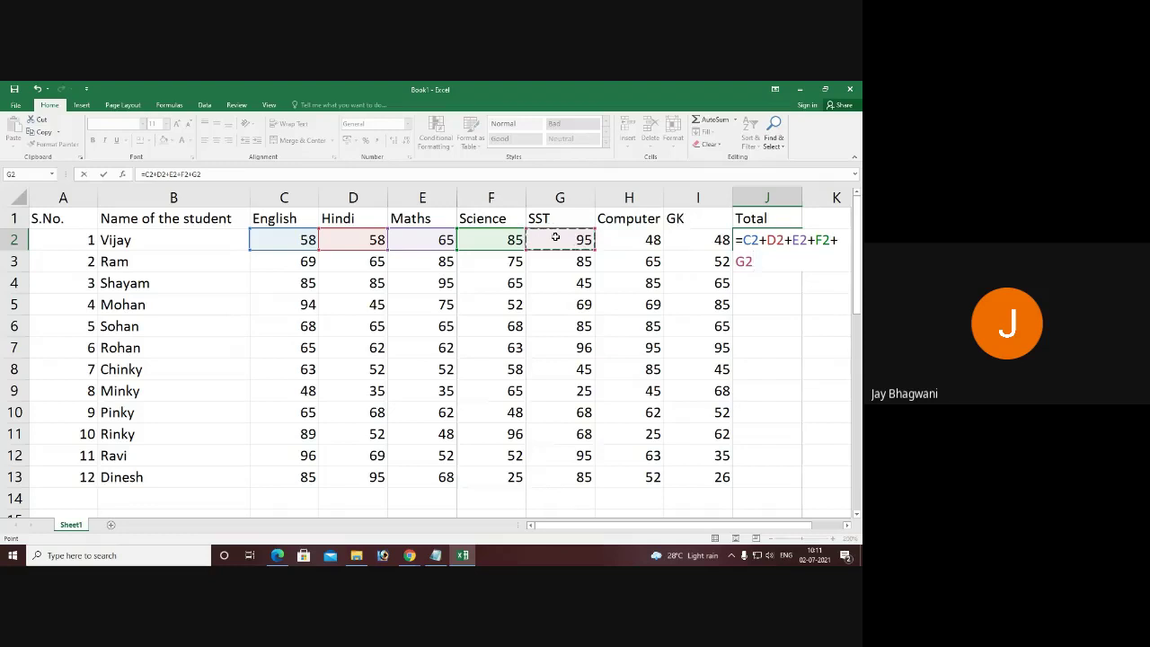
text(+)
click(624, 238)
text(+)
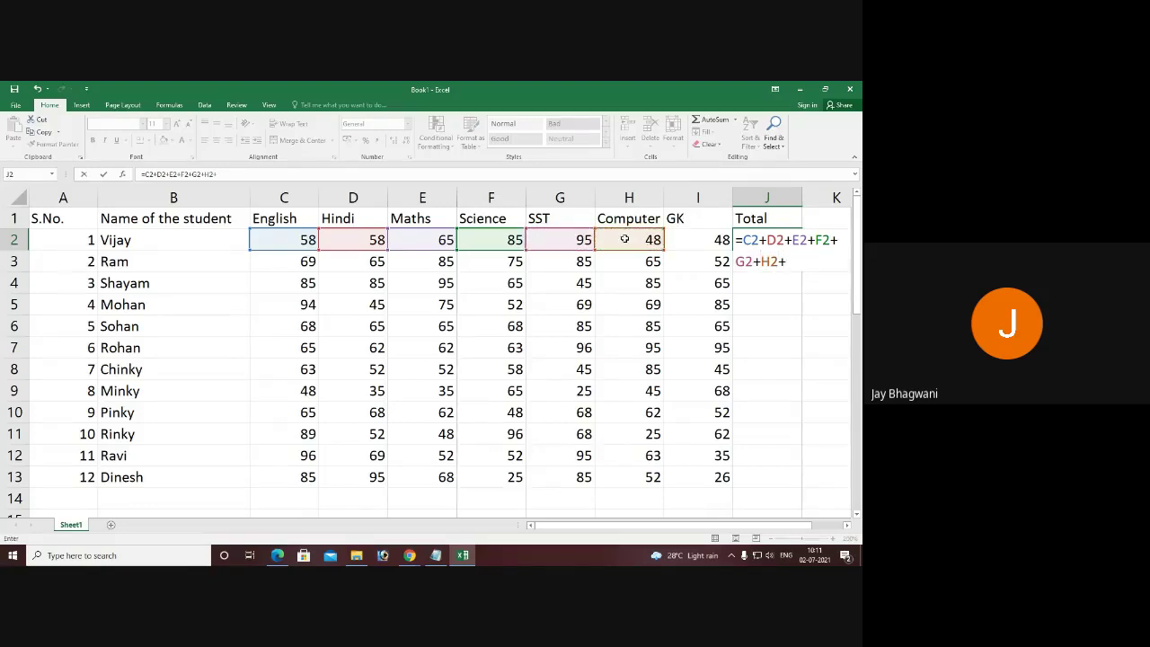
click(703, 237)
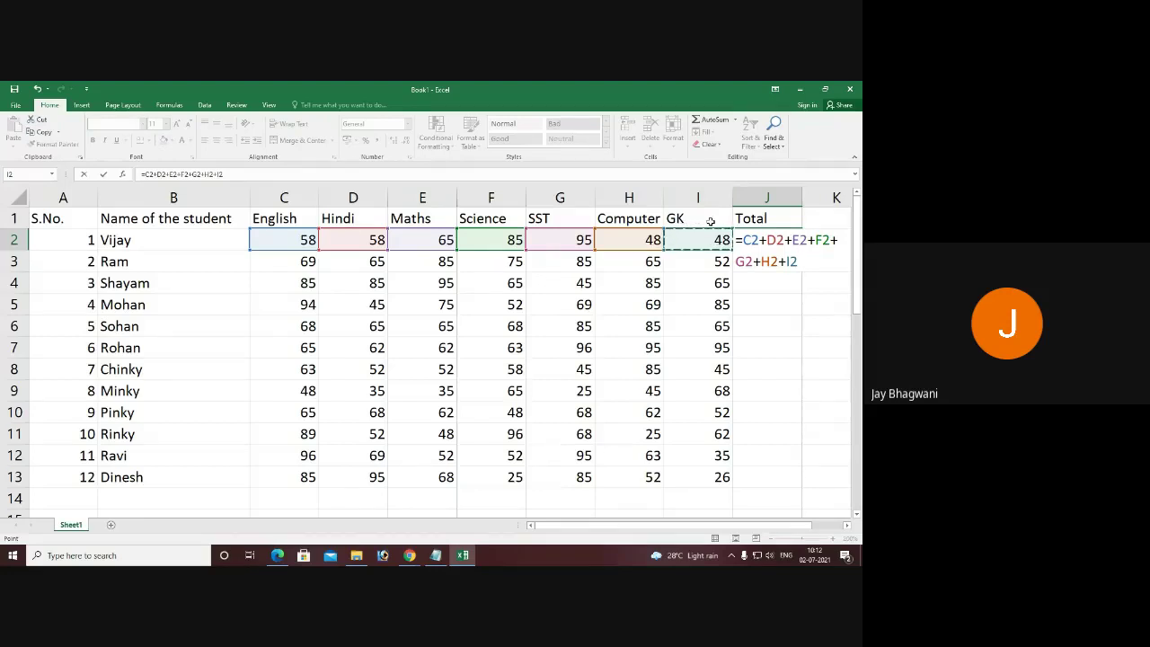
key(Return)
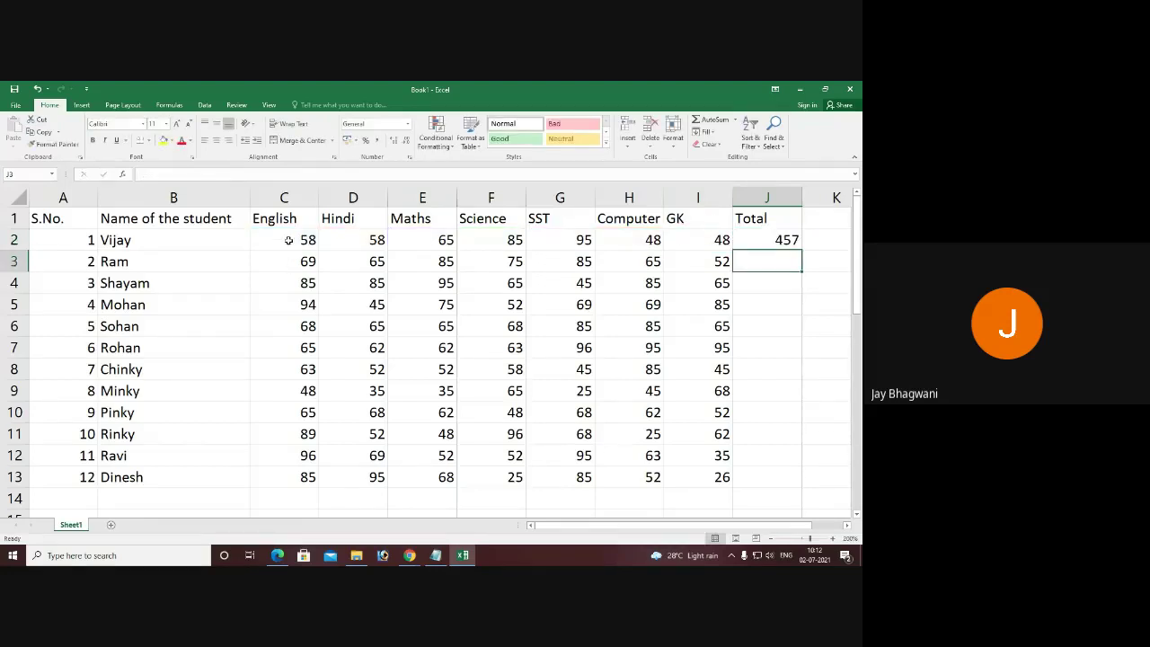
- Fill the total formula from J2 down to J13 for all the remaining students
click(756, 237)
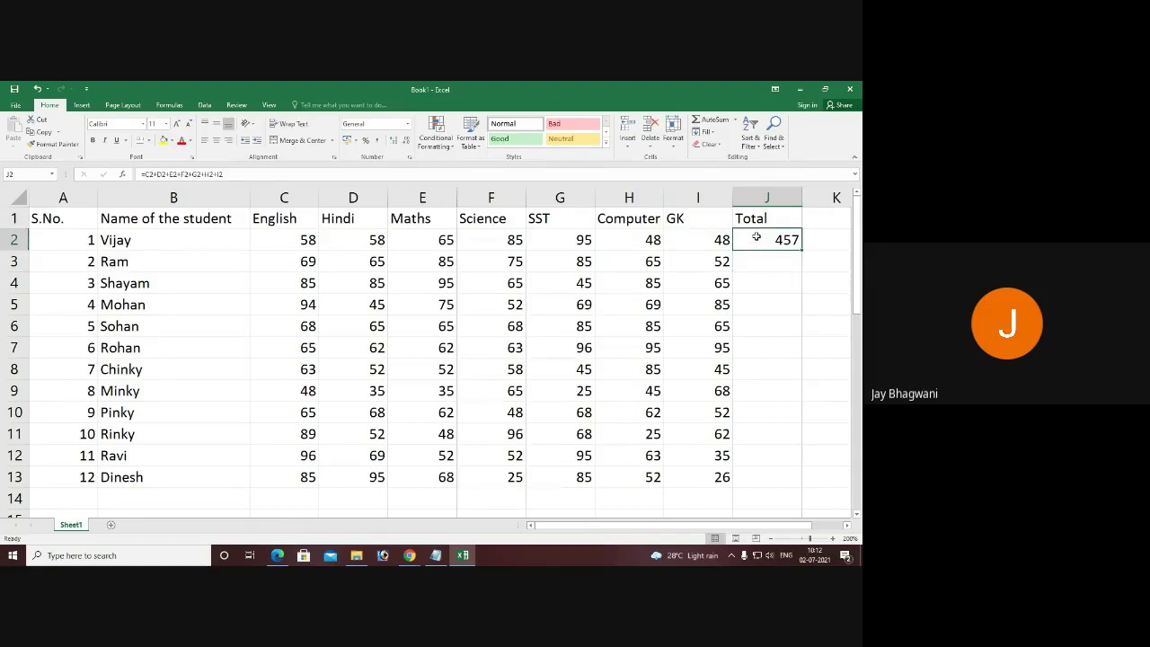
click(762, 261)
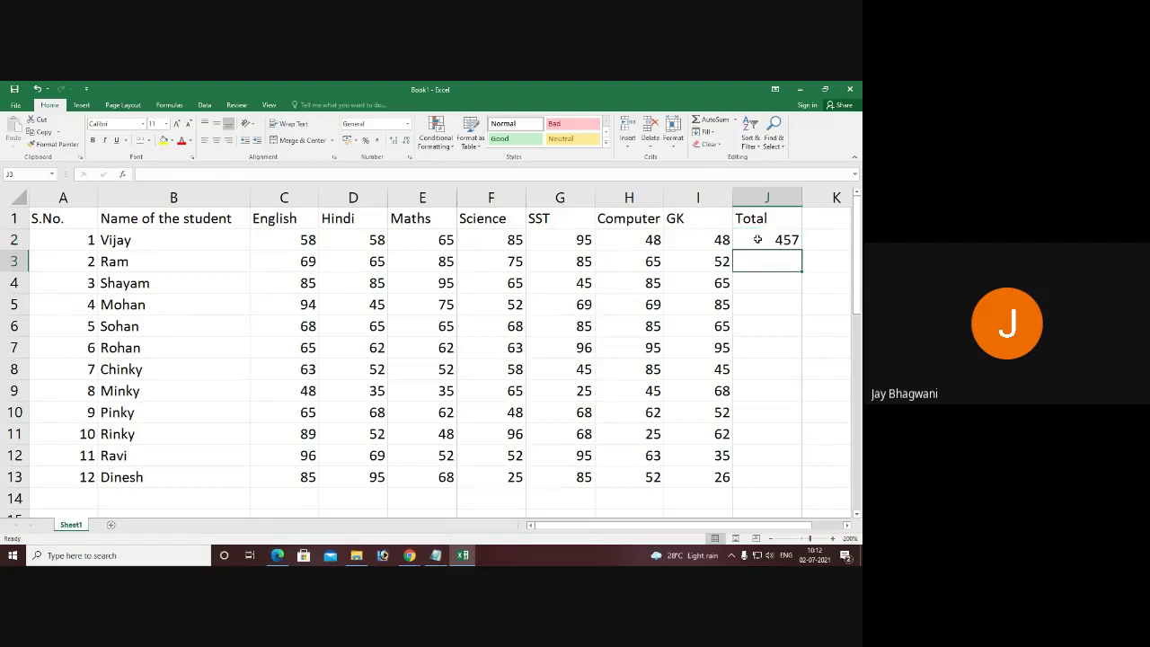
click(757, 238)
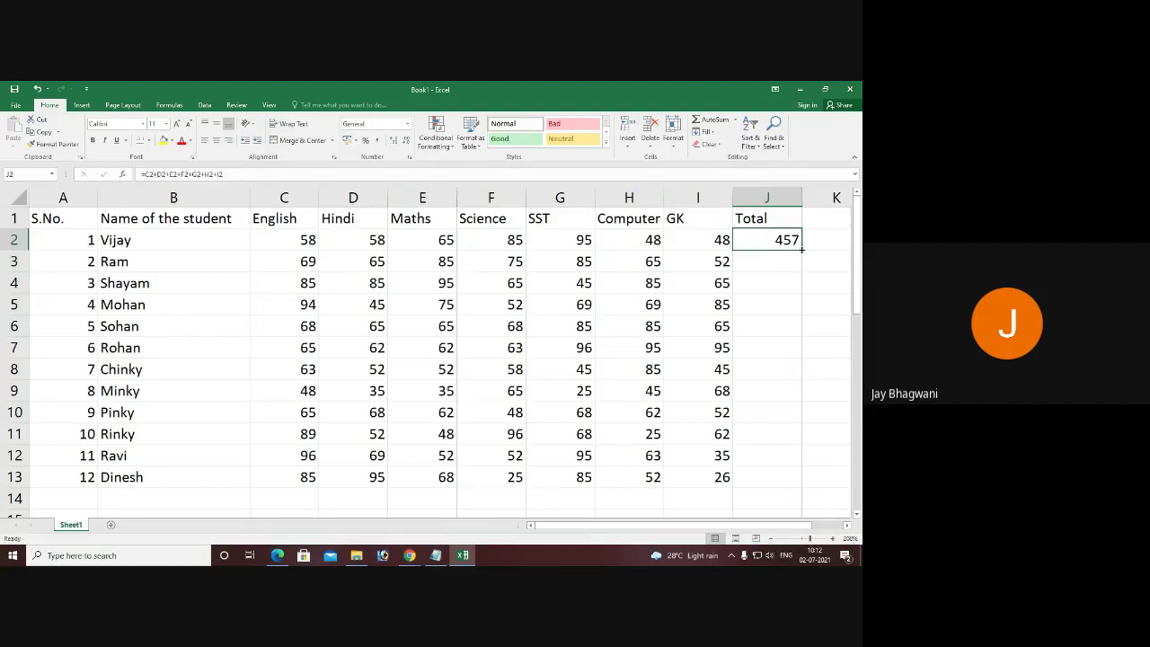
drag(800, 249, 806, 489)
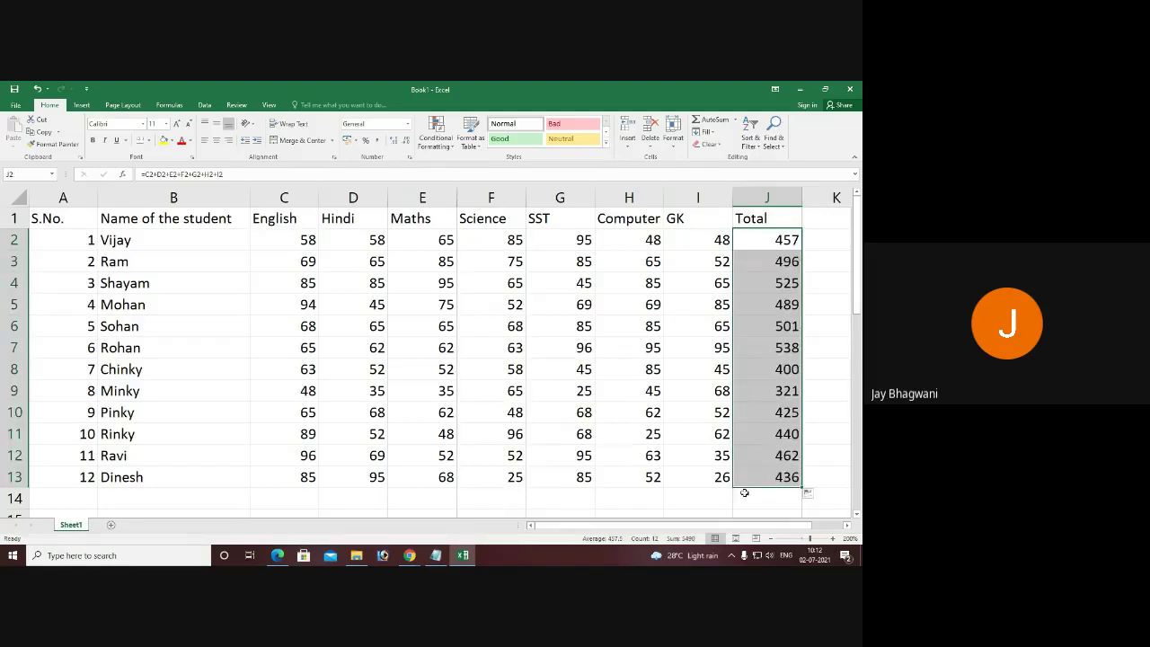
drag(719, 485, 705, 500)
click(705, 500)
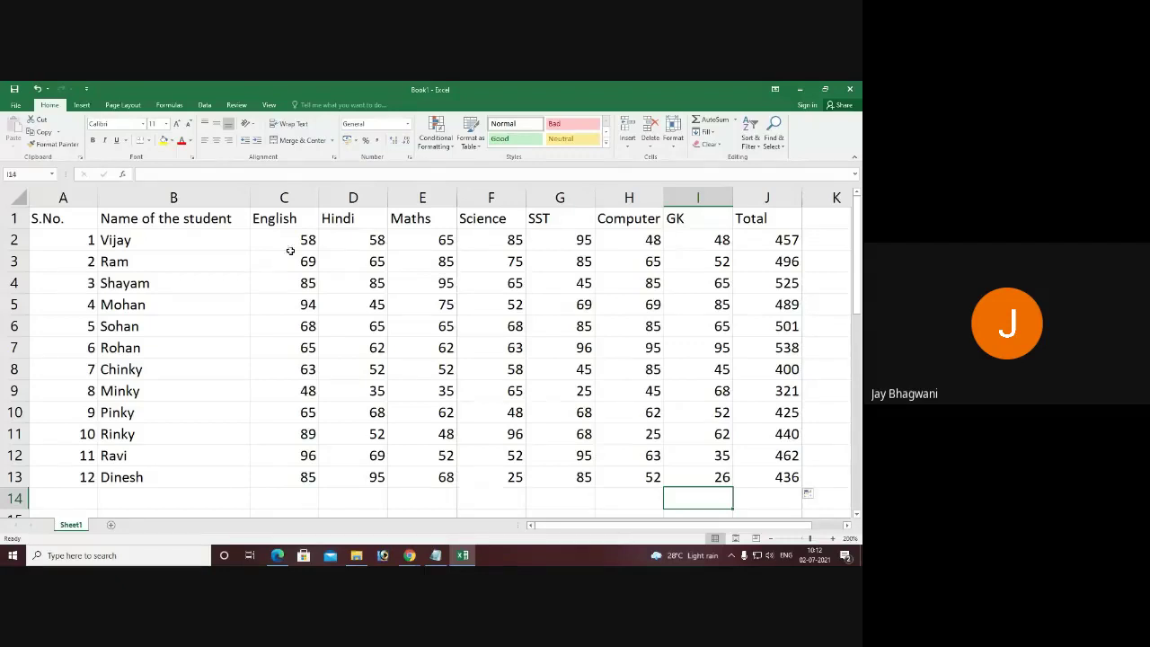
- Change the first student's GK mark in I2 to 84 and check the total in J2
click(705, 241)
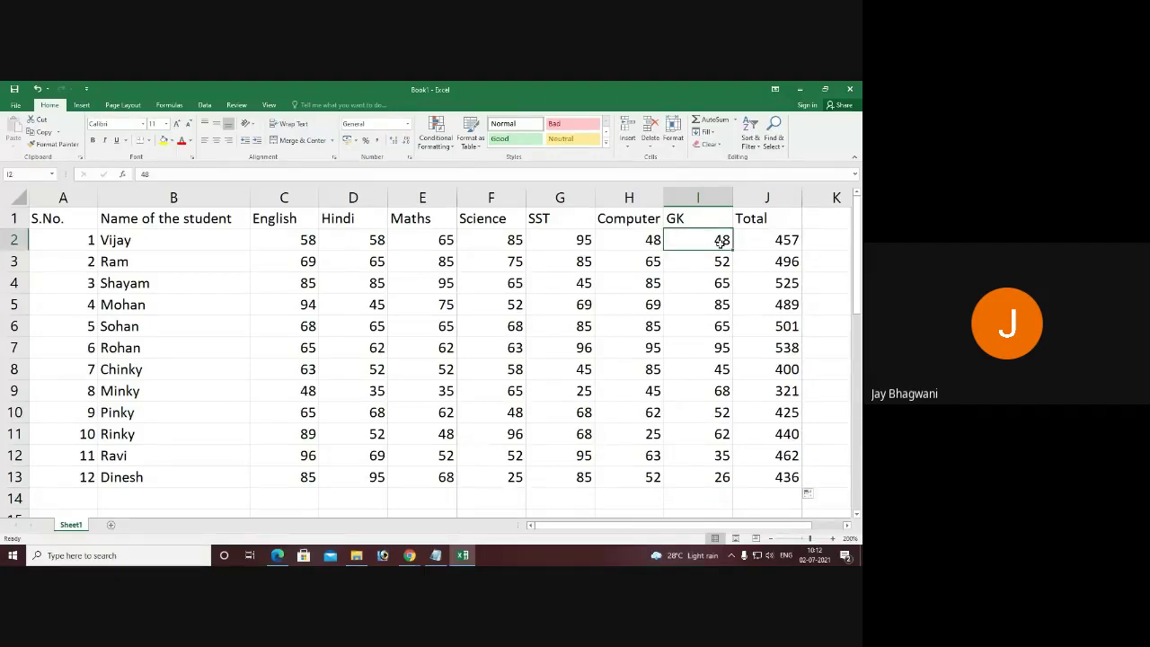
text(84)
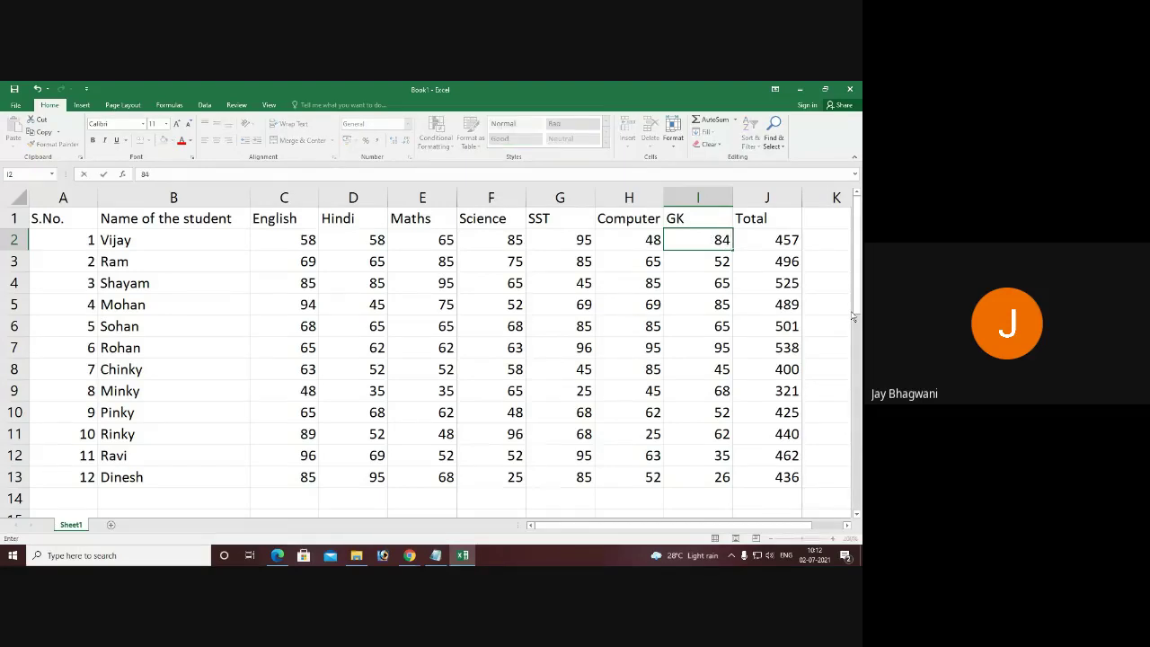
key(Return)
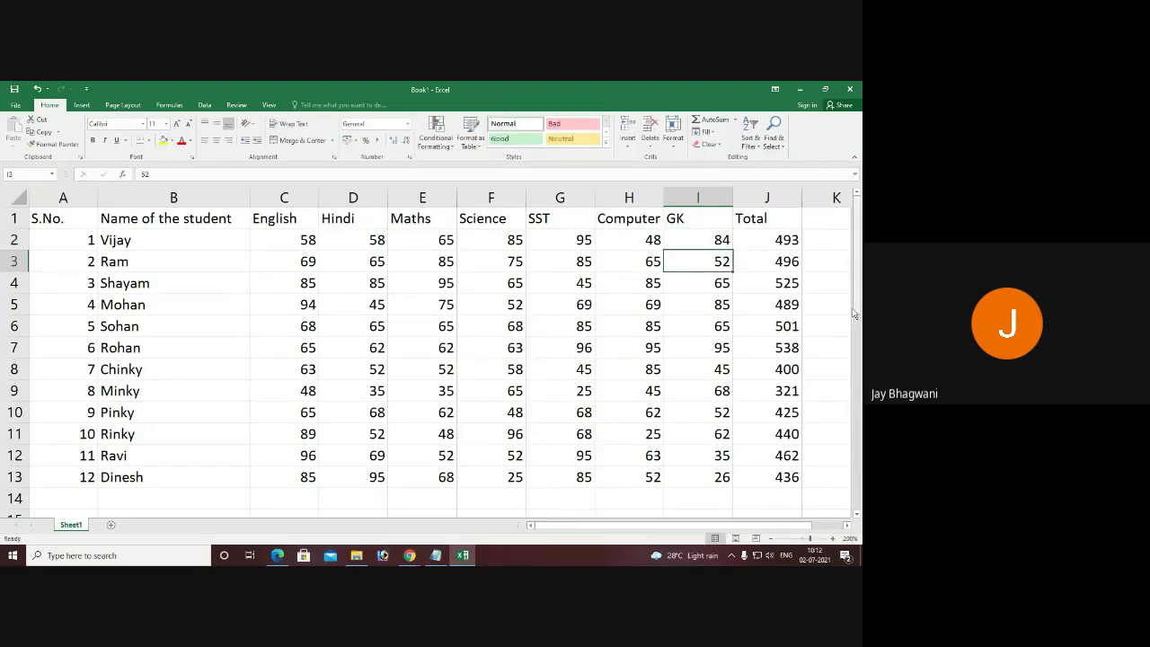
click(784, 241)
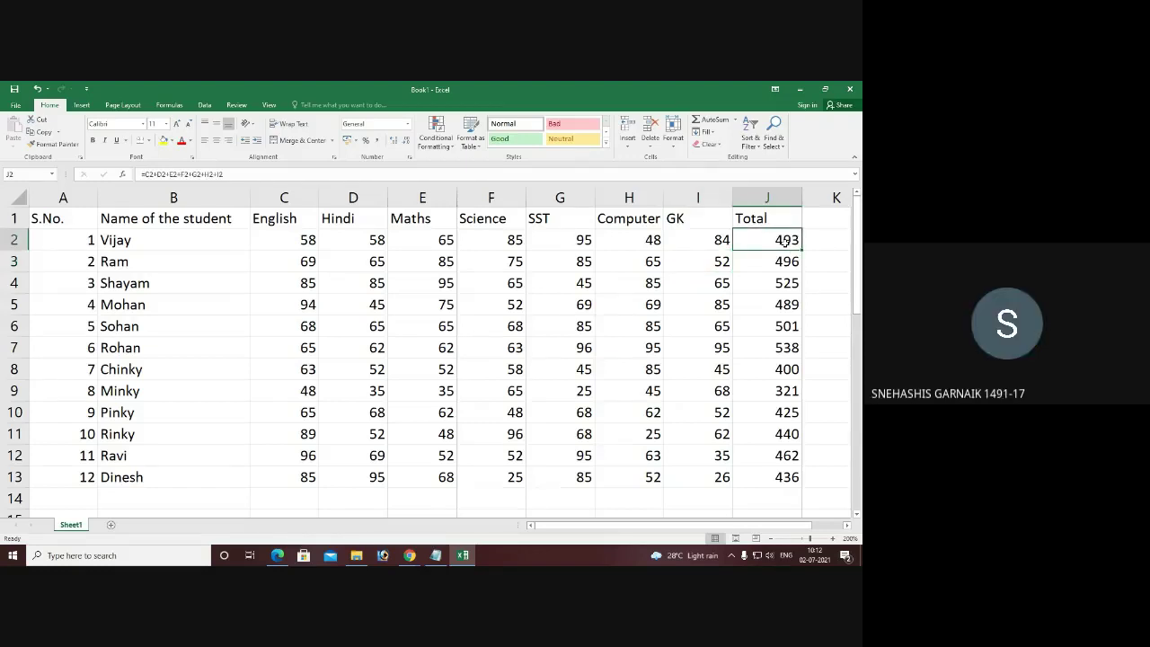
- Change the second student's English mark in C3 to 100 and check the total formula in J3
click(307, 261)
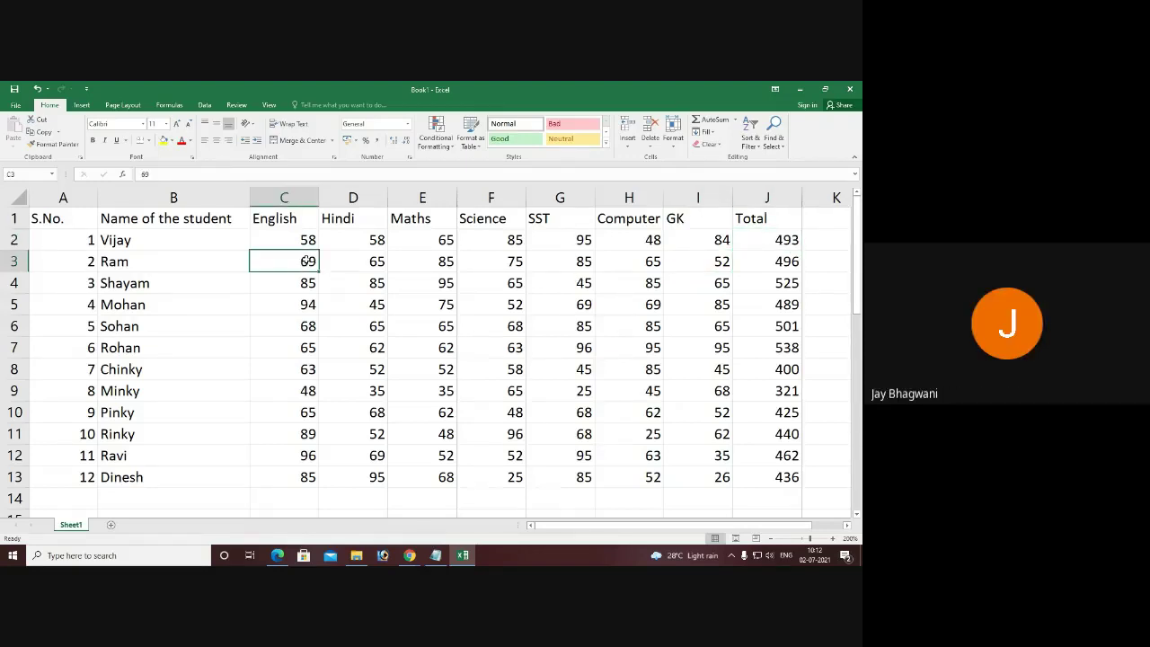
double_click(307, 261)
text(100)
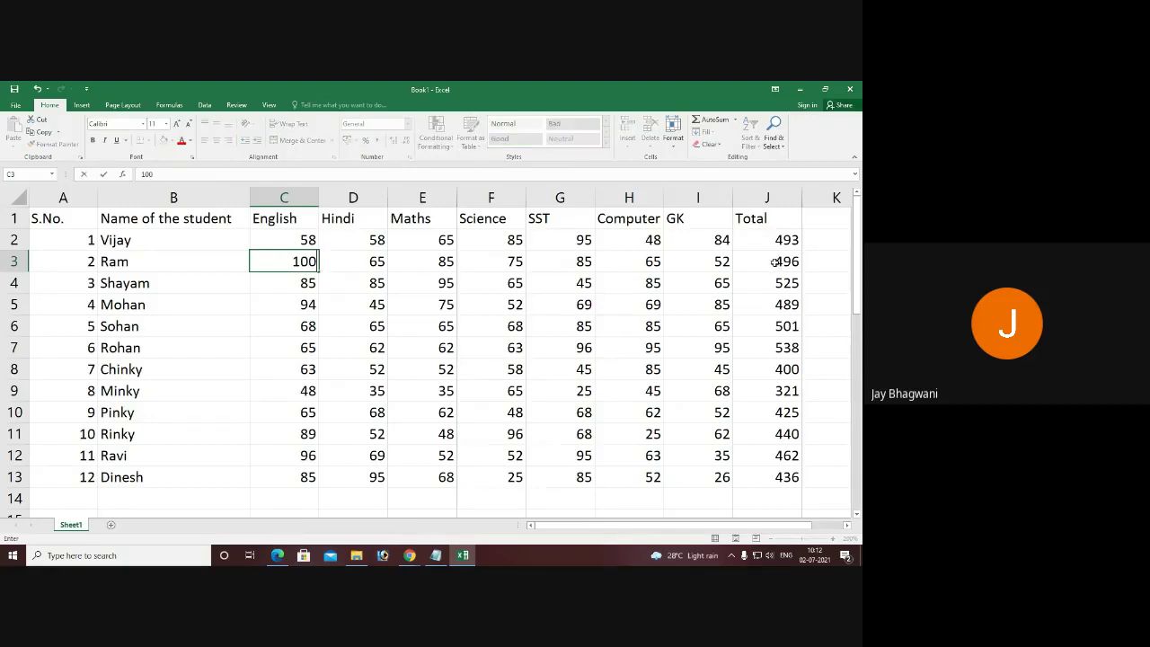
key(Return)
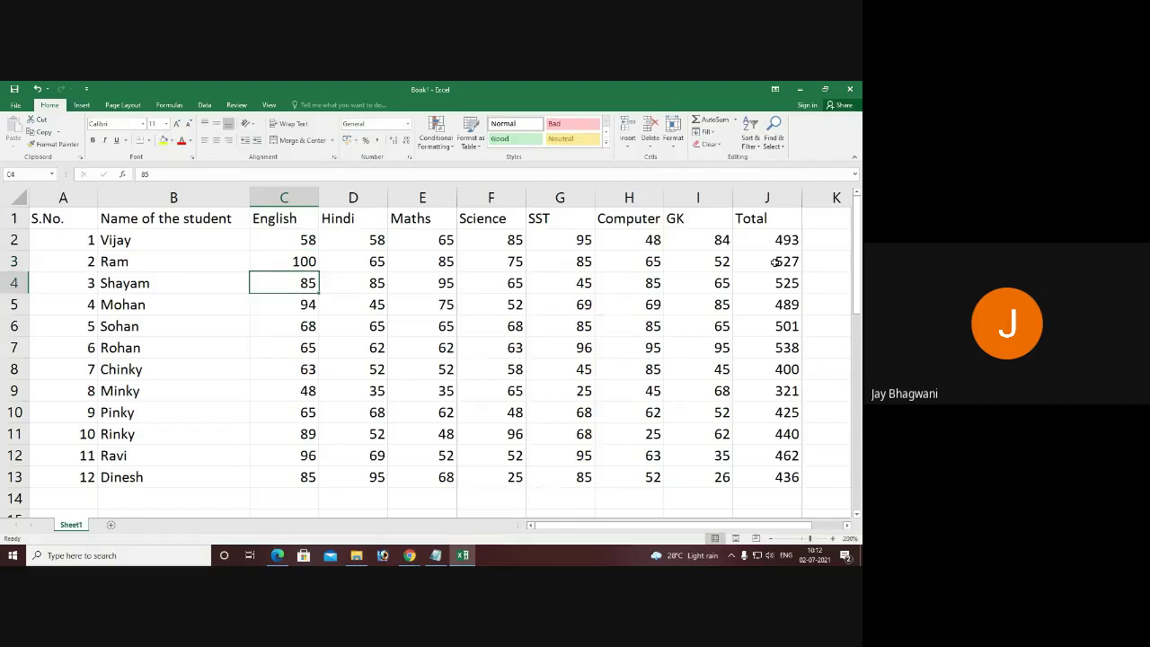
click(774, 261)
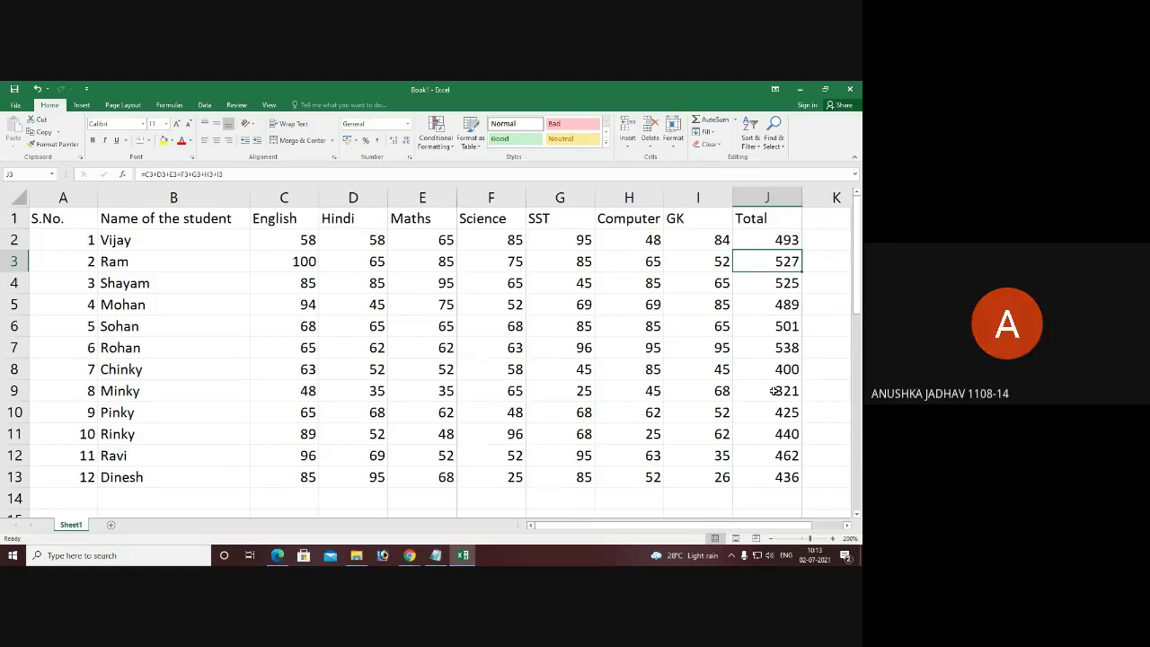
- Center-align the serial numbers in A1:A13 and the subject marks and totals in C1:J13
drag(69, 239, 72, 479)
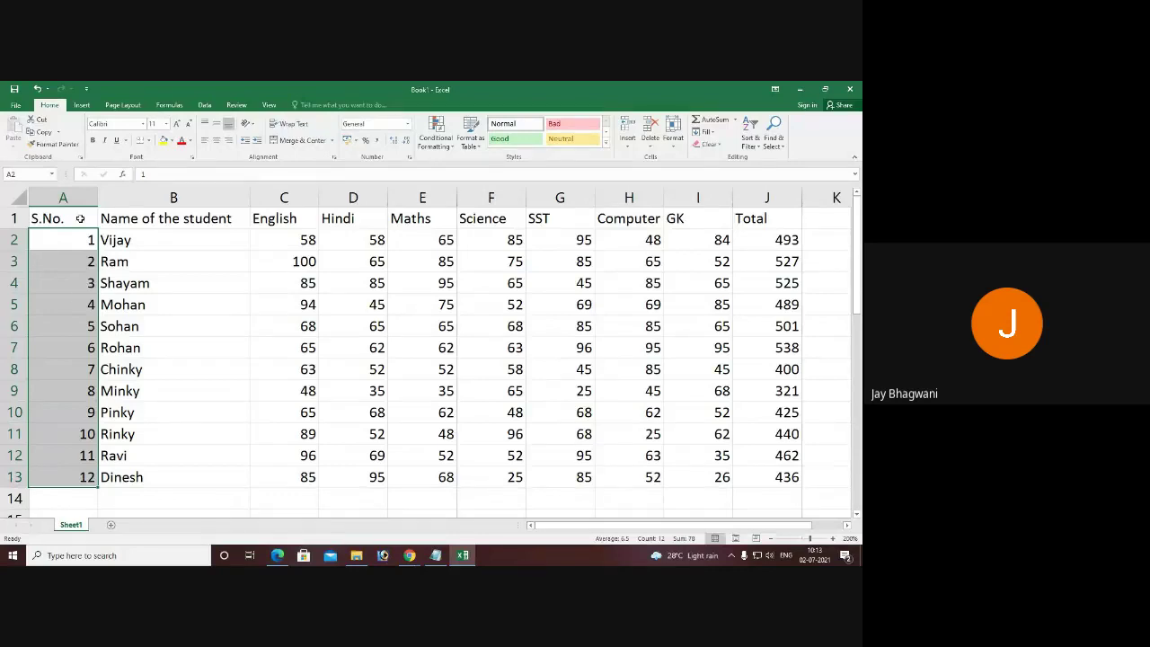
drag(72, 219, 75, 473)
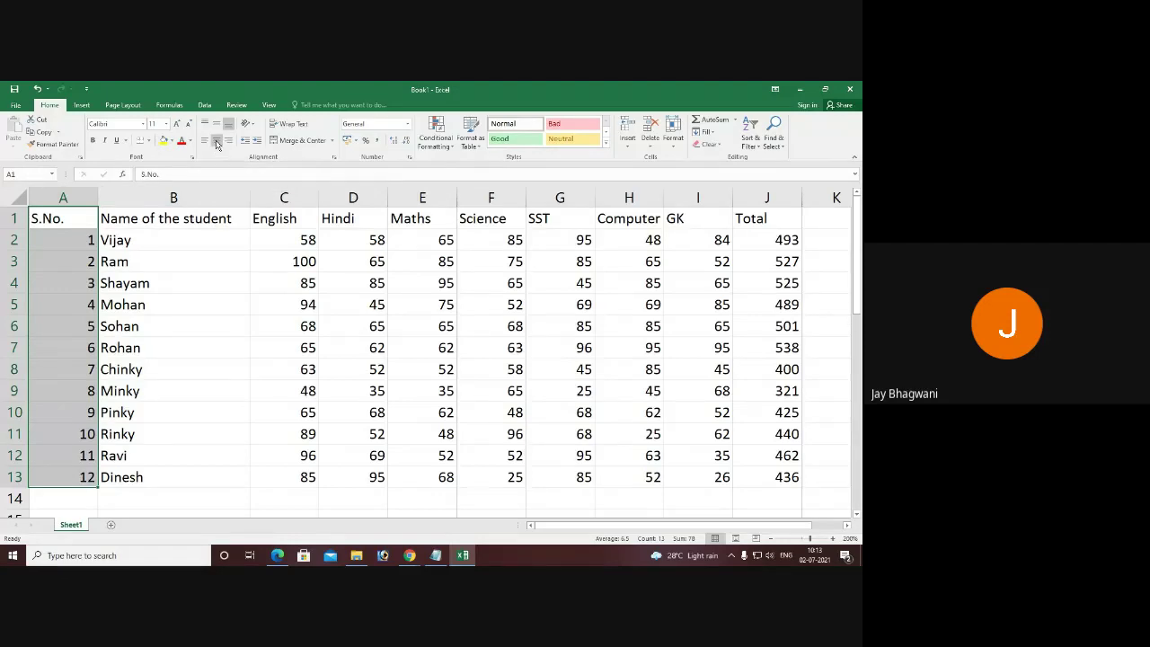
click(217, 142)
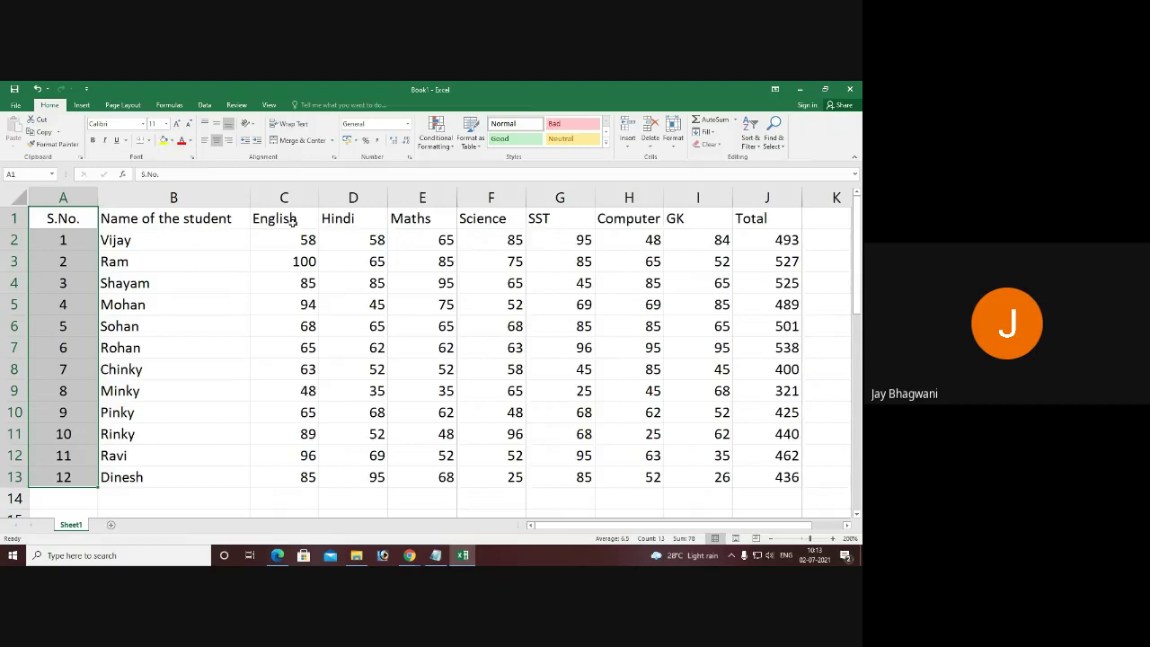
drag(289, 220, 774, 481)
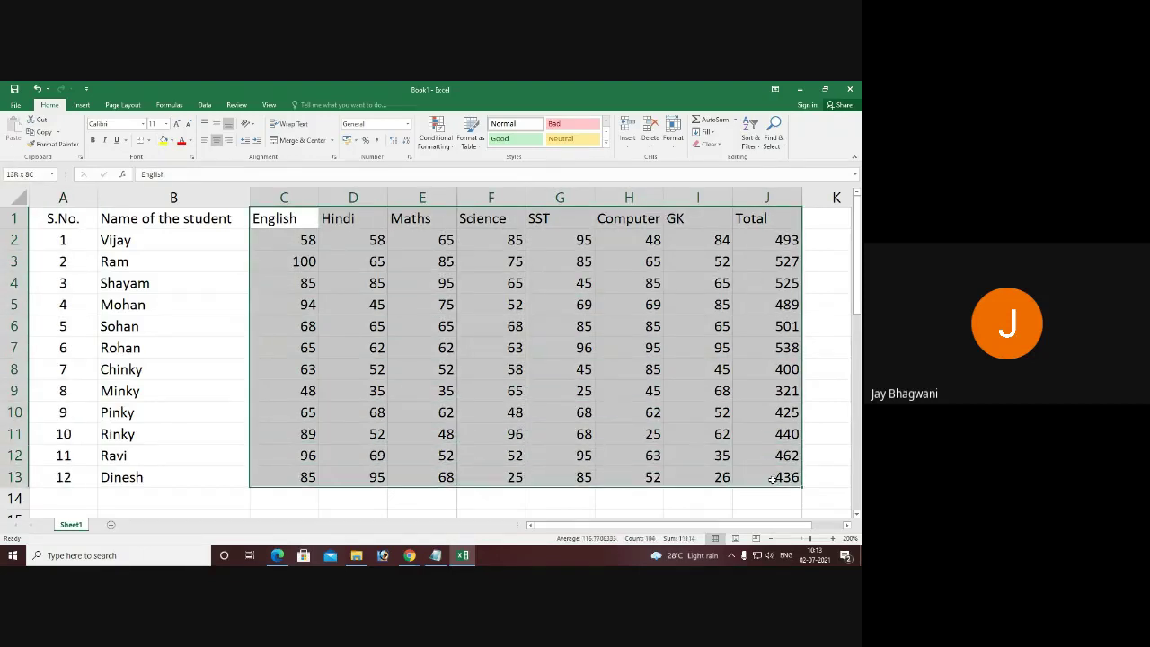
click(216, 141)
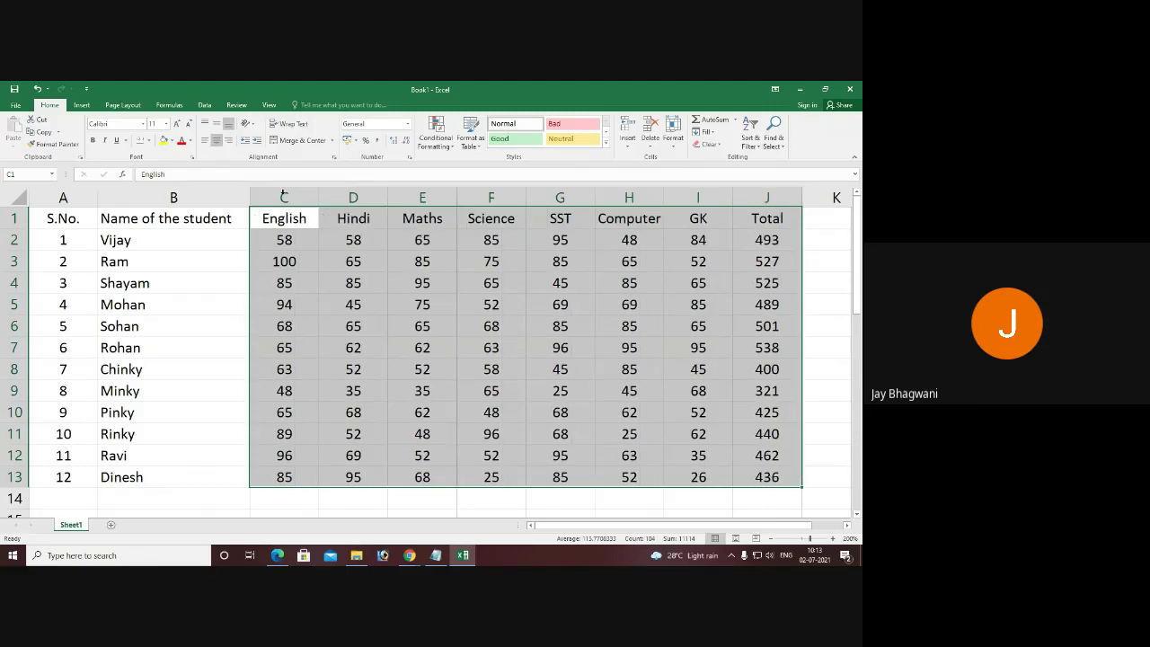
click(393, 384)
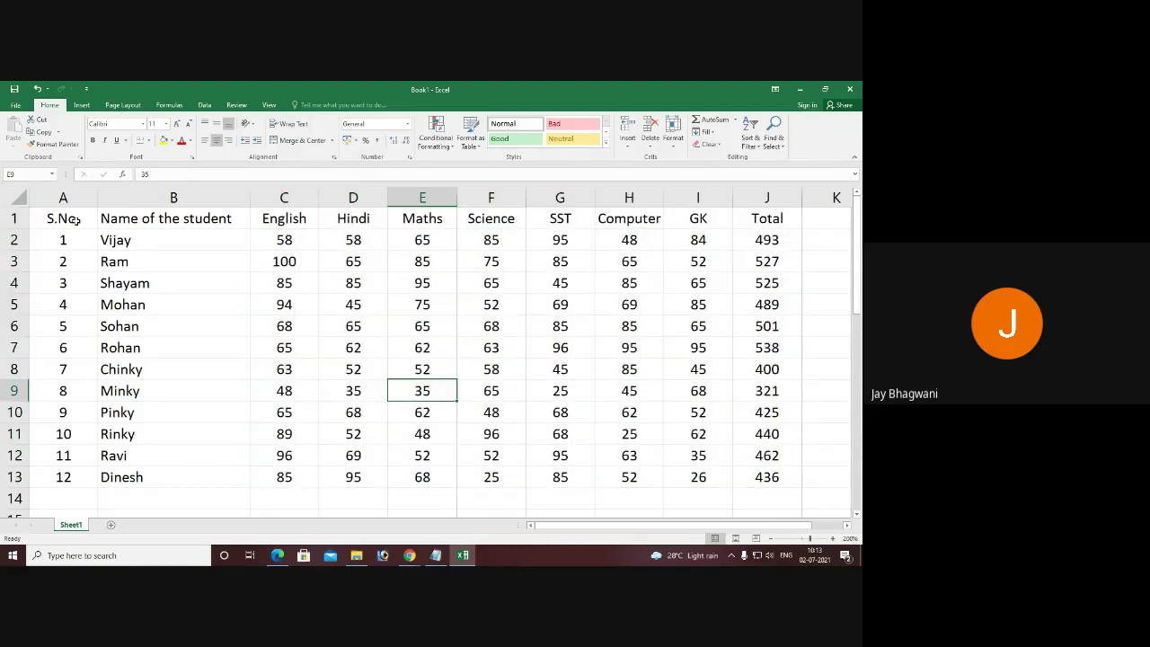
drag(77, 221, 775, 478)
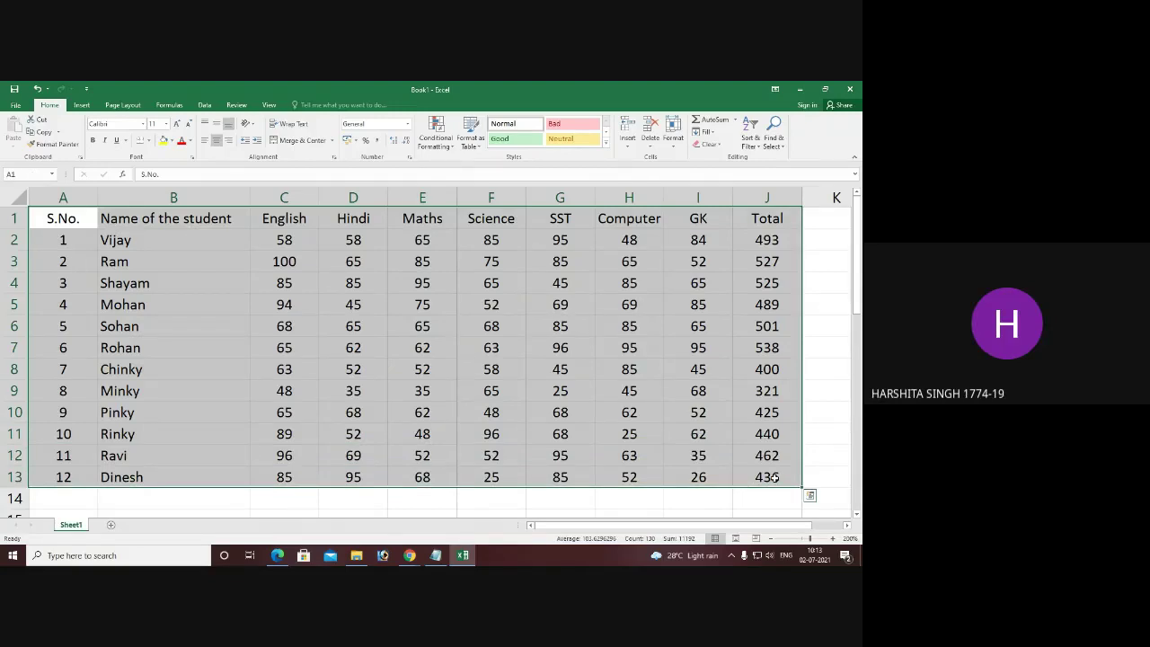
click(167, 124)
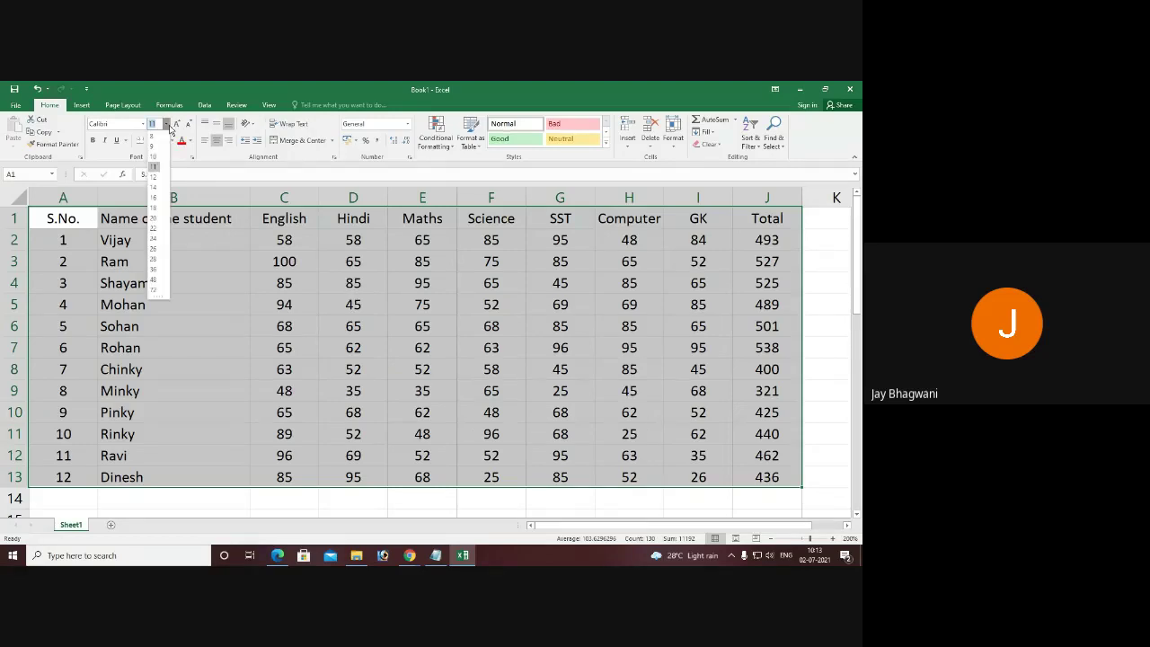
click(168, 126)
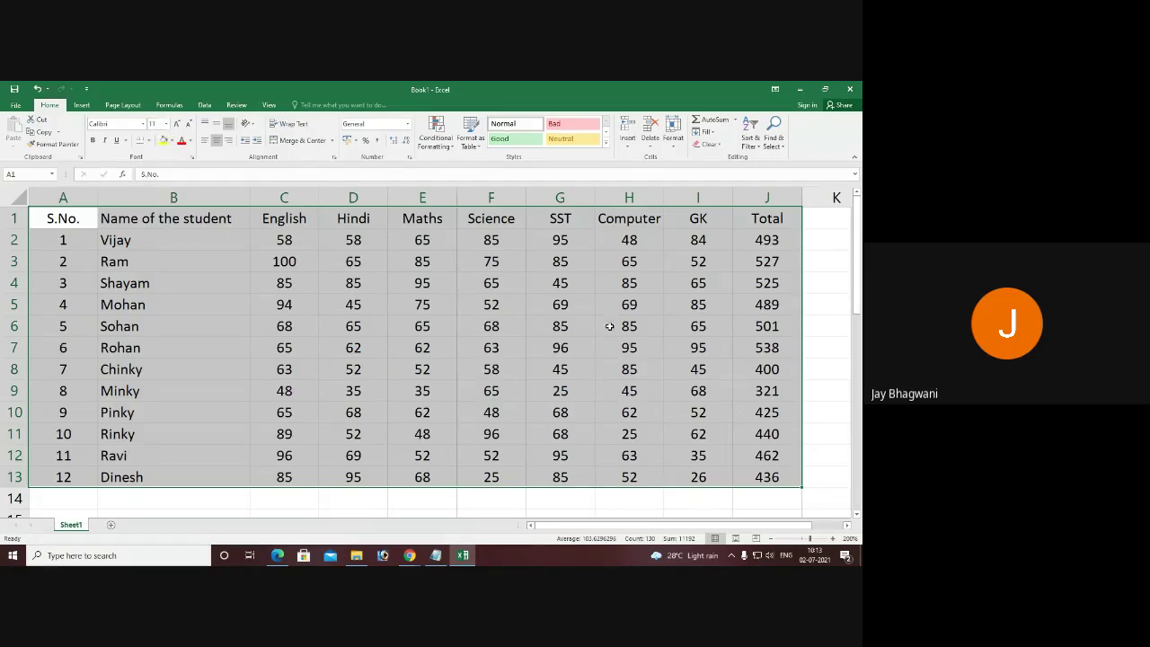
- Format A1:J13 as a table with headers, using the dark blue banded style with a black header row
click(833, 538)
click(833, 538)
click(834, 537)
click(771, 538)
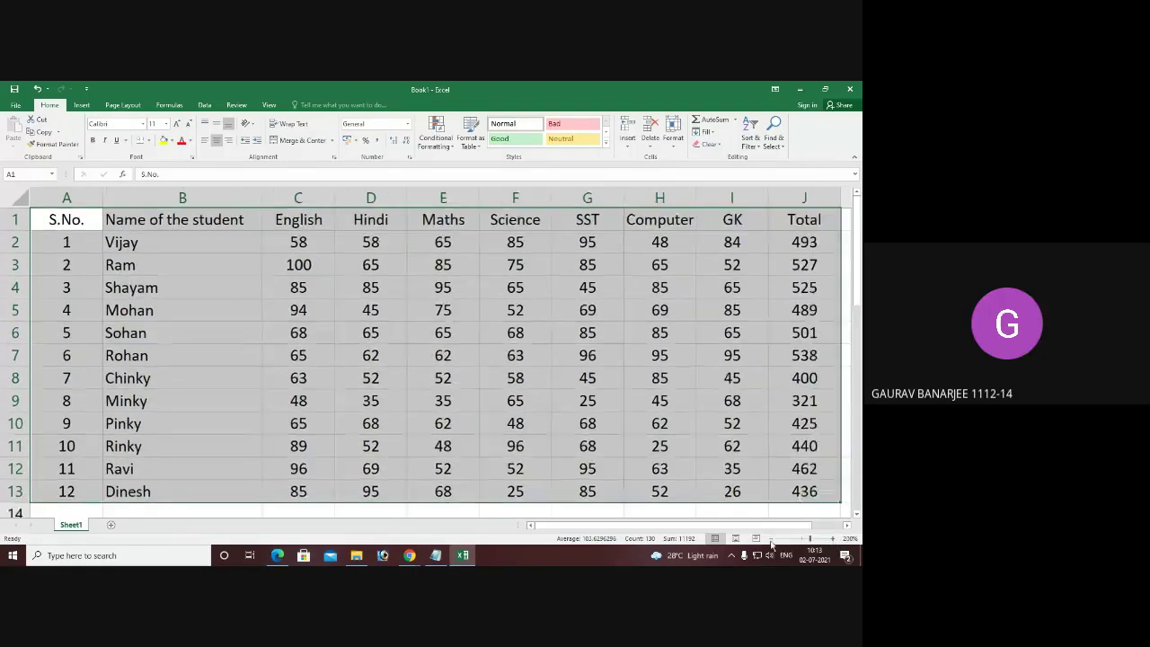
click(771, 538)
click(770, 538)
click(770, 538)
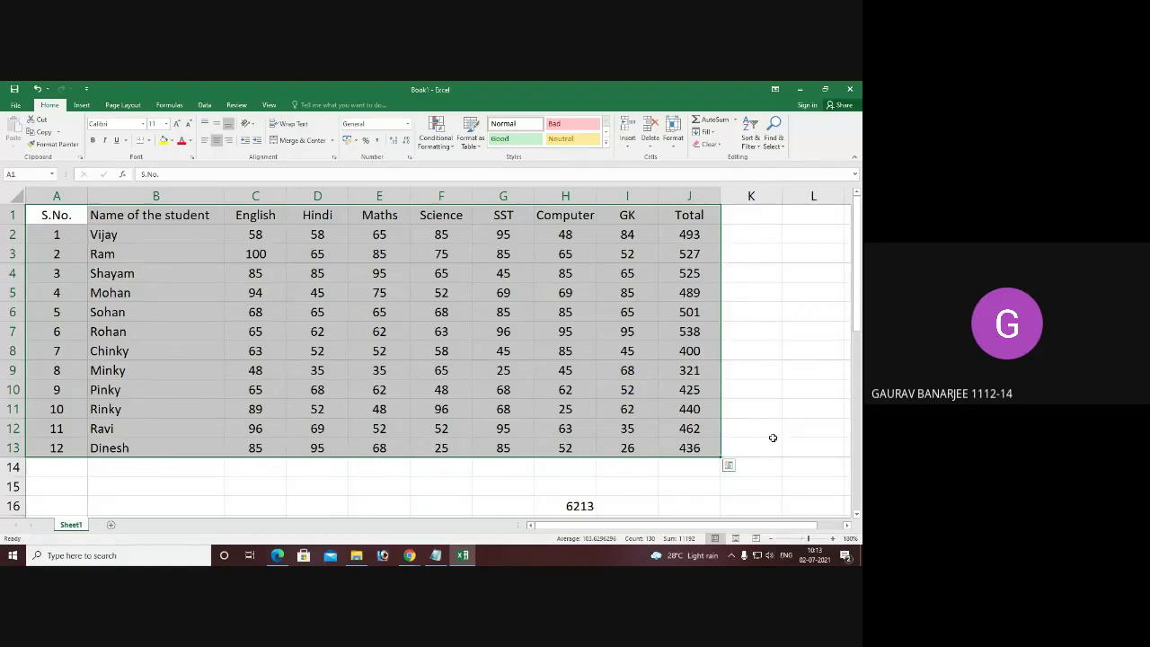
click(777, 405)
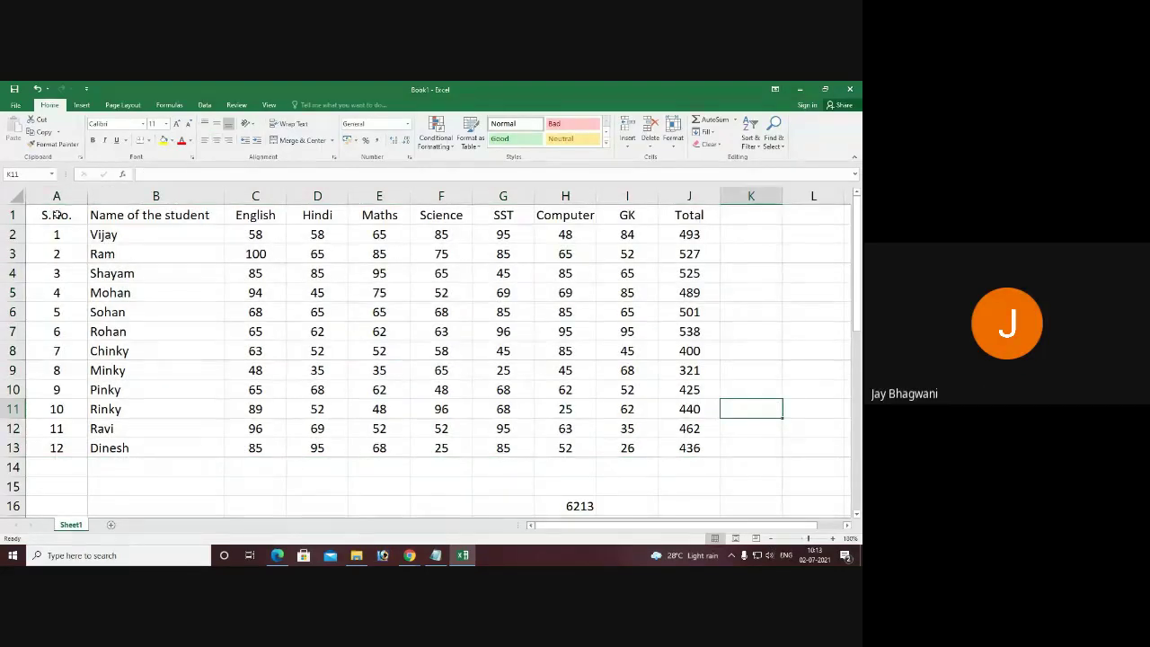
drag(56, 214, 727, 463)
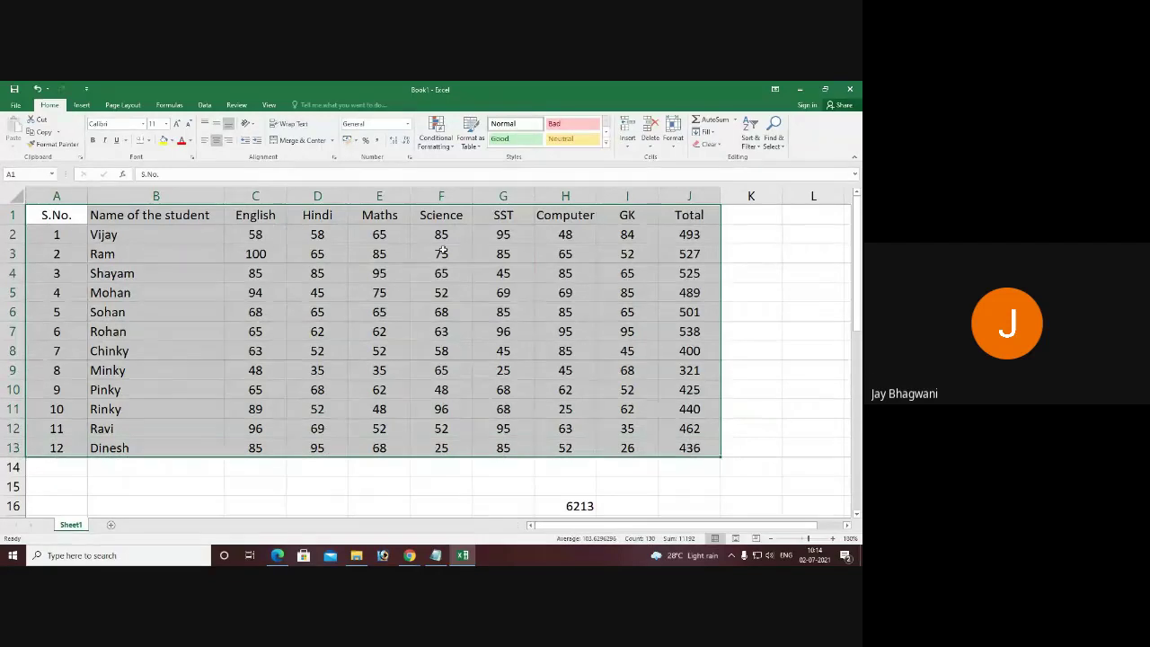
click(477, 144)
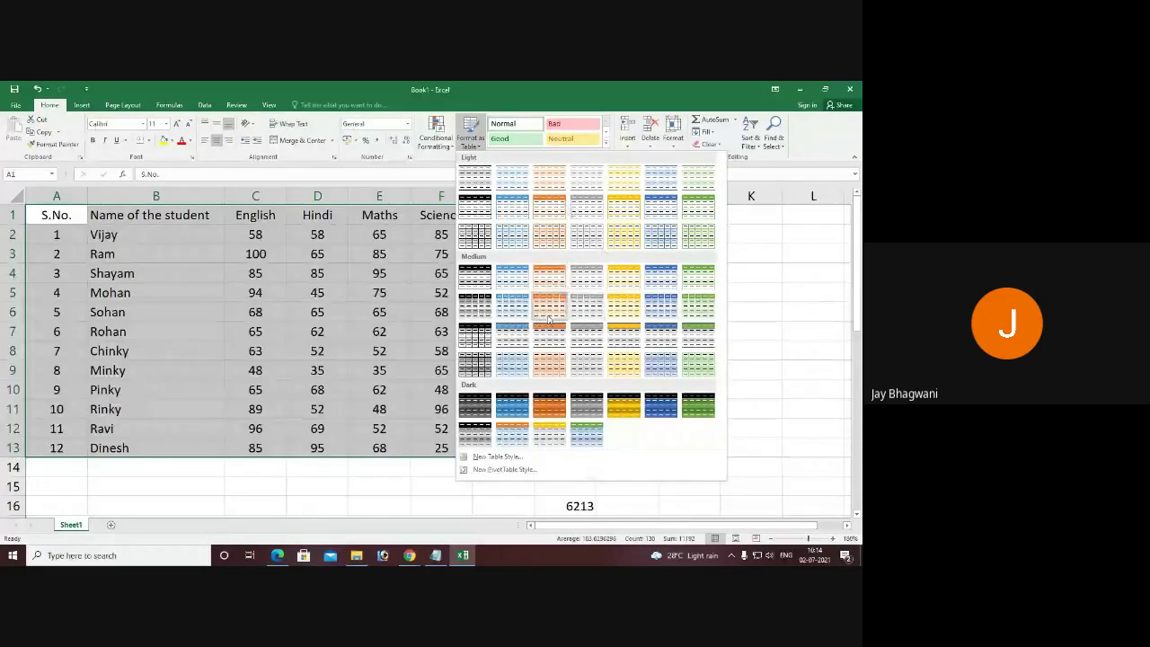
click(664, 411)
click(256, 369)
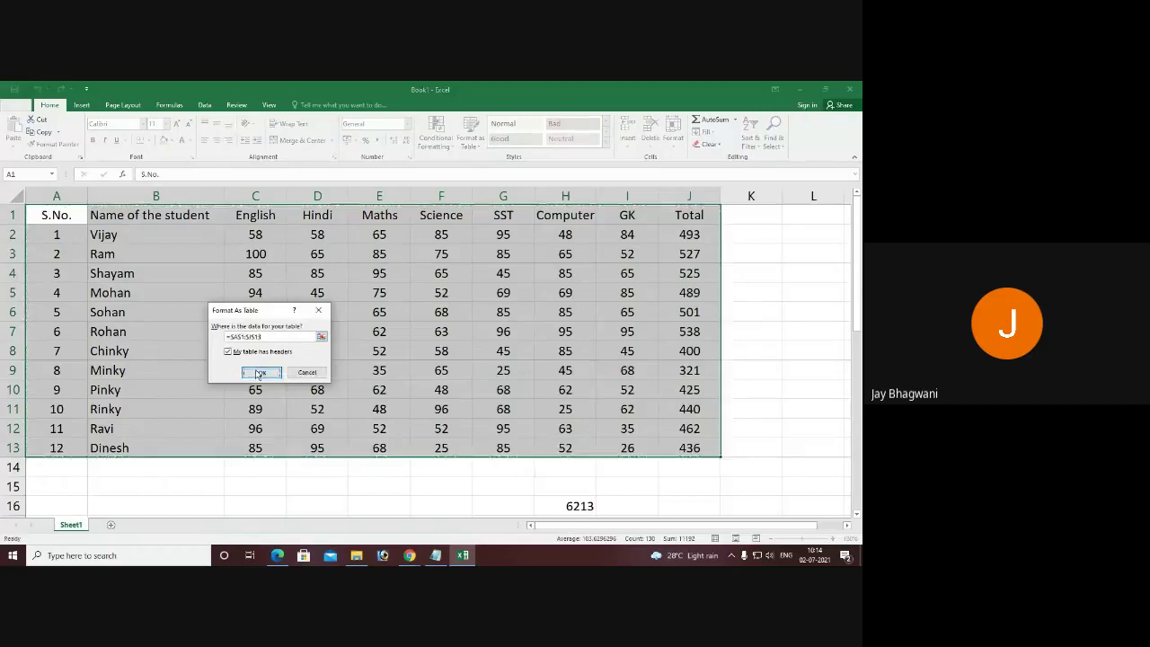
click(526, 313)
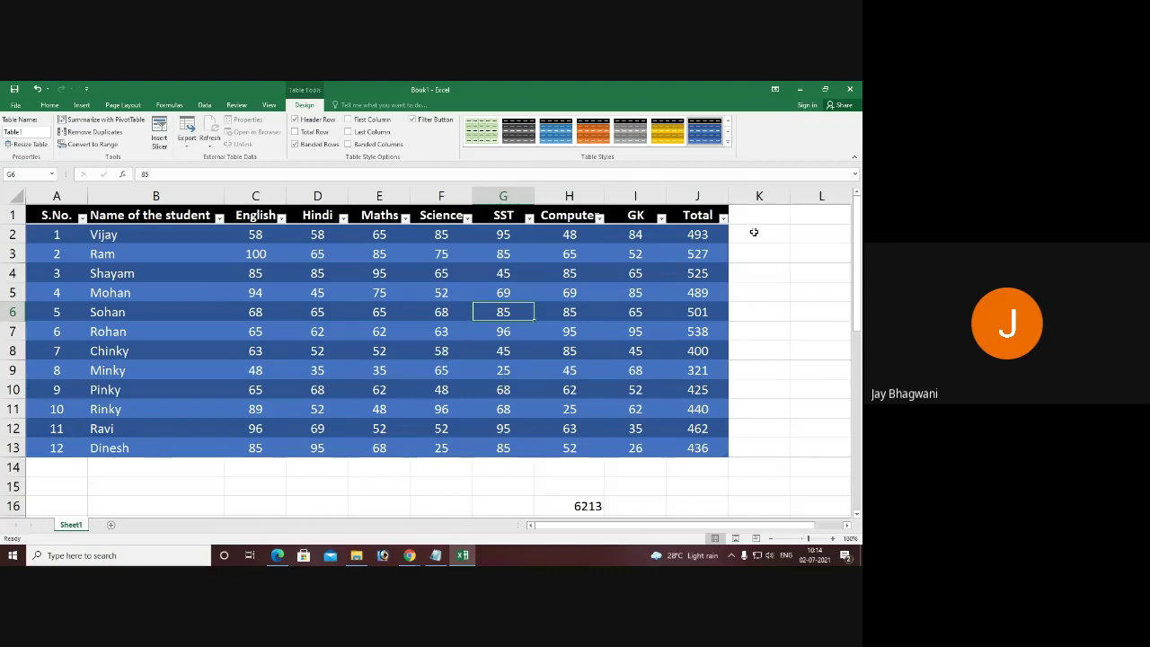
- Clear all the students' totals from J2:J13, keeping the Total header
drag(700, 234, 701, 439)
key(Delete)
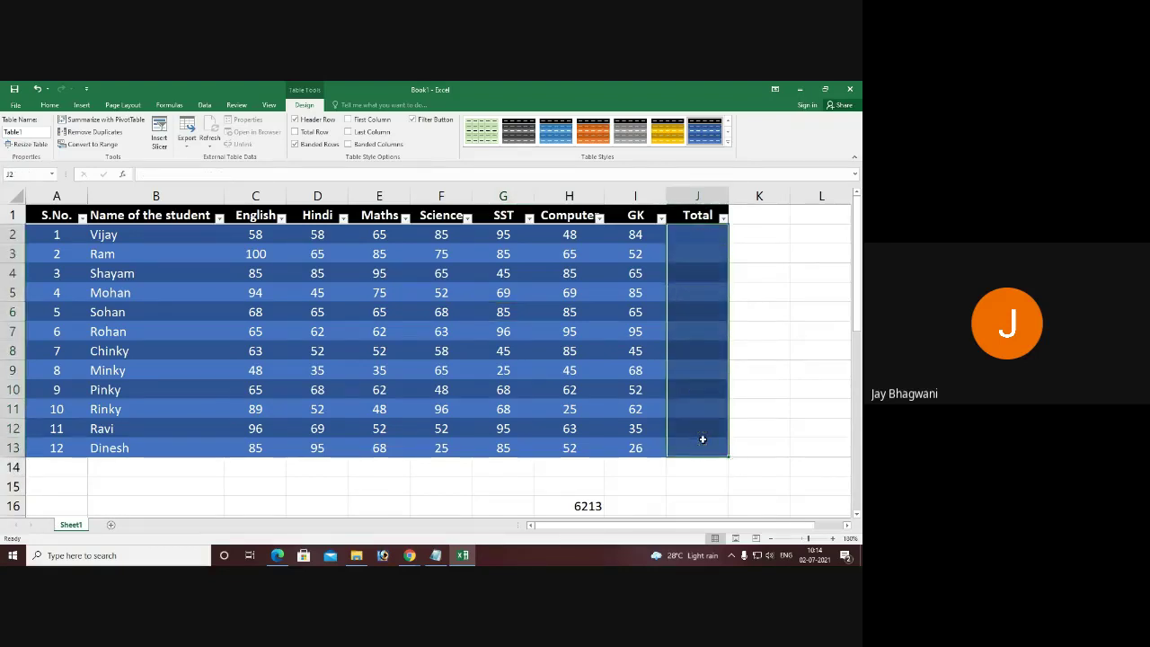
click(754, 315)
click(701, 236)
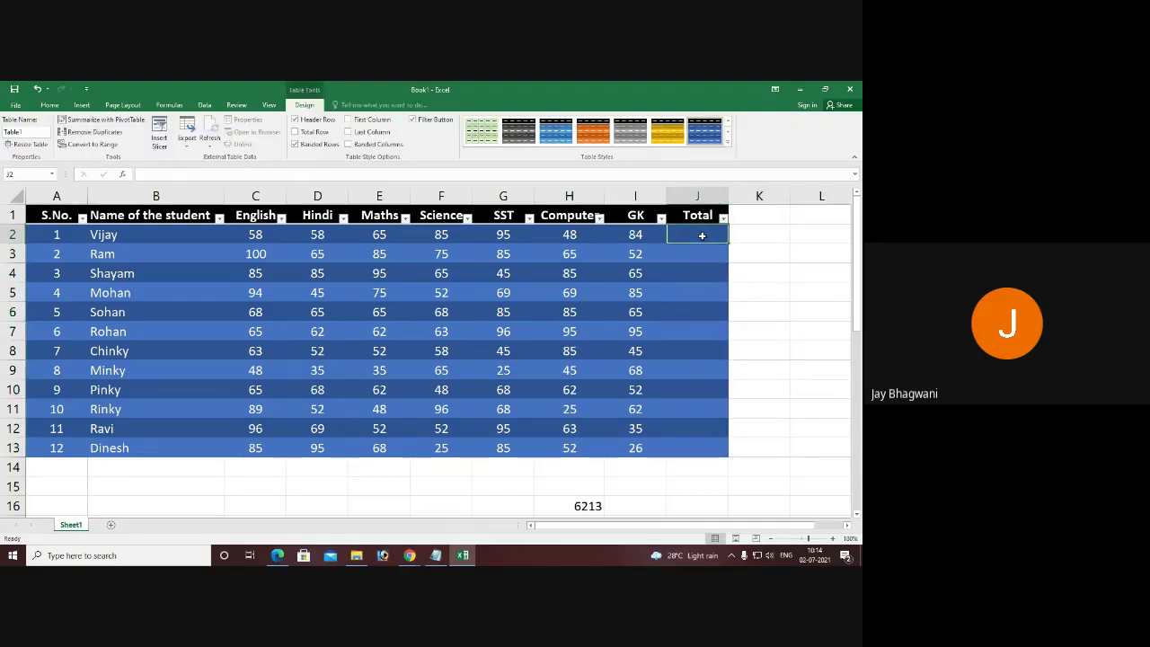
double_click(701, 236)
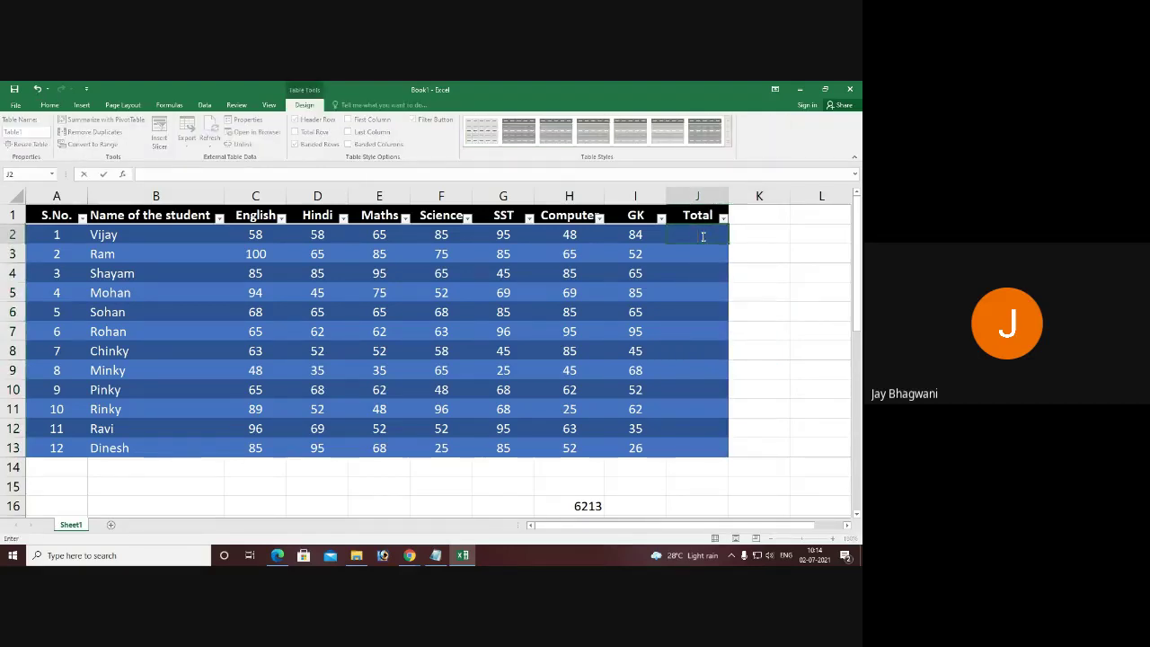
text(=)
click(249, 235)
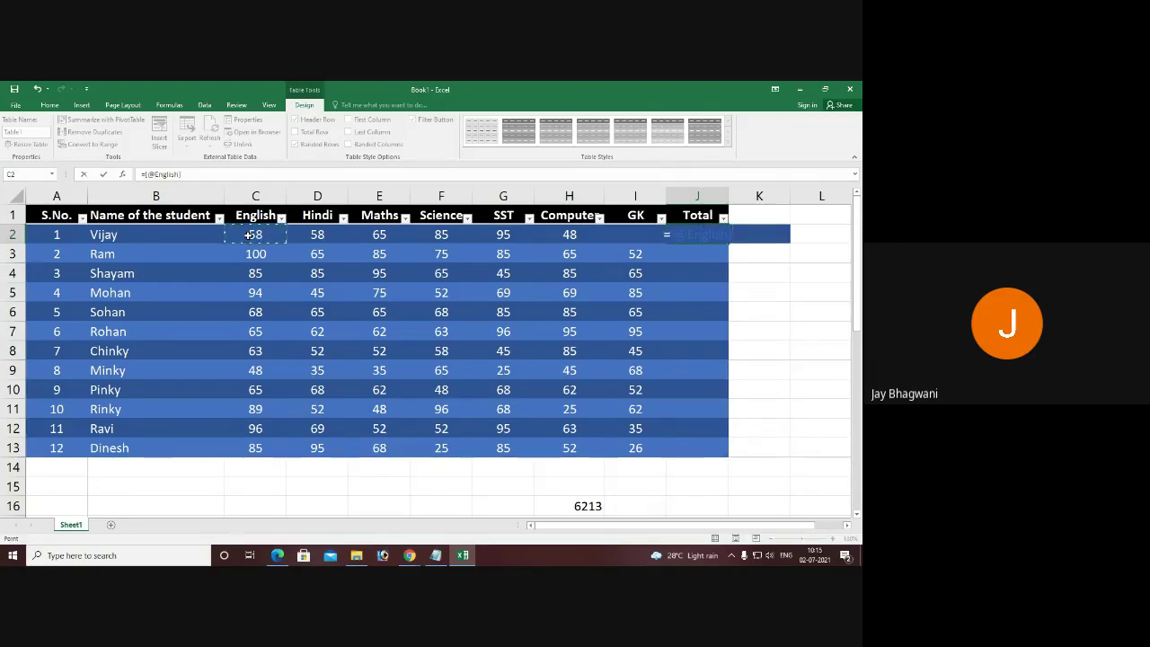
text(+)
click(306, 238)
text(+)
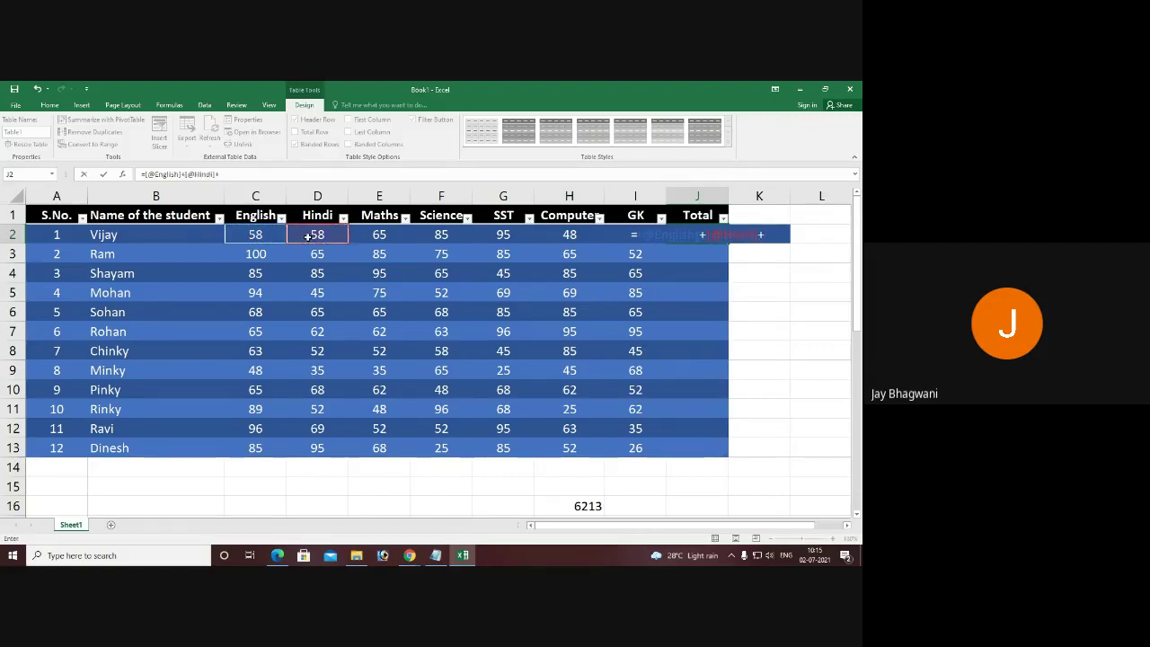
click(366, 233)
text(+)
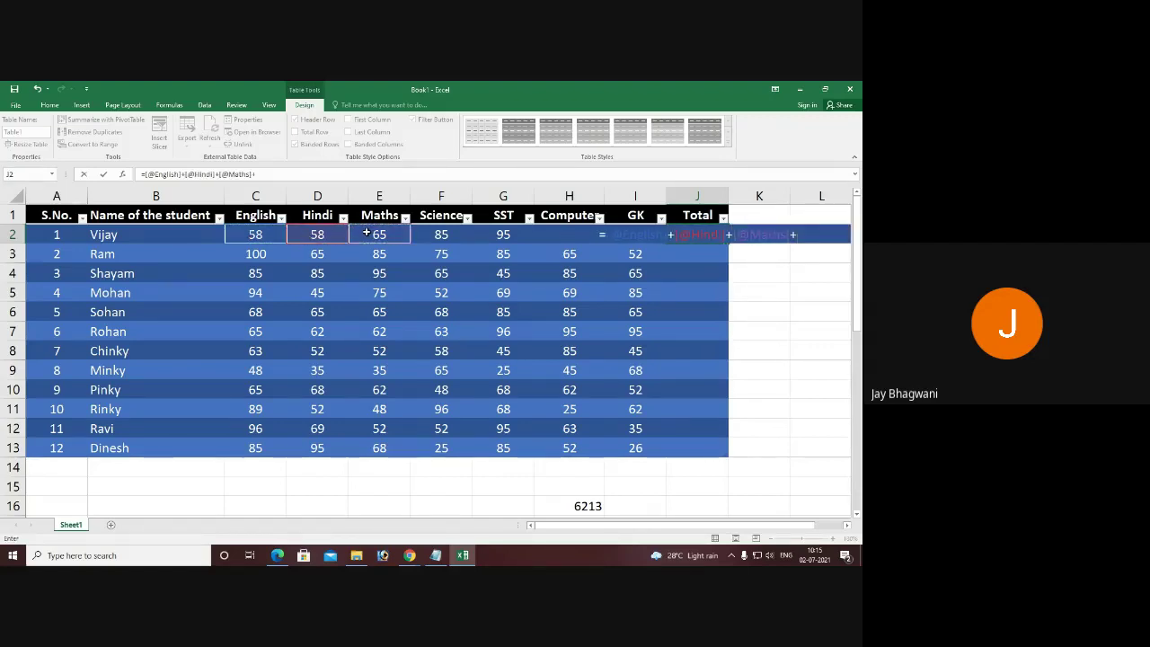
click(443, 232)
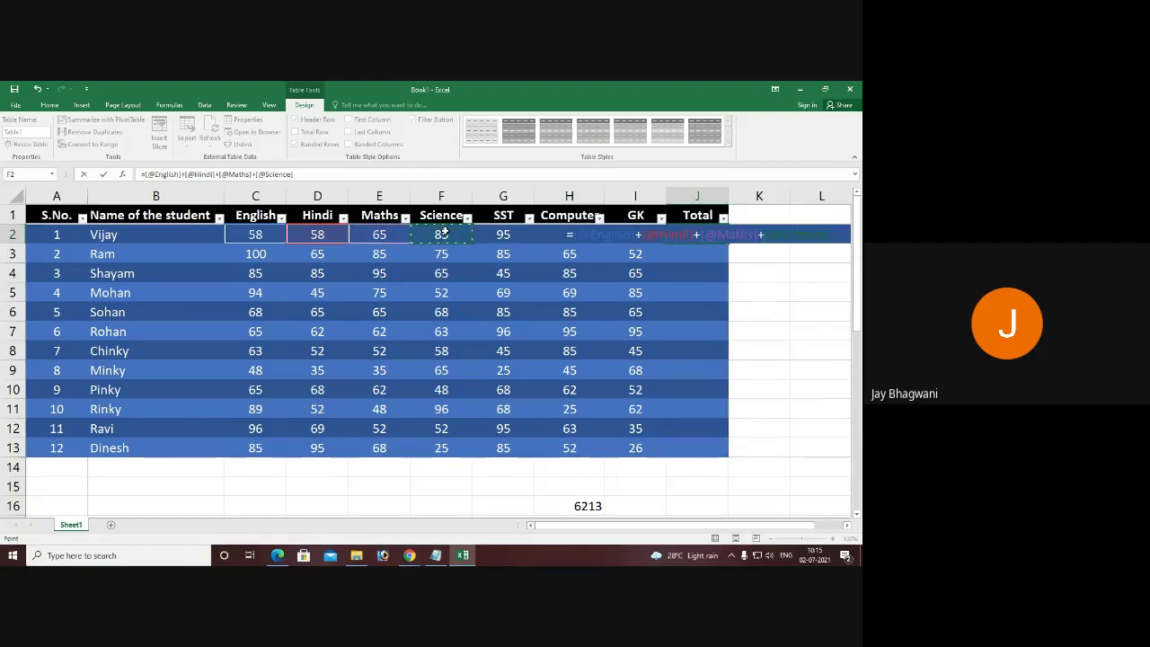
text(+)
click(497, 233)
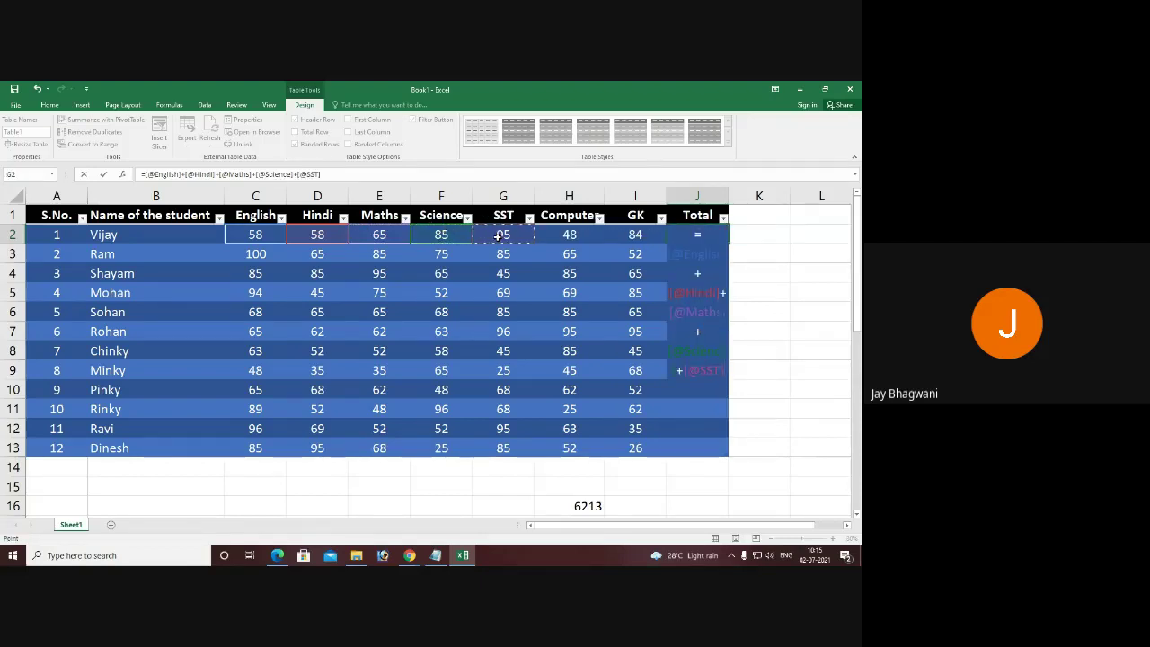
text(+)
click(558, 233)
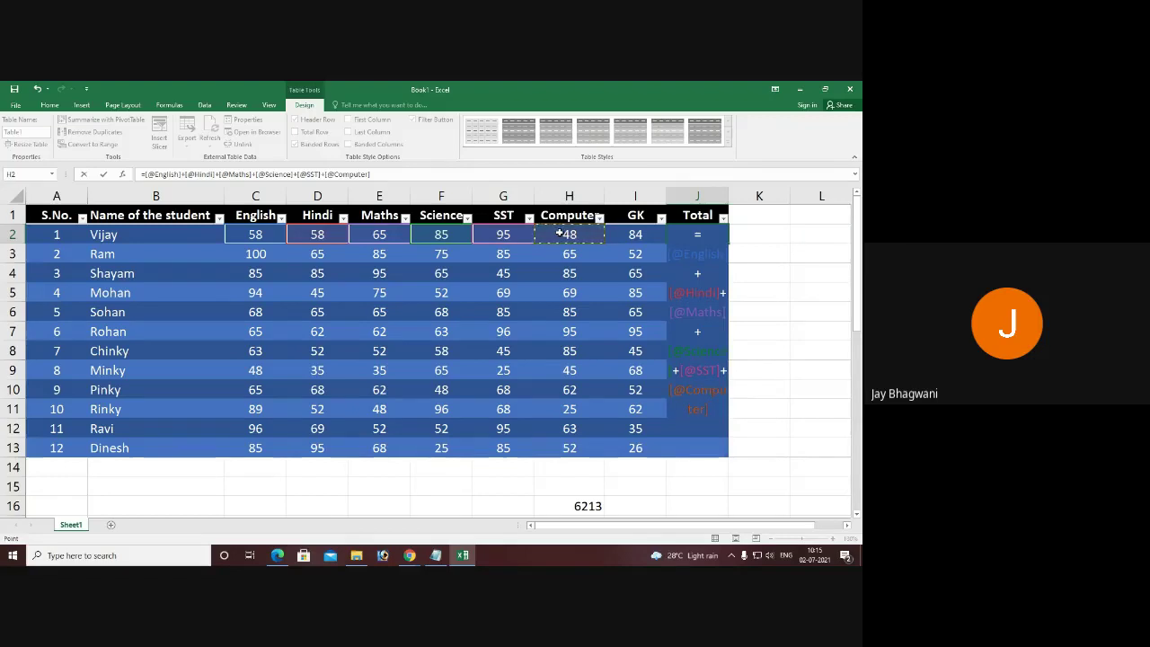
text(+)
click(627, 232)
key(Return)
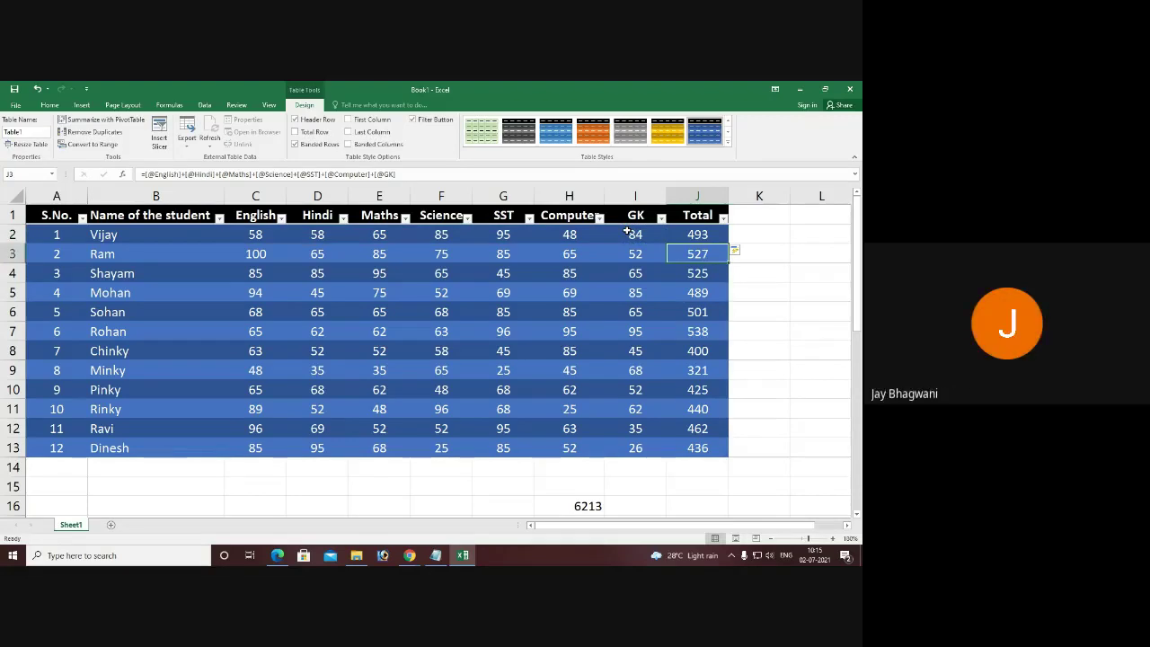
- Delete the table formula's totals from J2:J13 again and select J2
click(770, 311)
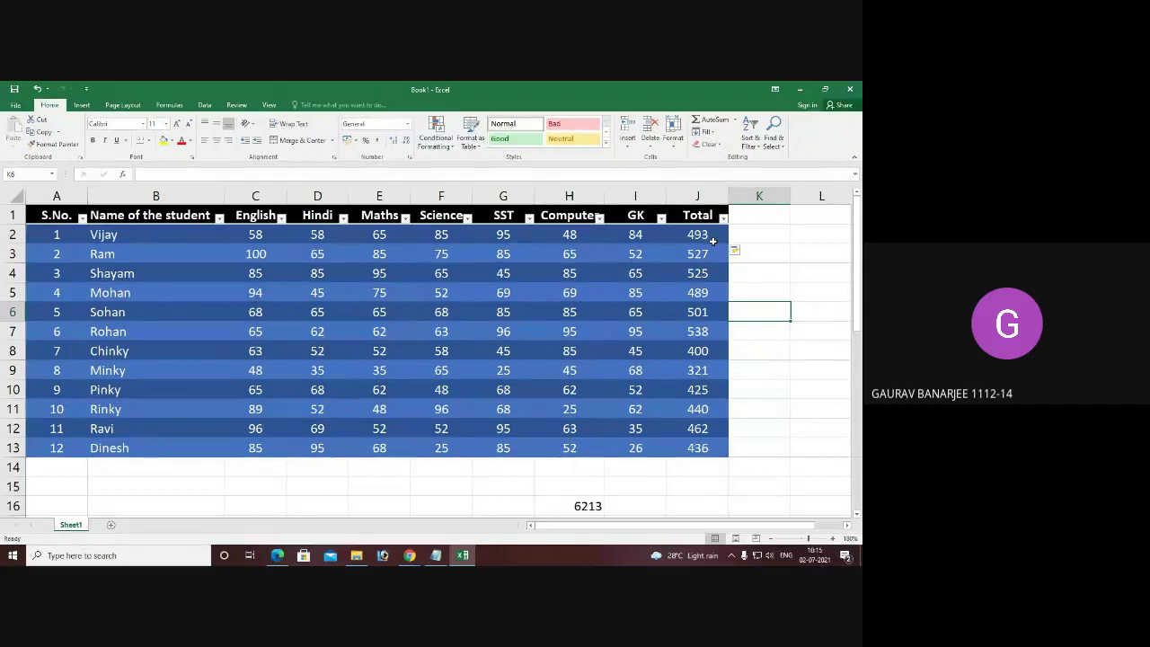
key(Down)
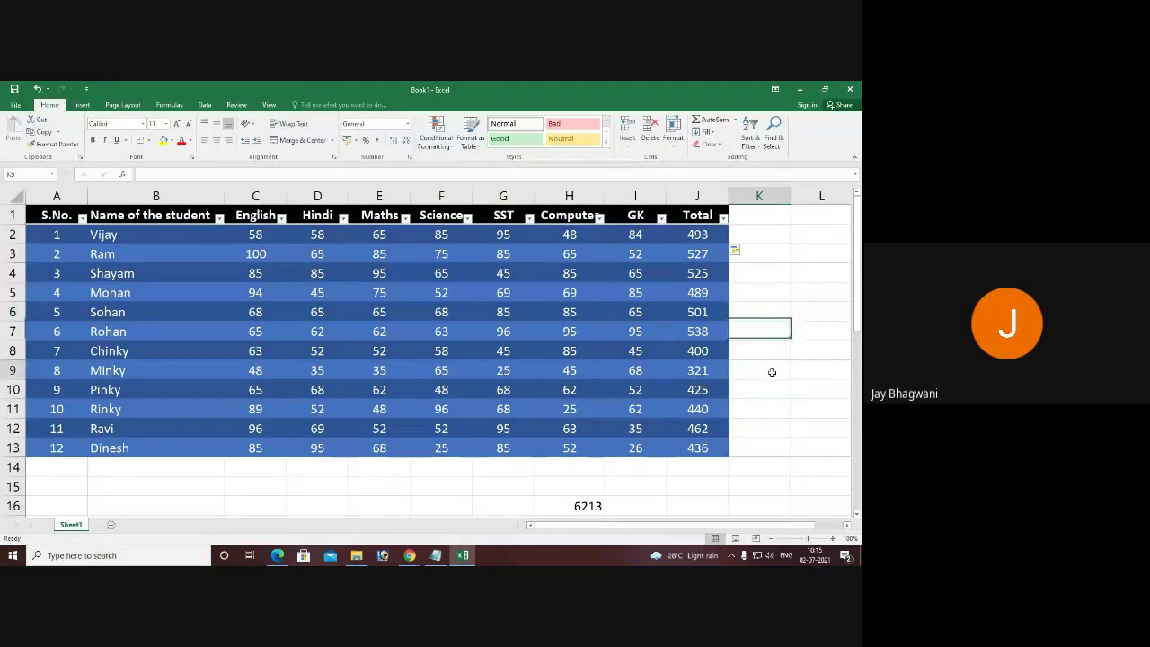
click(771, 372)
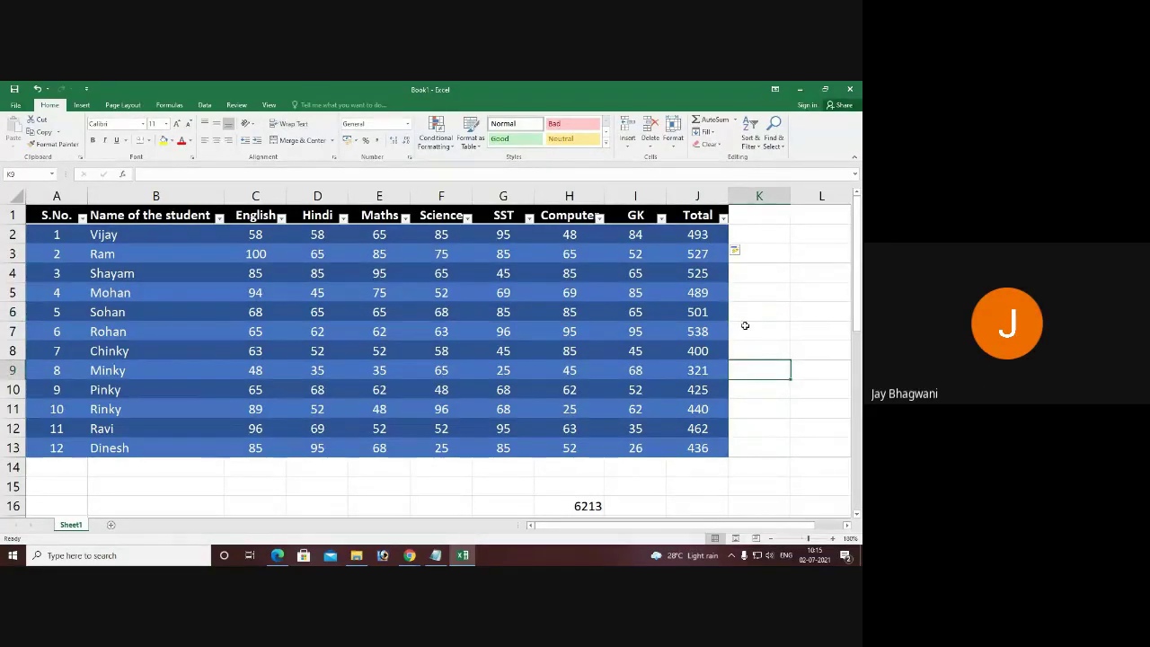
drag(708, 237, 701, 453)
key(Delete)
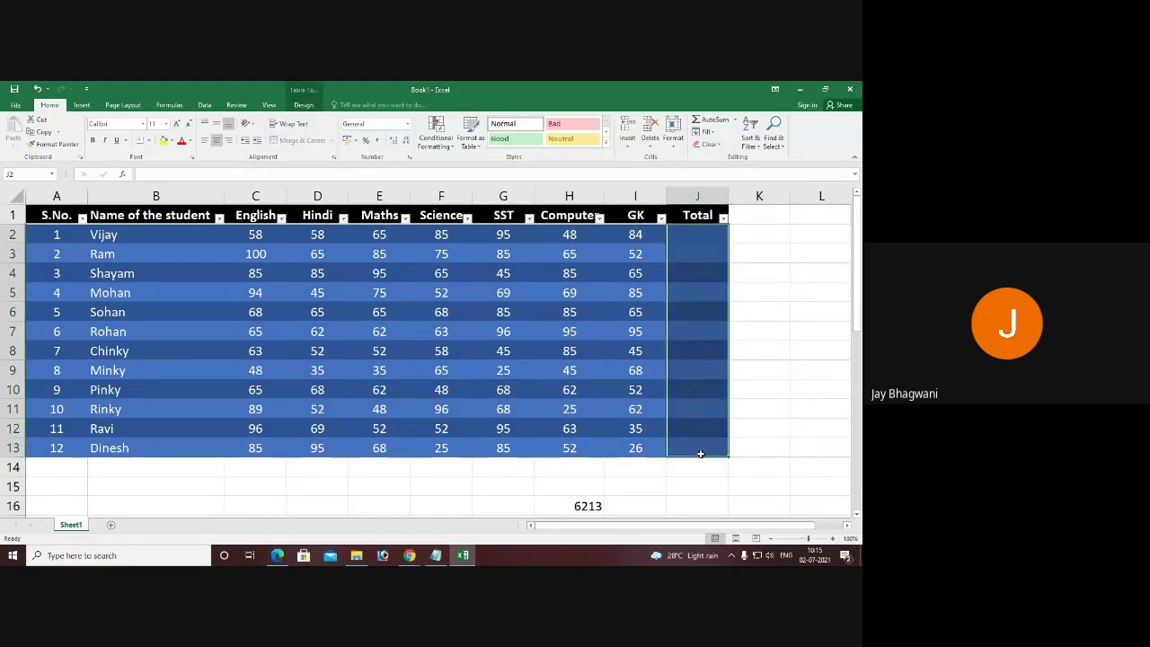
click(712, 238)
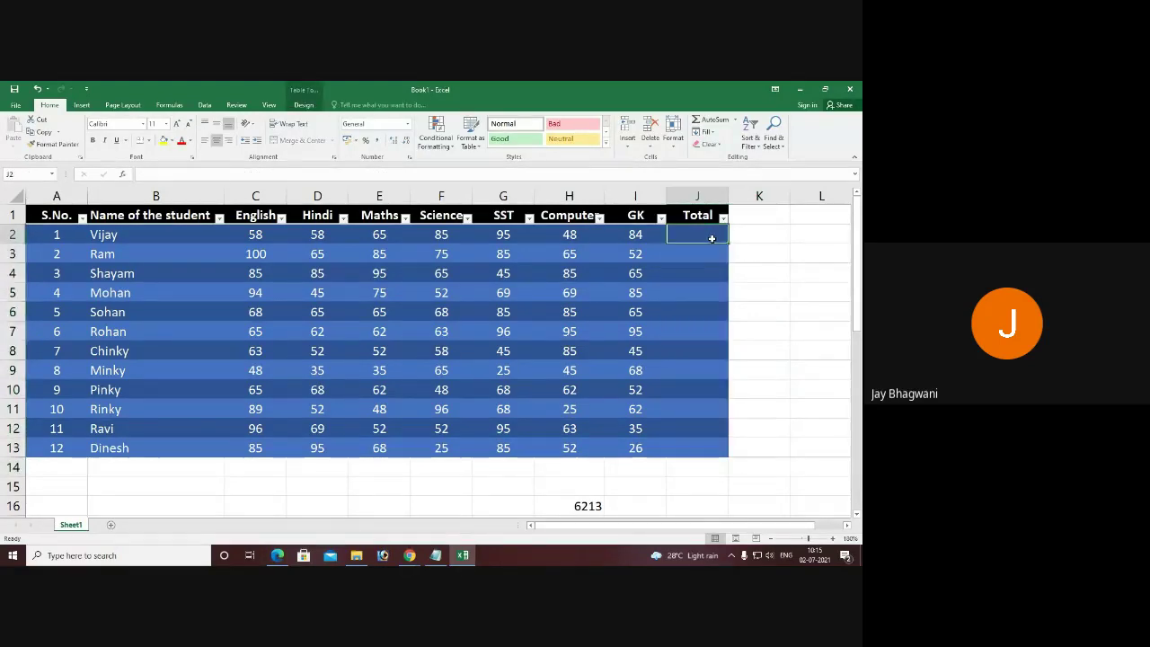
- Total each student's marks from English to GK in the Total column by applying AutoSum in J2
click(715, 122)
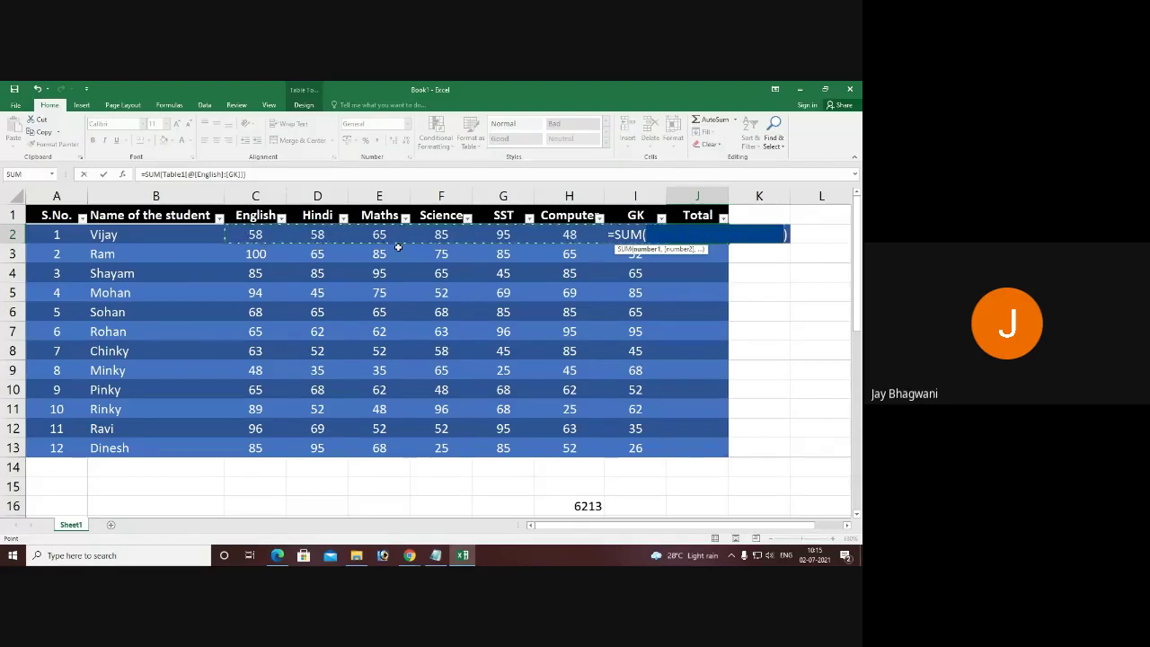
key(Return)
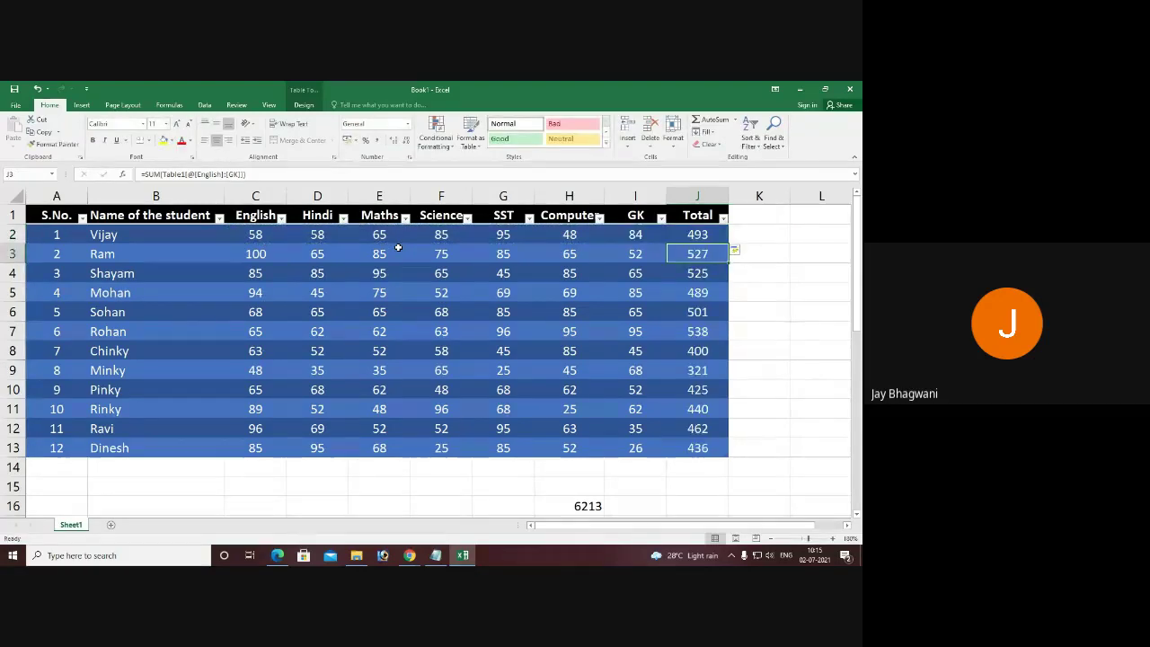
click(783, 377)
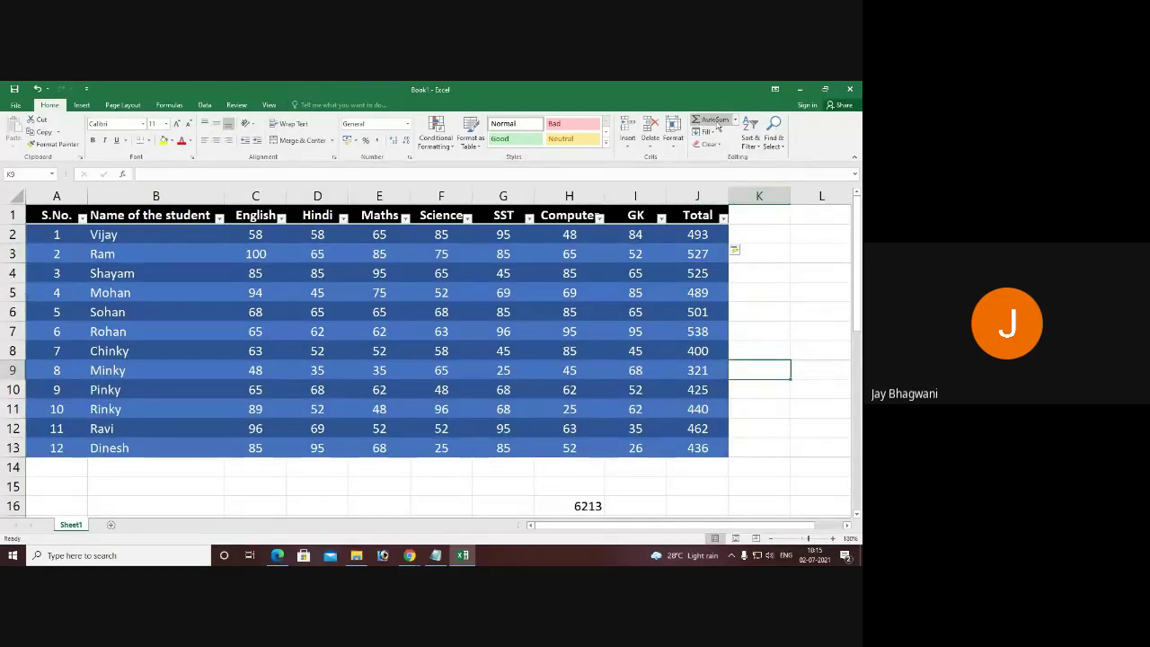
scroll(223, 390, down, 5)
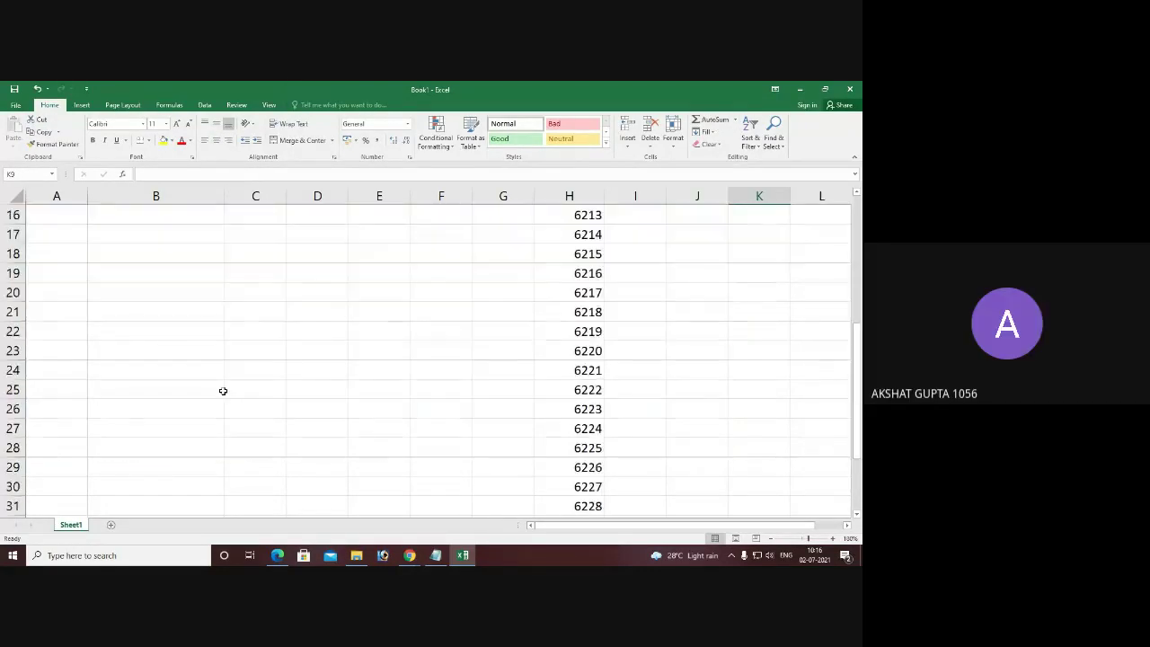
scroll(222, 390, up, 3)
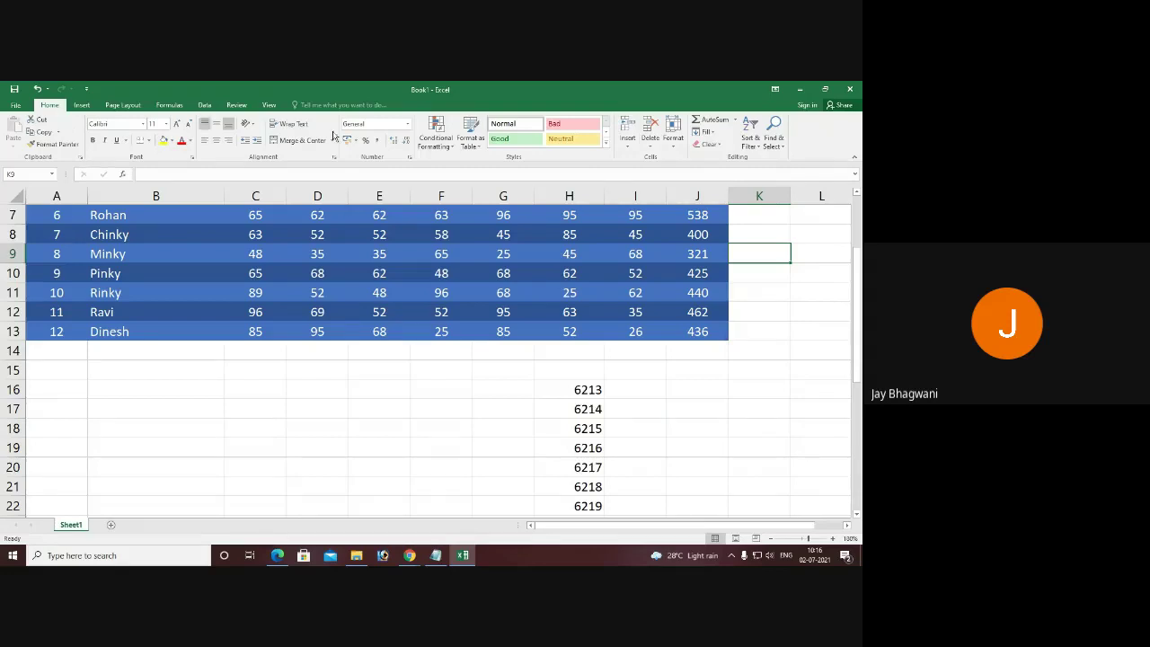
- Save the workbook in the Documents folder as "Class VI B Excel Practical I" and close it
click(806, 91)
click(14, 88)
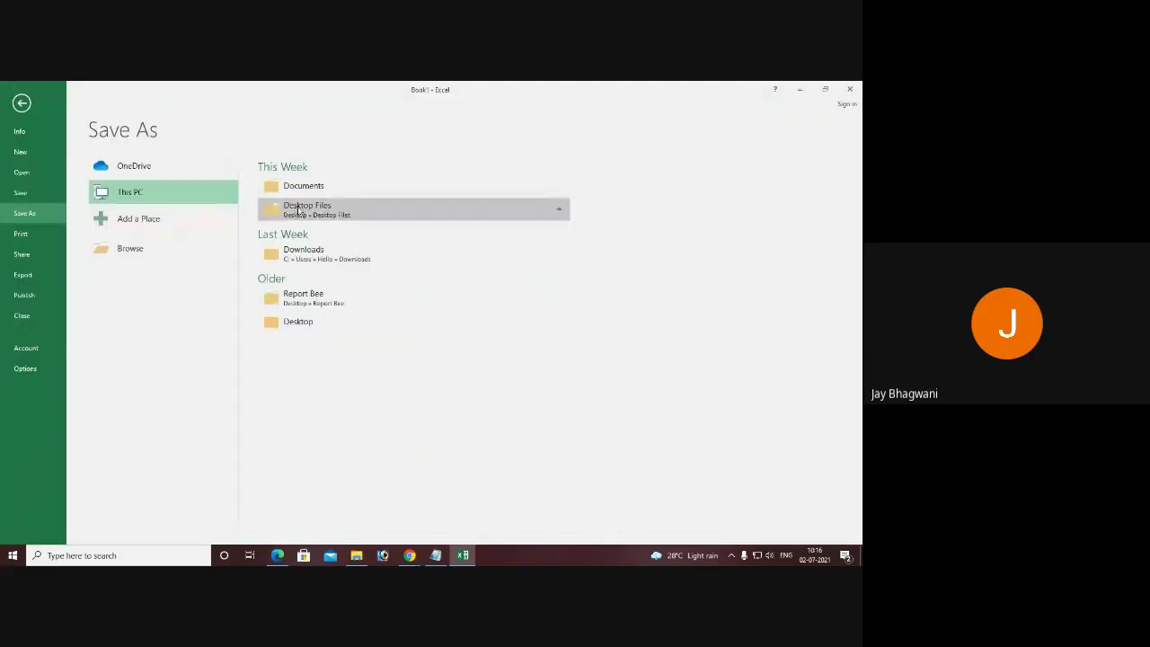
click(305, 187)
double_click(187, 264)
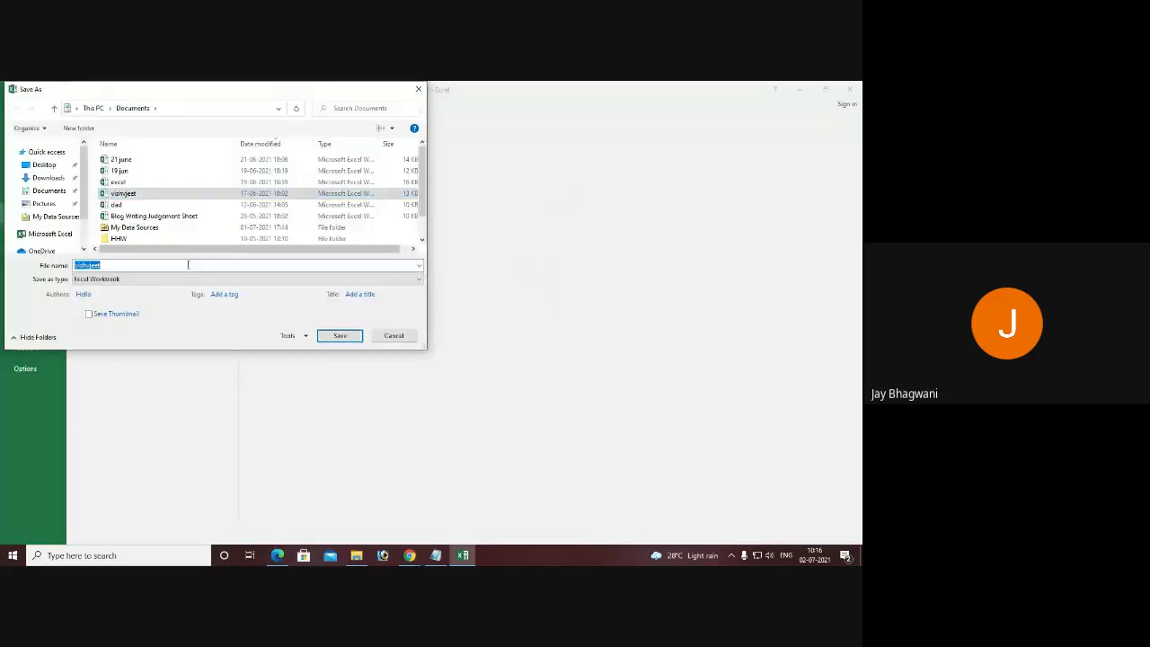
text(C)
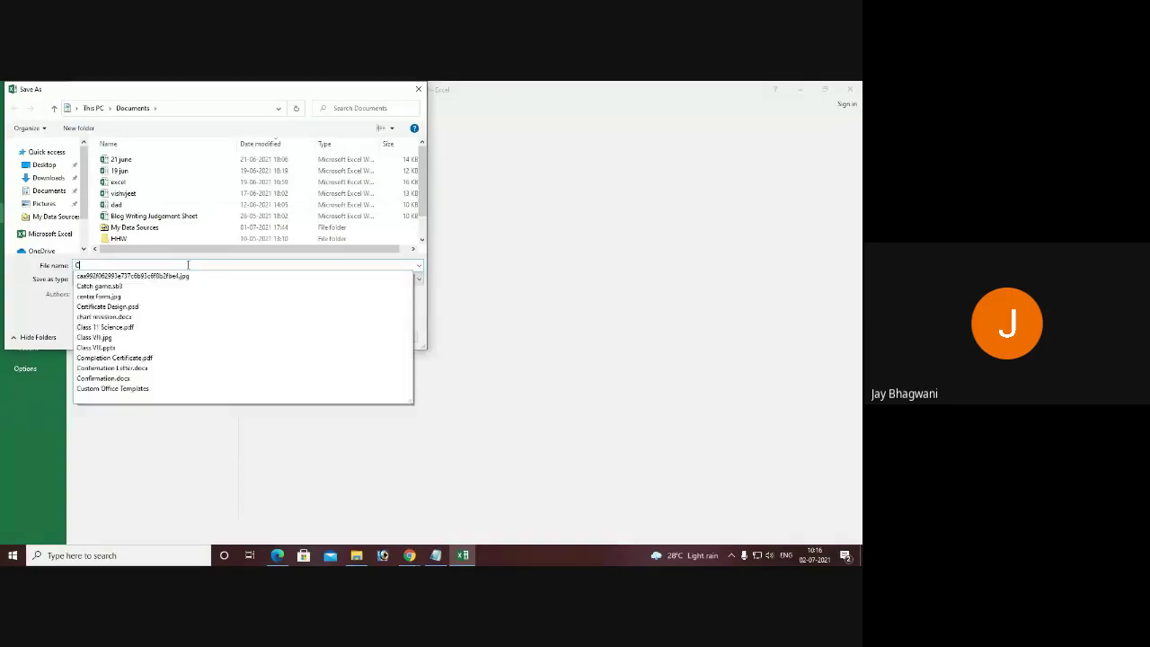
text(lass VI B Excel Practical)
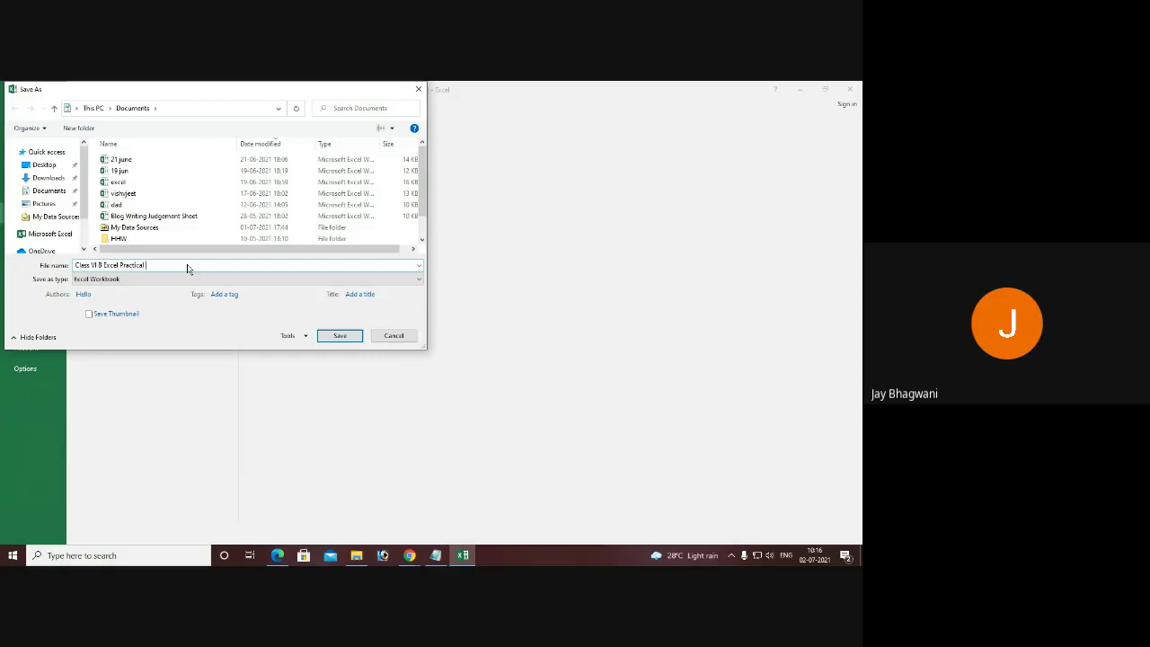
key(Return)
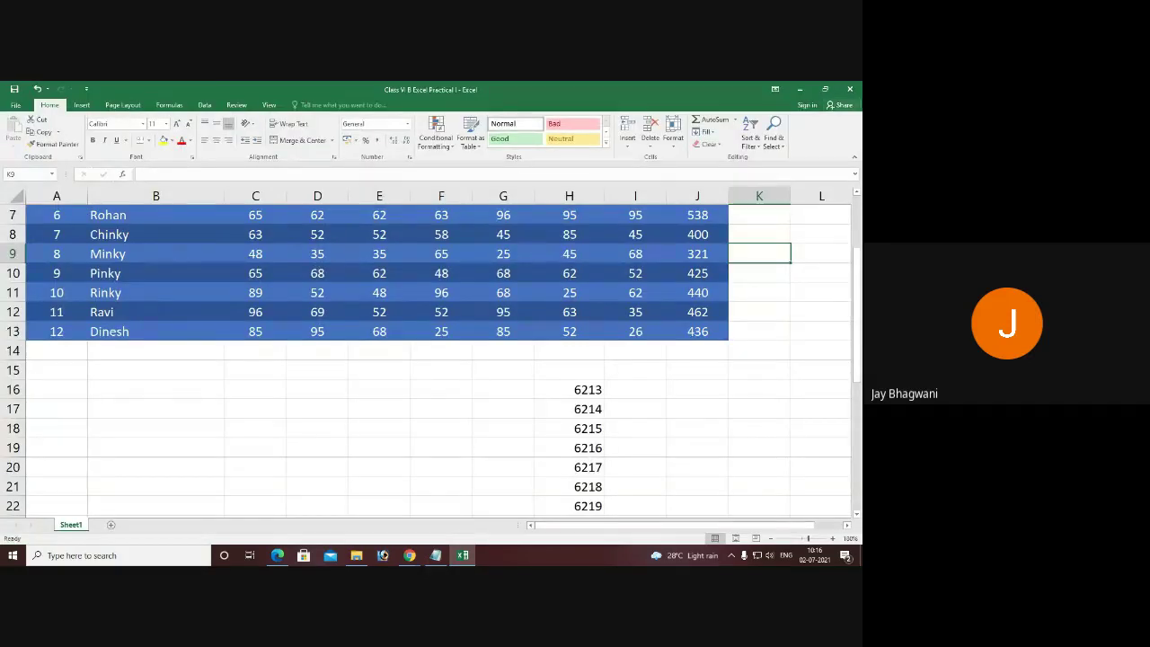
click(850, 89)
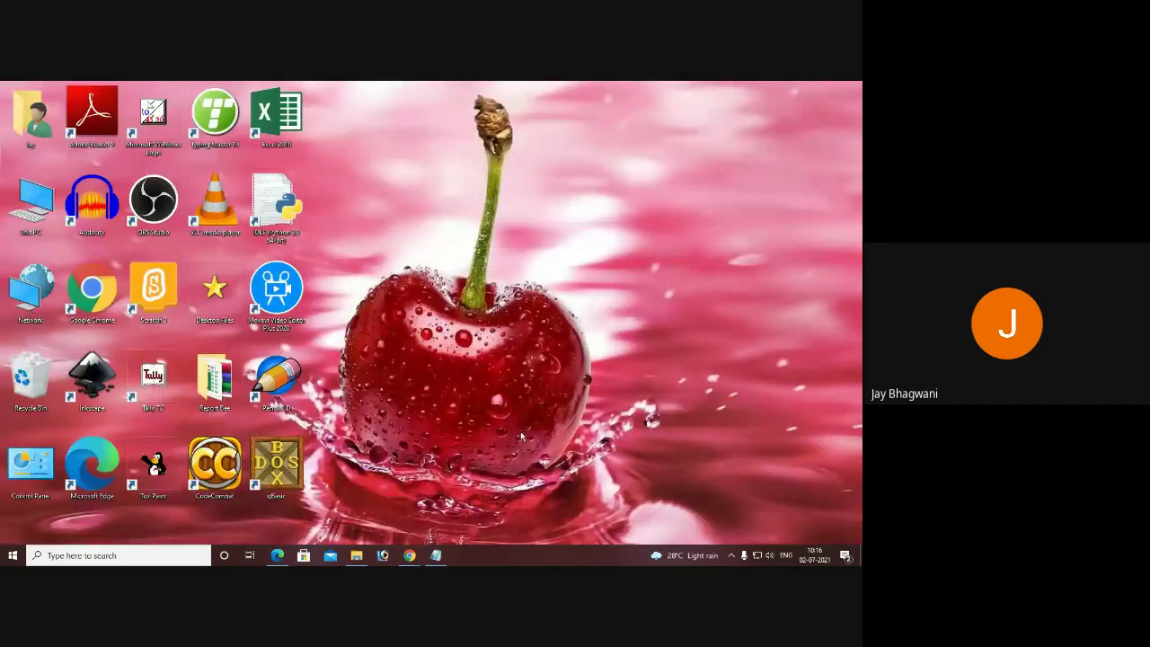
- Switch to the Google Meet call in Chrome, close the People list and stop presenting the screen
click(409, 555)
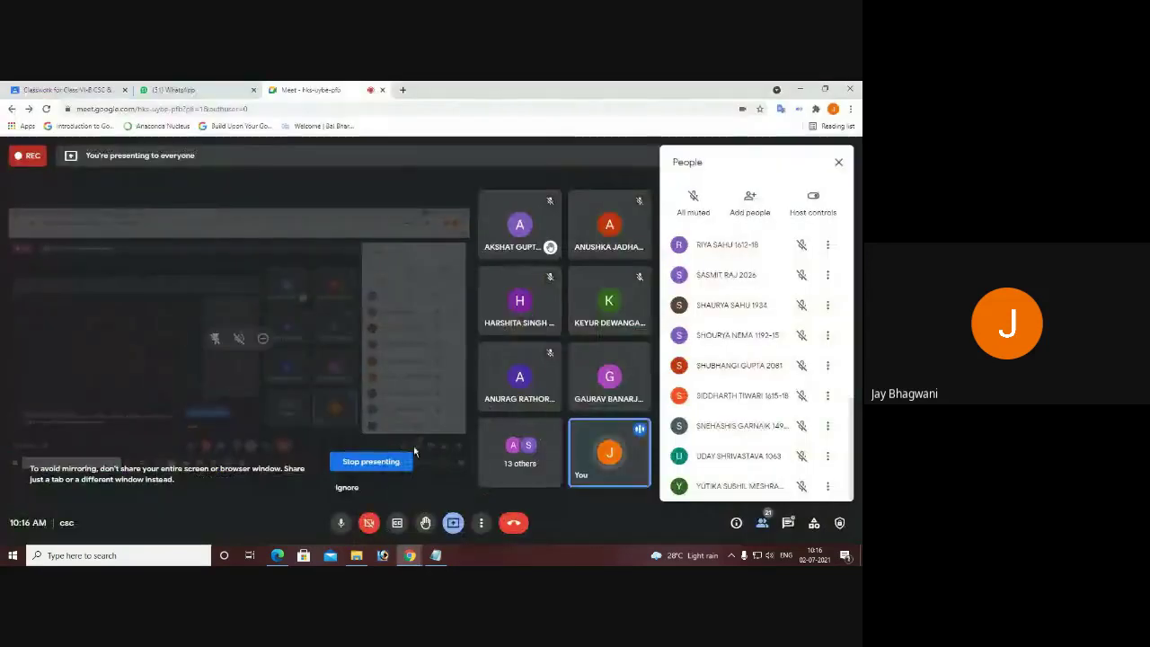
click(838, 162)
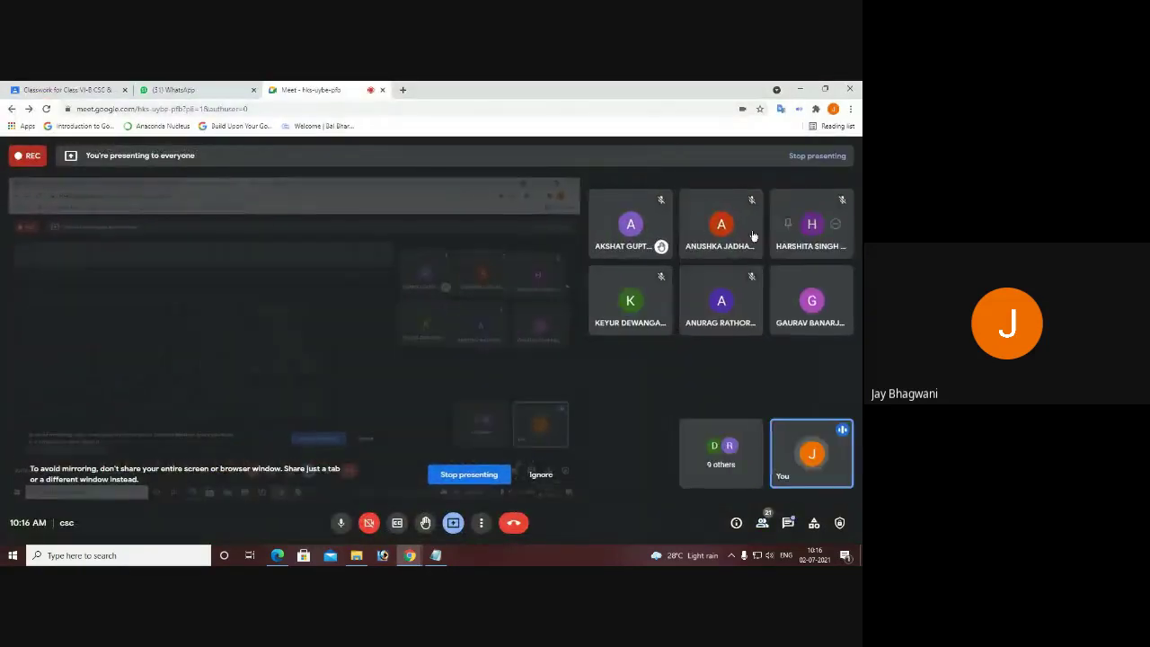
click(480, 476)
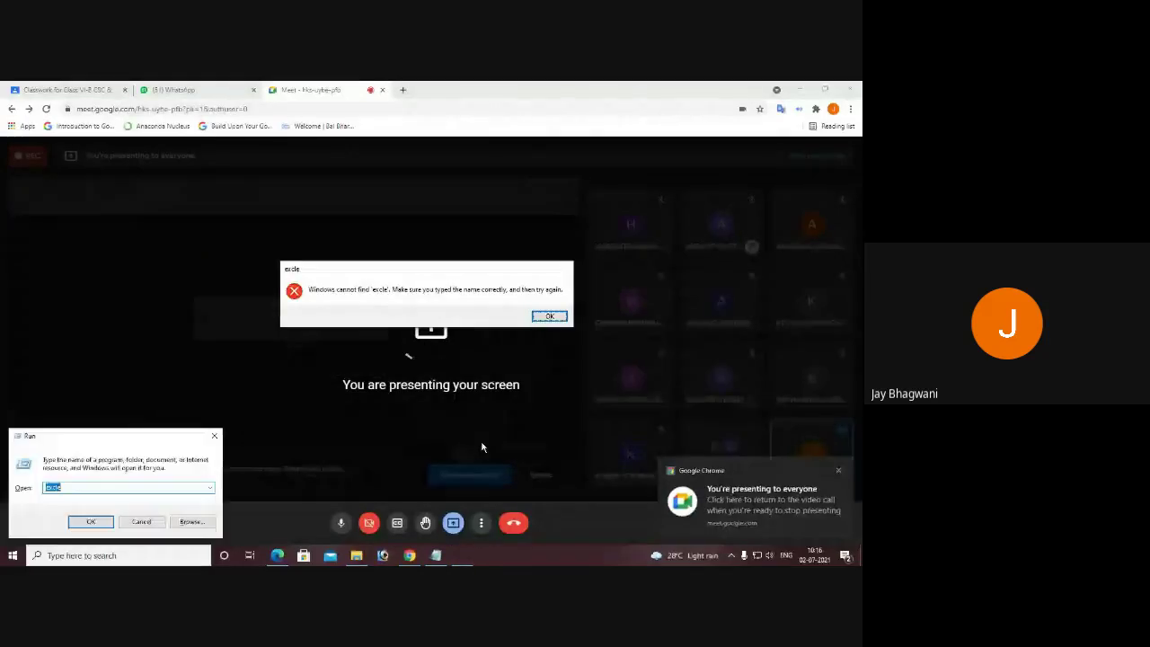
- Launch Excel with the corrected Run command excel and reopen the recent workbook "Class VI B Excel Practical I"
text(cel)
key(Return)
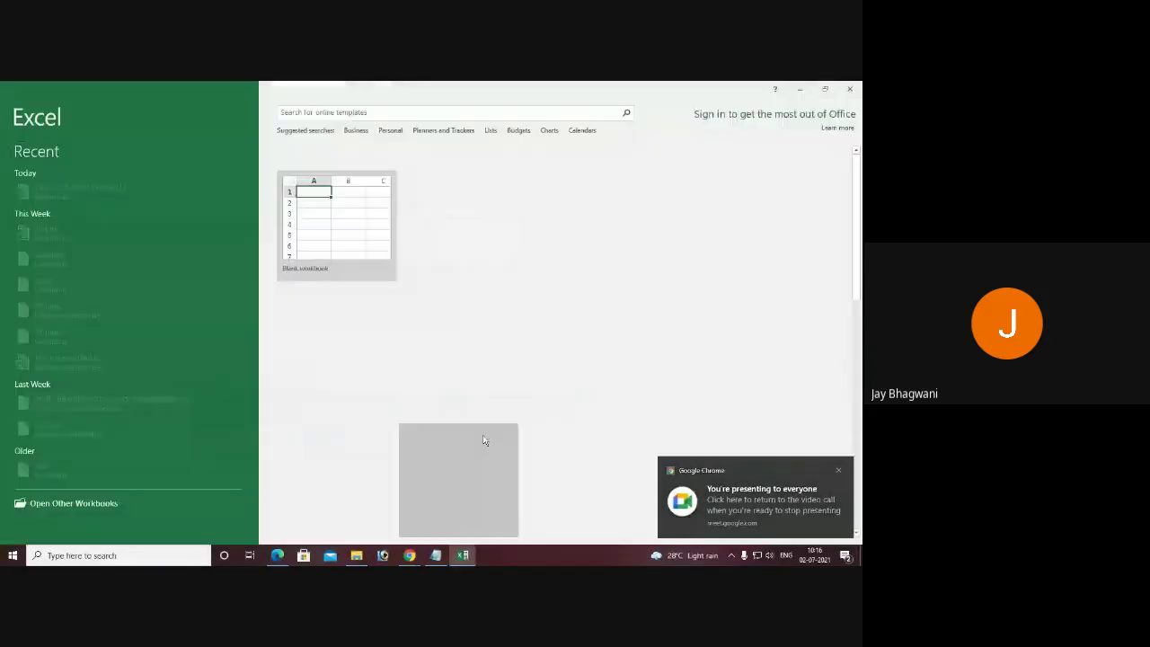
click(108, 190)
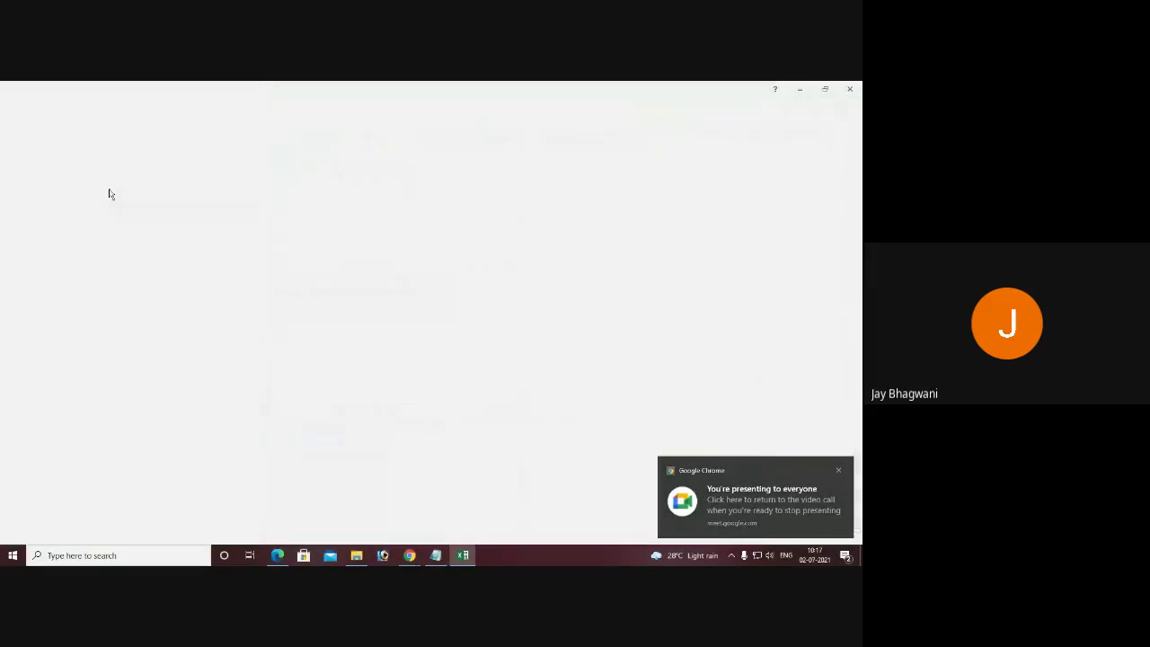
scroll(608, 365, up, 2)
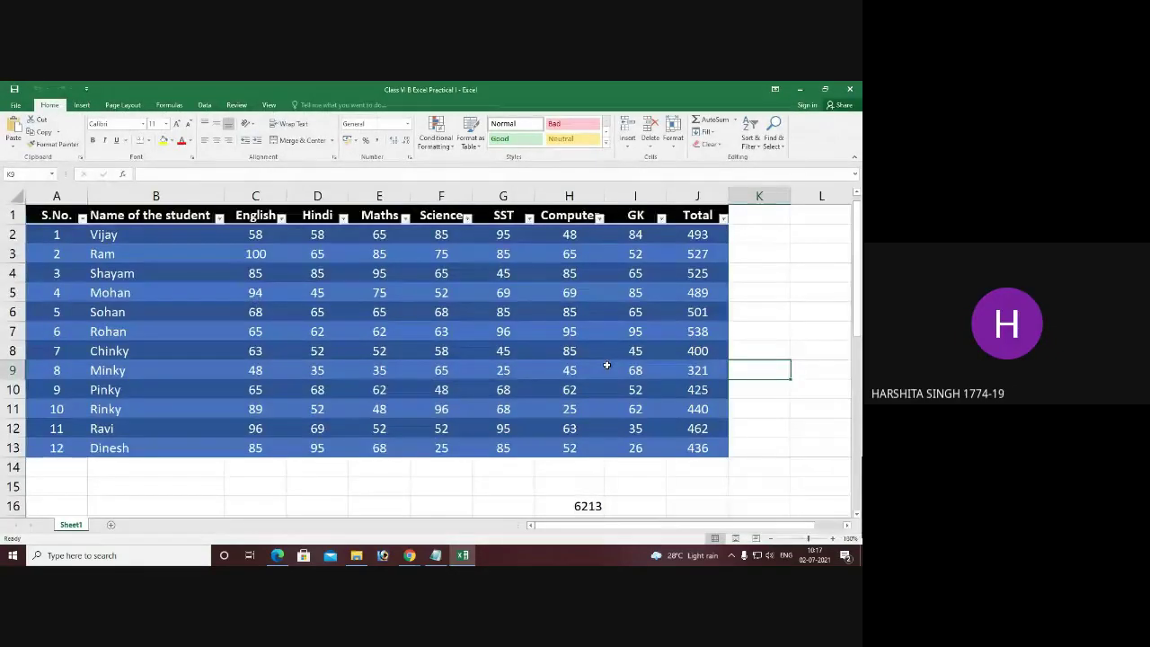
- Enter the numbers 526, 265, 25, 3651, 252 and 252 in cells B22 to B27 below the marks table
scroll(238, 338, down, 6)
click(222, 273)
text(526)
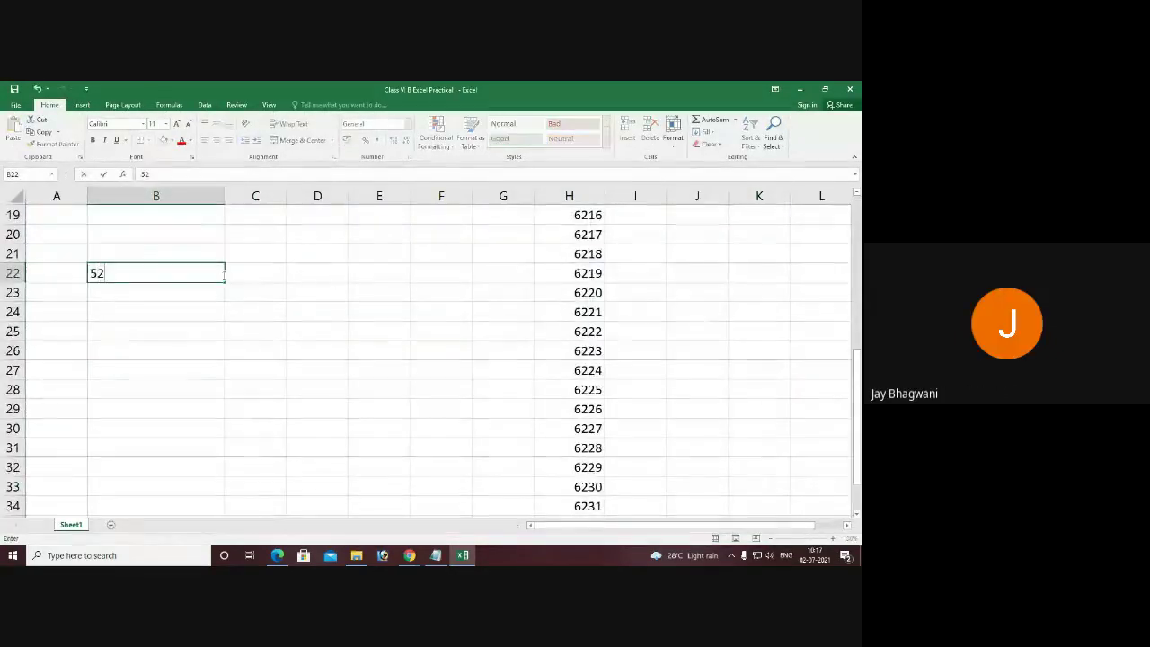
key(Return)
text(265)
key(Return)
text(25)
key(Return)
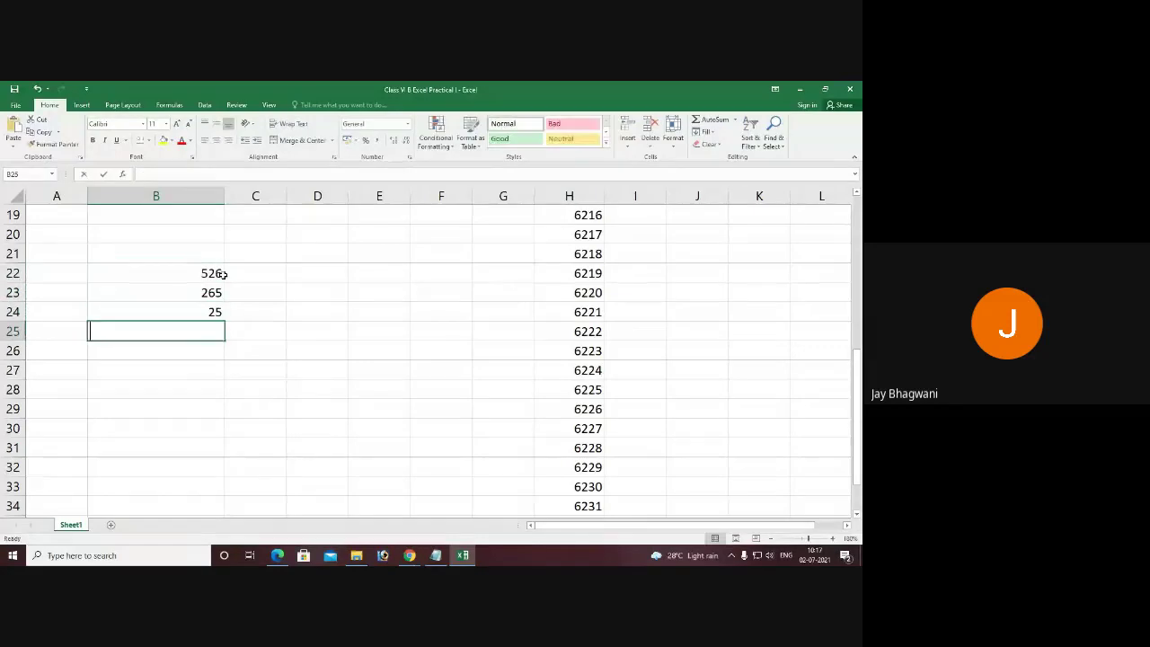
text(3651)
key(Return)
text(252)
key(Return)
text(252)
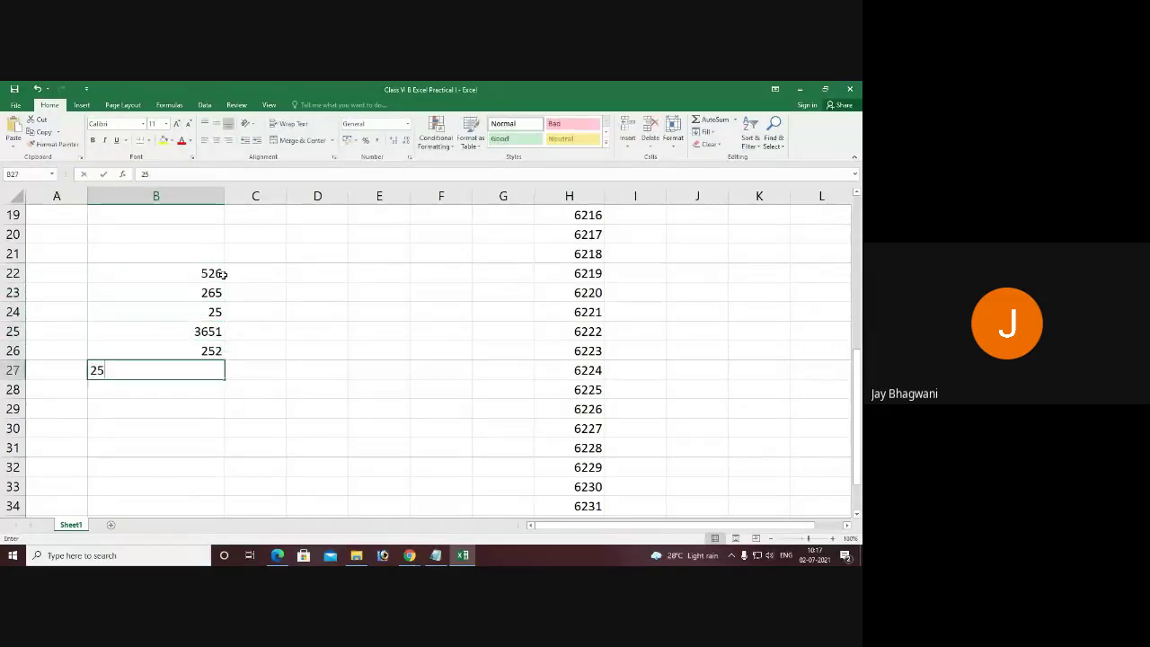
key(ctrl+Return)
key(Return)
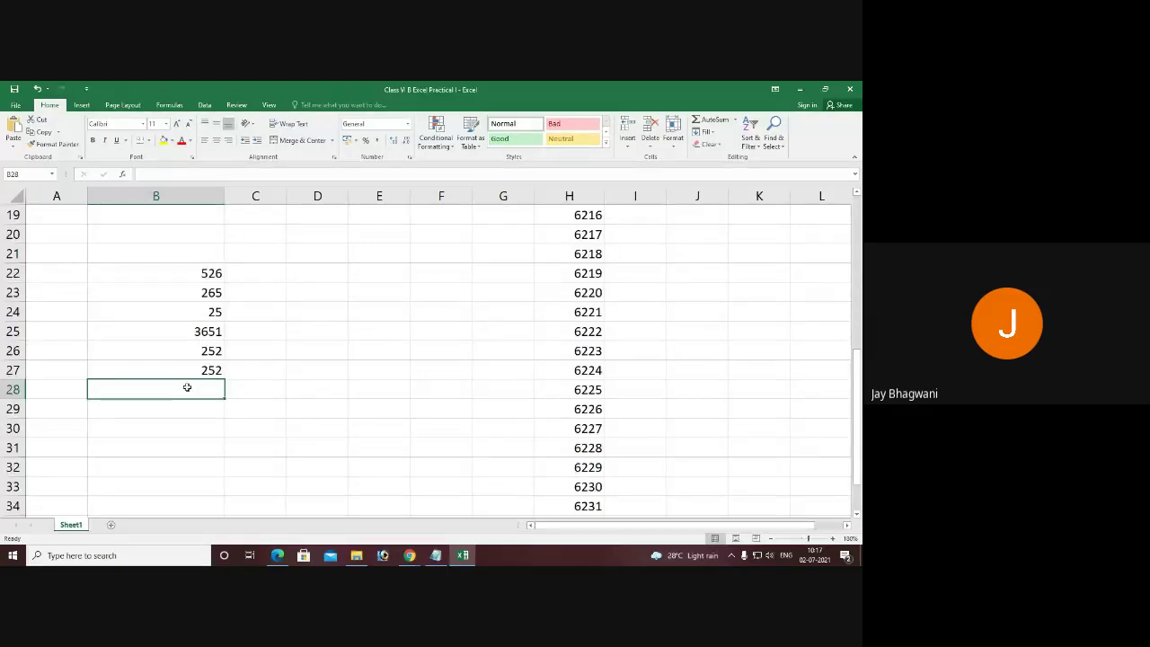
- Add up the numbers in B22:B27 with AutoSum in cell B28
click(717, 122)
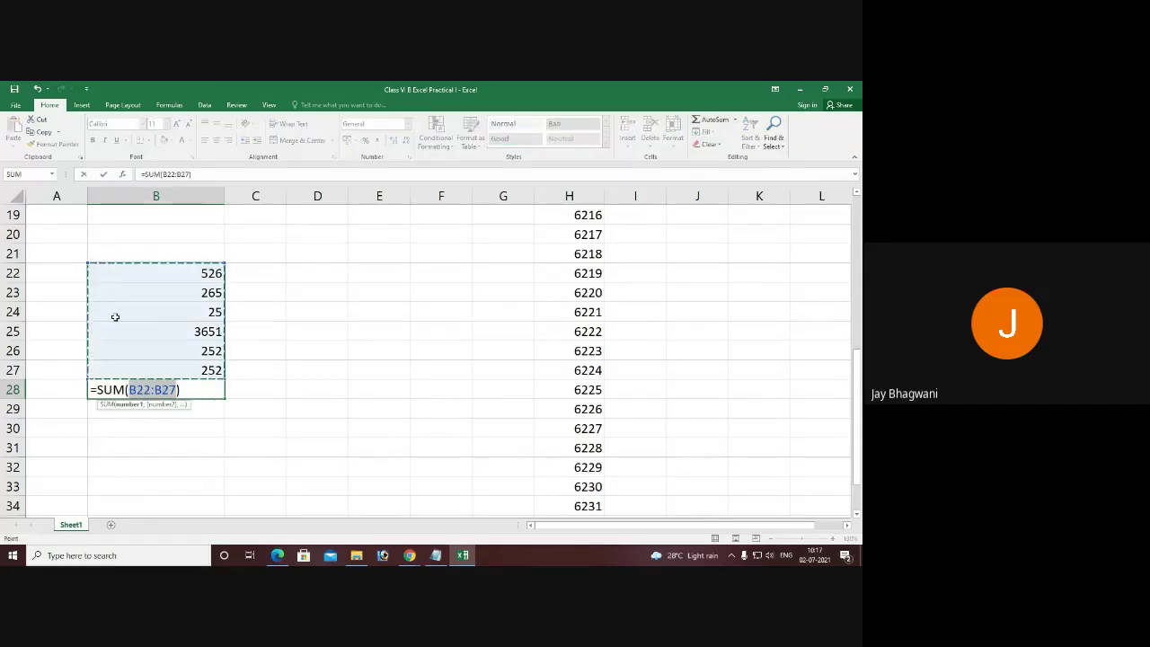
key(Return)
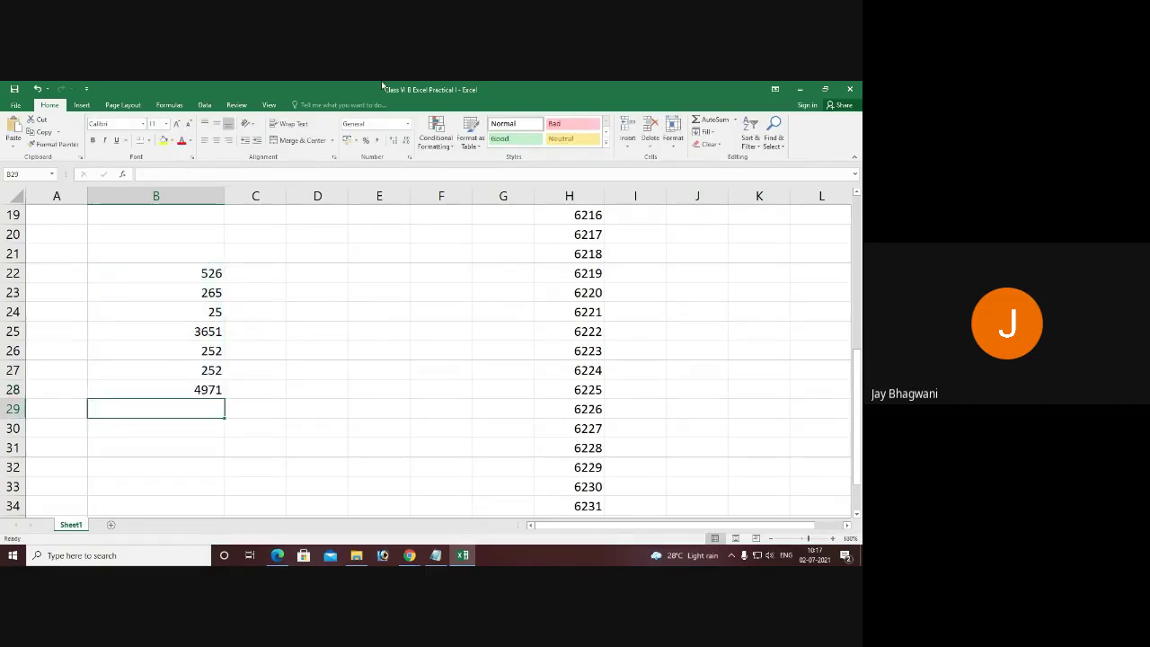
- Minimize the workbook to return to the Google Meet call and open the meeting's recording controls
click(799, 89)
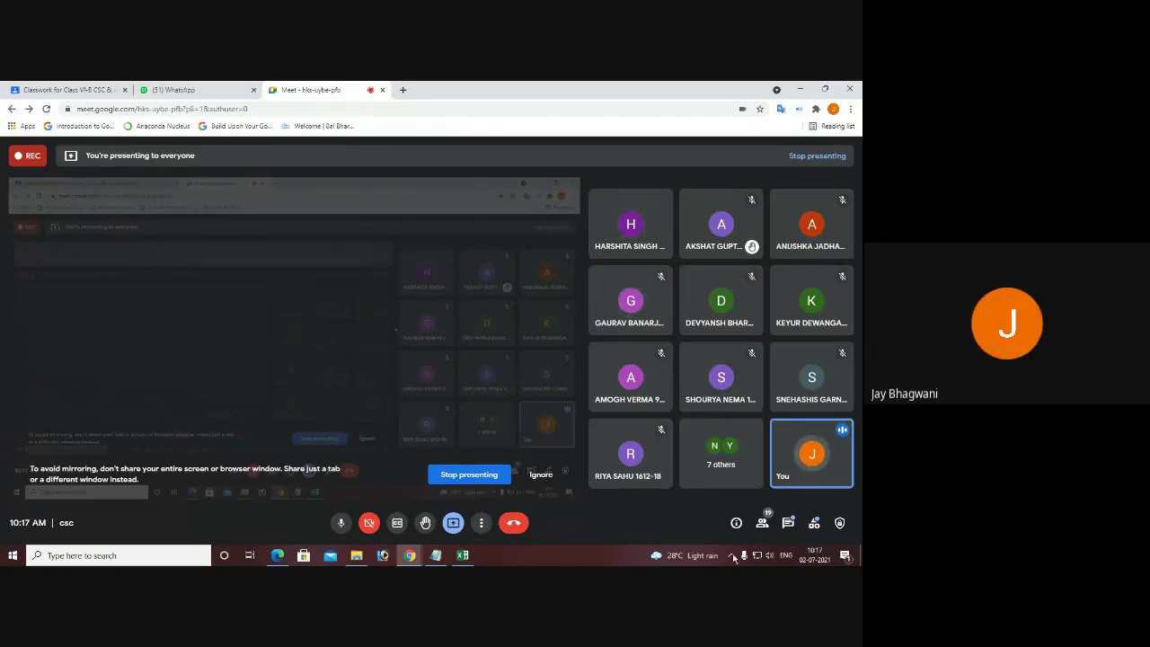
click(768, 524)
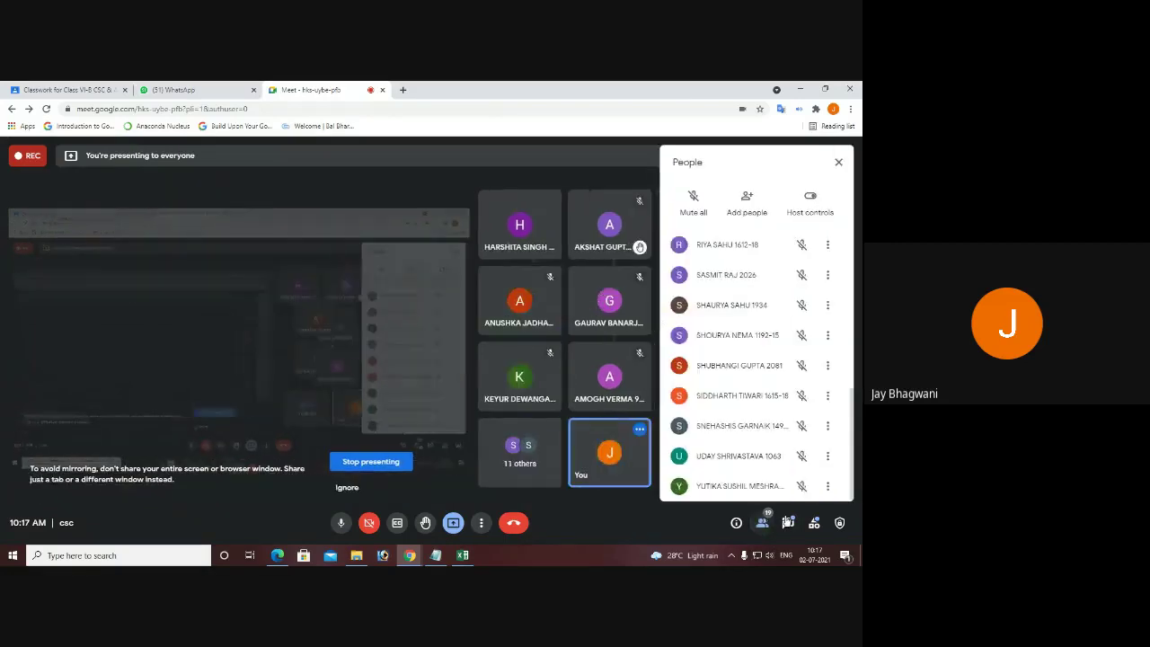
click(813, 524)
click(734, 317)
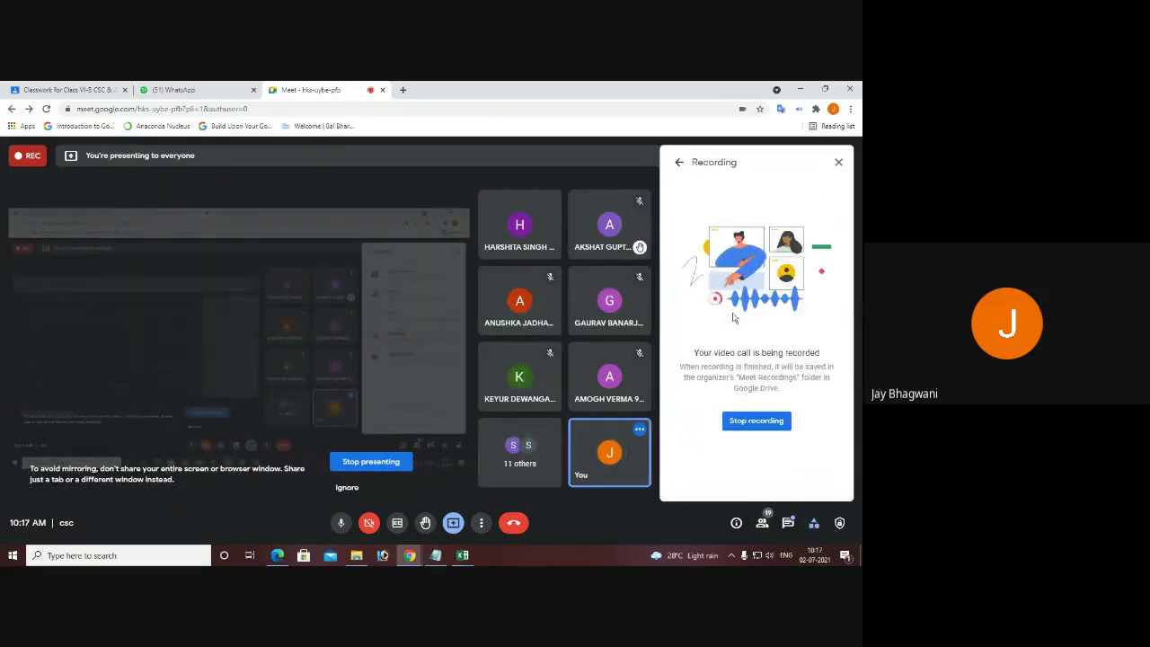